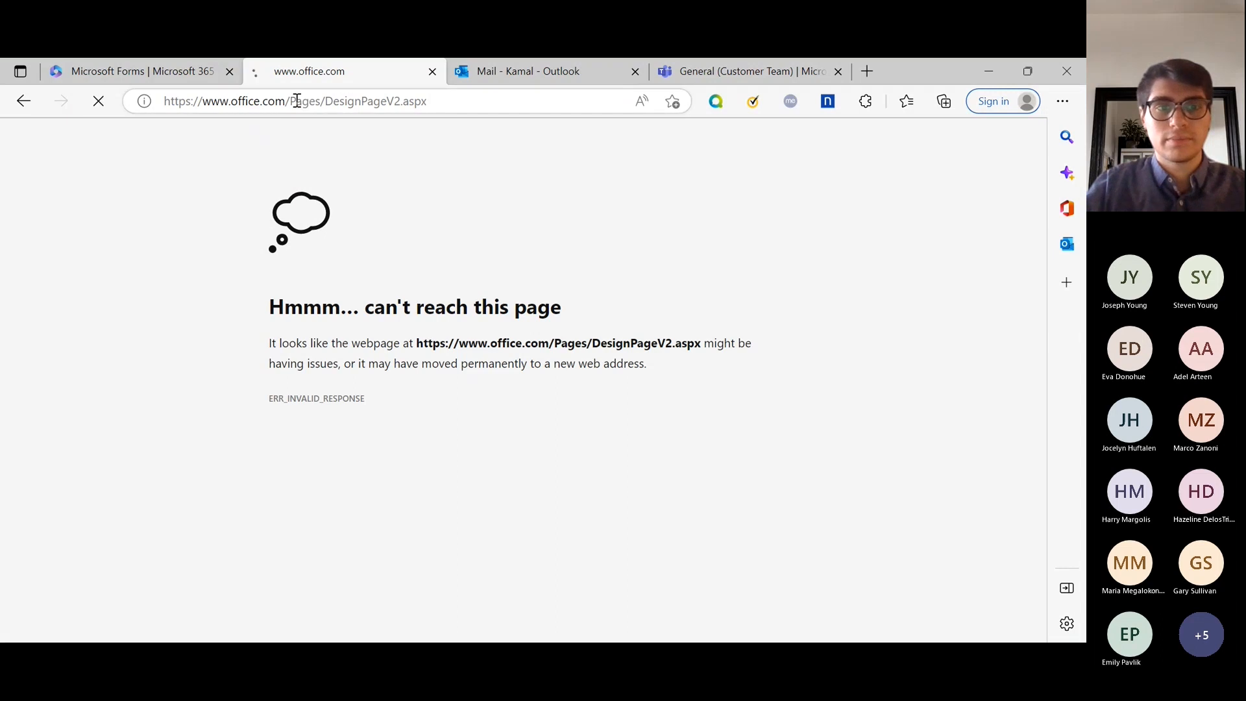
key(BackSpace)
key(Return)
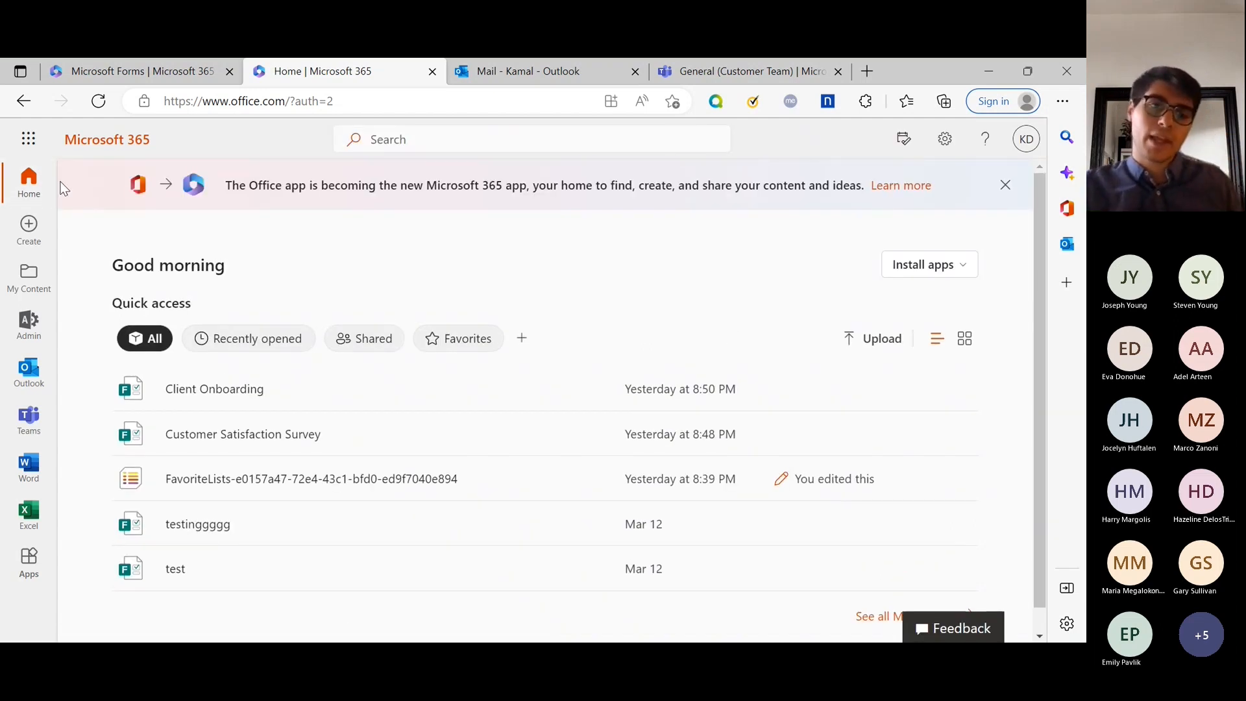
click(29, 142)
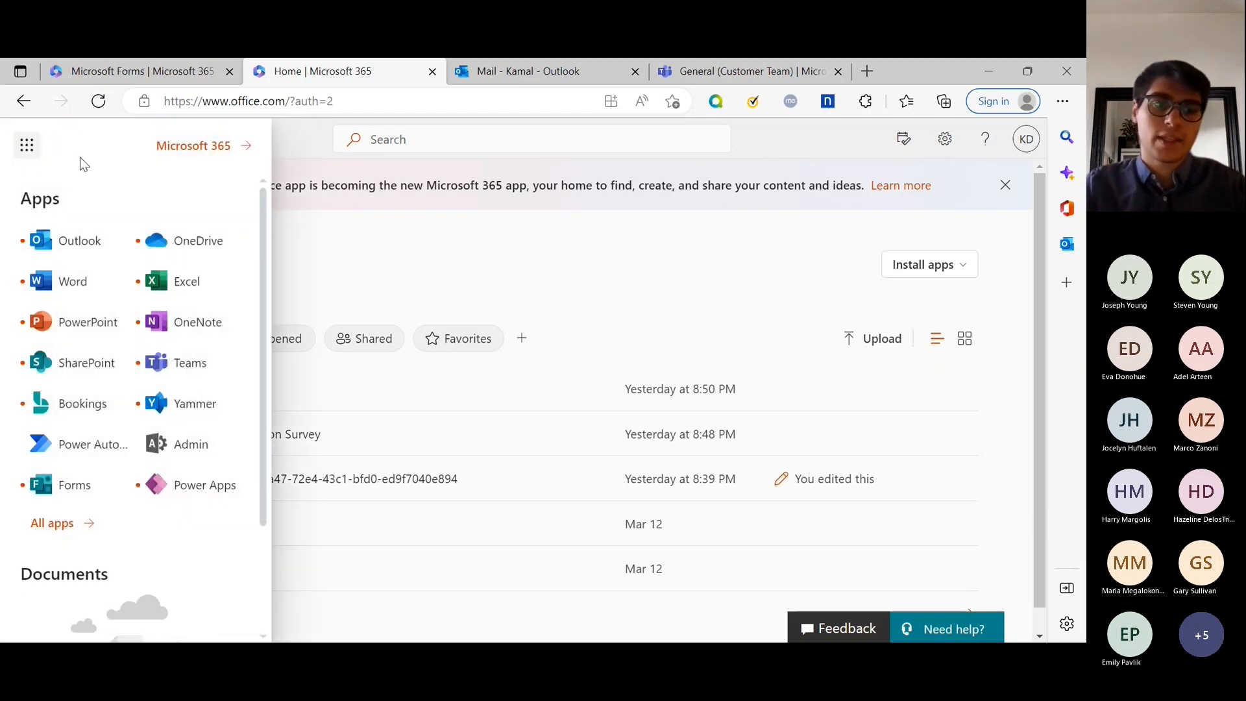
click(81, 522)
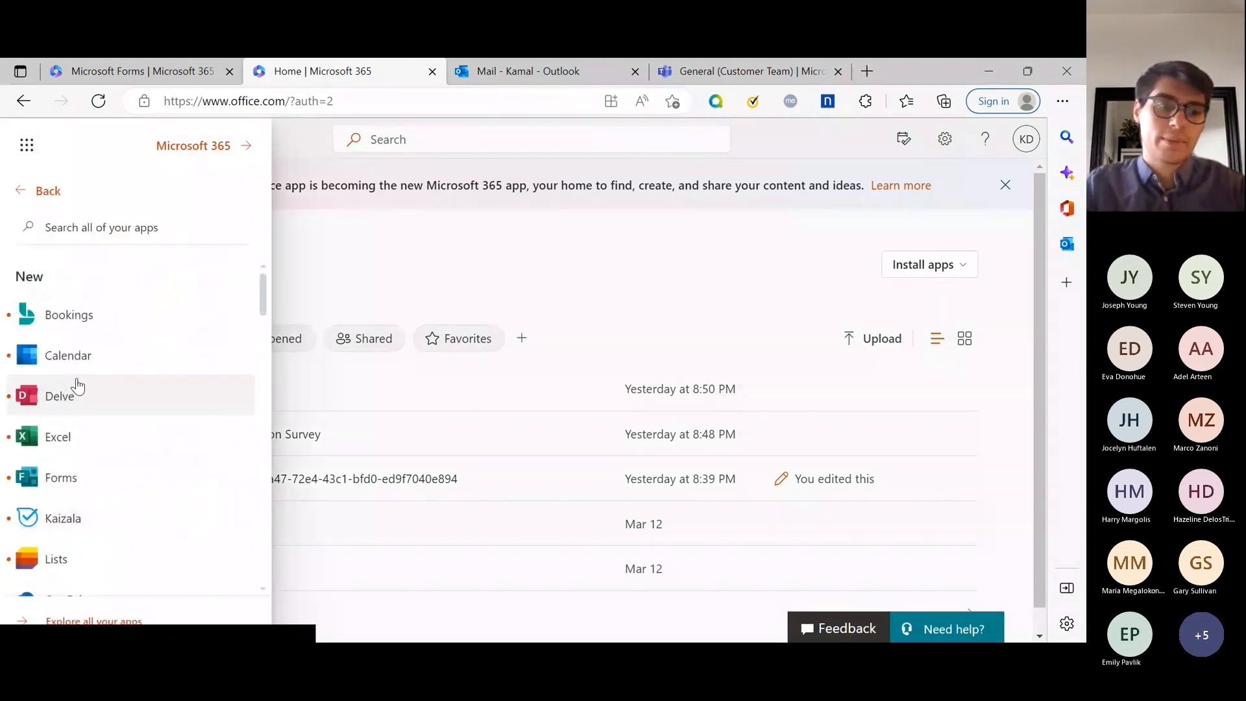
scroll(77, 386, down, 2)
click(62, 326)
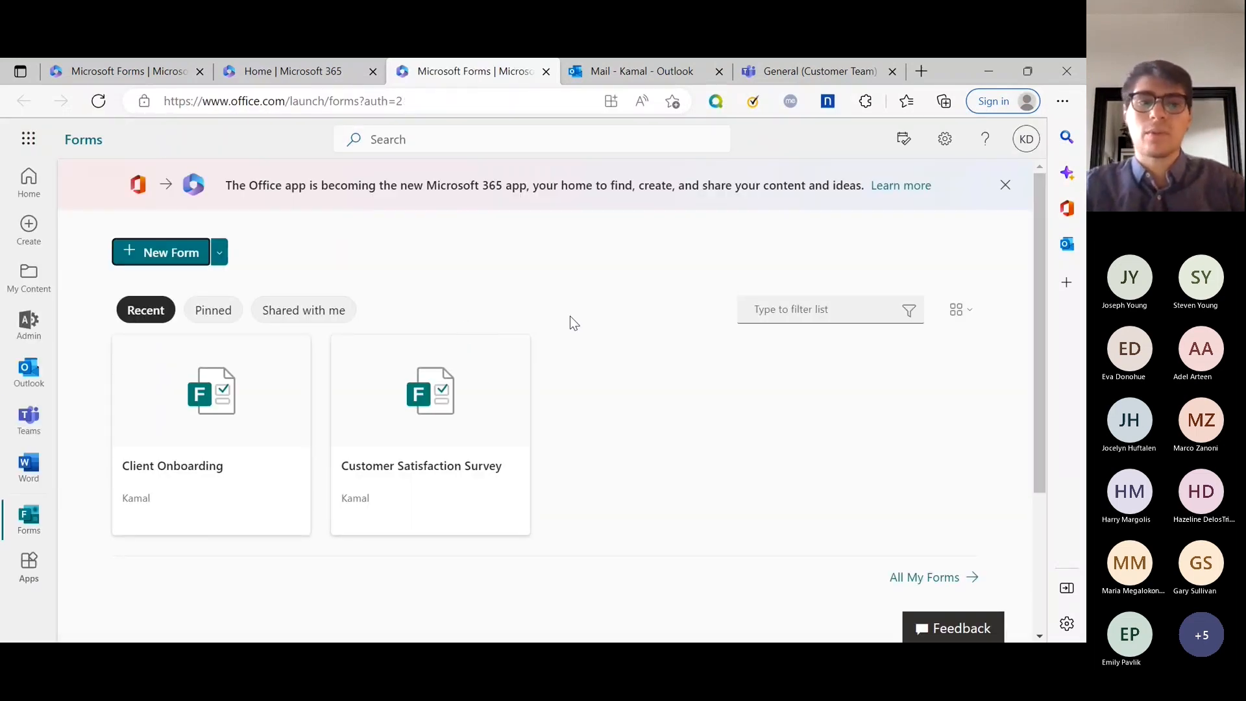
Browse the Pinned, Shared with me and Recent form lists, then dismiss the Microsoft 365 banner.
click(213, 310)
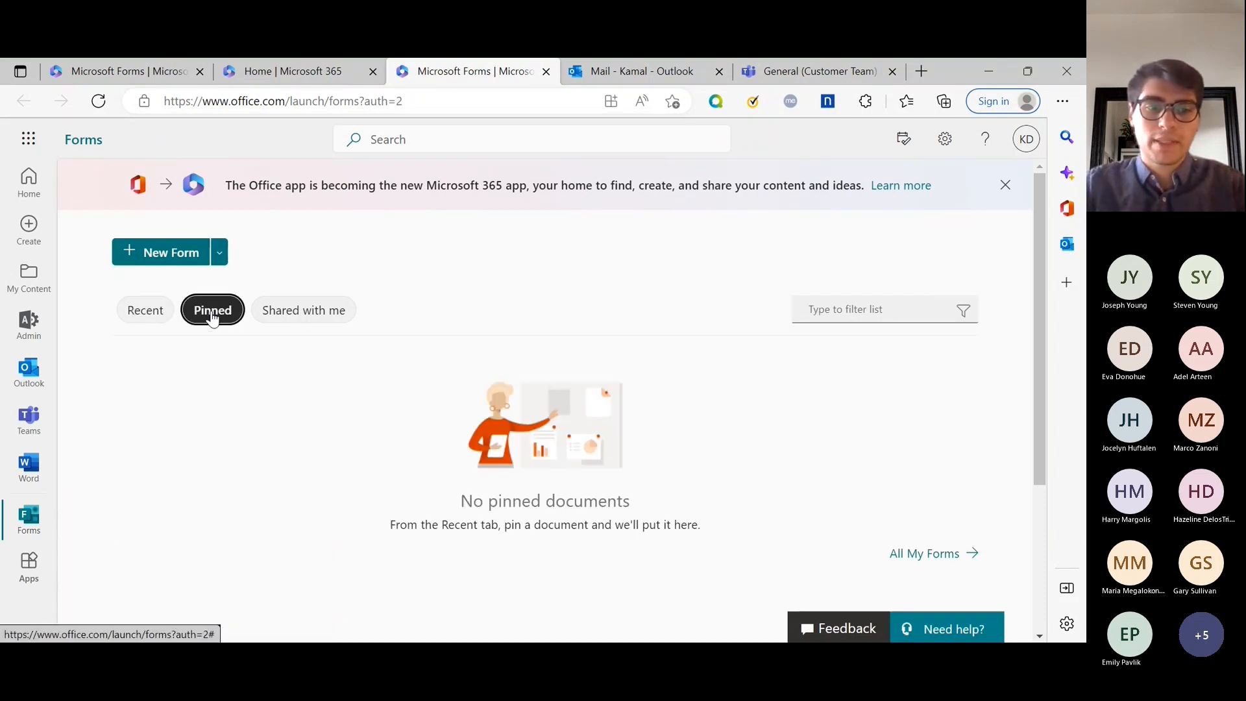
click(281, 310)
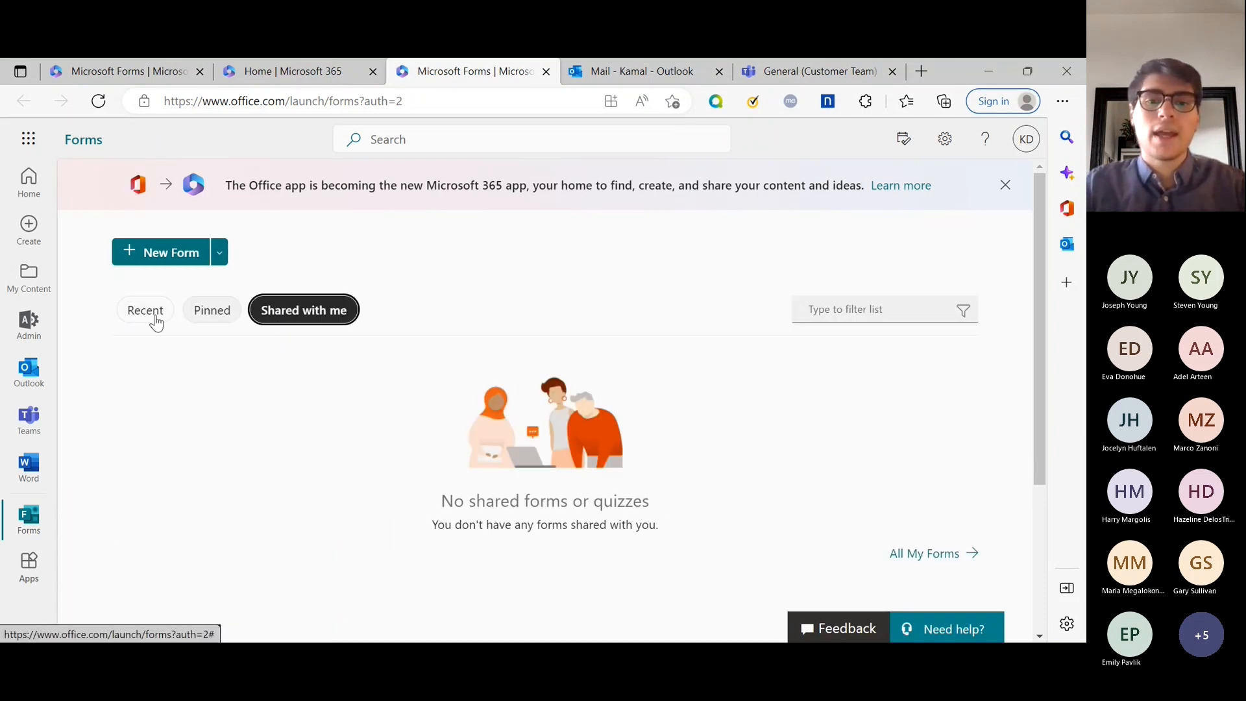
click(154, 318)
scroll(348, 325, down, 3)
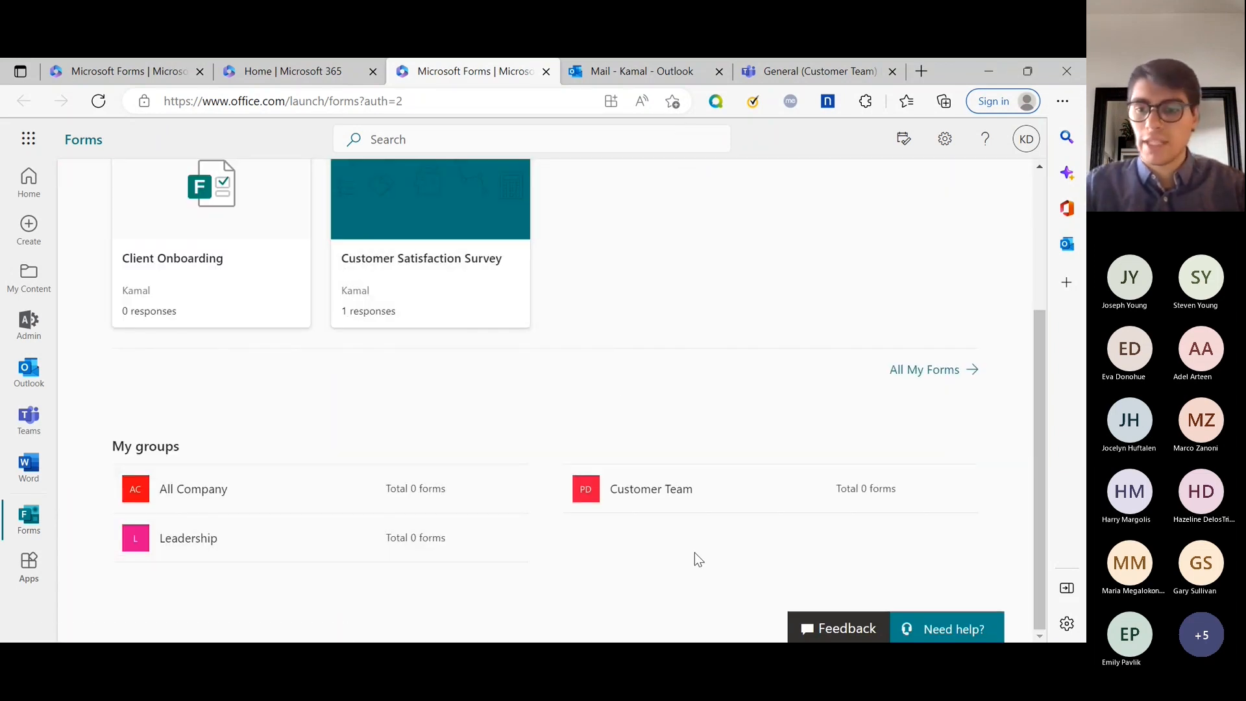
scroll(406, 420, up, 3)
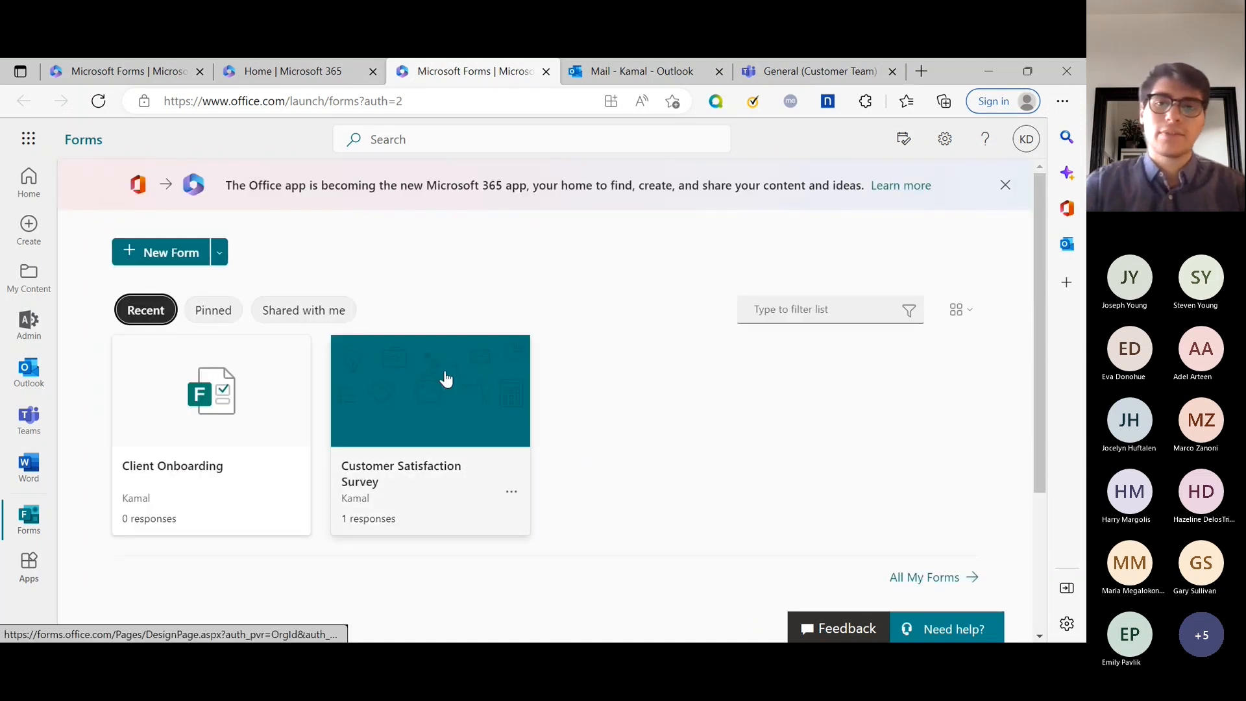
click(1003, 187)
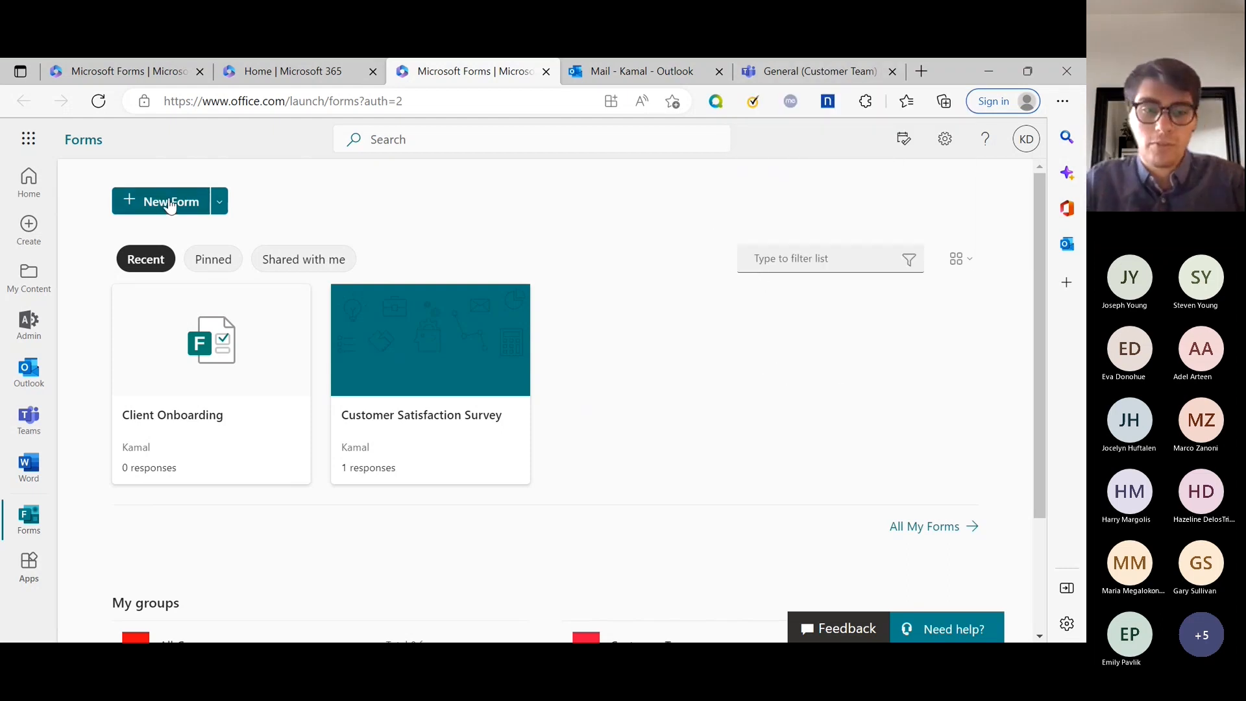
Switch to the Customer Team's General channel in the Teams browser tab.
right_click(661, 283)
click(628, 267)
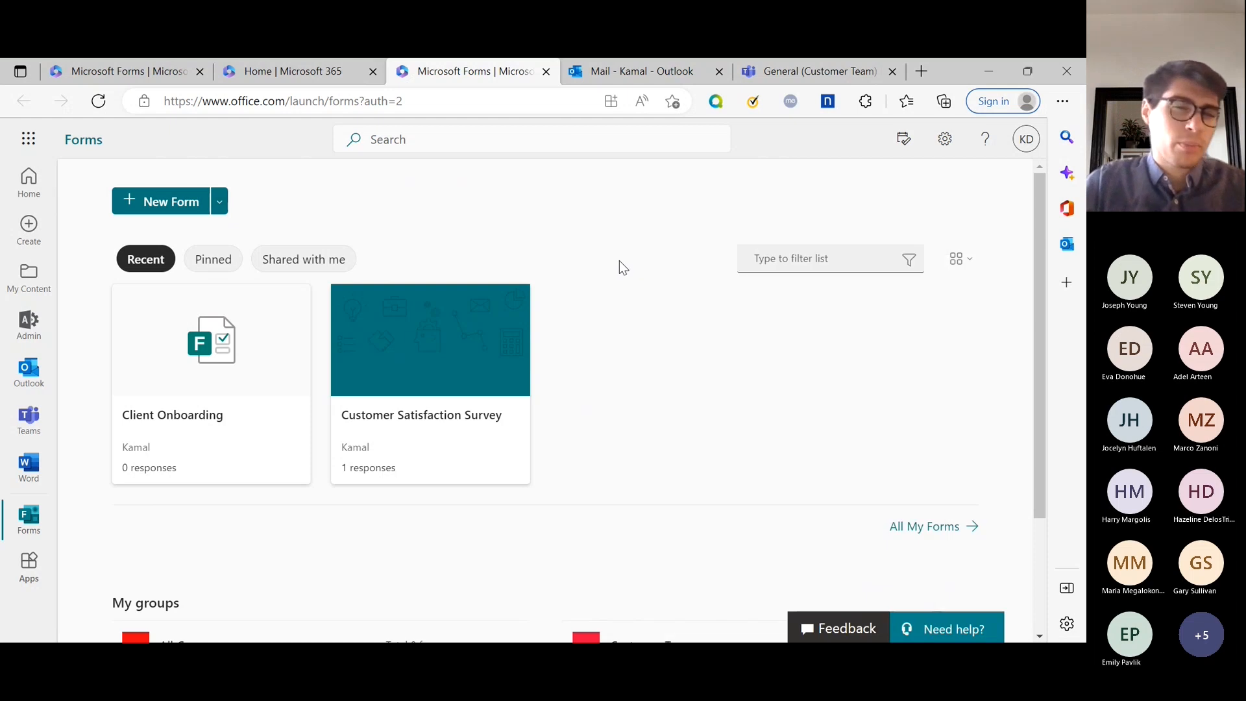
click(811, 71)
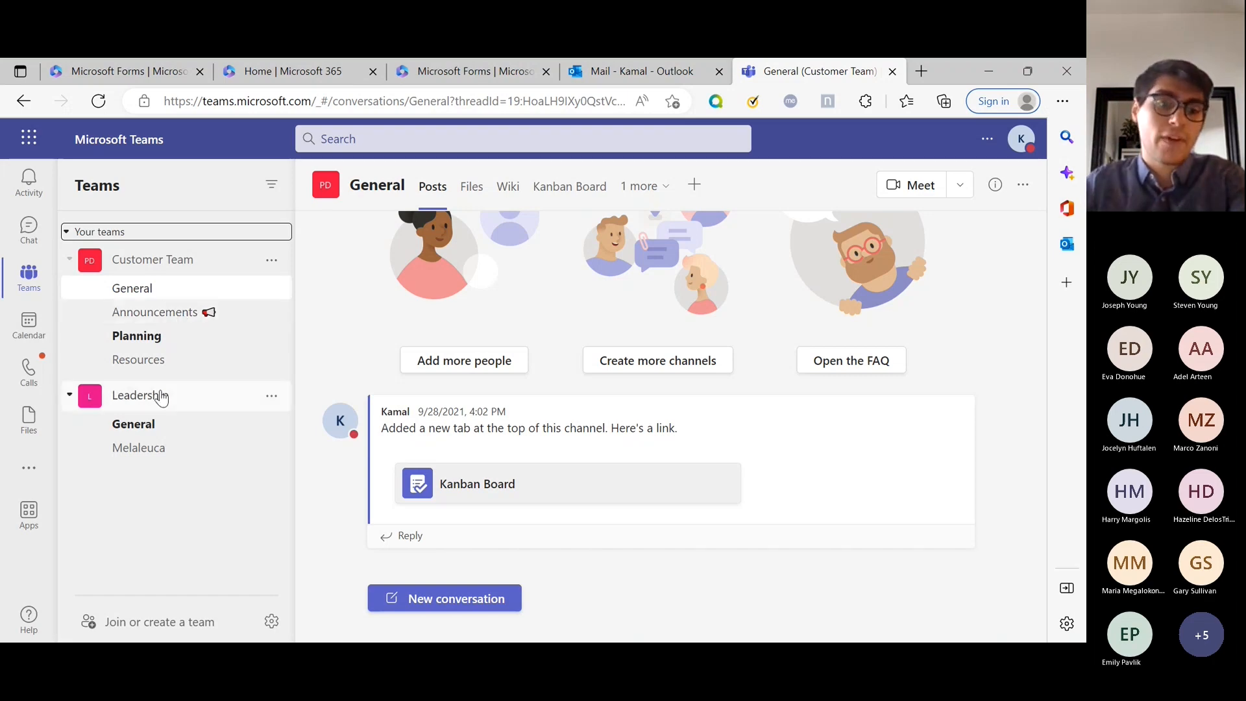
Browse the Leadership and Customer Team channels, settle on Customer Team's Resources, and begin adding a tab.
click(159, 452)
click(166, 423)
click(174, 336)
click(178, 360)
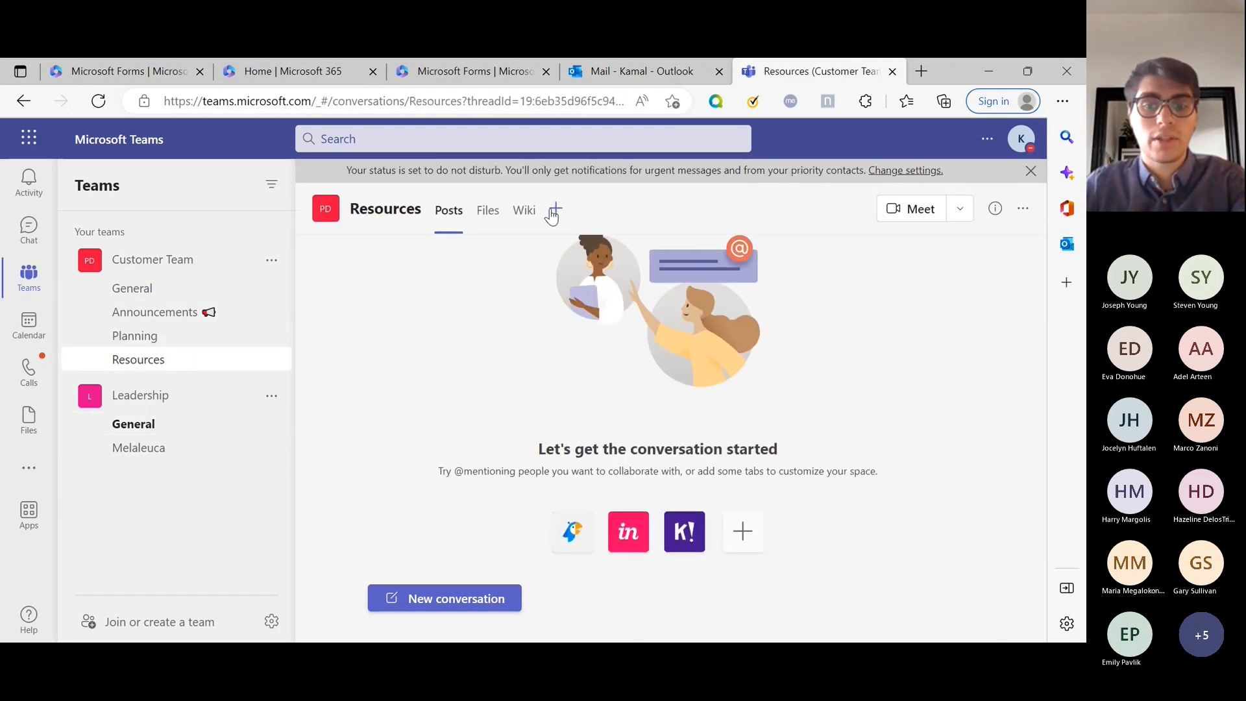
click(554, 211)
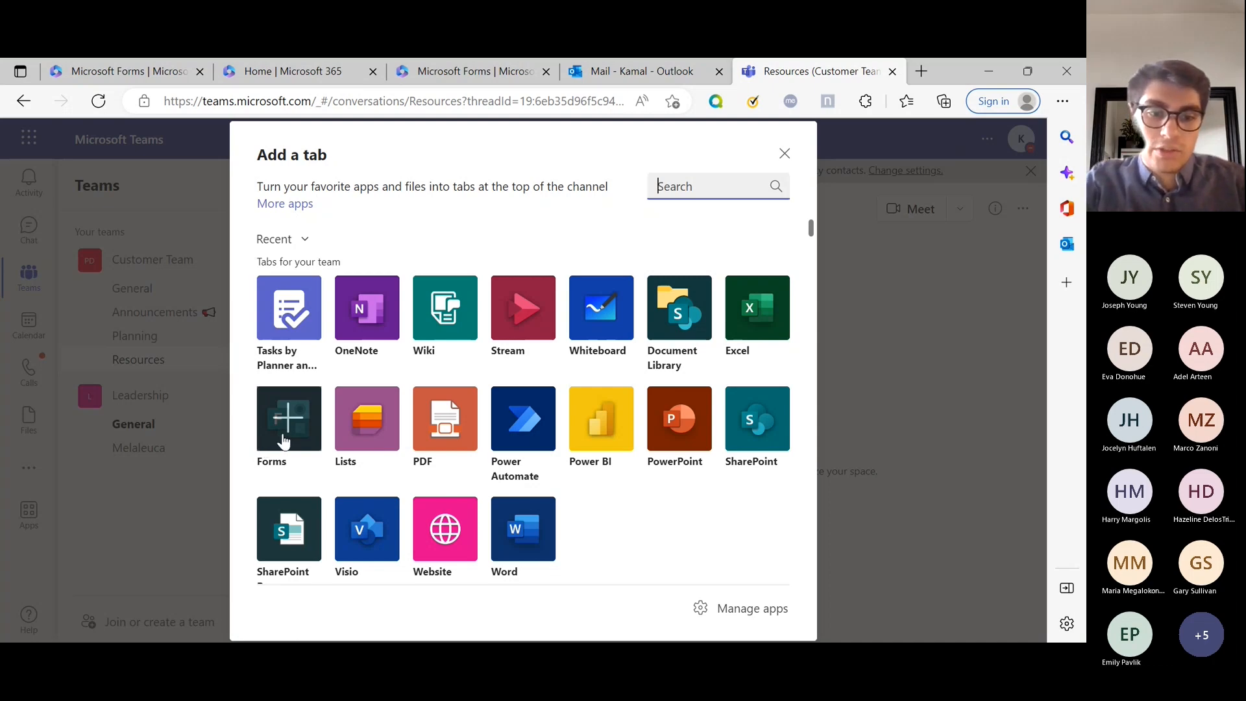
Pick Forms for a new Resources tab, then cancel its setup and close the app picker.
click(278, 438)
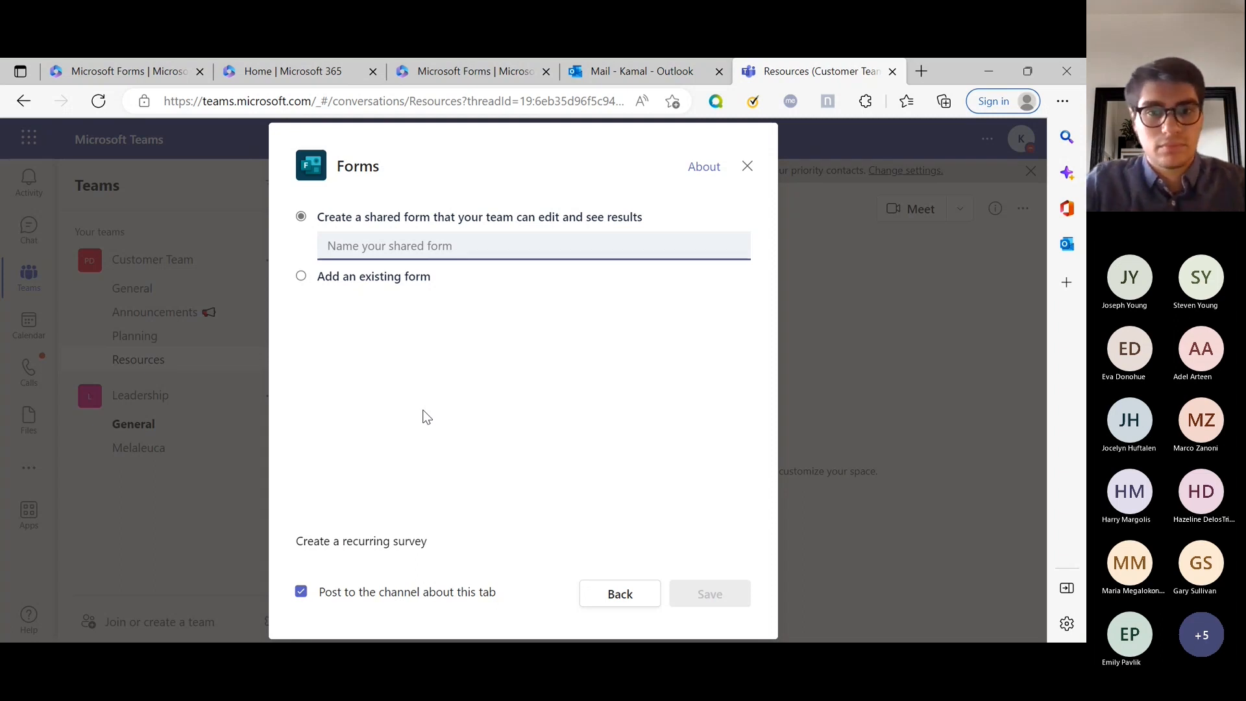
click(748, 167)
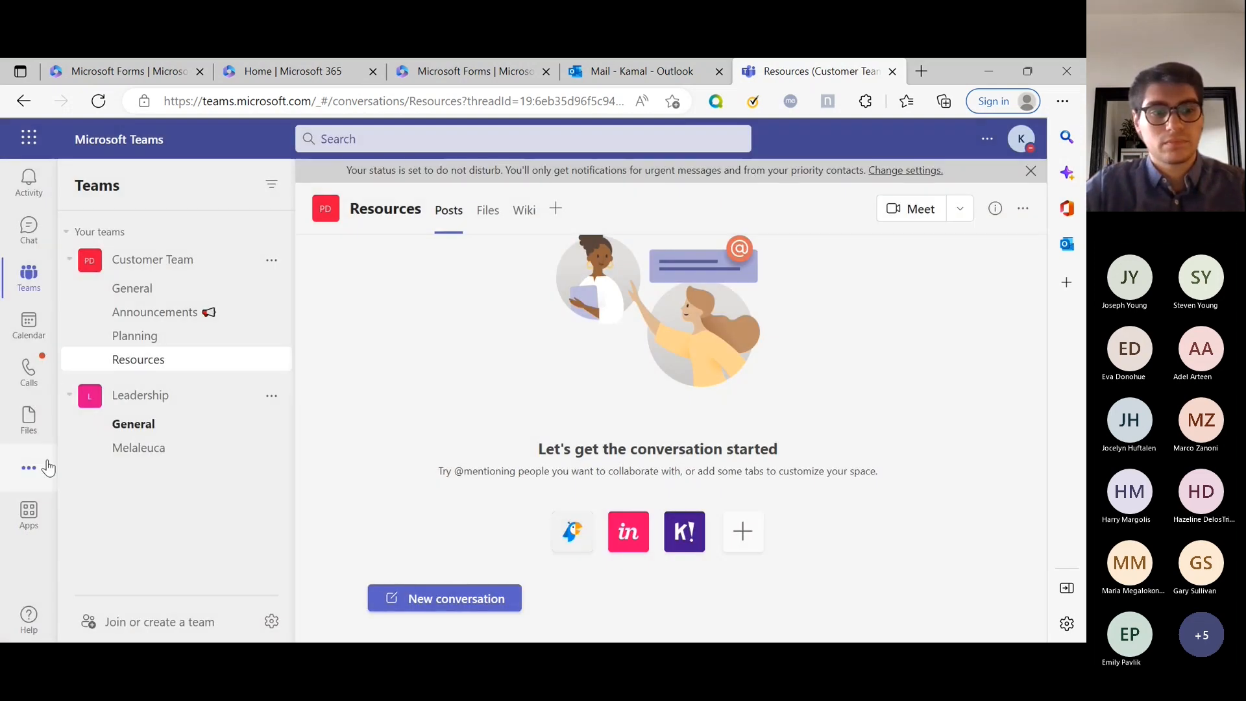
click(557, 211)
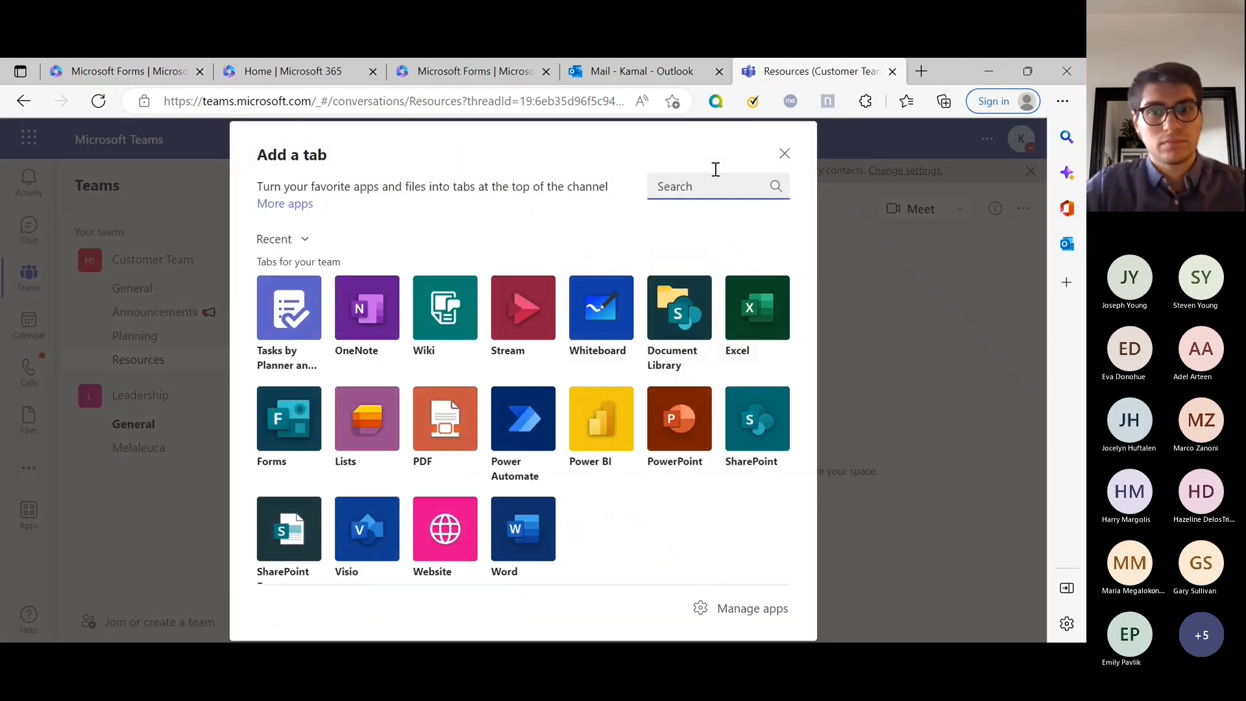
click(785, 155)
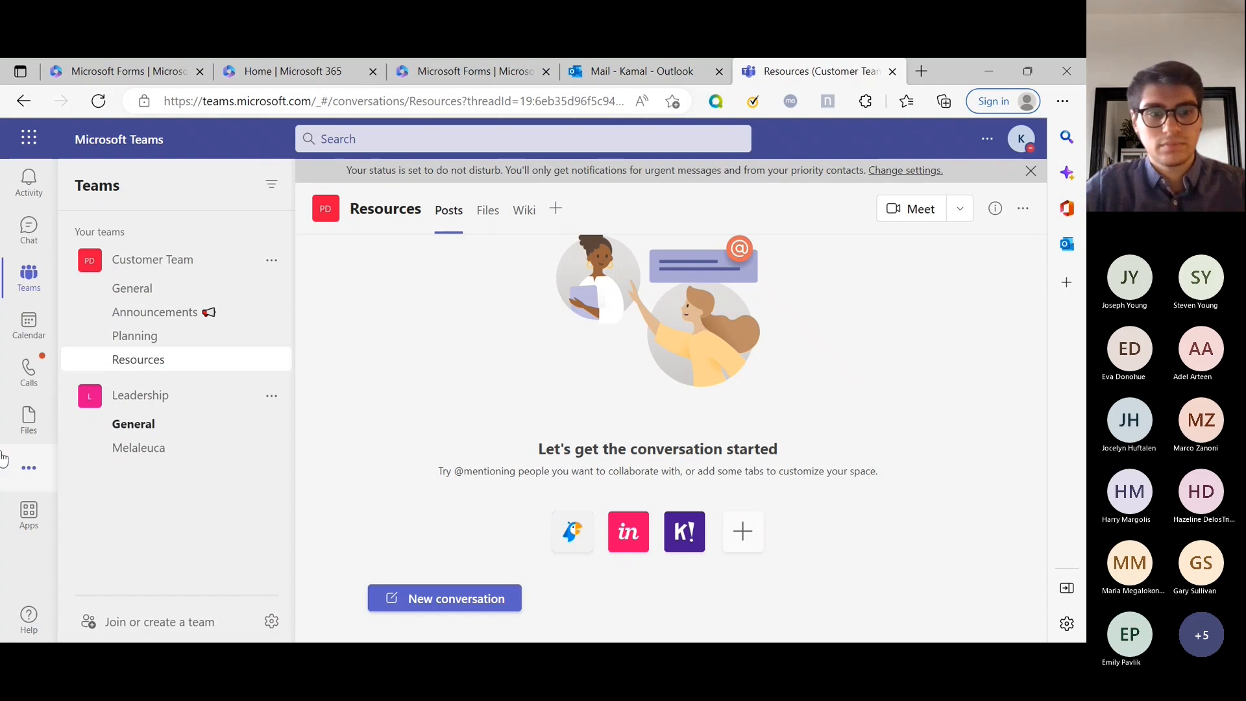
Search the app finder for 'forms', close it, and reopen the add-tab picker on Resources.
click(26, 469)
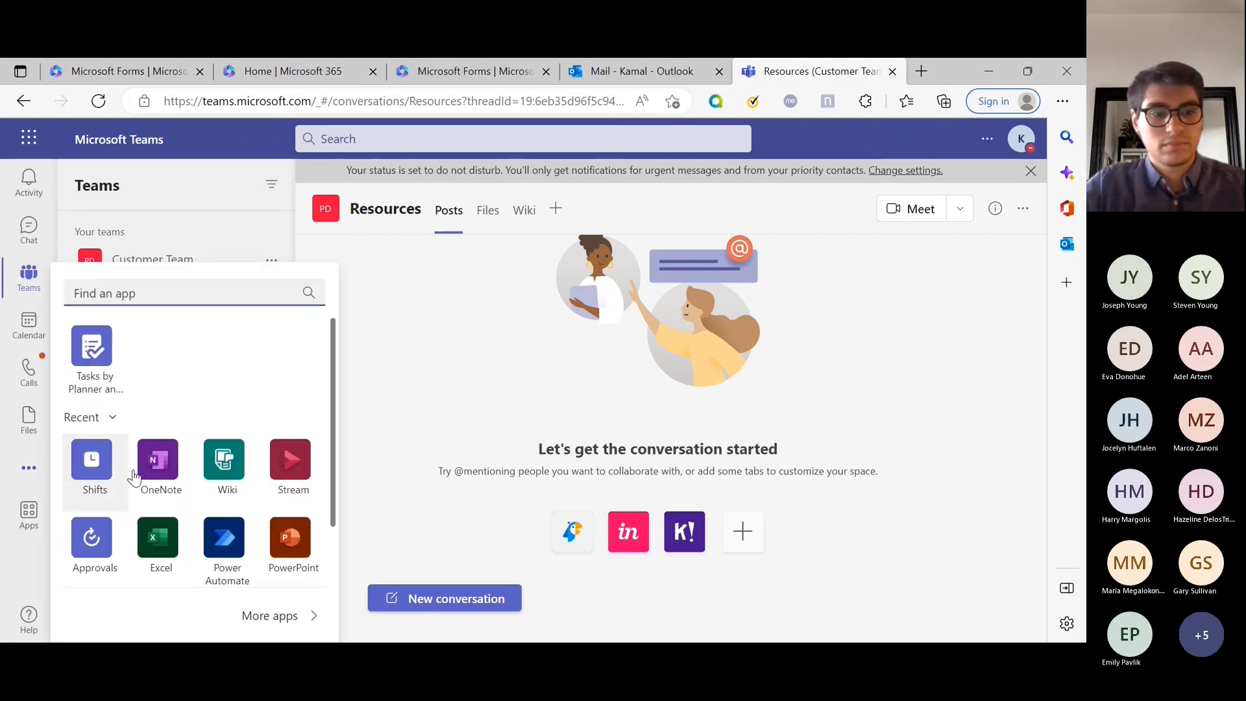
text(forms)
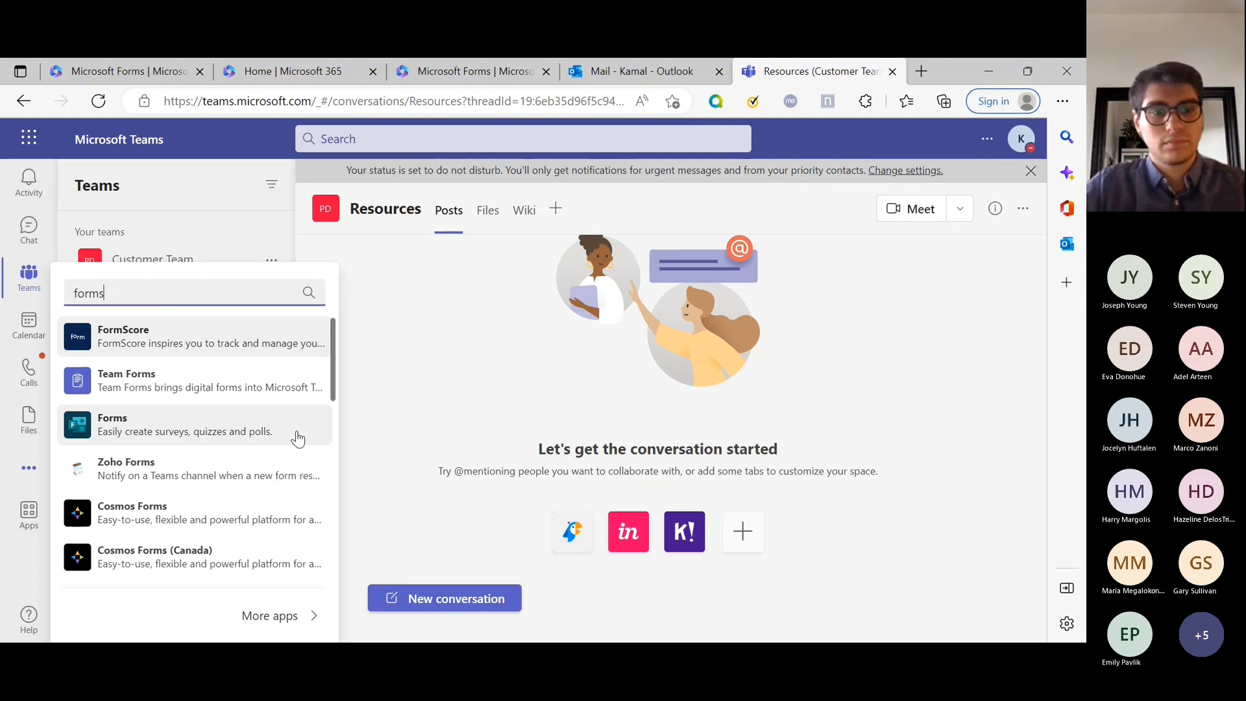
click(560, 212)
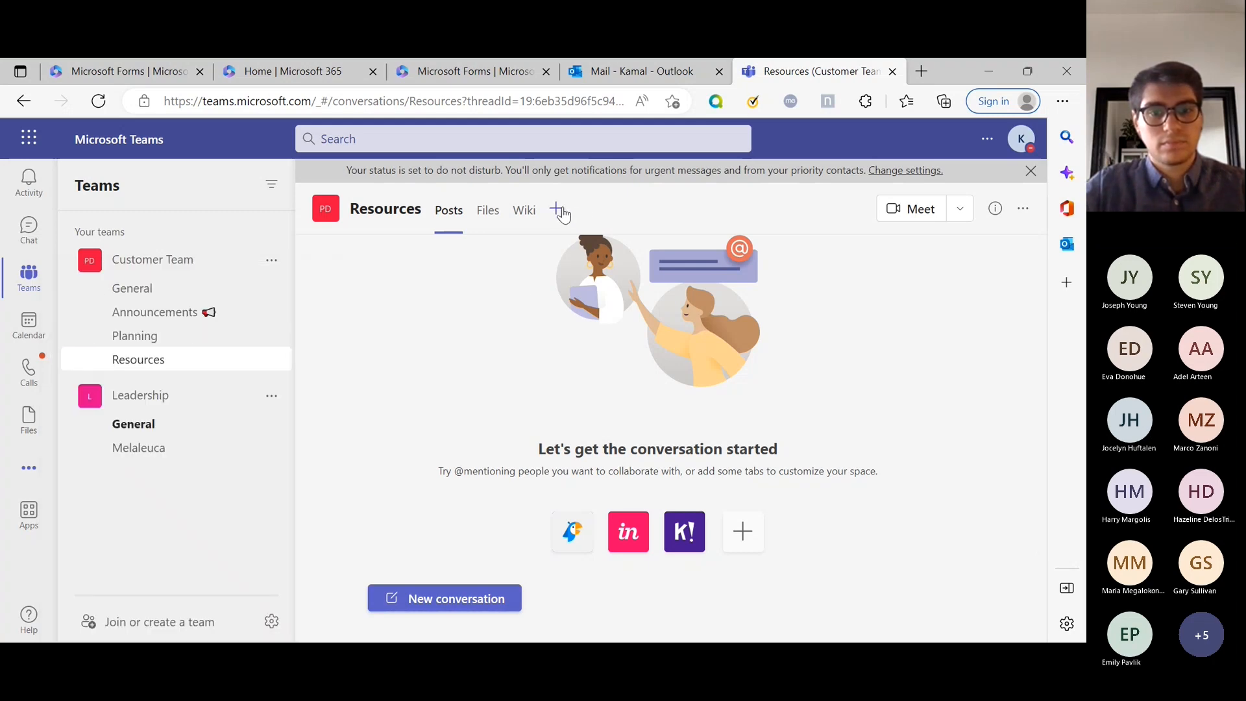
click(558, 210)
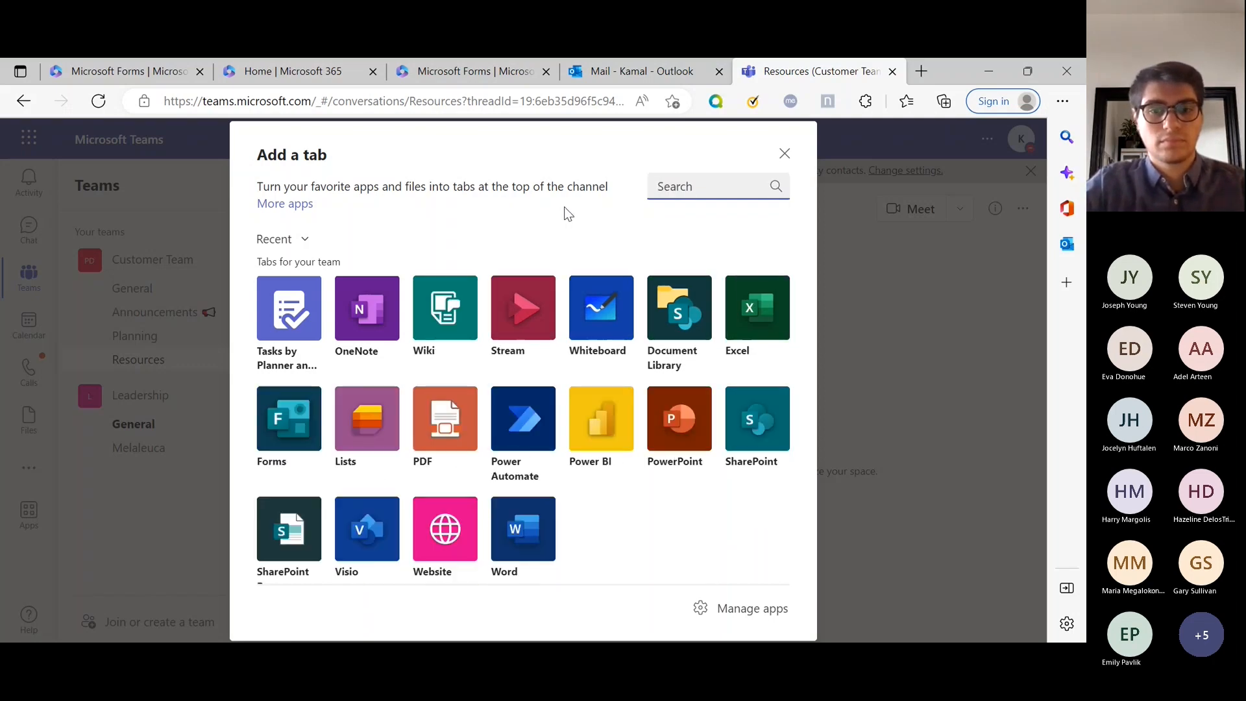
Search 'forms' in the tab picker, choose Forms, then cancel the tab setup.
text(forms)
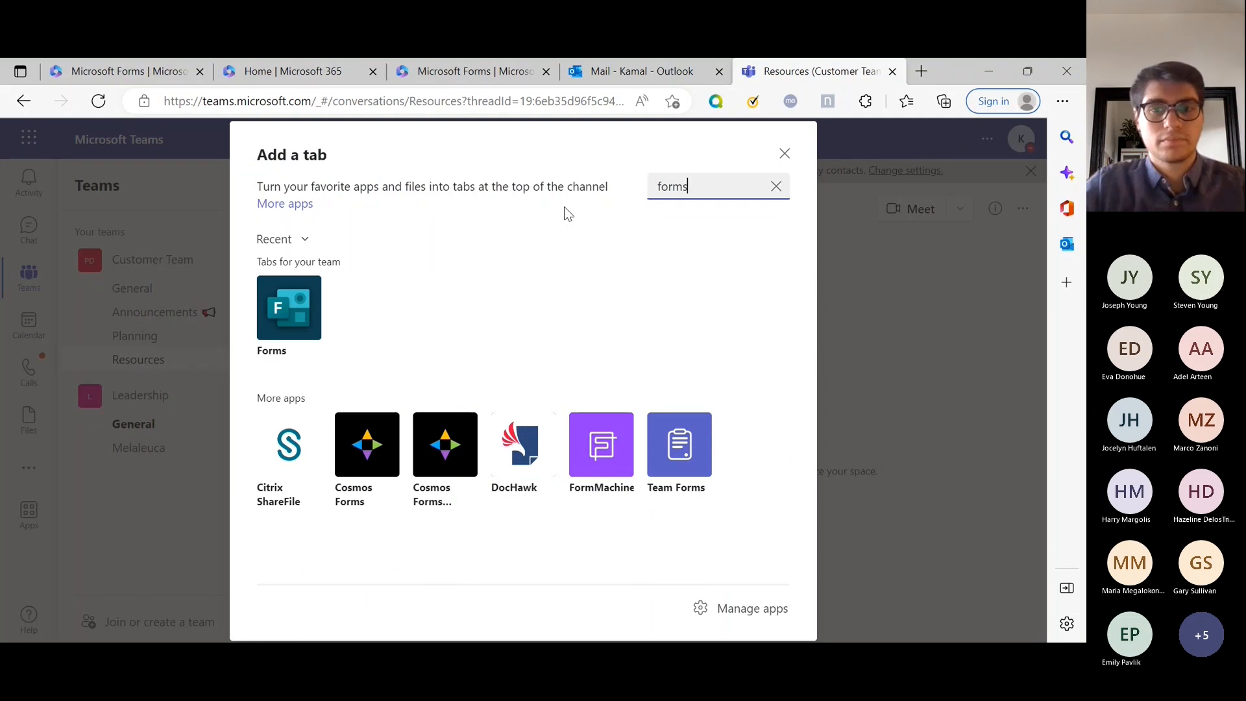
click(295, 324)
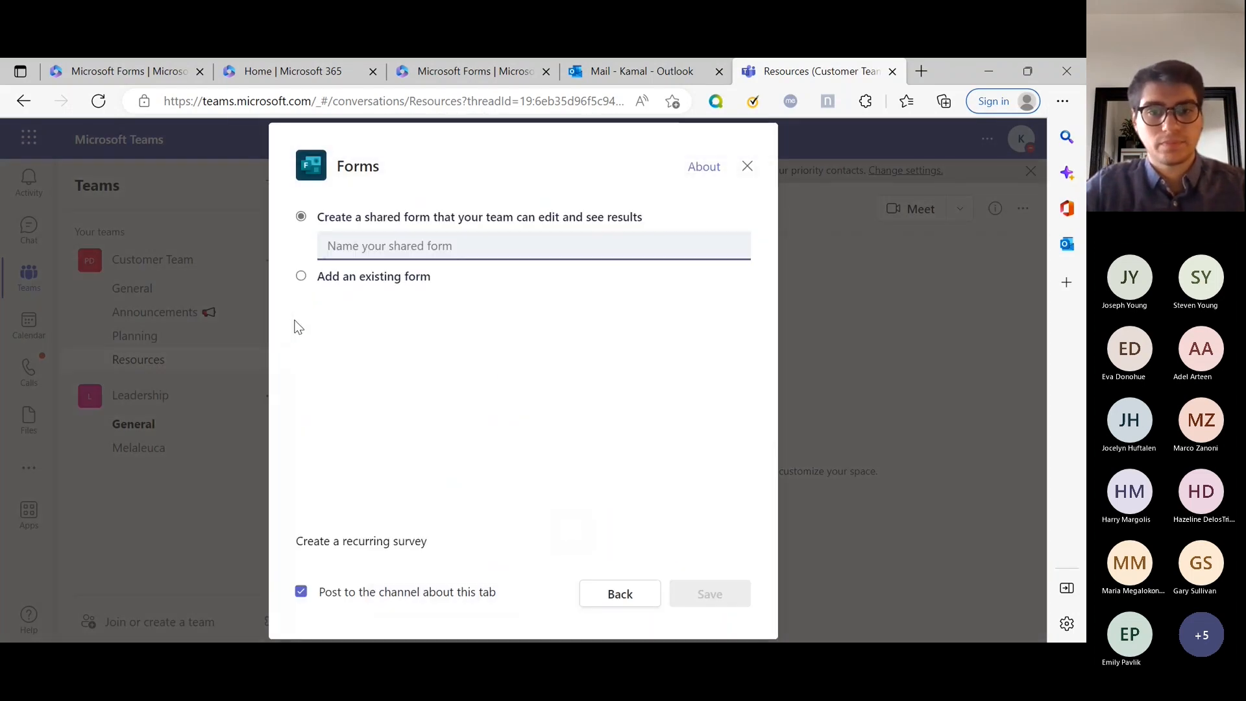
click(438, 241)
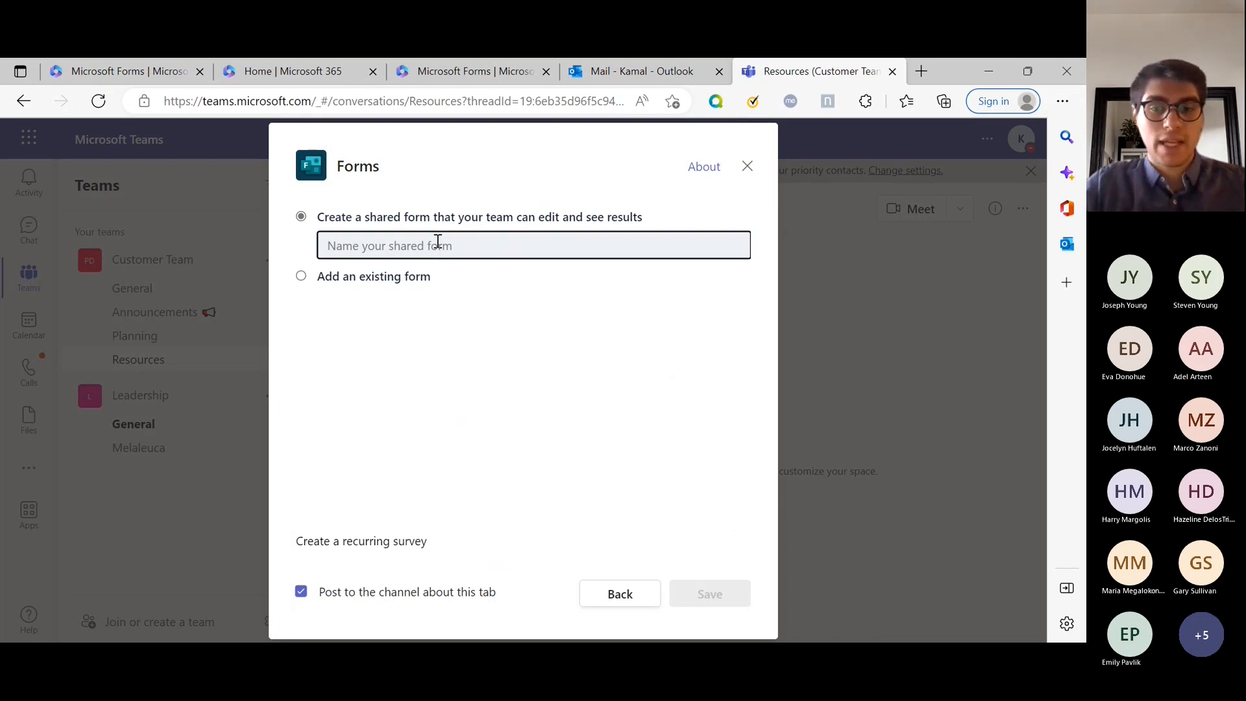
click(748, 166)
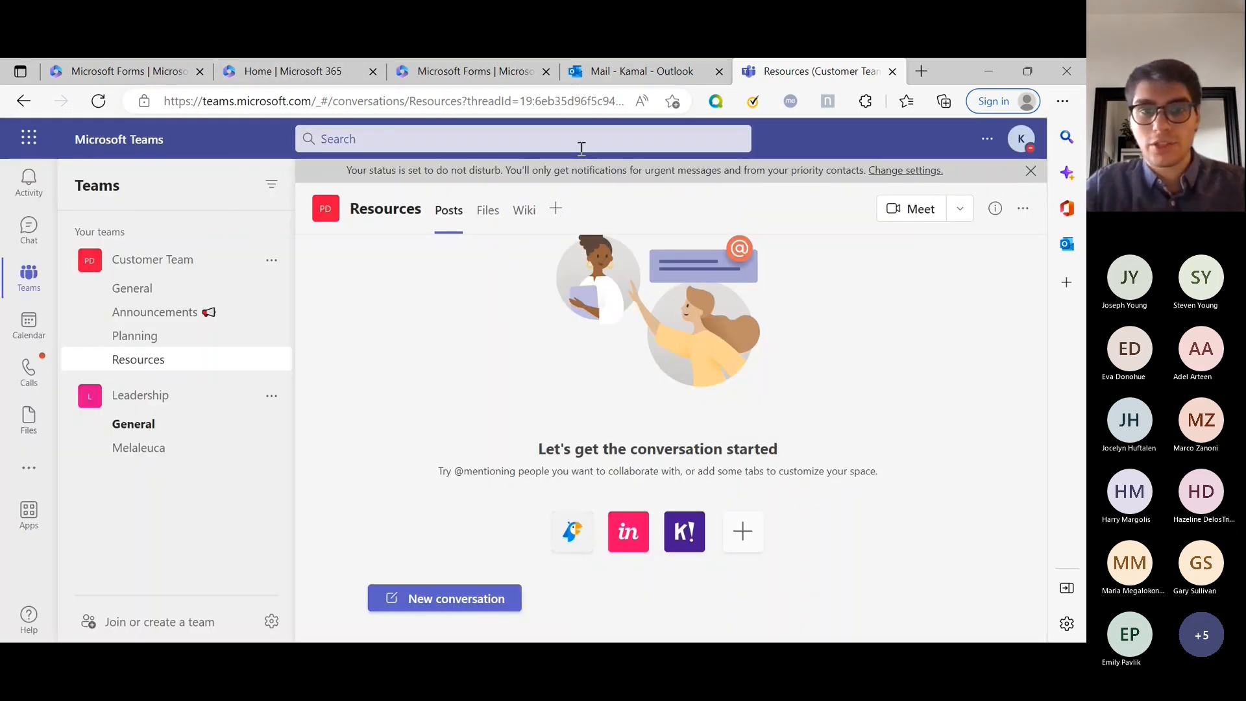
Add the Forms app to Teams from the app finder, then return to Customer Team's Resources channel.
click(28, 475)
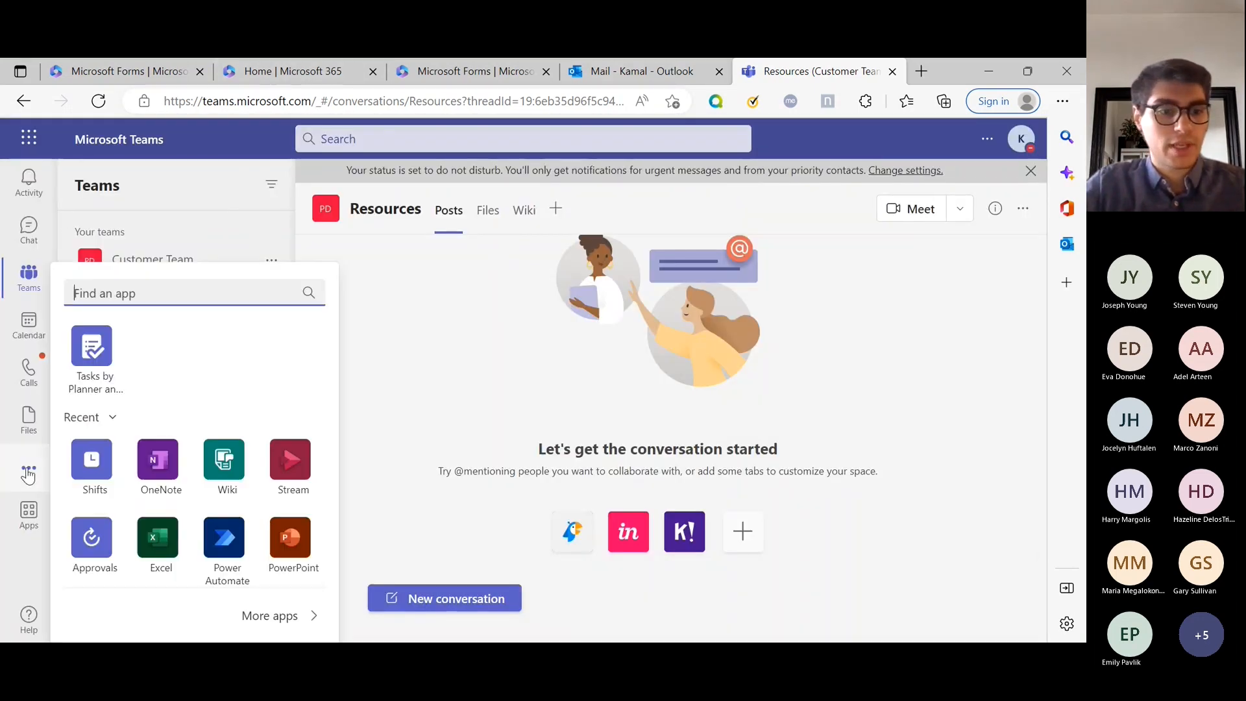
scroll(222, 445, down, 3)
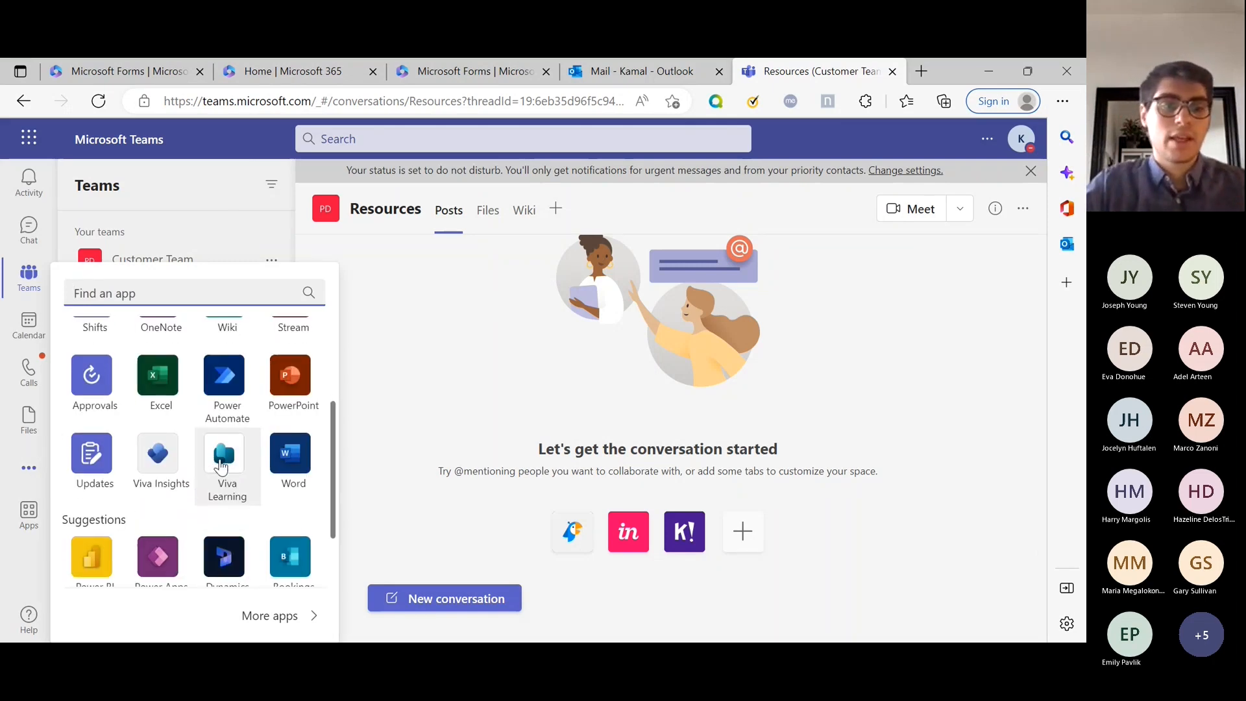
scroll(221, 465, down, 2)
scroll(220, 407, up, 5)
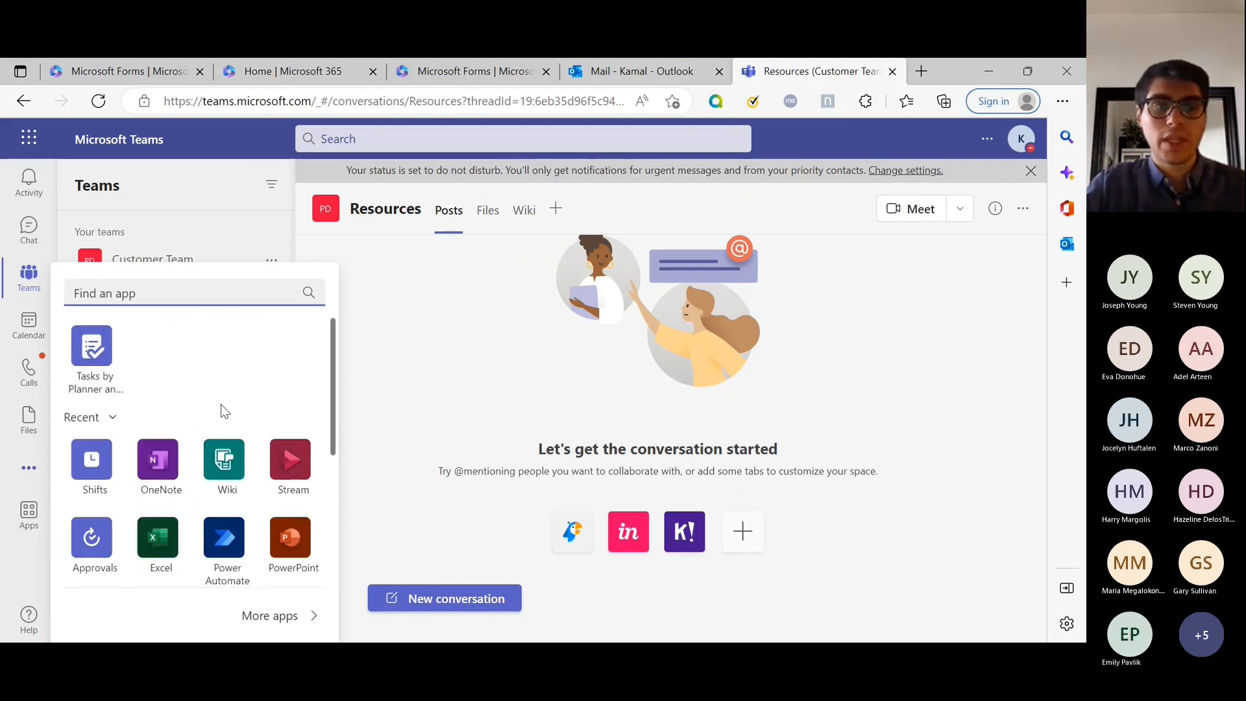
text(forms)
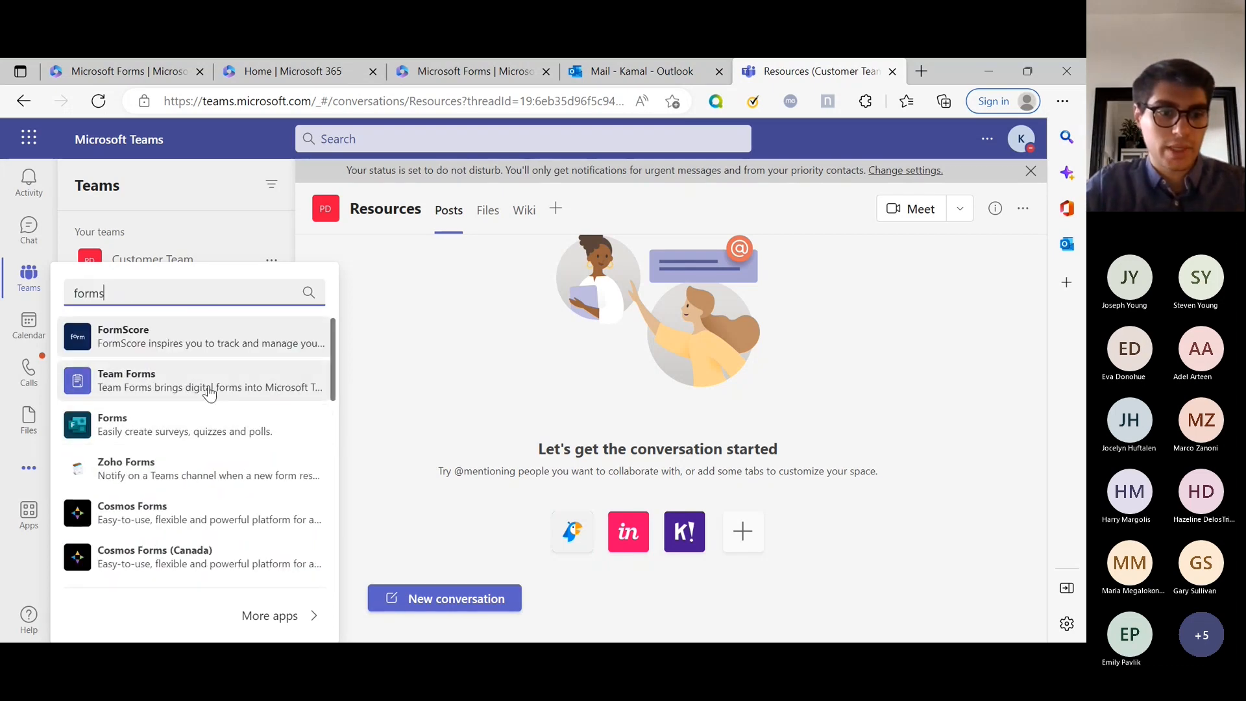
click(177, 379)
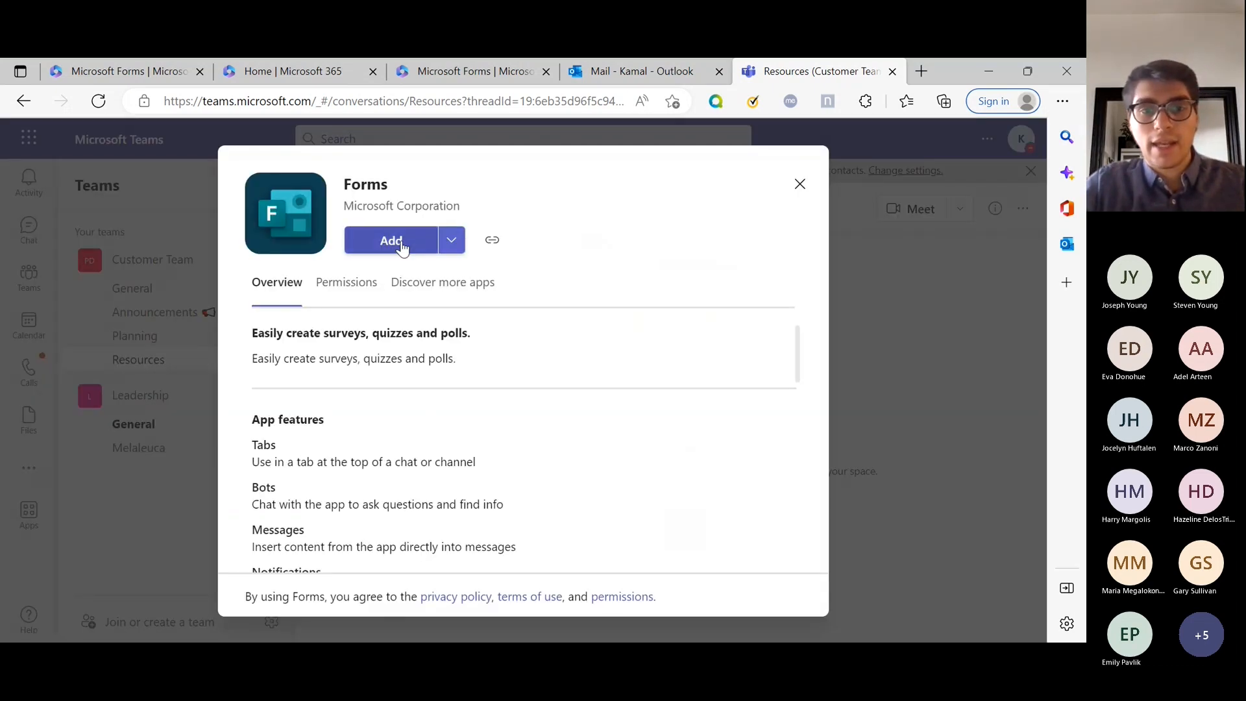
click(401, 244)
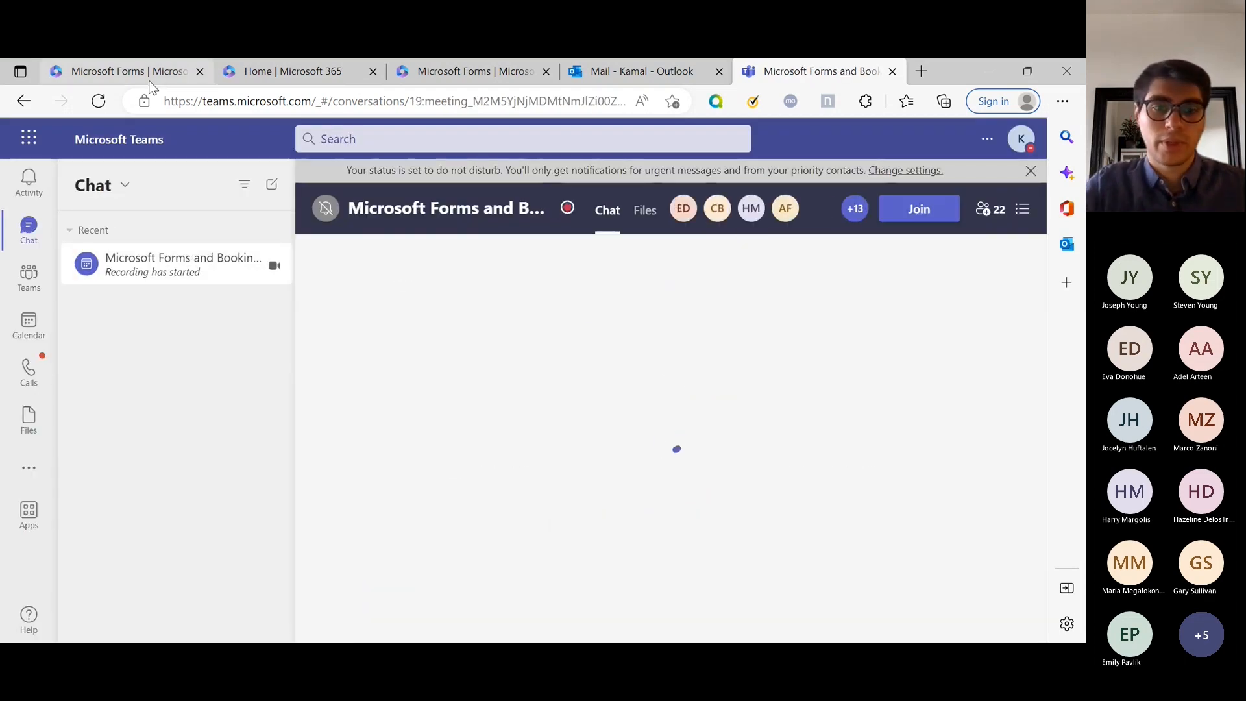
click(37, 467)
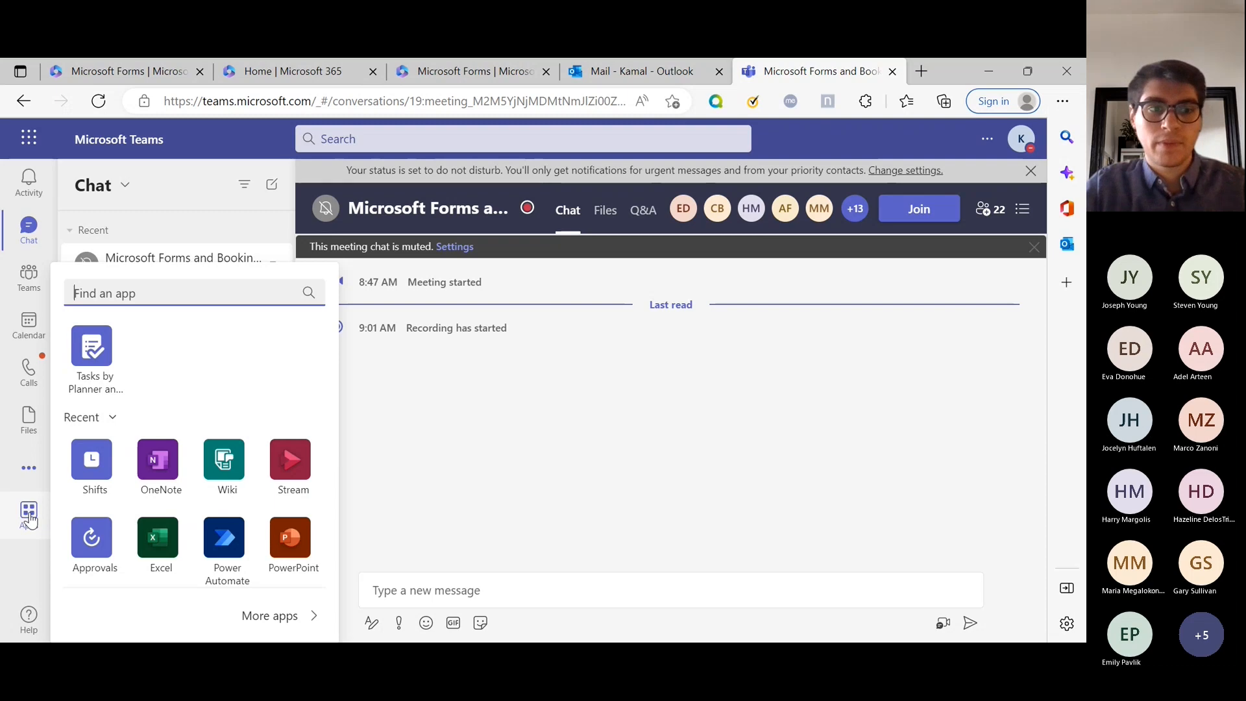
click(29, 278)
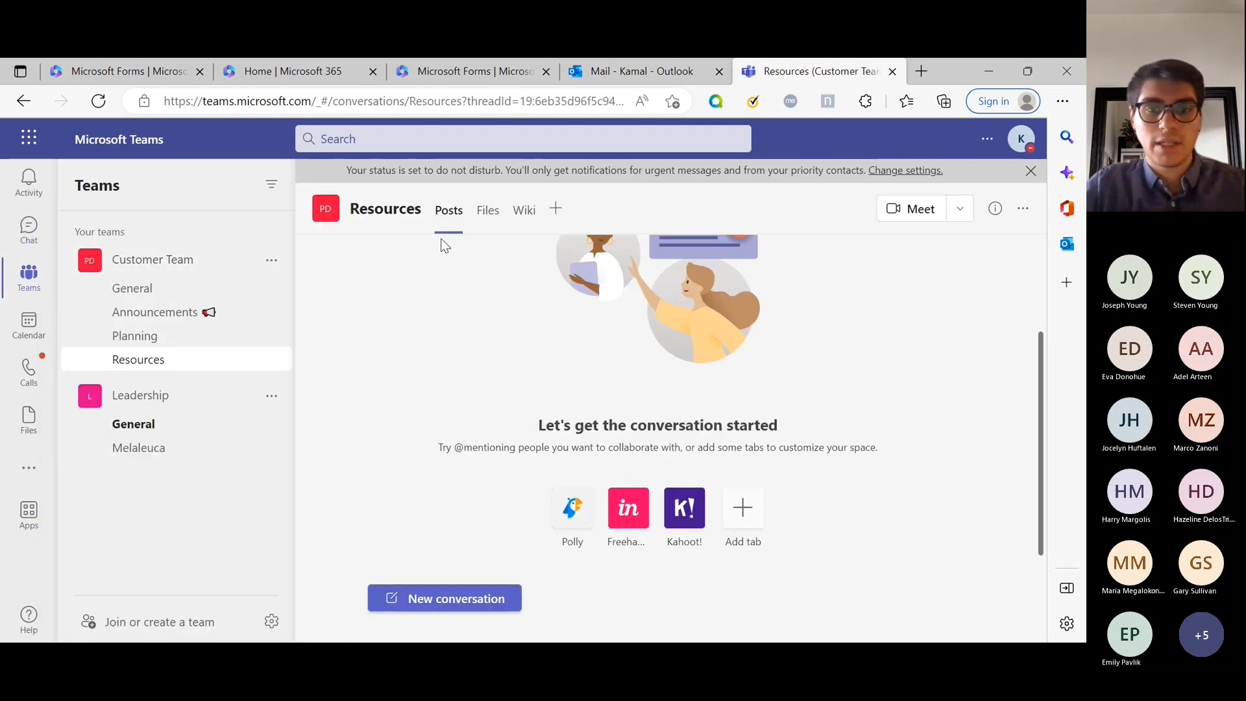
Add a Forms tab using 'Create a shared form' named 'Onboarding Resources' and save it.
click(559, 213)
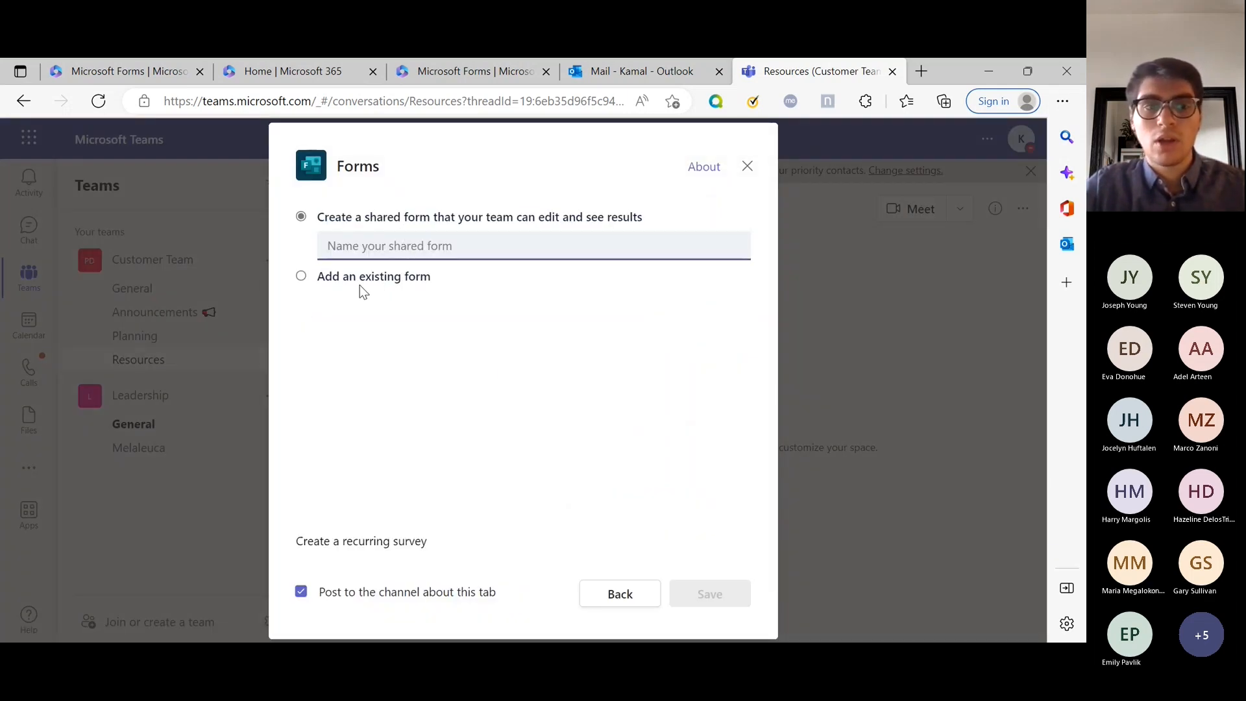
click(303, 276)
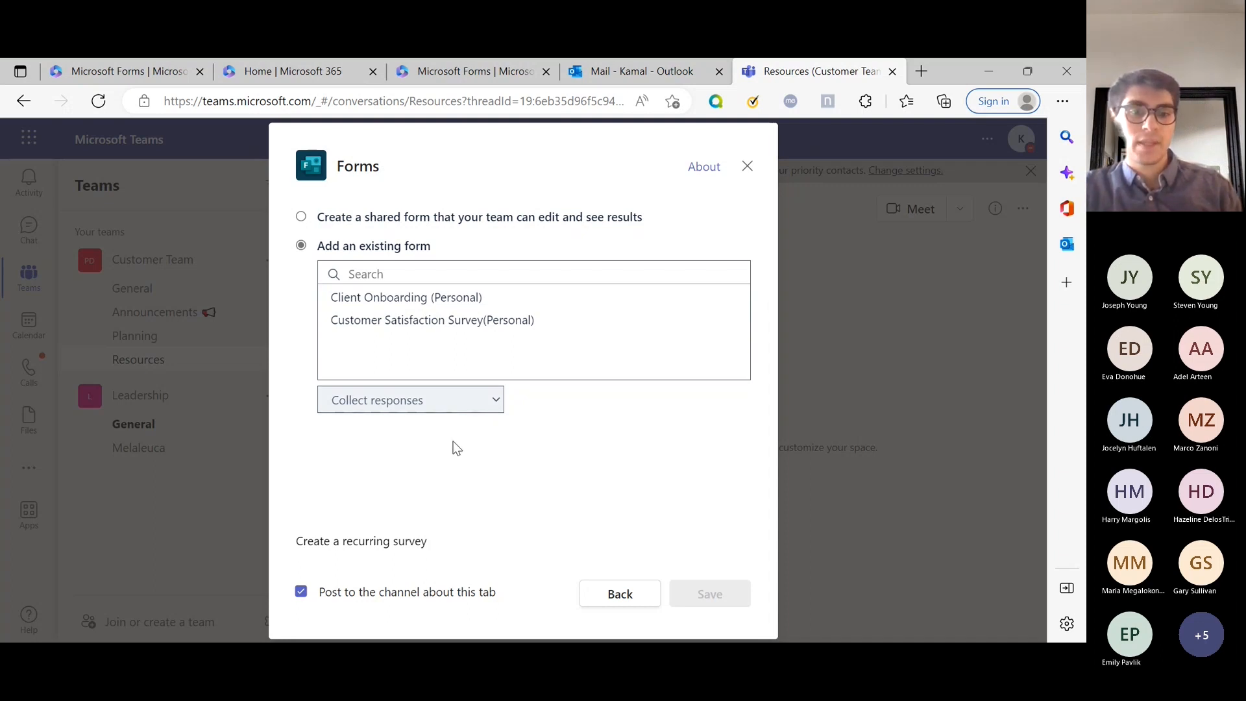
click(301, 218)
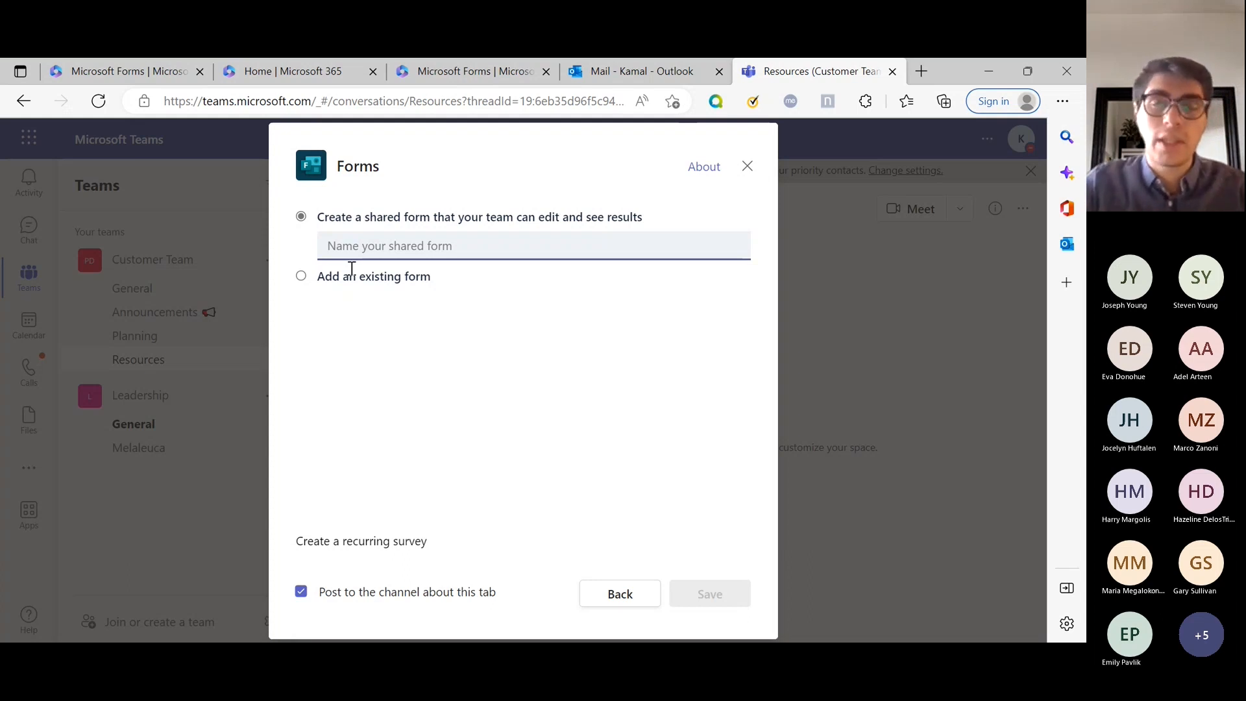
click(436, 242)
text(ONboar)
key(ctrl+a)
text(O)
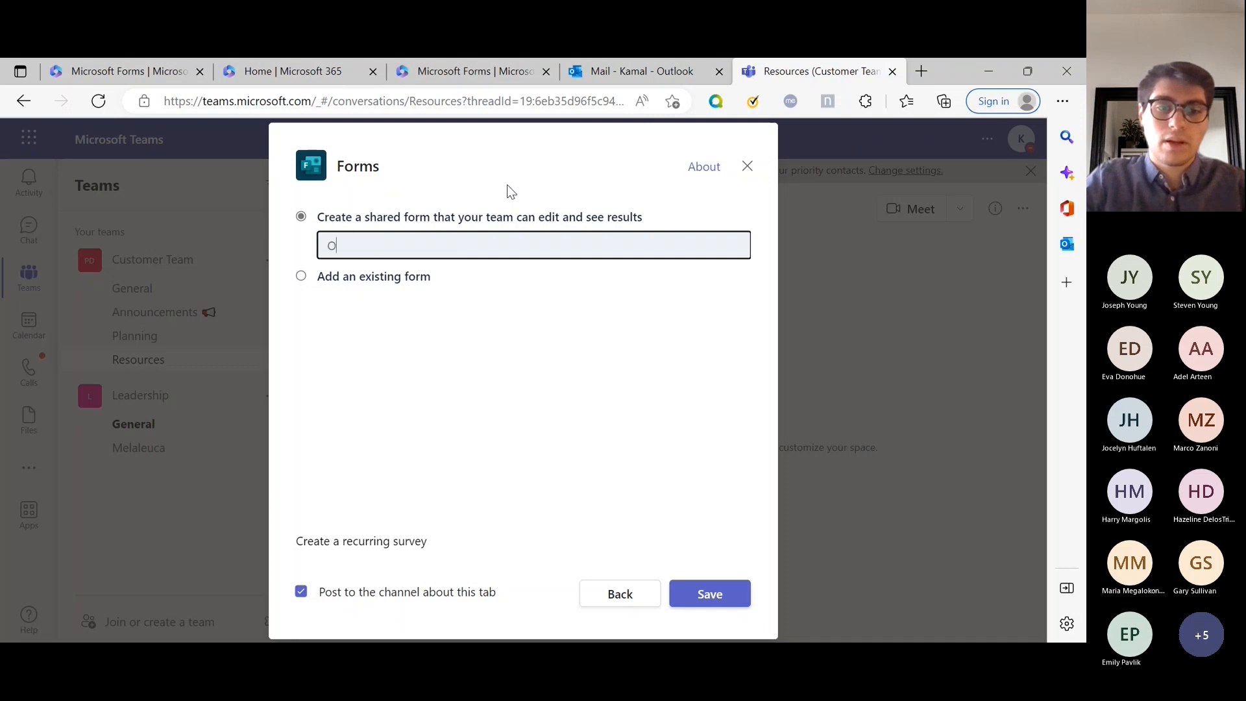
text(nboarding Resources)
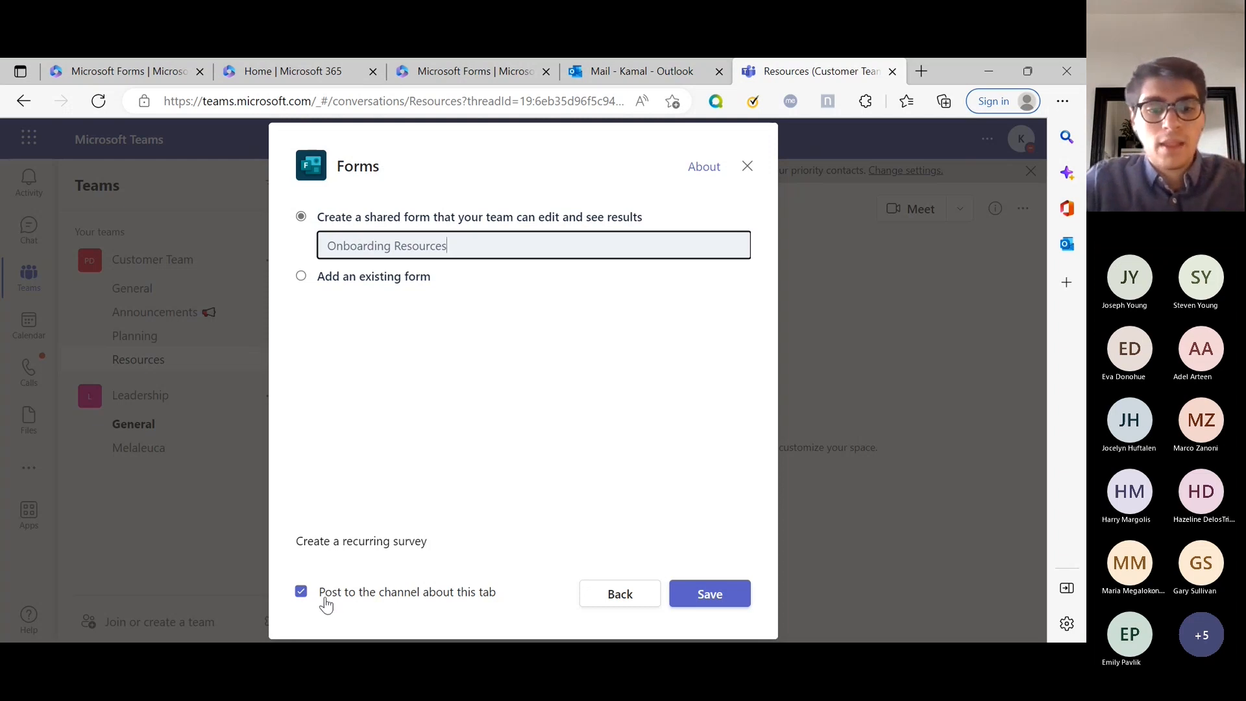
click(713, 593)
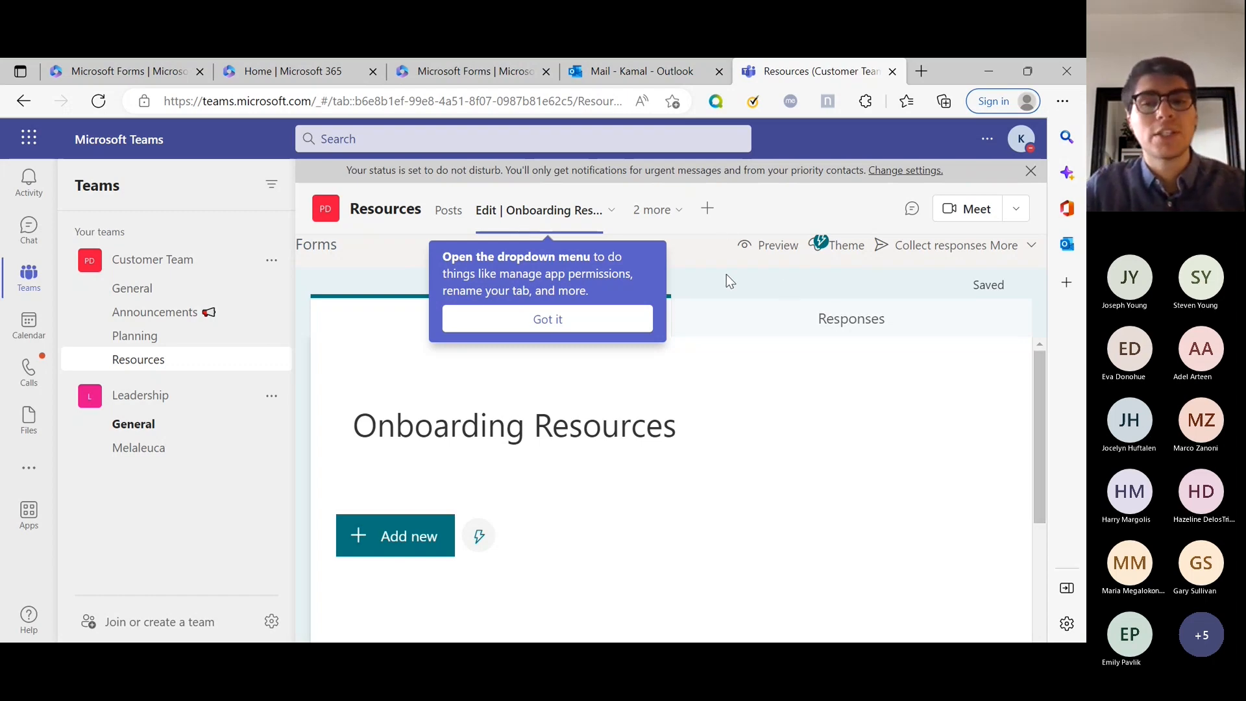
Dismiss the tab tip and enter the description 'This will be used to add new resources to the team'.
click(591, 318)
scroll(781, 355, down, 1)
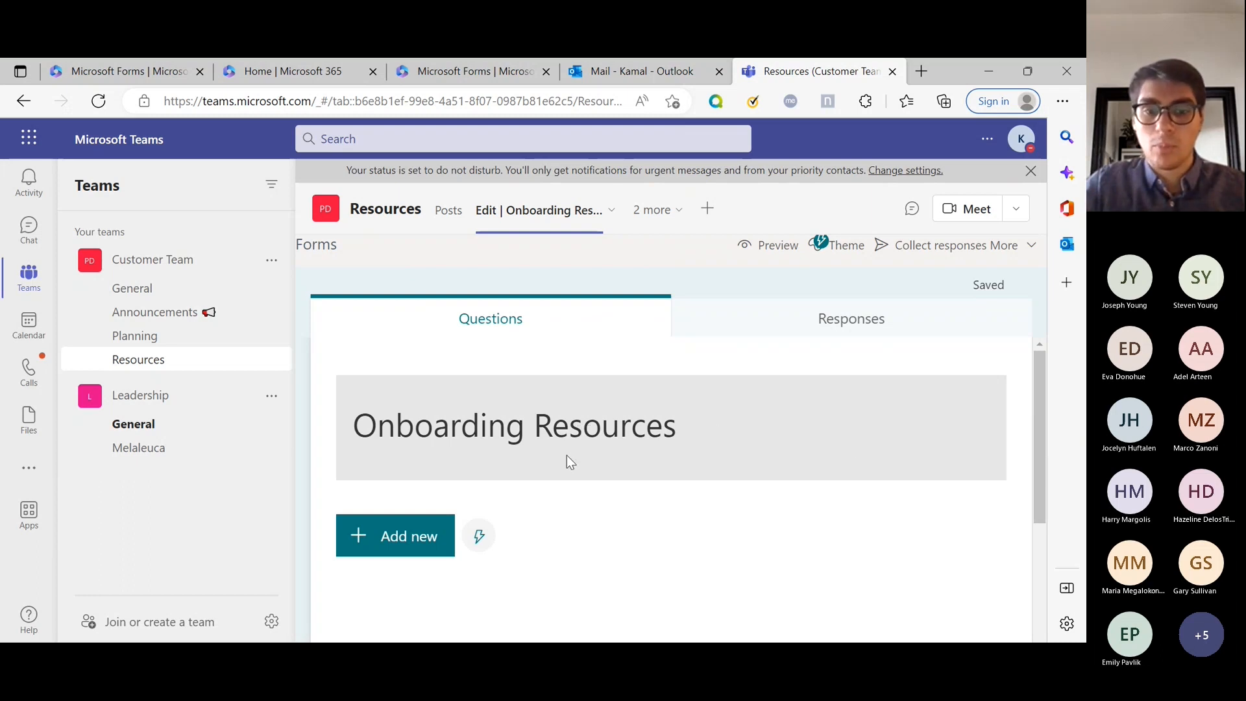
click(576, 438)
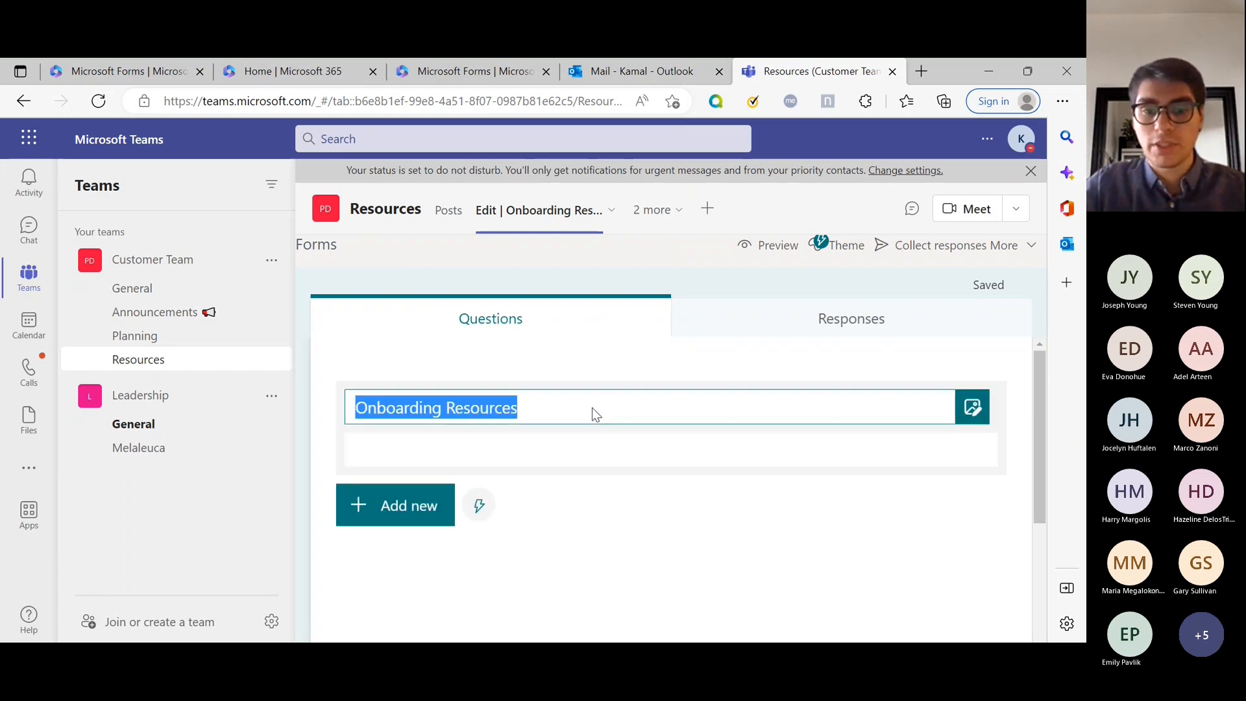
click(513, 462)
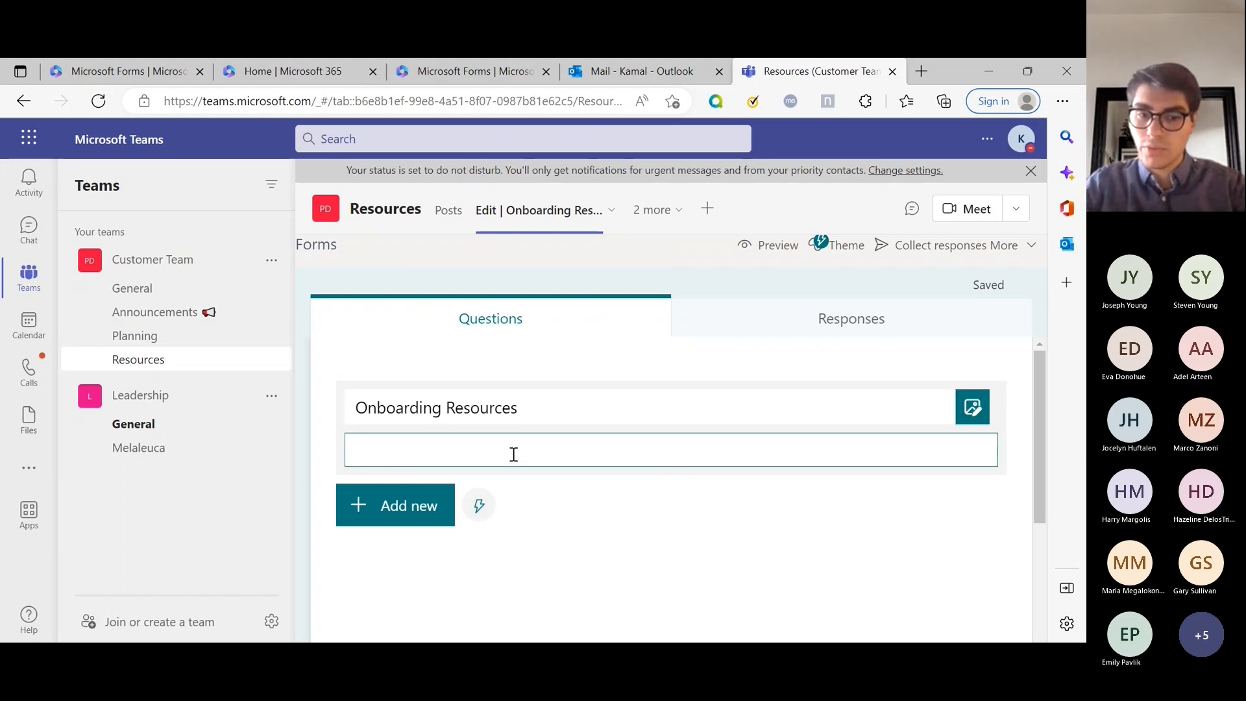
text(This will)
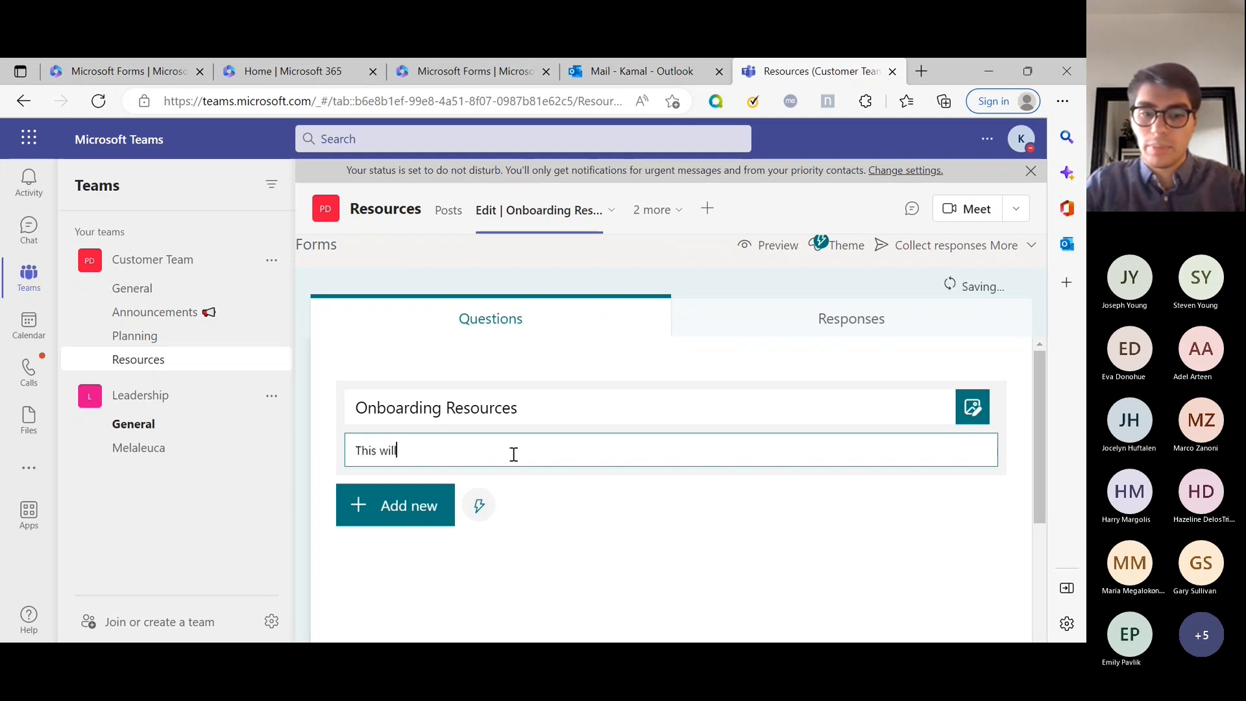
text( be used to hire n)
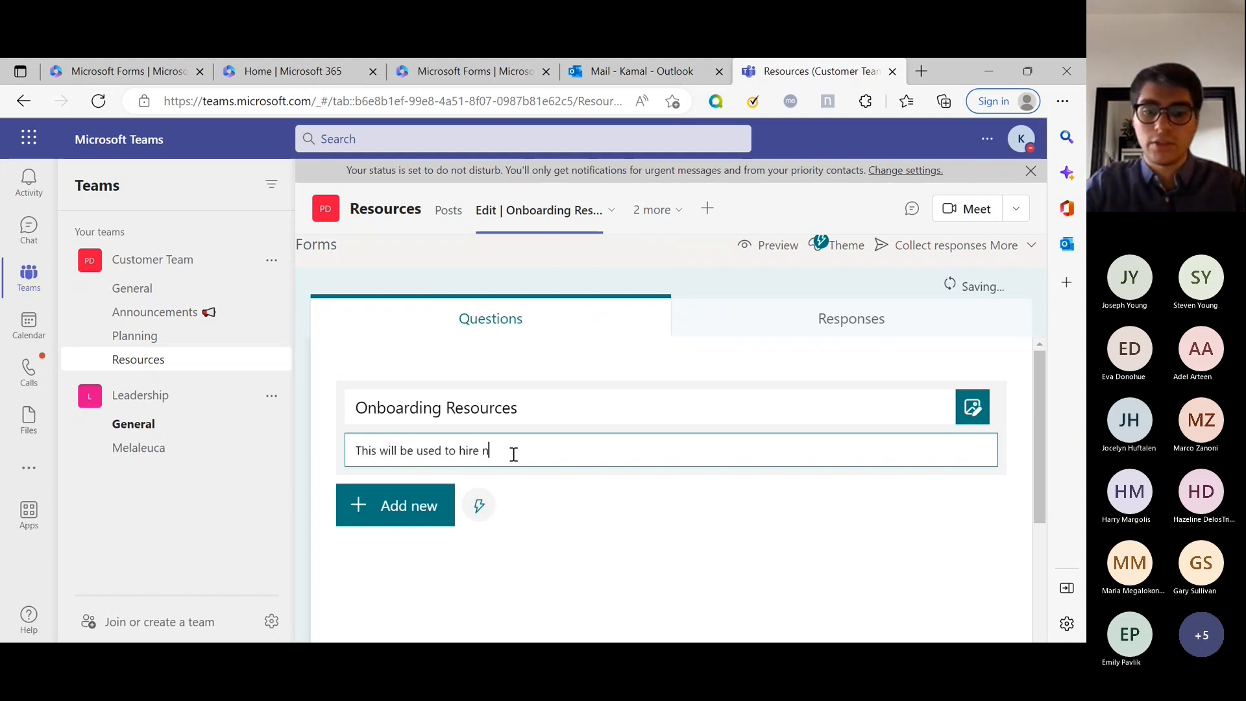
text(ew resources)
key(BackSpace)
key(BackSpace)
key(BackSpace)
key(BackSpace)
key(BackSpace)
key(BackSpace)
key(BackSpace)
key(BackSpace)
key(BackSpace)
key(BackSpace)
key(BackSpace)
key(BackSpace)
key(BackSpace)
key(BackSpace)
key(BackSpace)
key(BackSpace)
key(BackSpace)
key(BackSpace)
text(add ne)
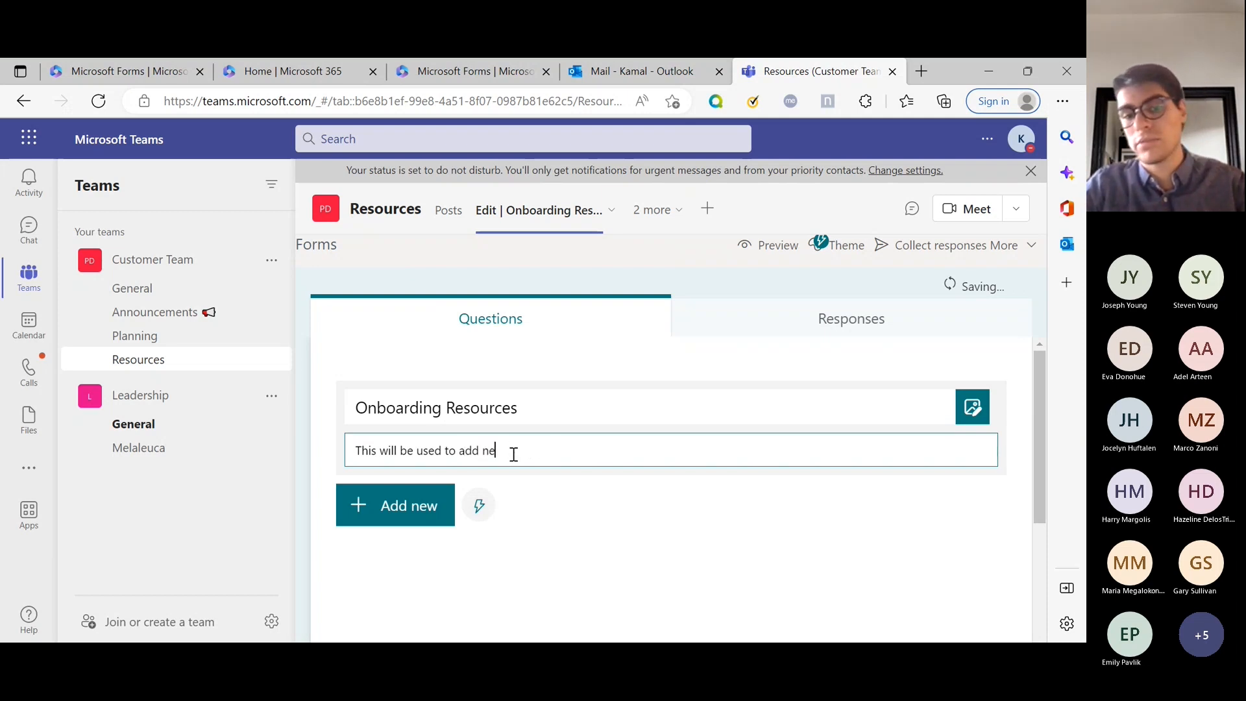
text(w resources to the team)
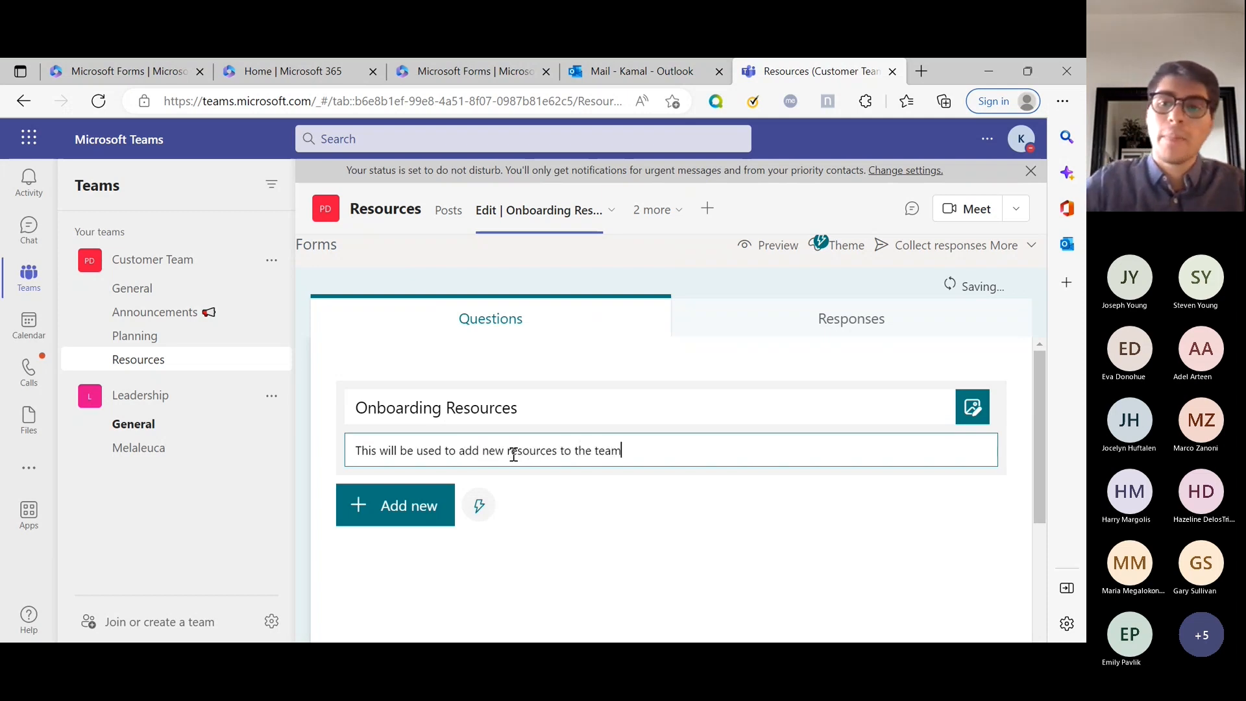
click(417, 519)
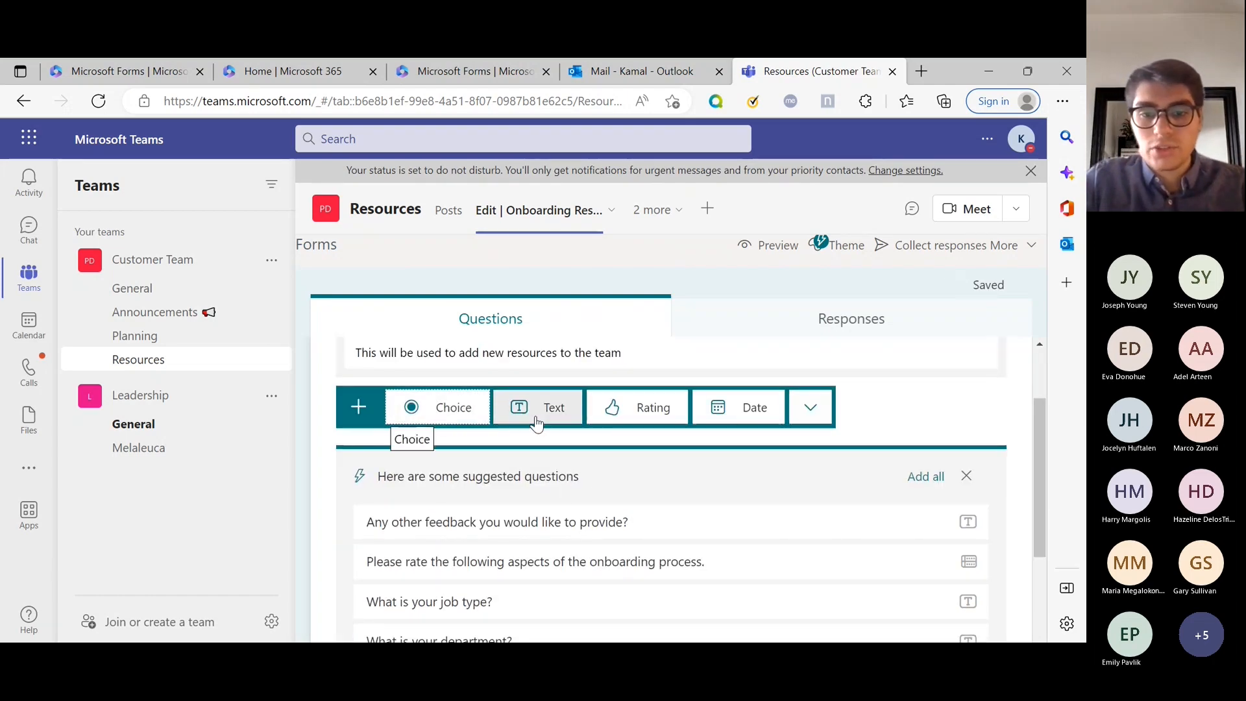
Zoom the browser out to 90% and glance at the additional question types.
key(ctrl+minus)
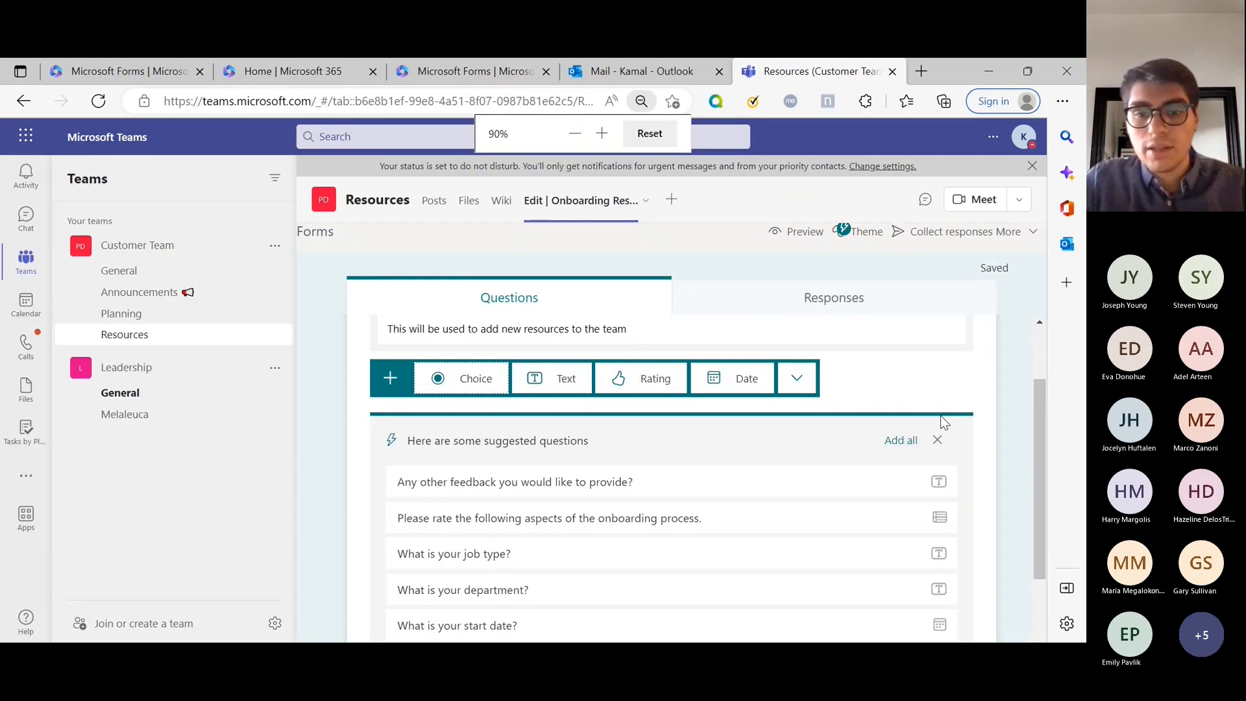
click(798, 371)
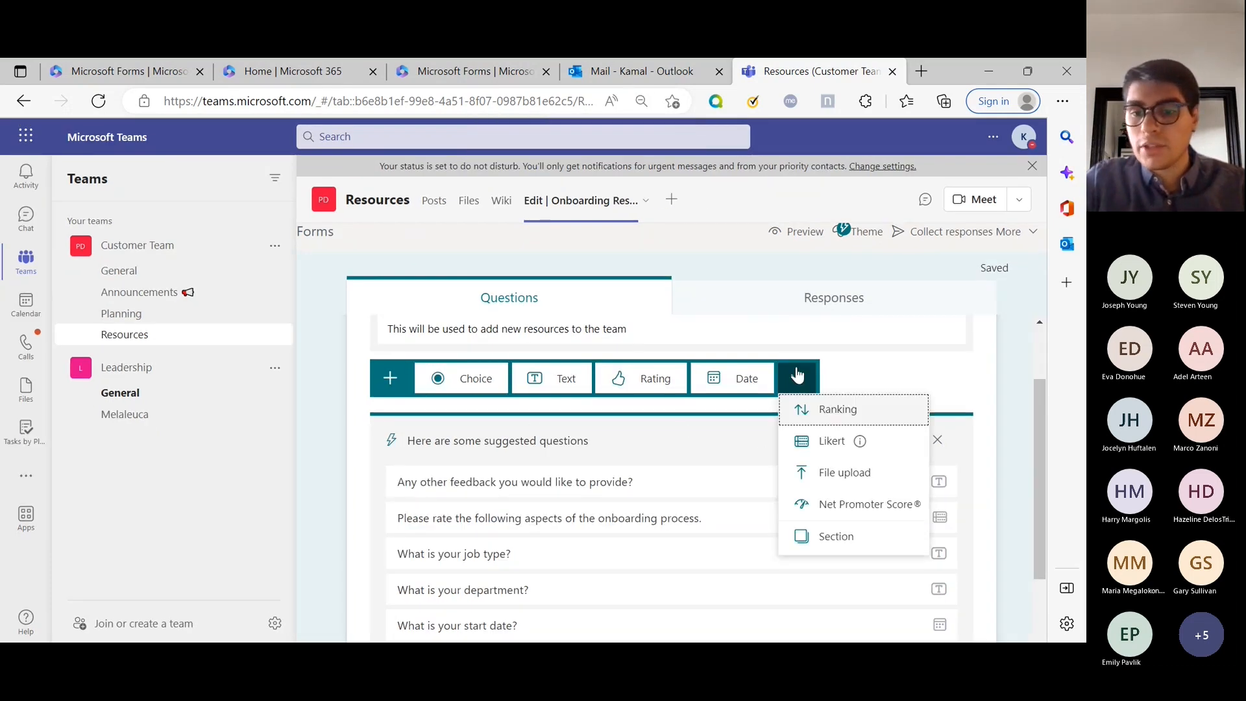
click(955, 363)
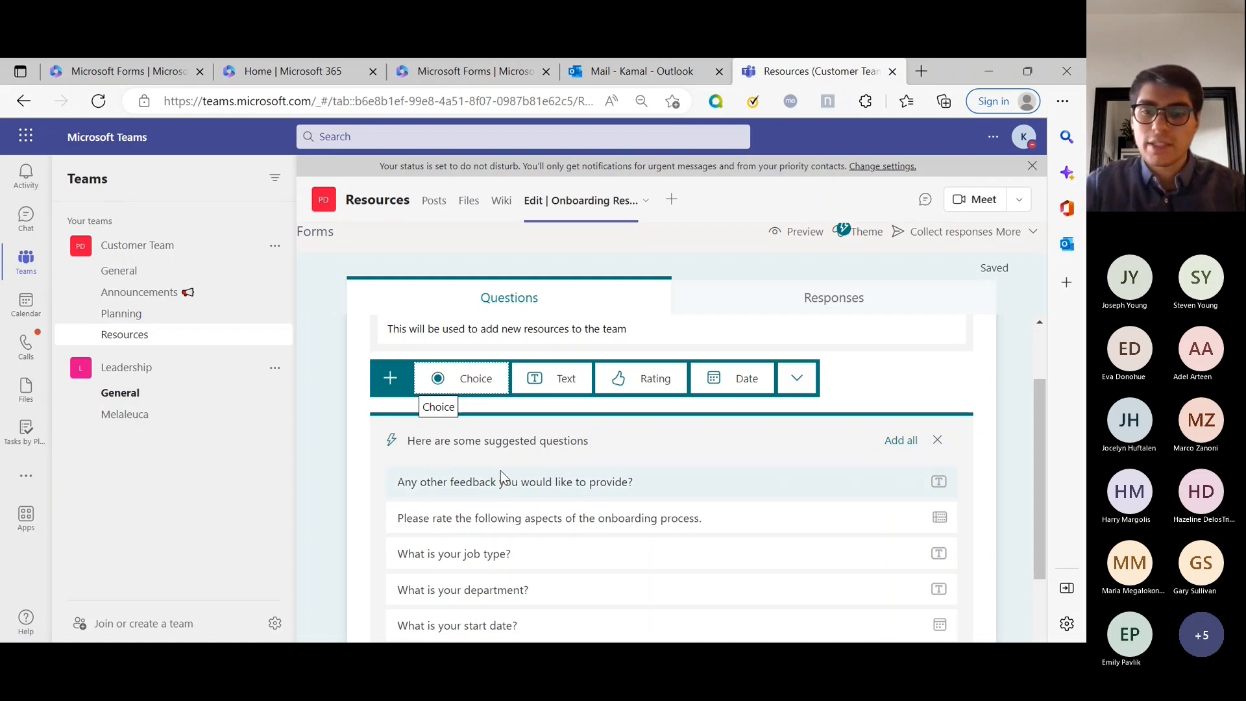
scroll(500, 469, up, 2)
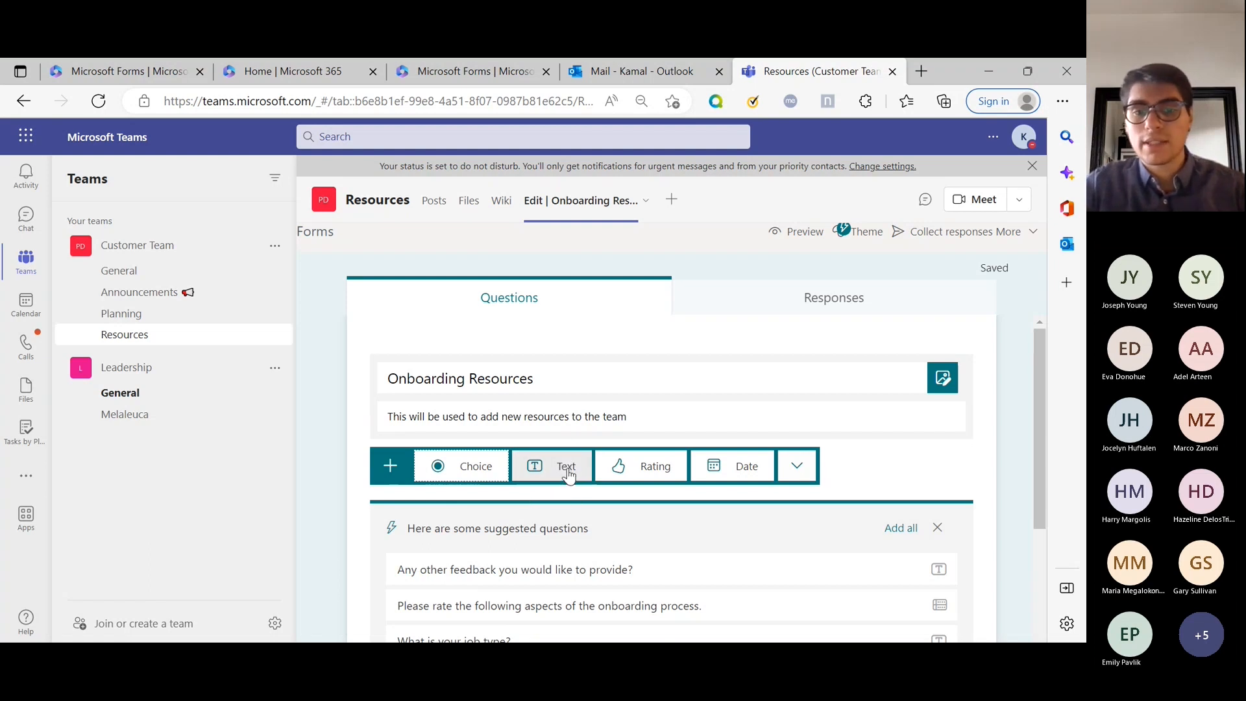
Add the choice question 'Do you like pizza?' with the suggested answers Yes and No.
click(476, 473)
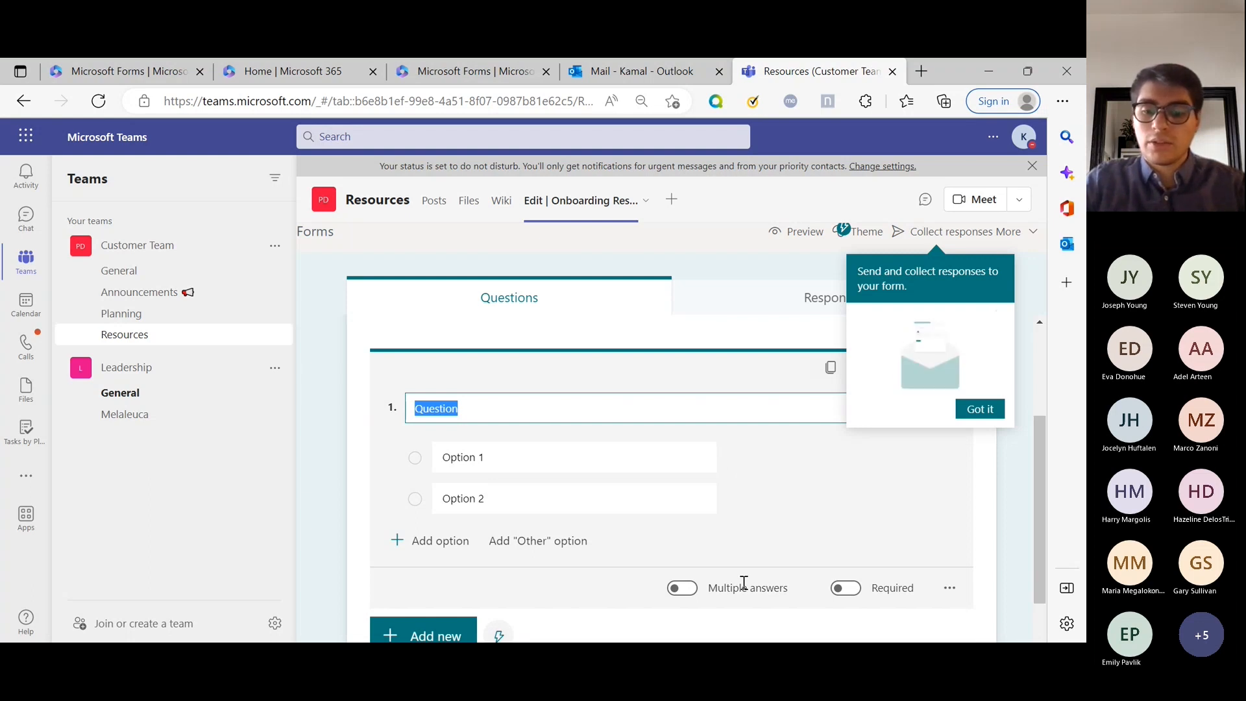
text(Do)
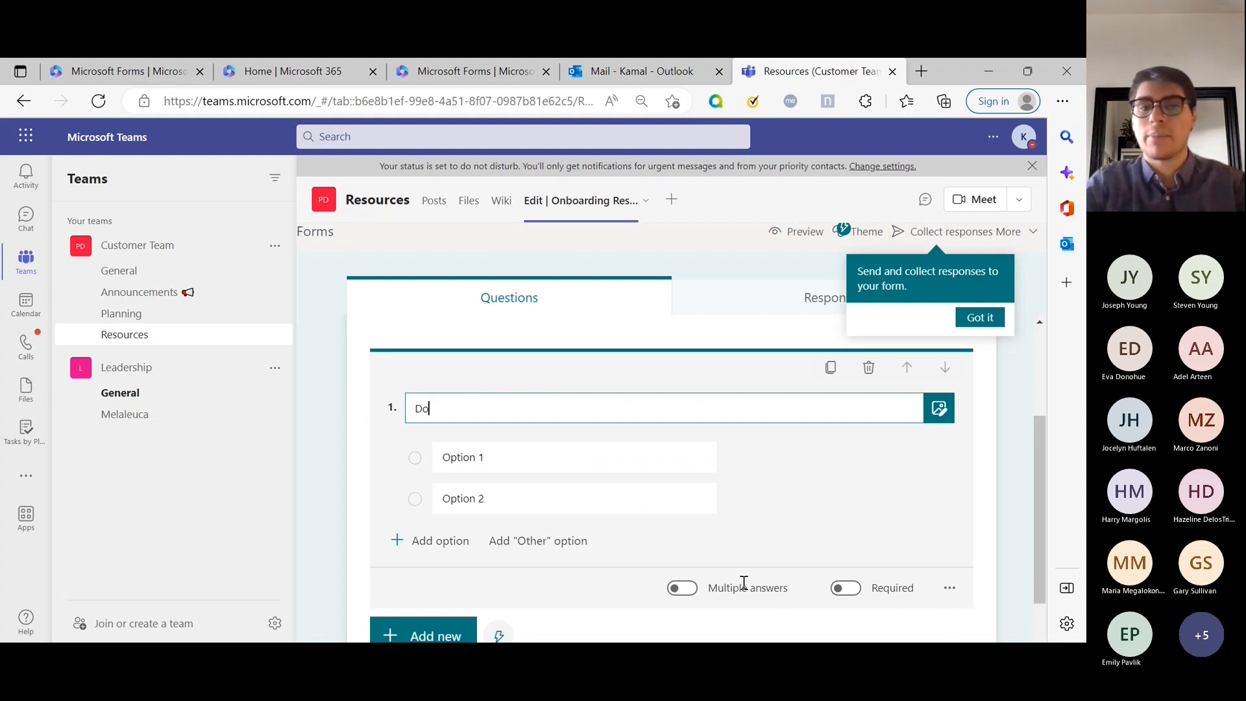
text(you like pizza?)
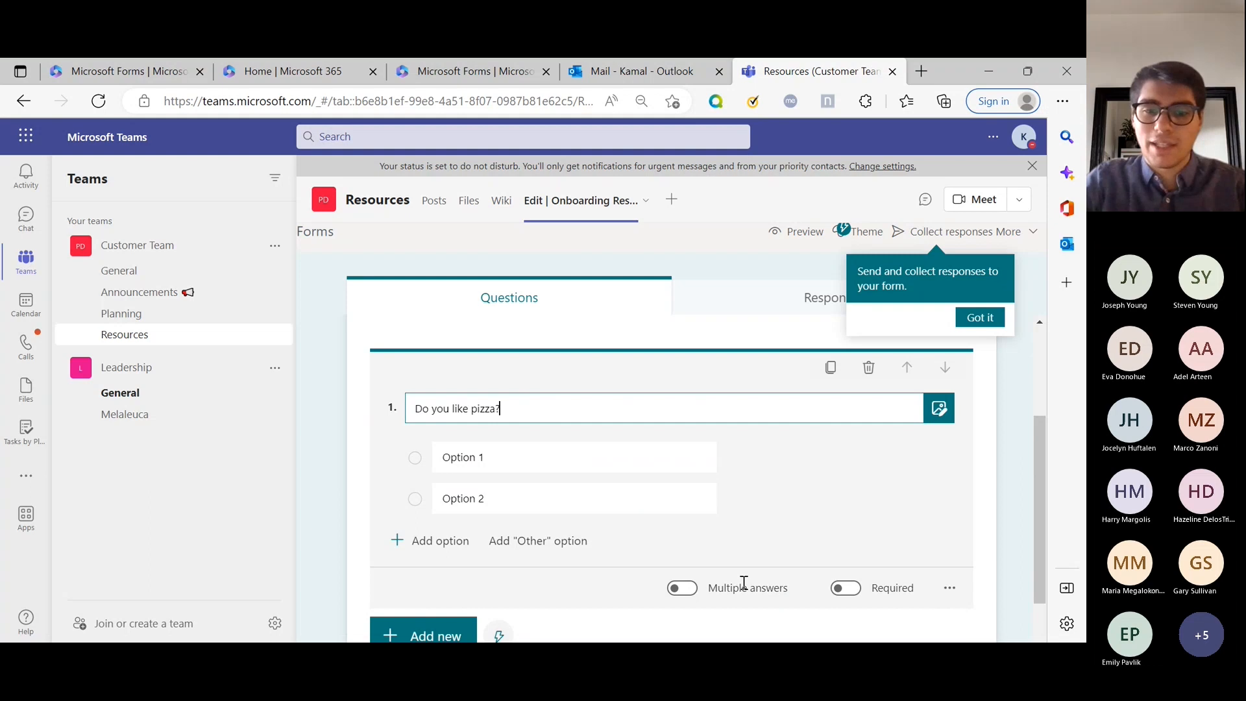
key(Tab)
click(822, 453)
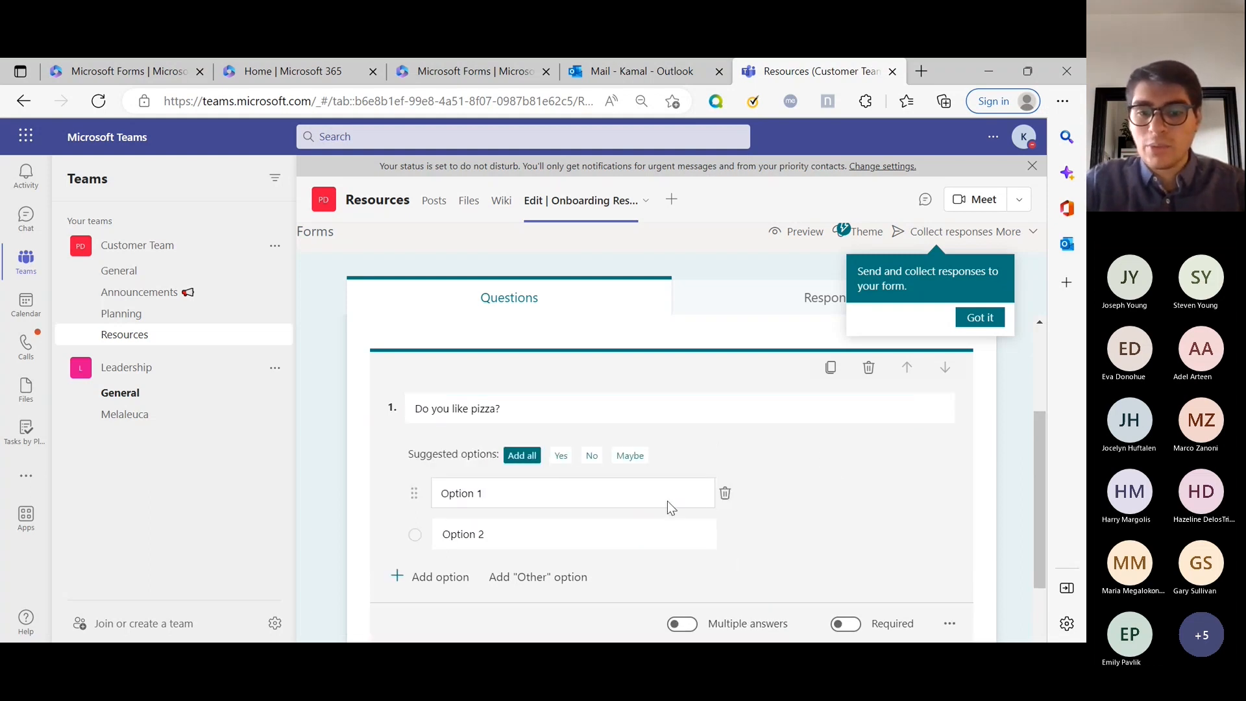
click(560, 456)
click(561, 457)
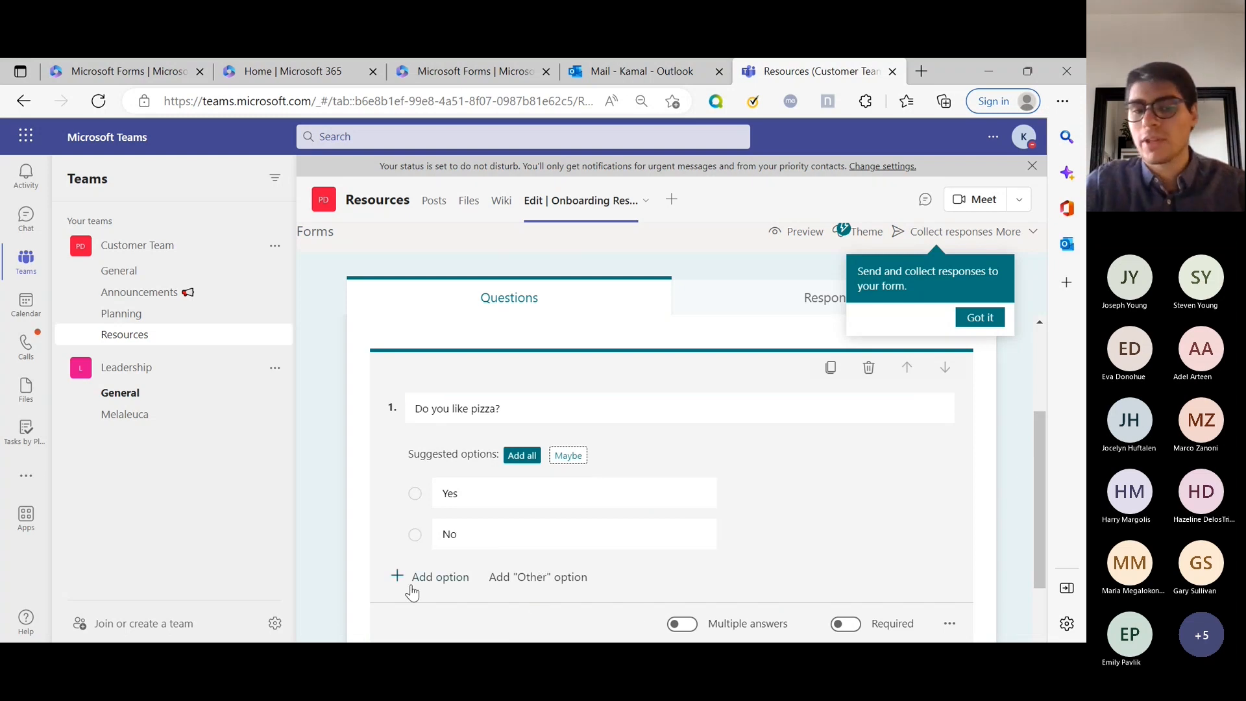
scroll(434, 581, down, 1)
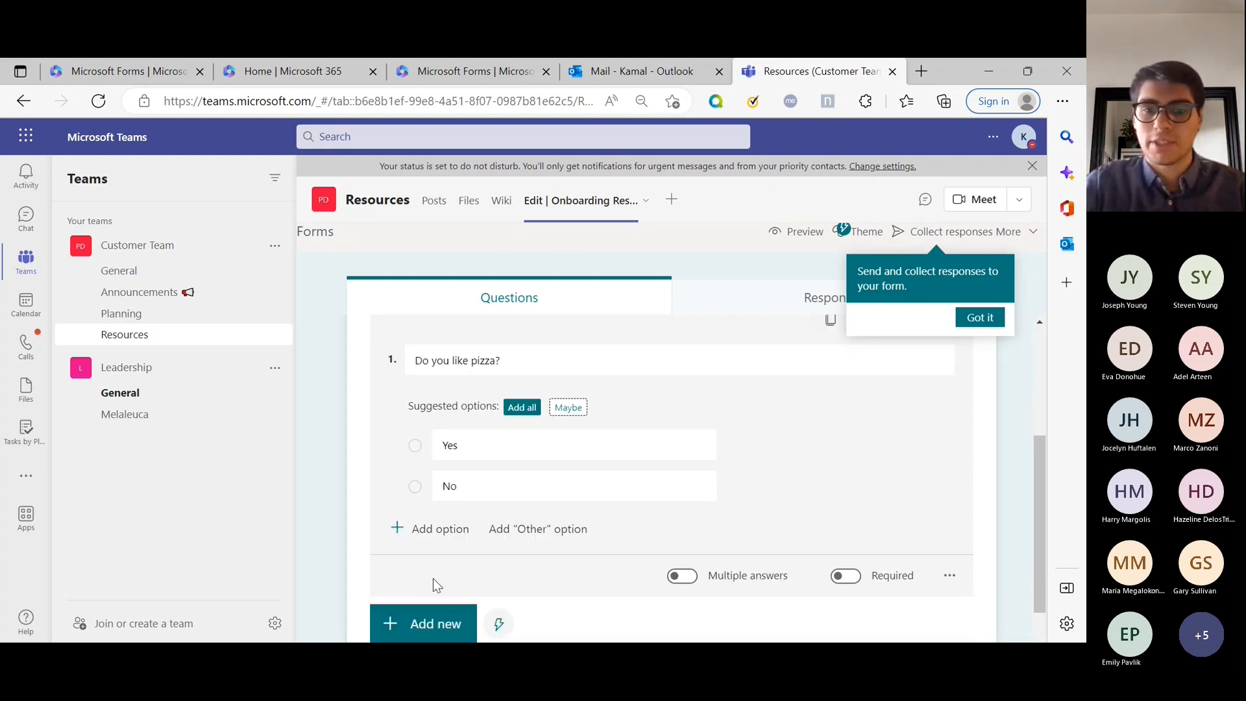
scroll(433, 578, down, 1)
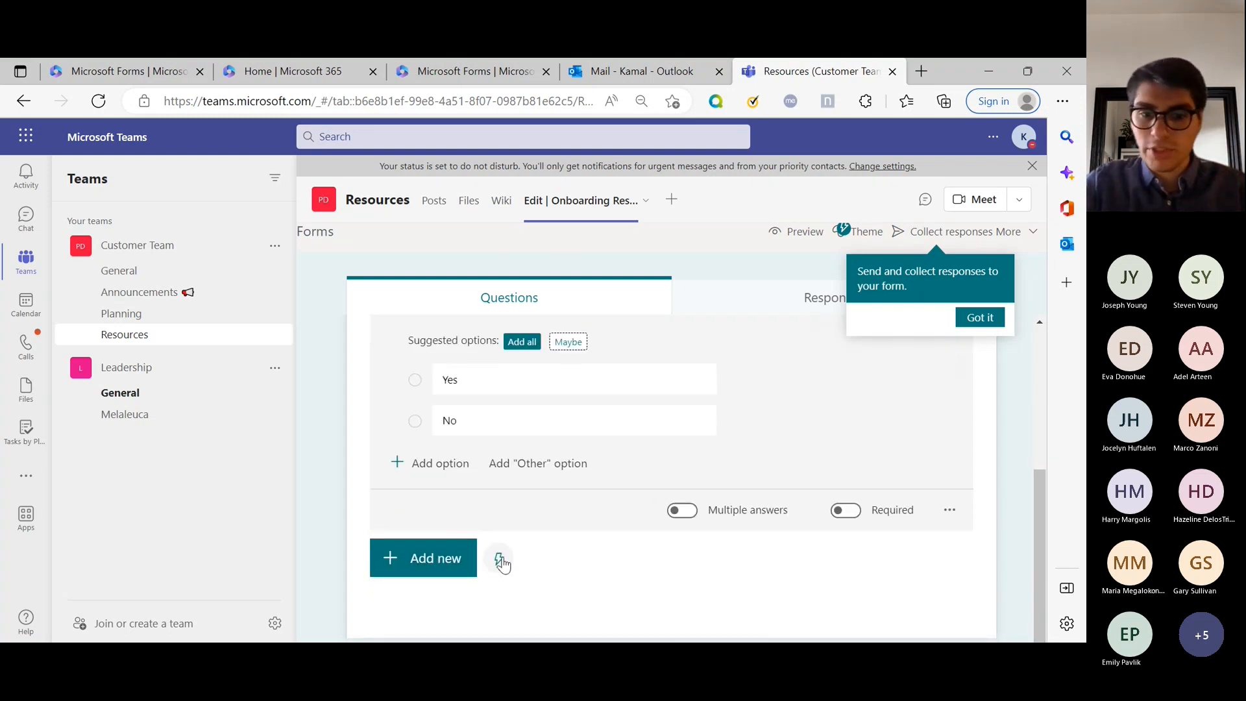
scroll(519, 550, up, 2)
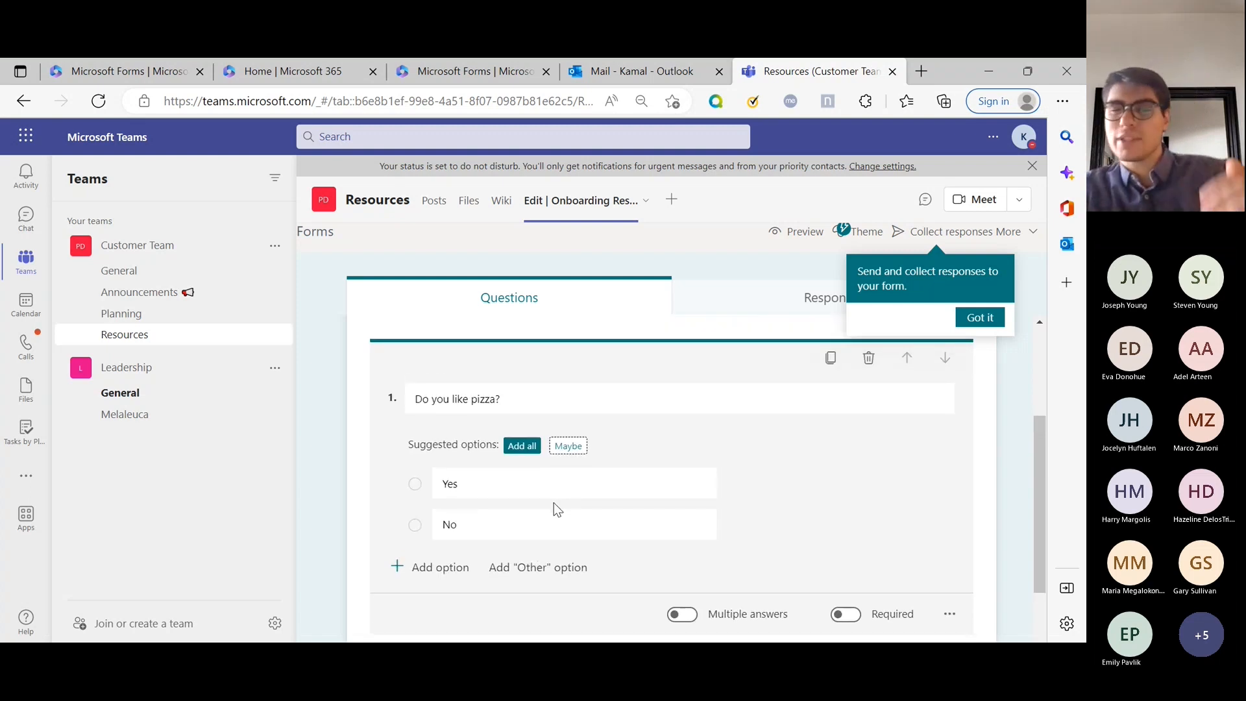
scroll(548, 502, down, 2)
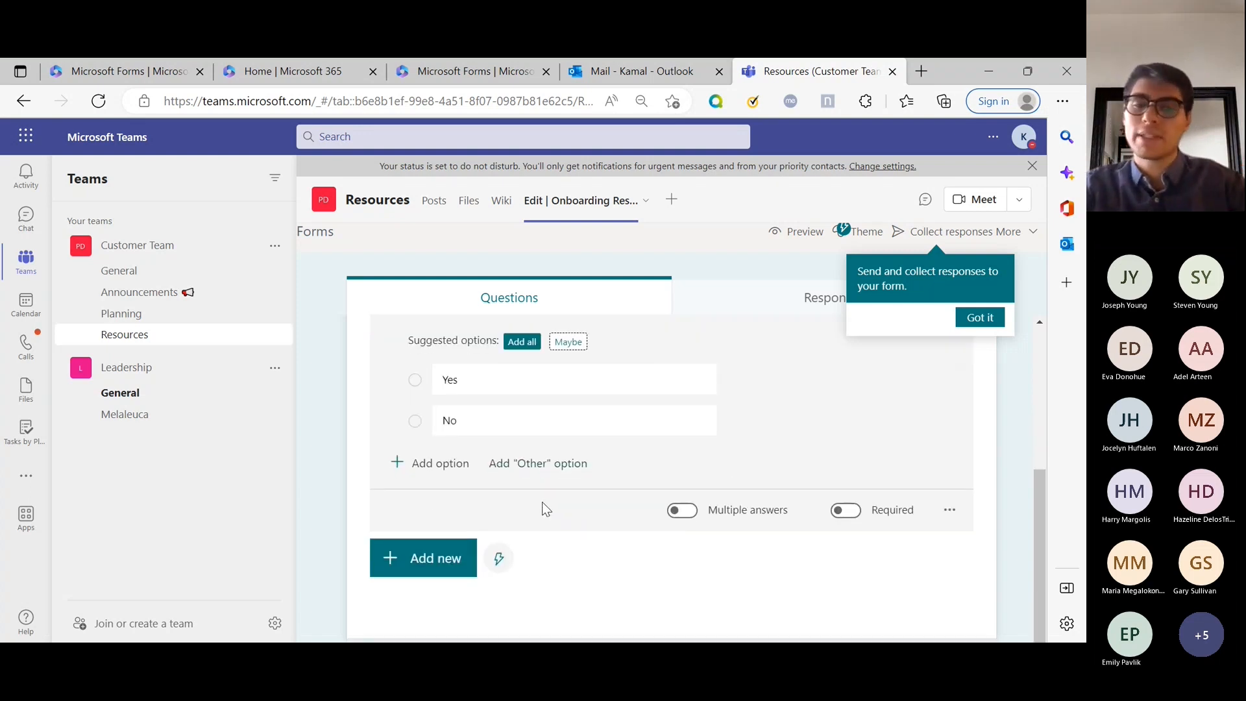
Show the suggested questions and tick the job type and start date suggestions.
click(500, 559)
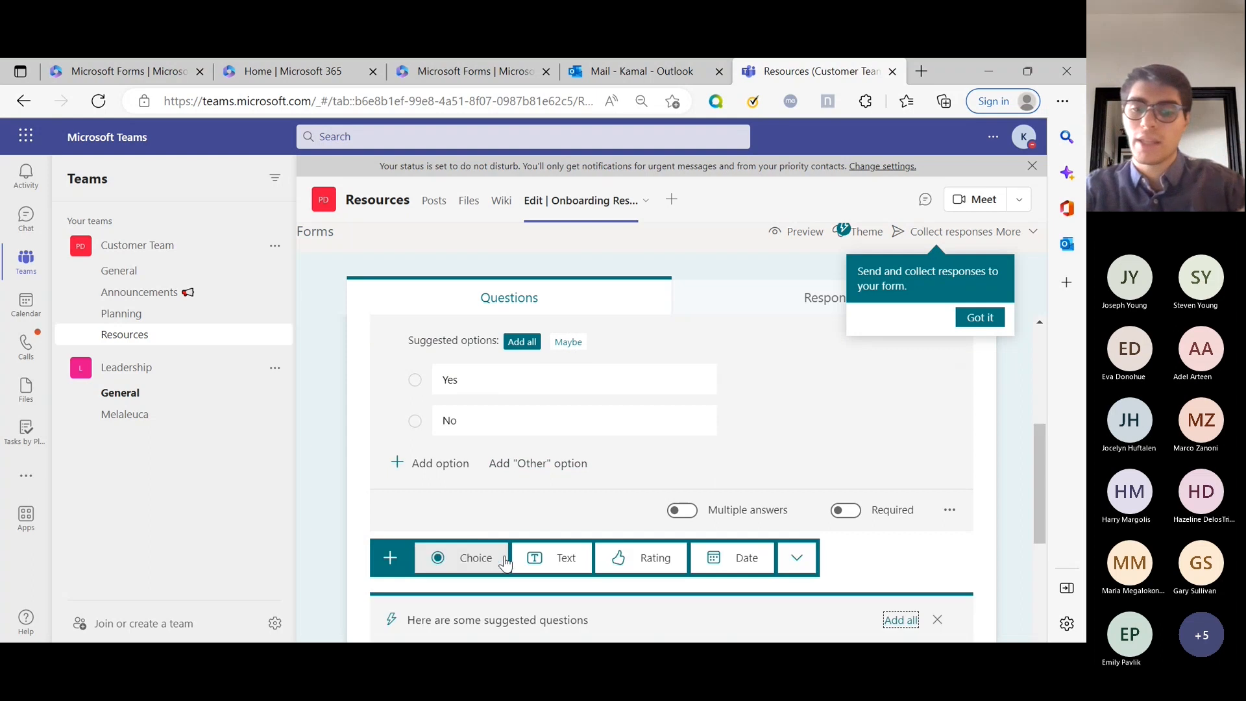
scroll(519, 476, down, 5)
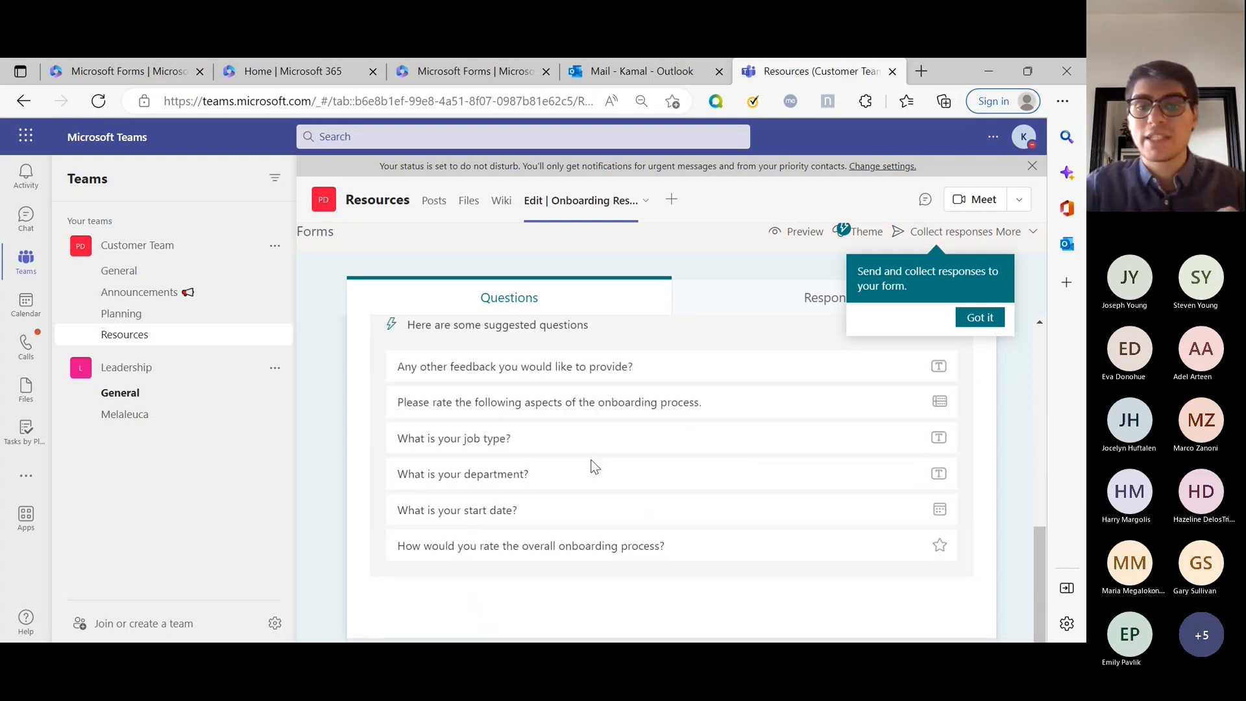
scroll(592, 462, up, 1)
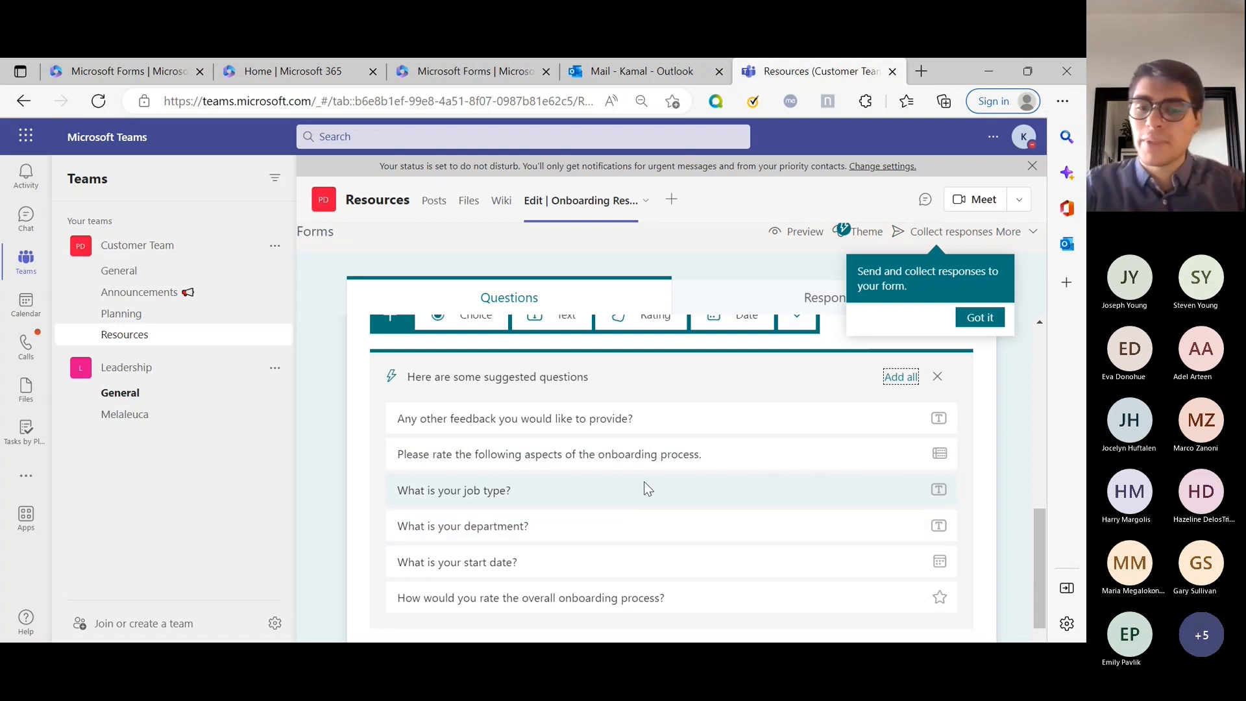
click(667, 490)
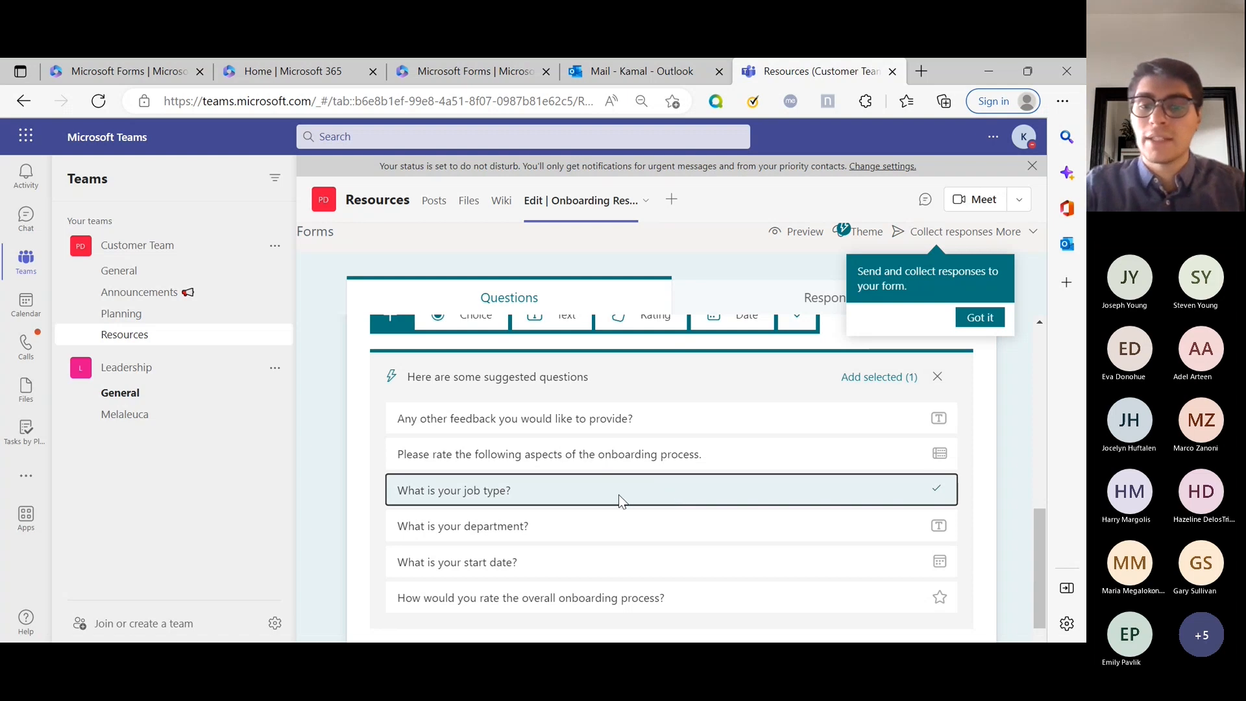
scroll(439, 581, down, 1)
click(450, 512)
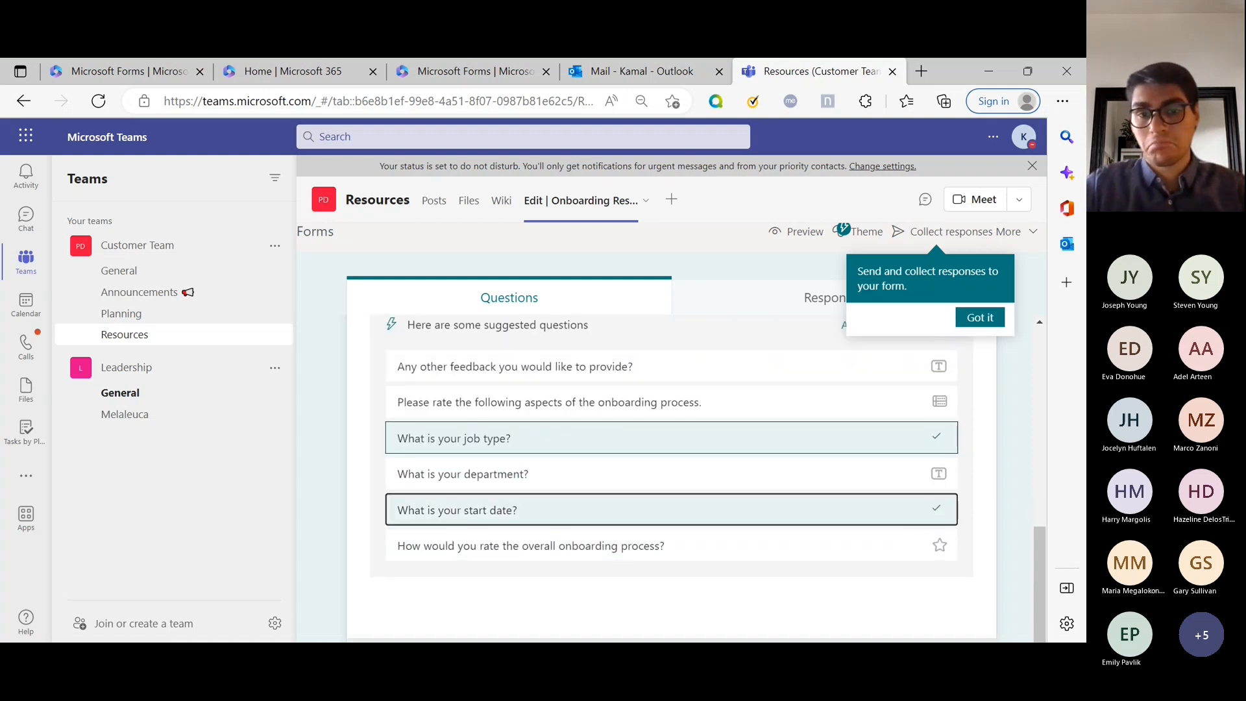
scroll(696, 477, up, 1)
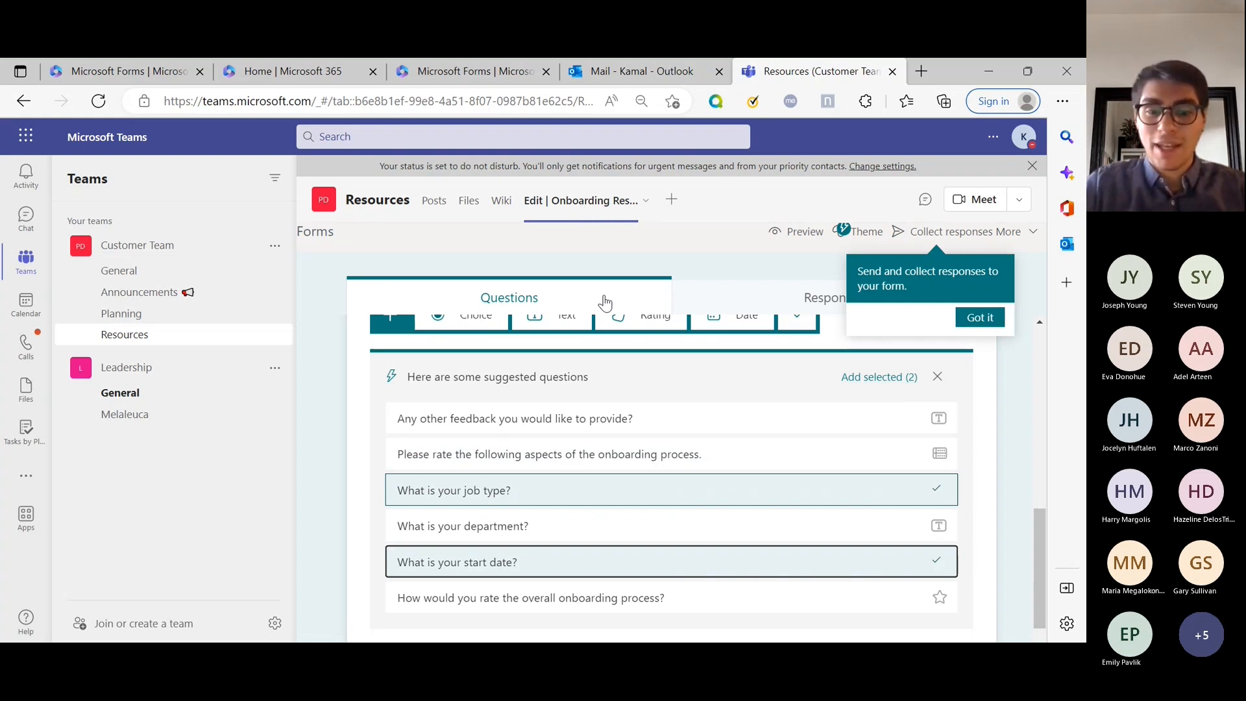
scroll(584, 496, down, 1)
scroll(612, 508, up, 2)
scroll(610, 502, down, 2)
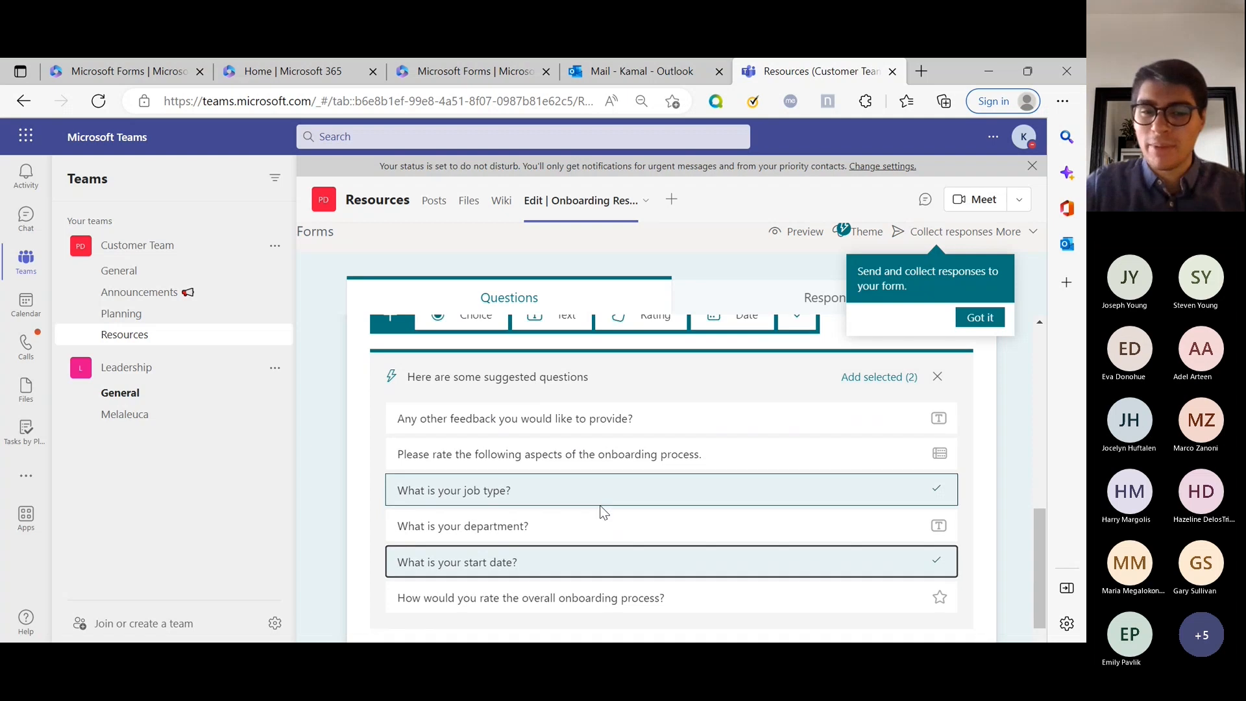
Tick department, onboarding aspects rating, other feedback and overall rating, then add all six.
click(547, 523)
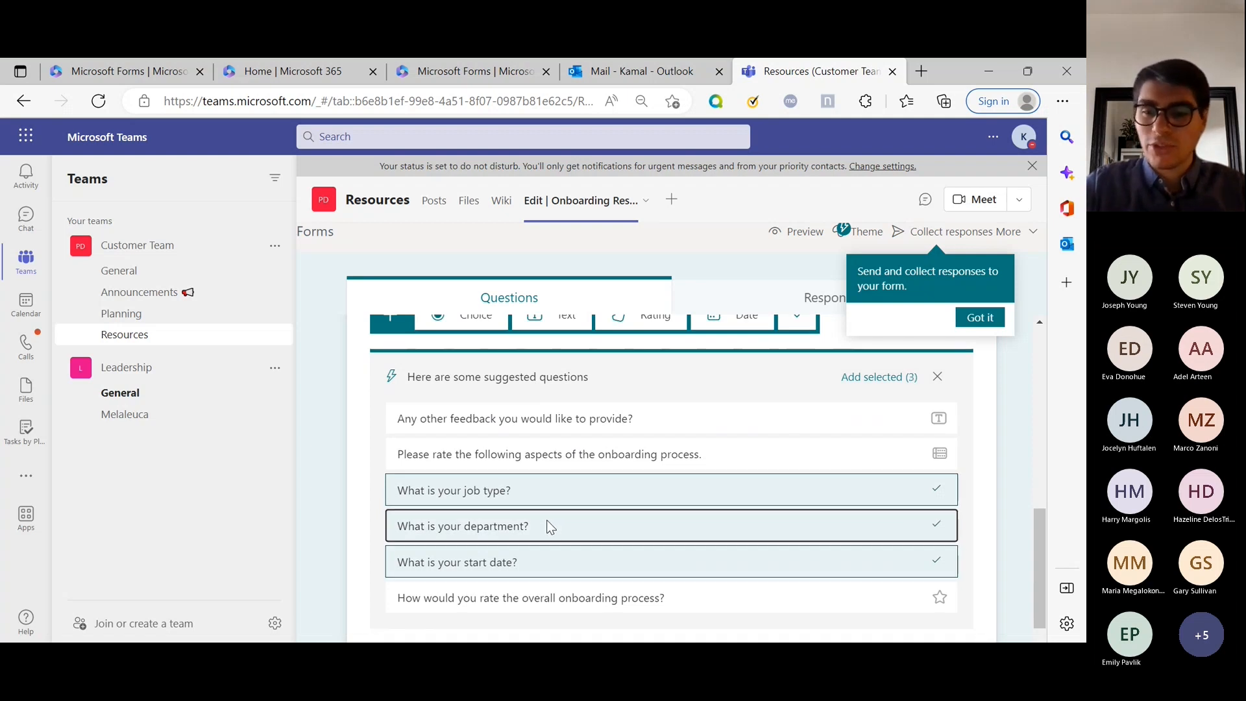
click(610, 451)
click(613, 421)
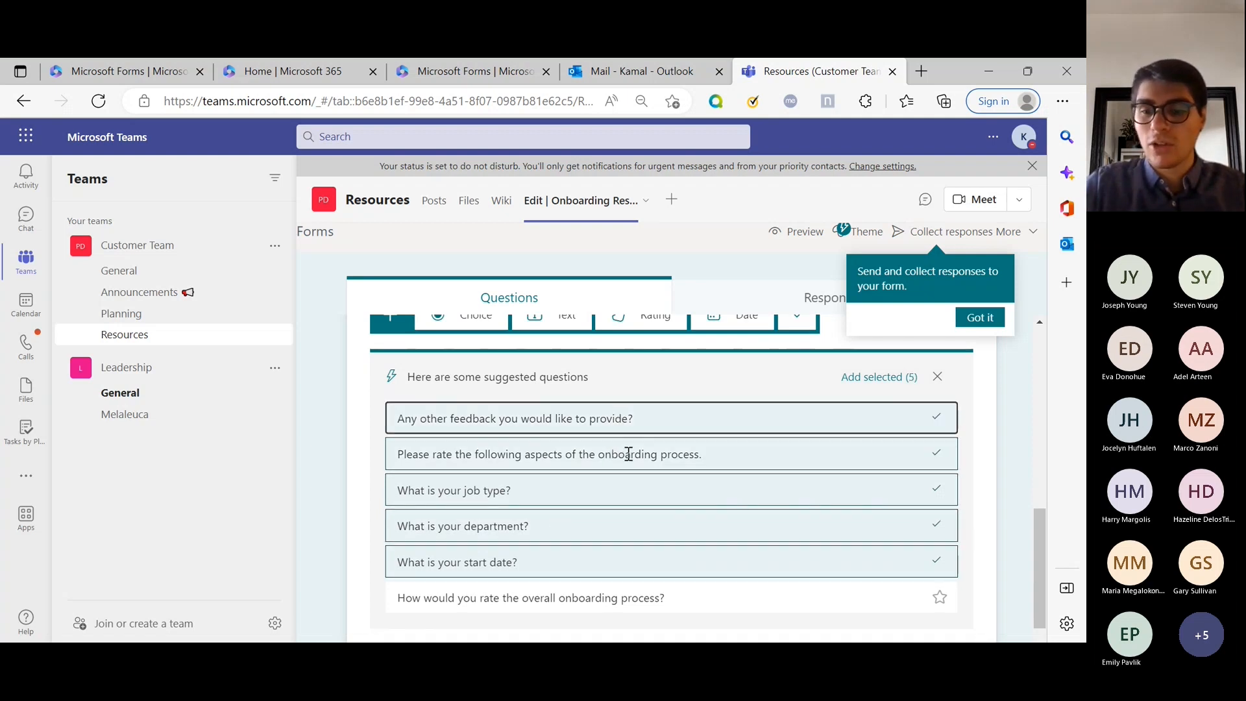
scroll(629, 453, down, 1)
click(651, 546)
scroll(788, 490, up, 2)
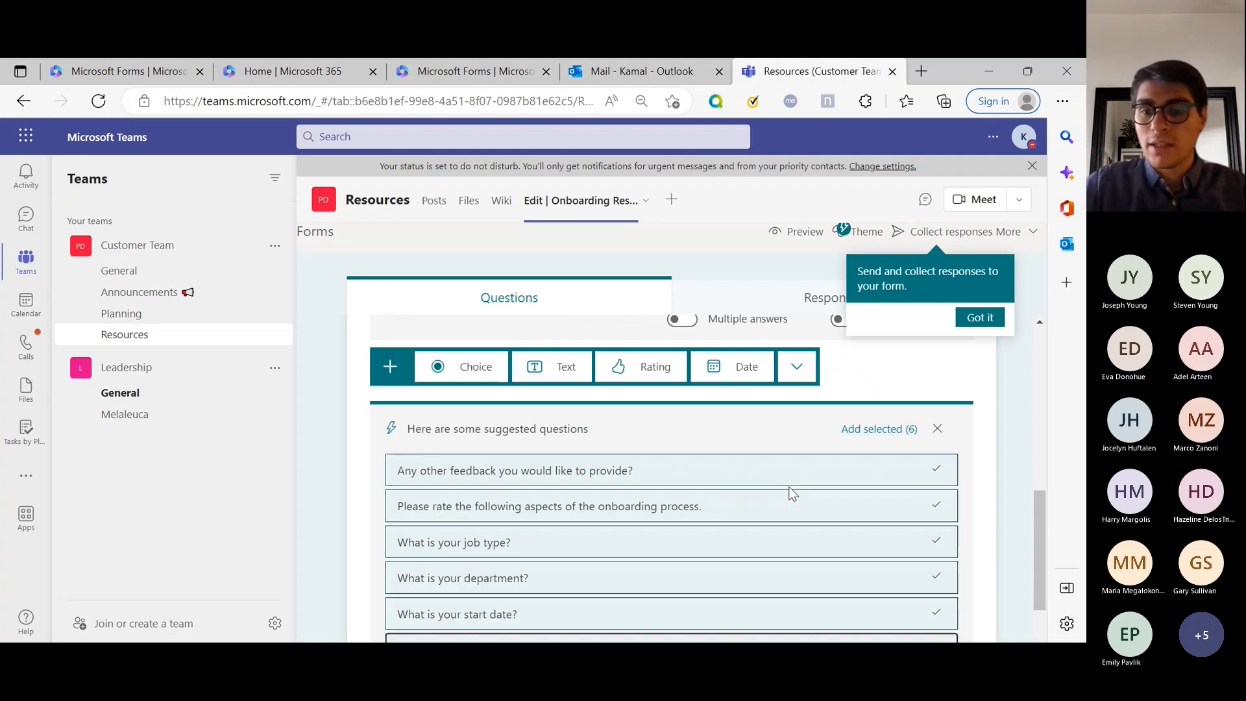
click(864, 430)
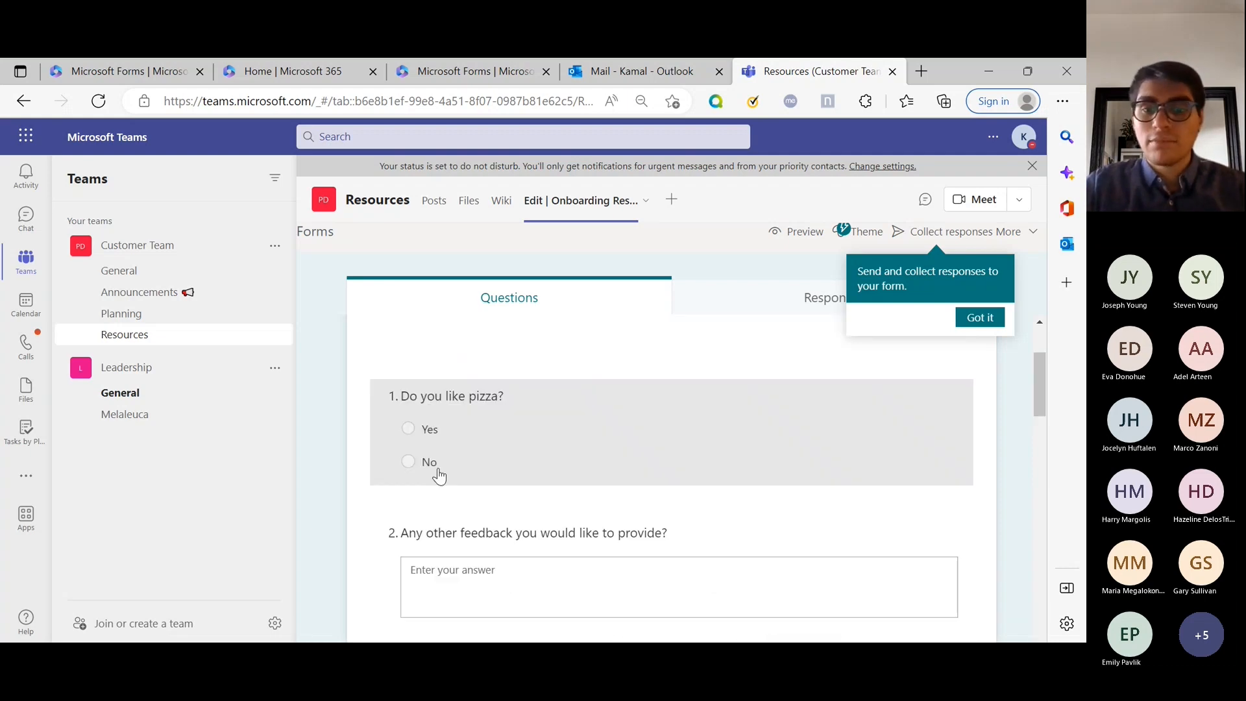
scroll(478, 445, down, 10)
scroll(729, 401, up, 5)
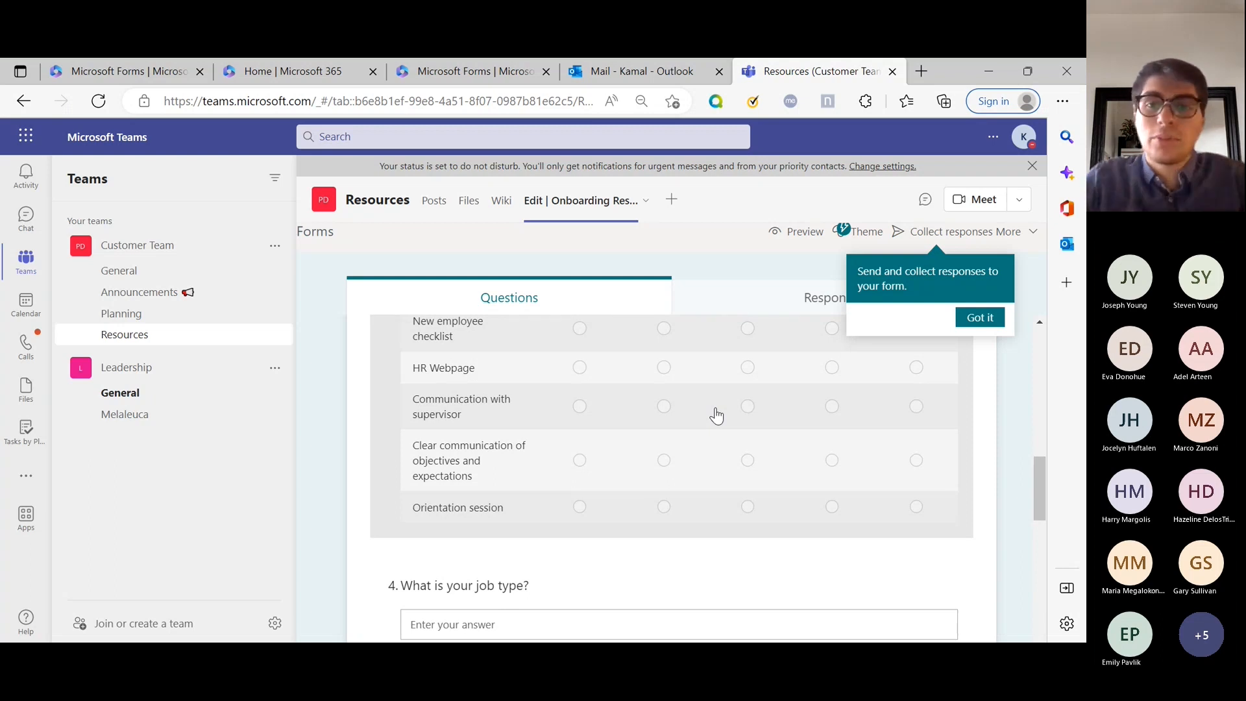
scroll(716, 415, up, 4)
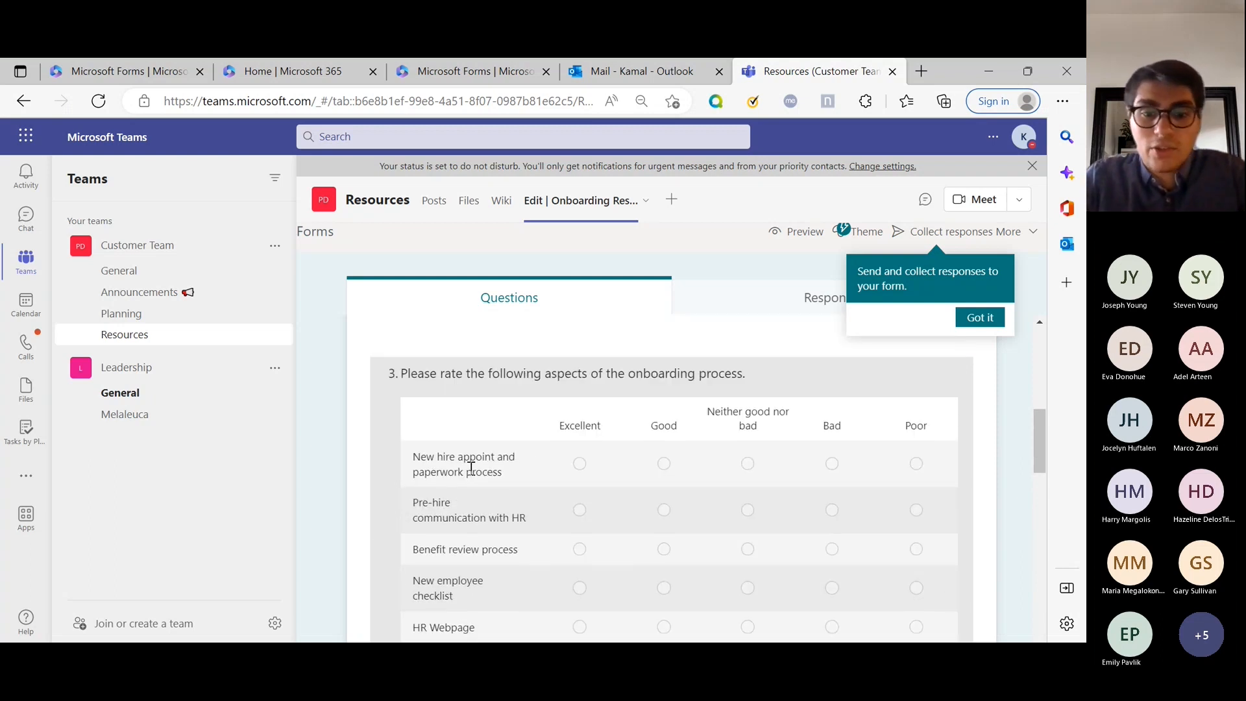
click(494, 461)
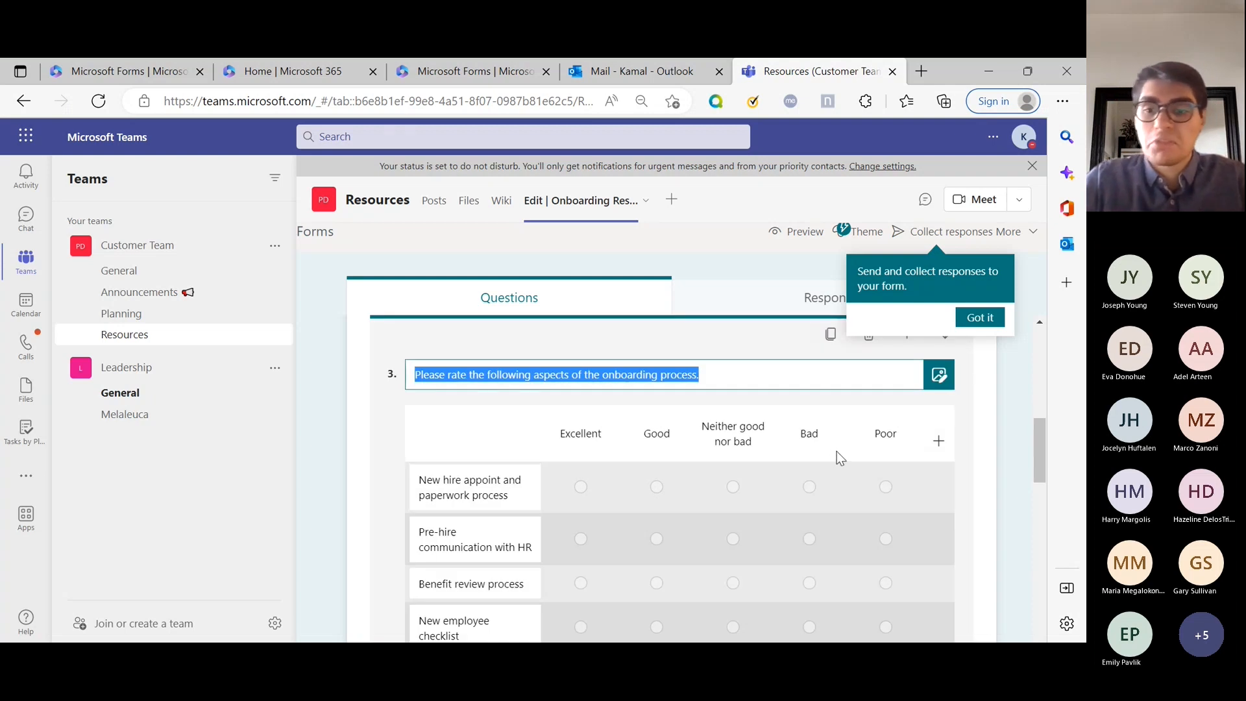
click(382, 452)
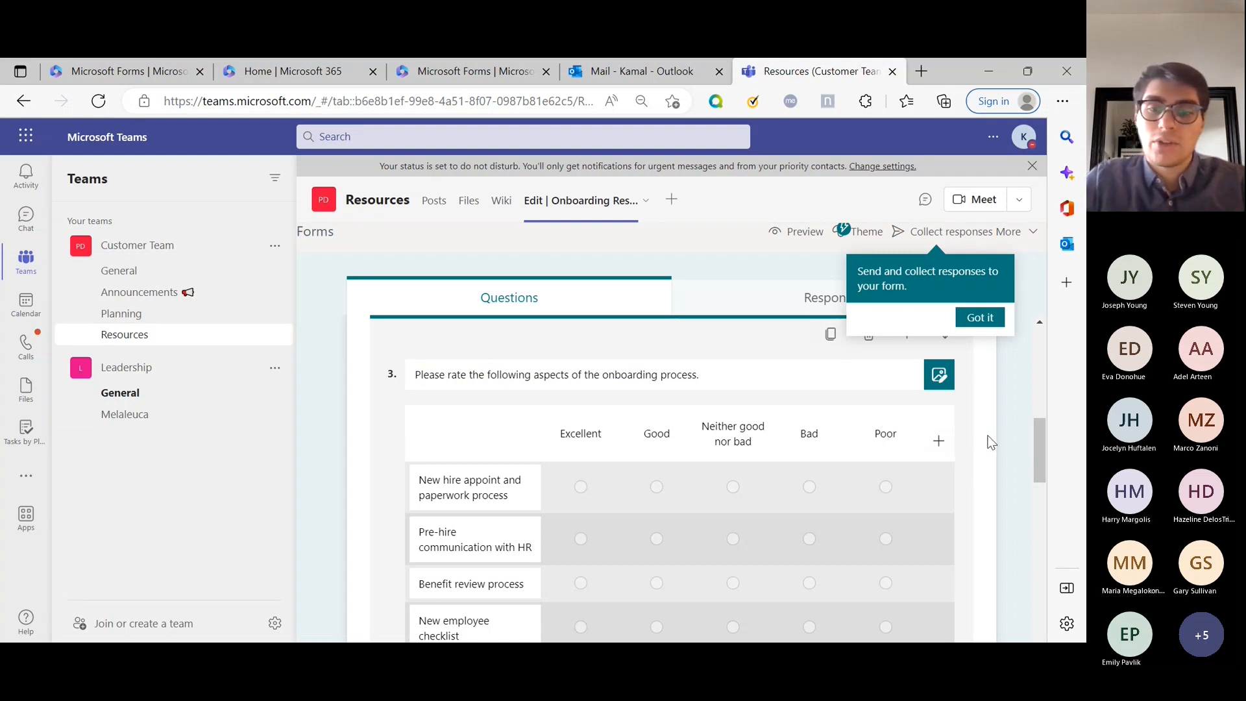
scroll(846, 448, down, 10)
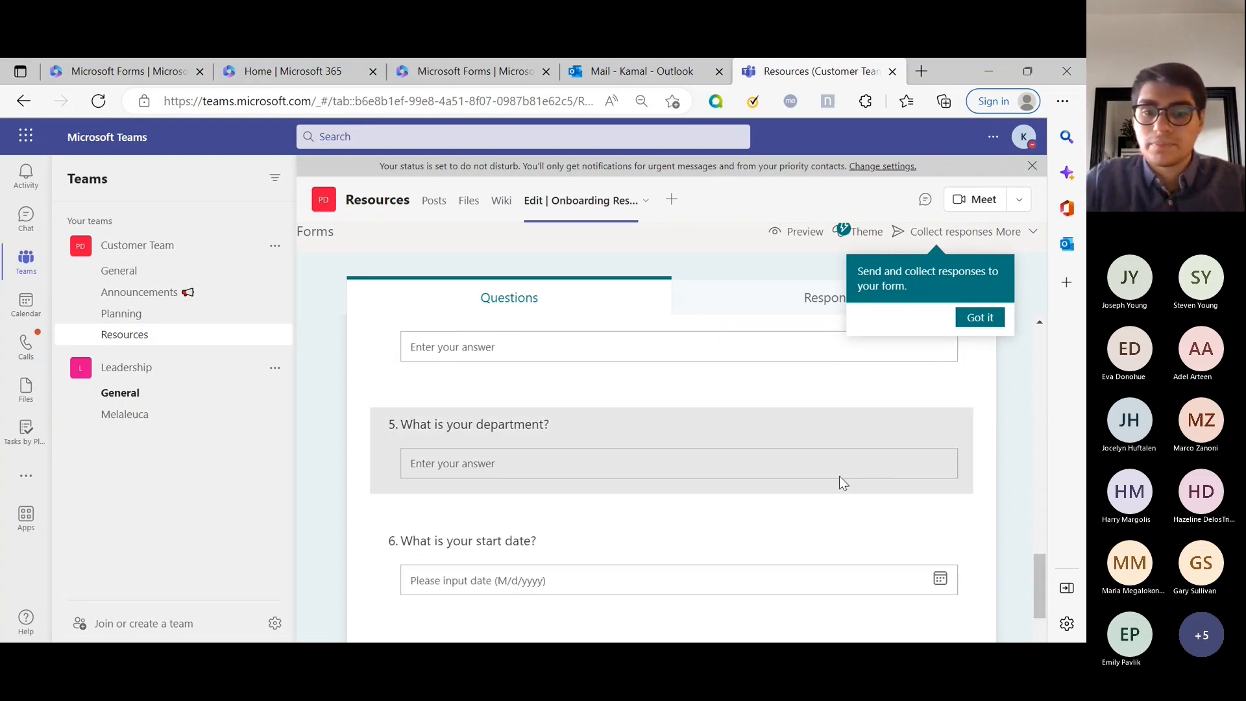
click(724, 457)
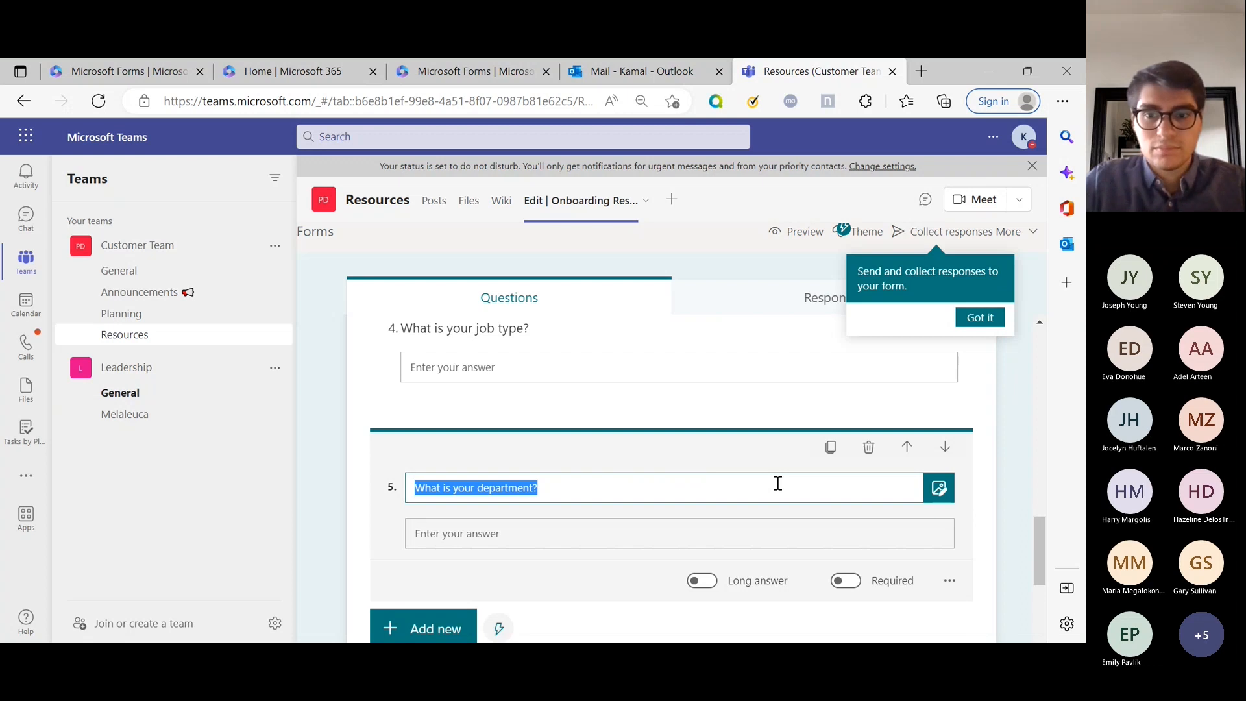
scroll(778, 483, up, 5)
click(979, 316)
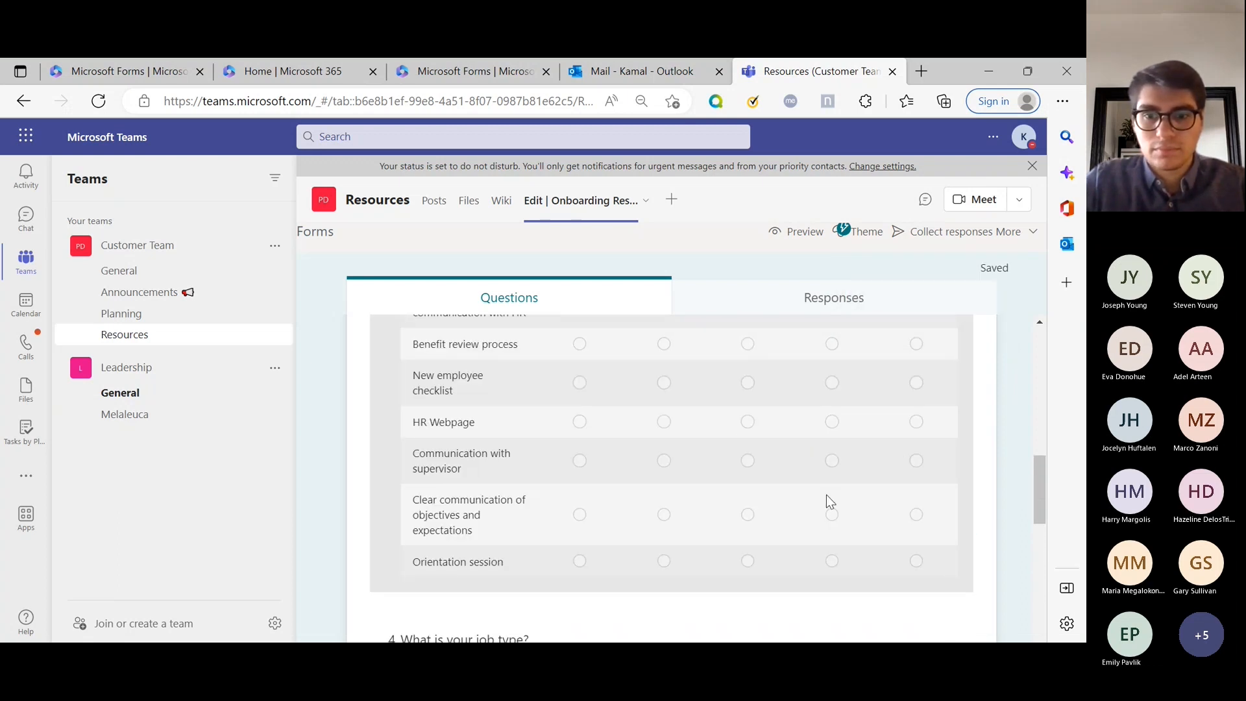
scroll(827, 494, down, 10)
scroll(826, 495, down, 1)
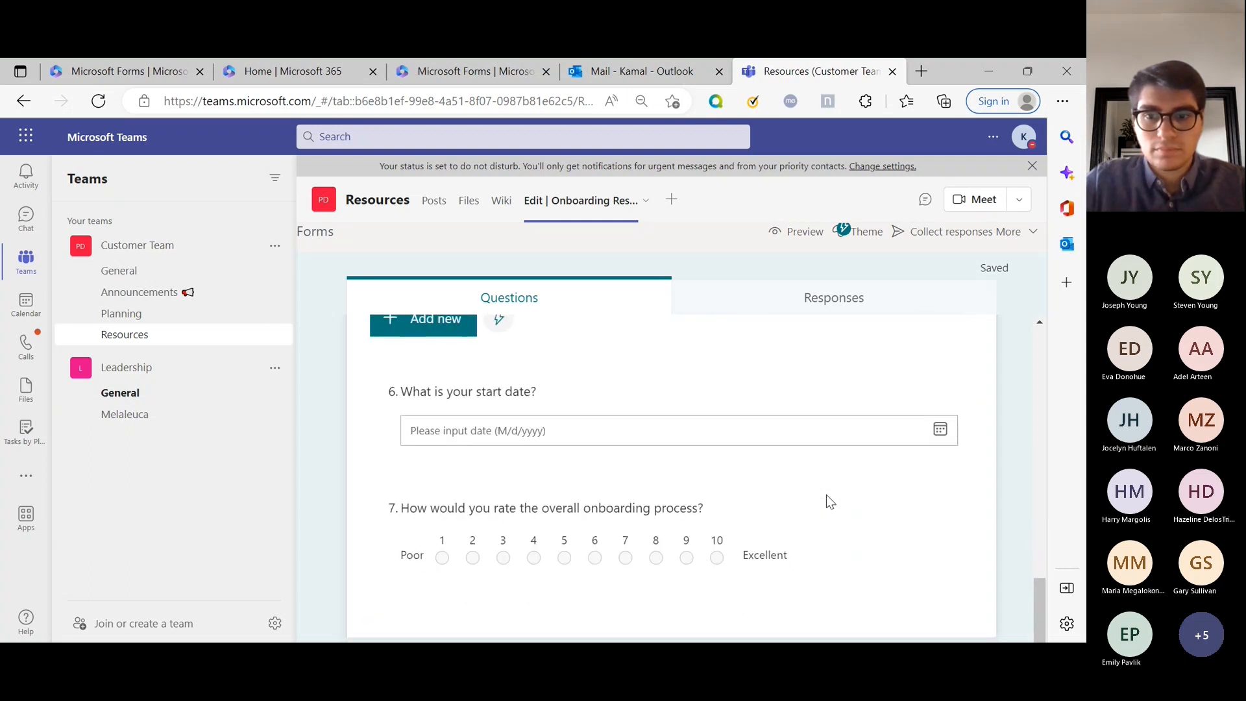
scroll(826, 494, up, 6)
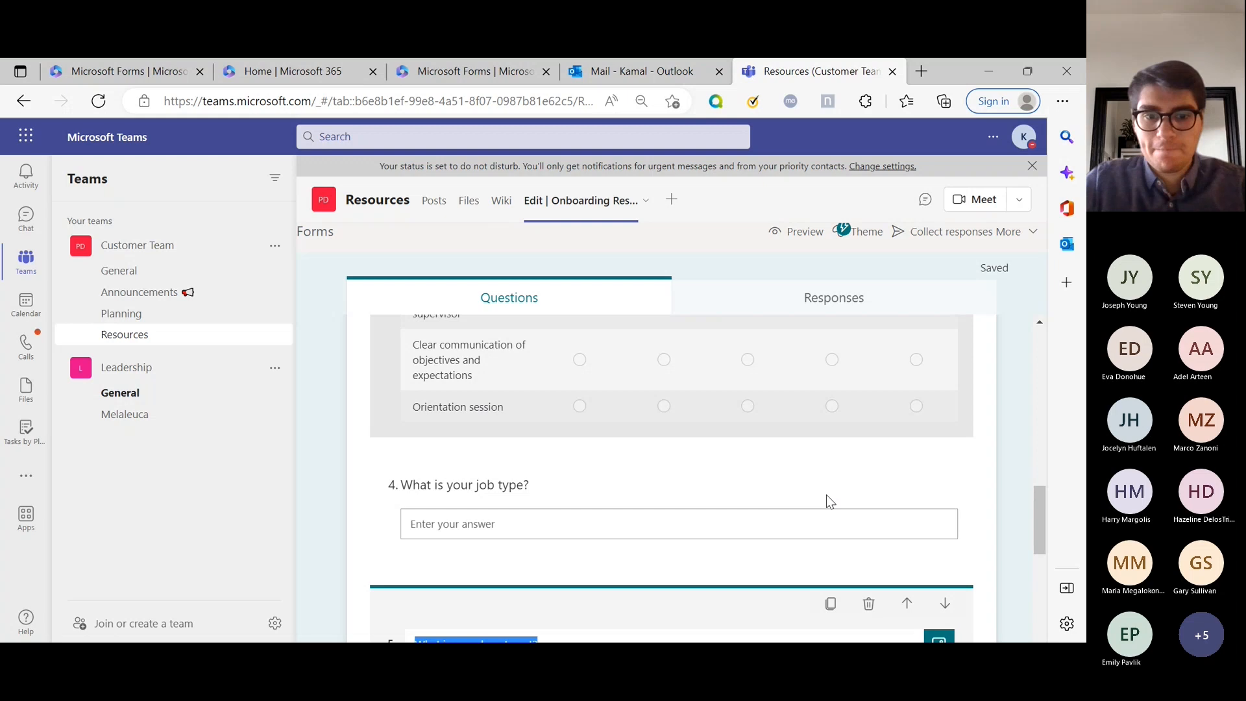
scroll(826, 494, down, 5)
scroll(826, 495, up, 7)
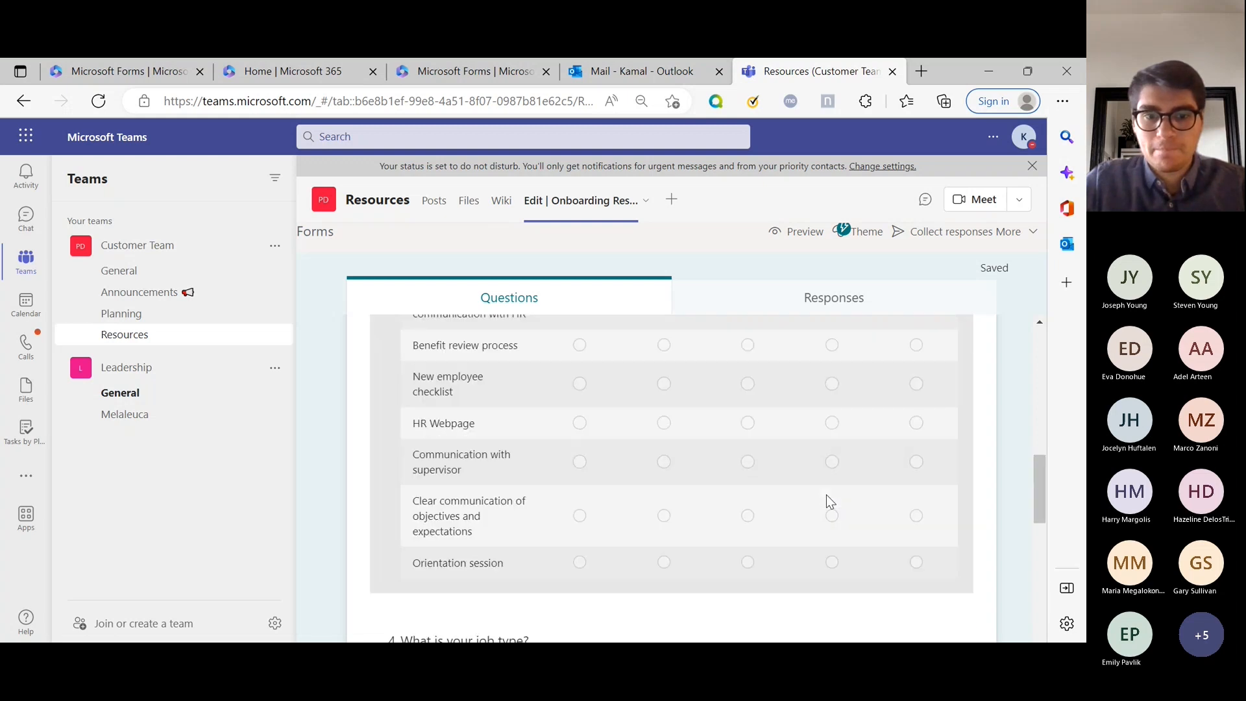
scroll(827, 495, up, 12)
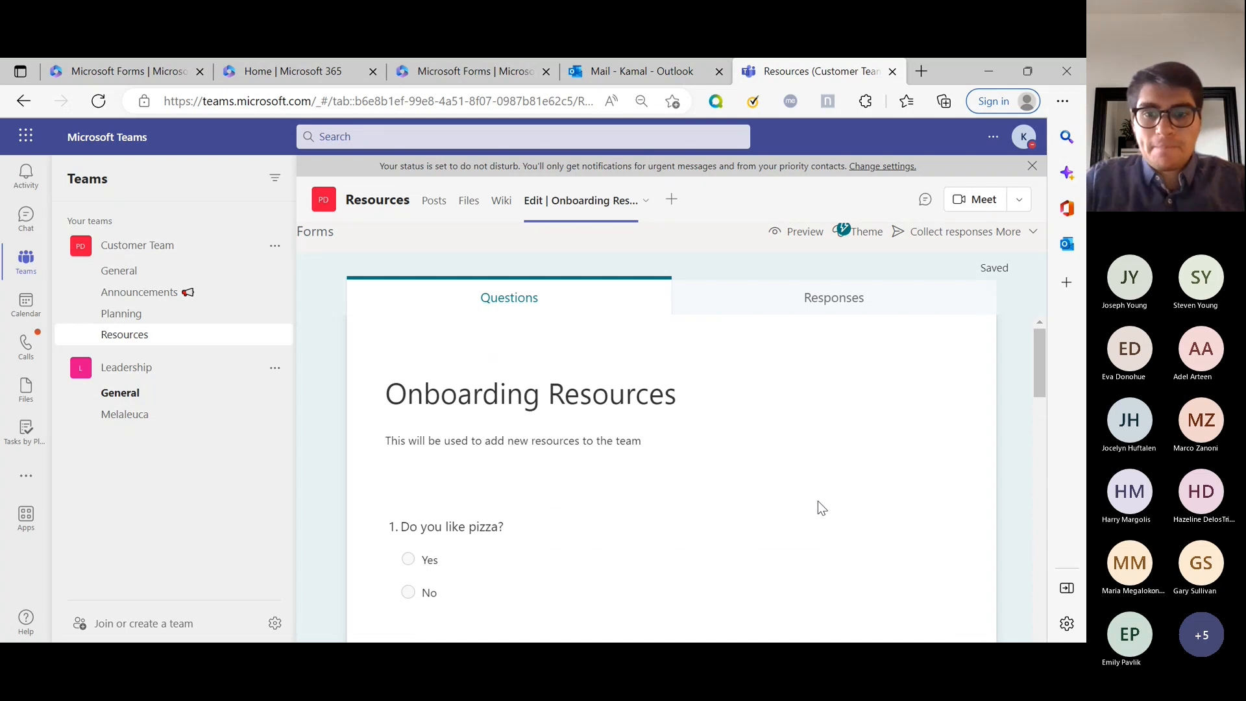
scroll(817, 501, down, 1)
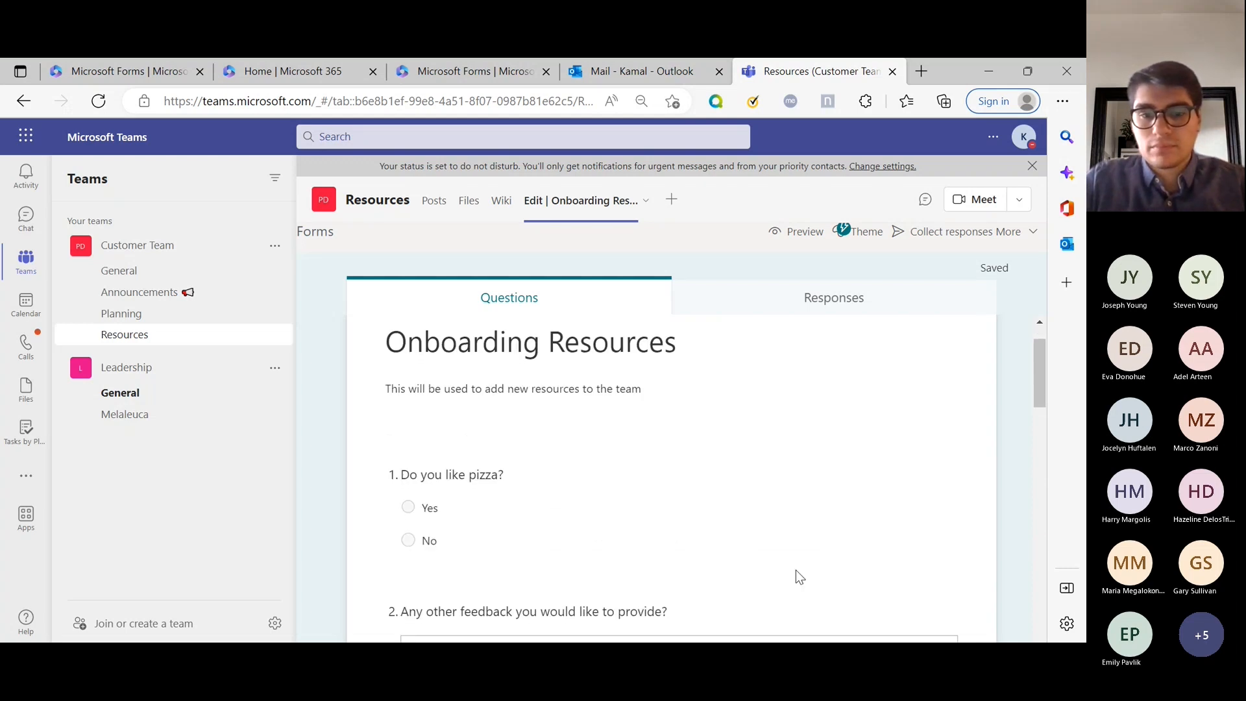
scroll(797, 570, down, 1)
Look over the feedback question's extra settings, dismissing the branching tip, then scroll back up.
click(800, 519)
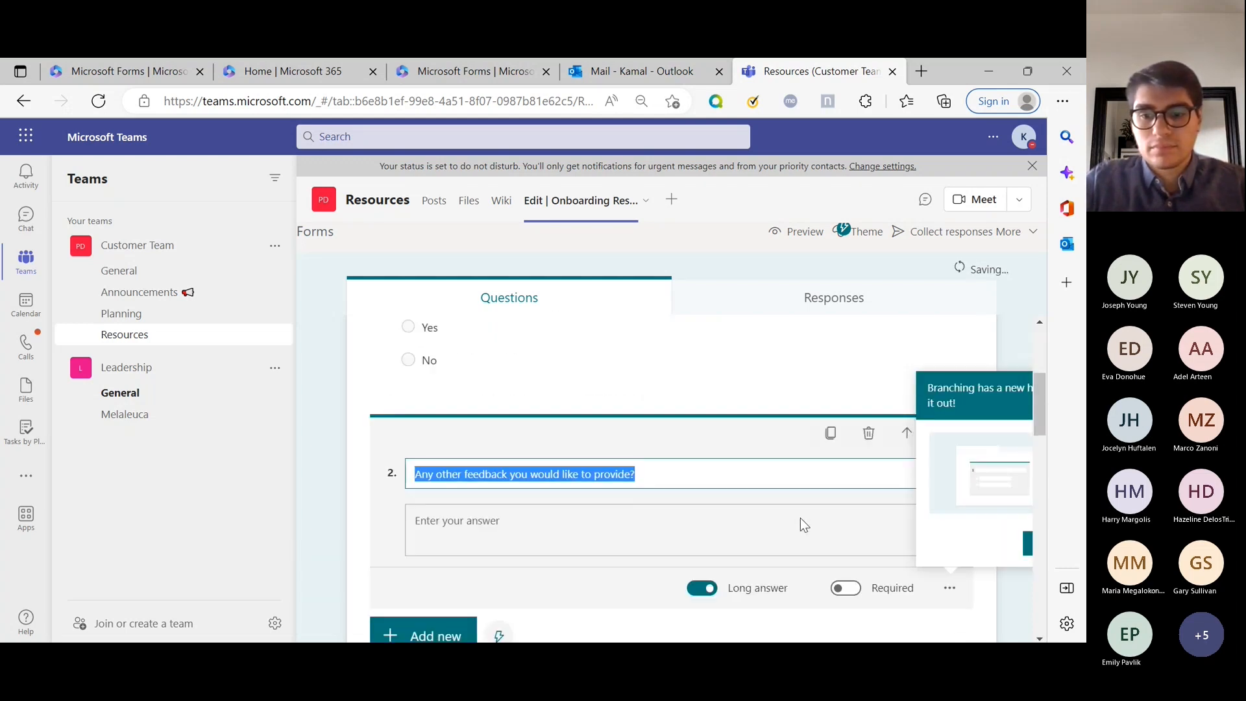
click(1026, 549)
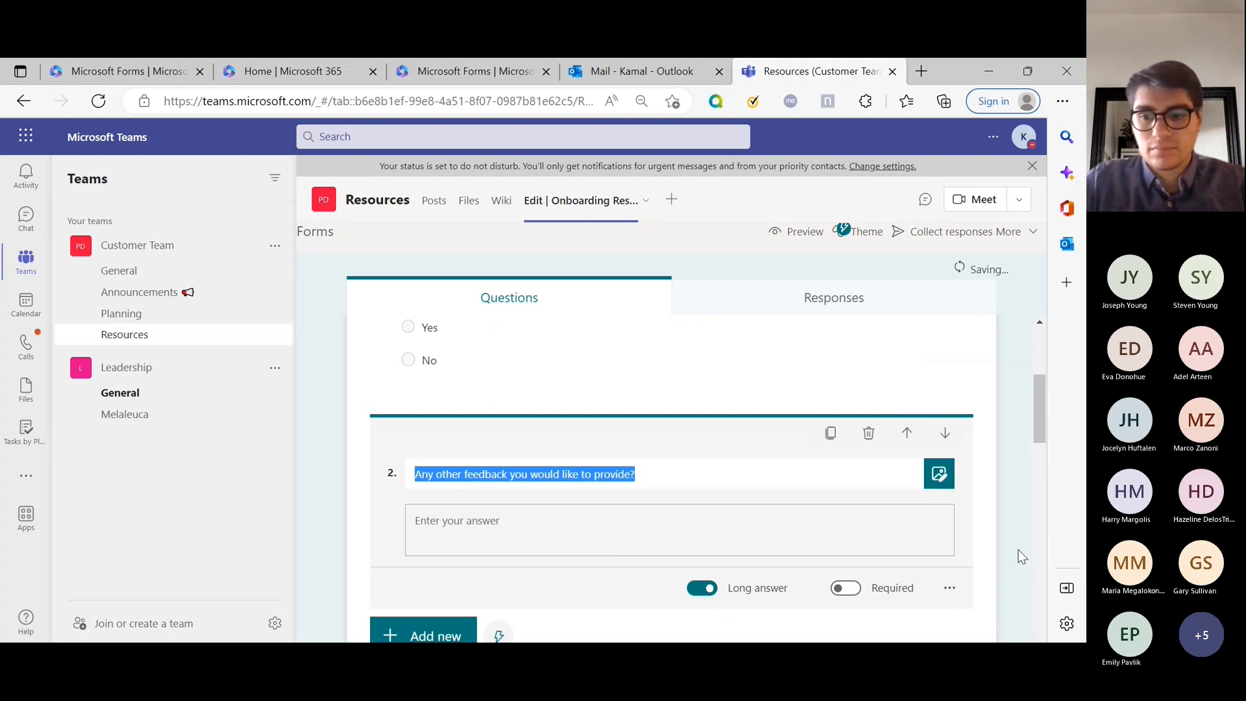
click(949, 588)
scroll(941, 587, down, 1)
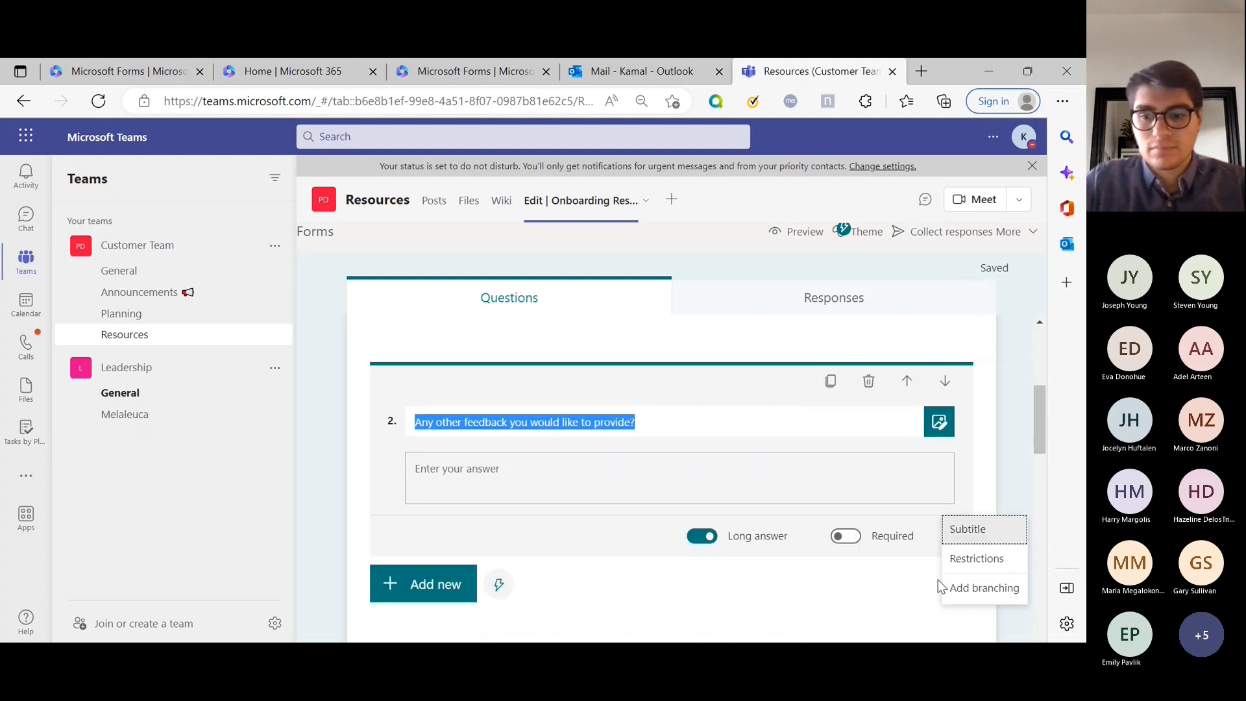
click(918, 584)
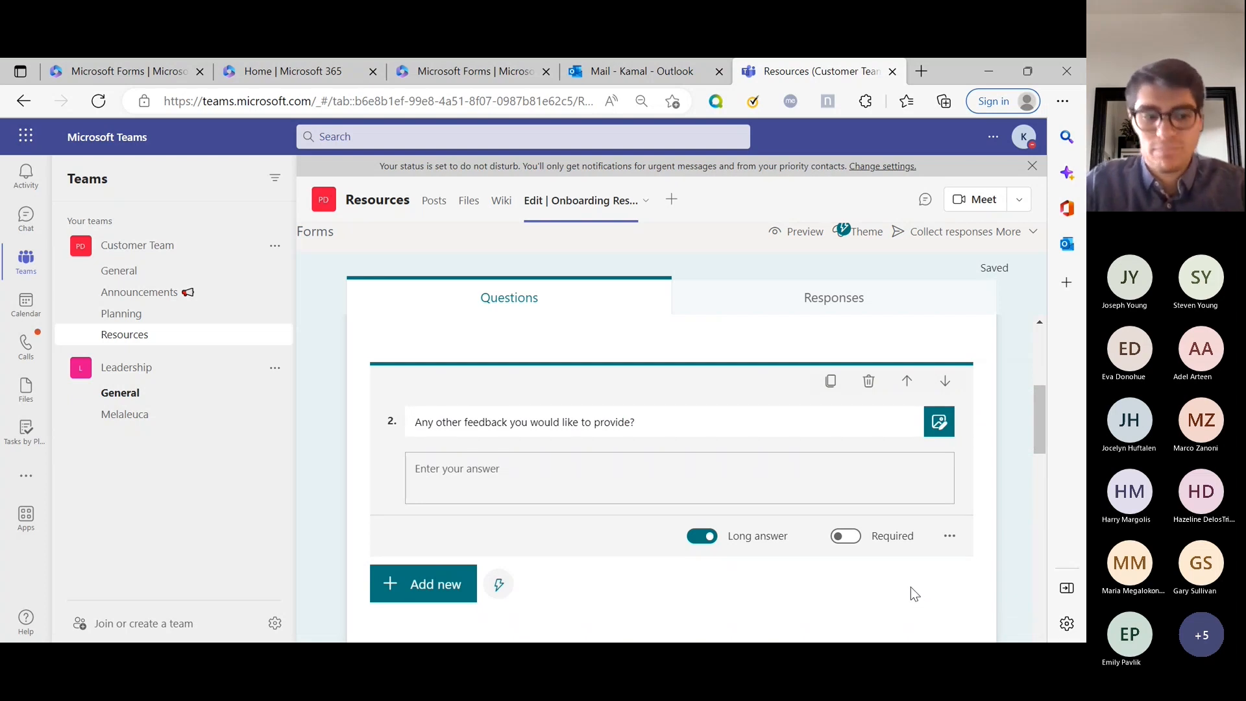
scroll(910, 587, up, 1)
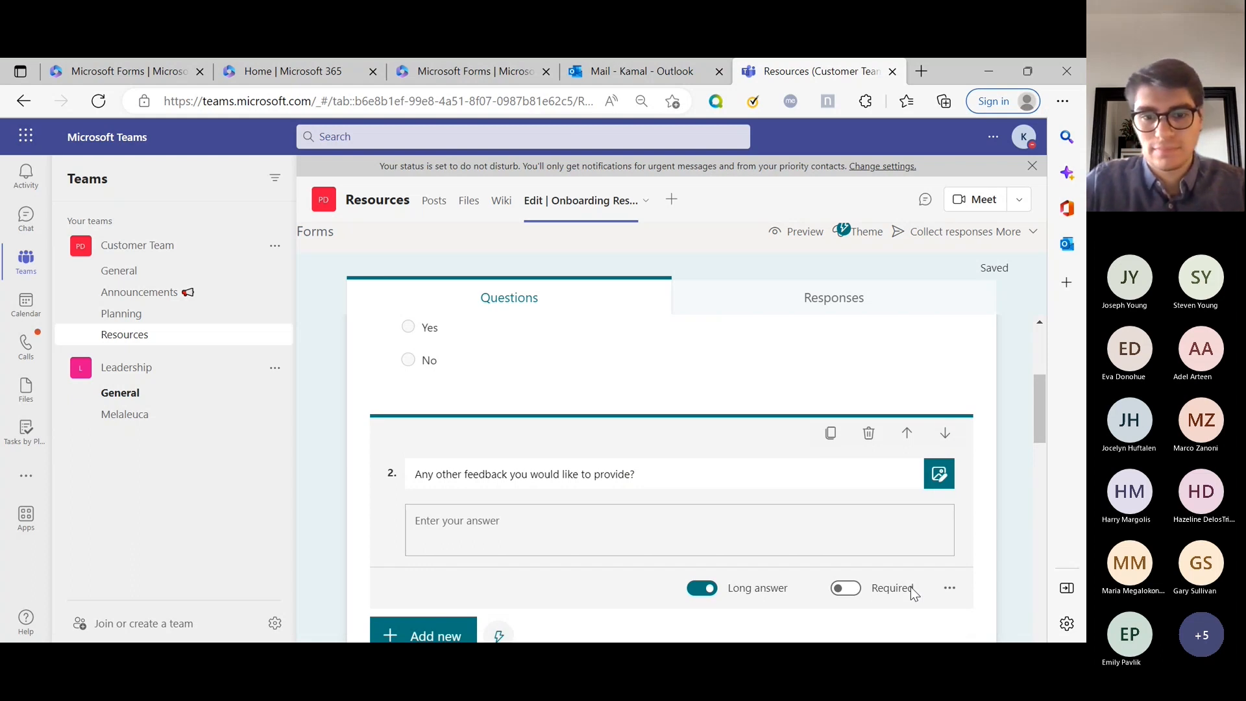
scroll(734, 420, up, 1)
scroll(734, 420, up, 2)
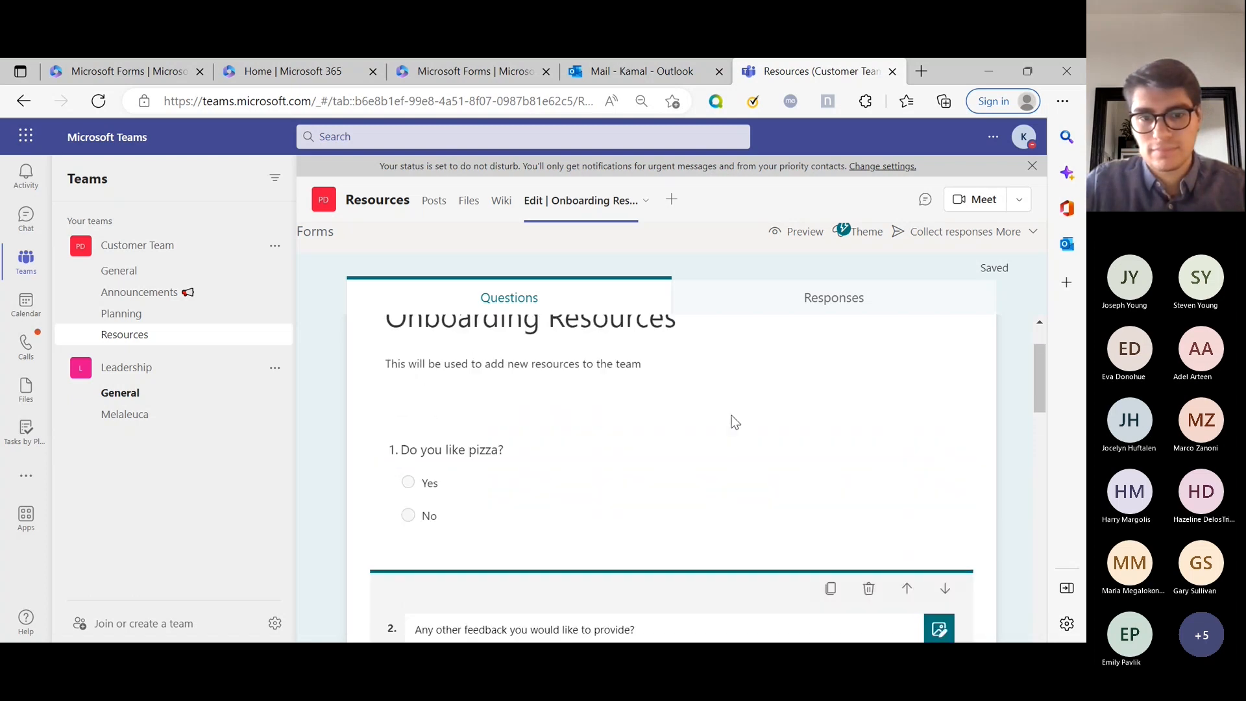
scroll(734, 420, down, 6)
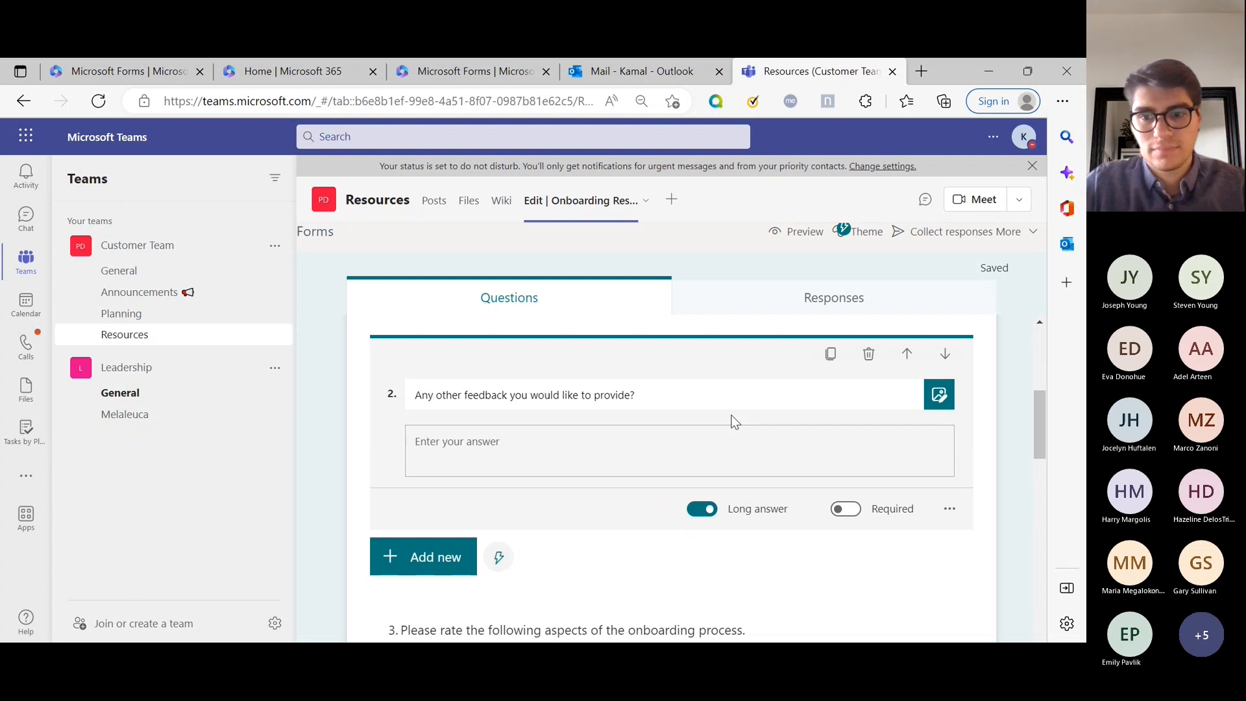
scroll(734, 420, up, 4)
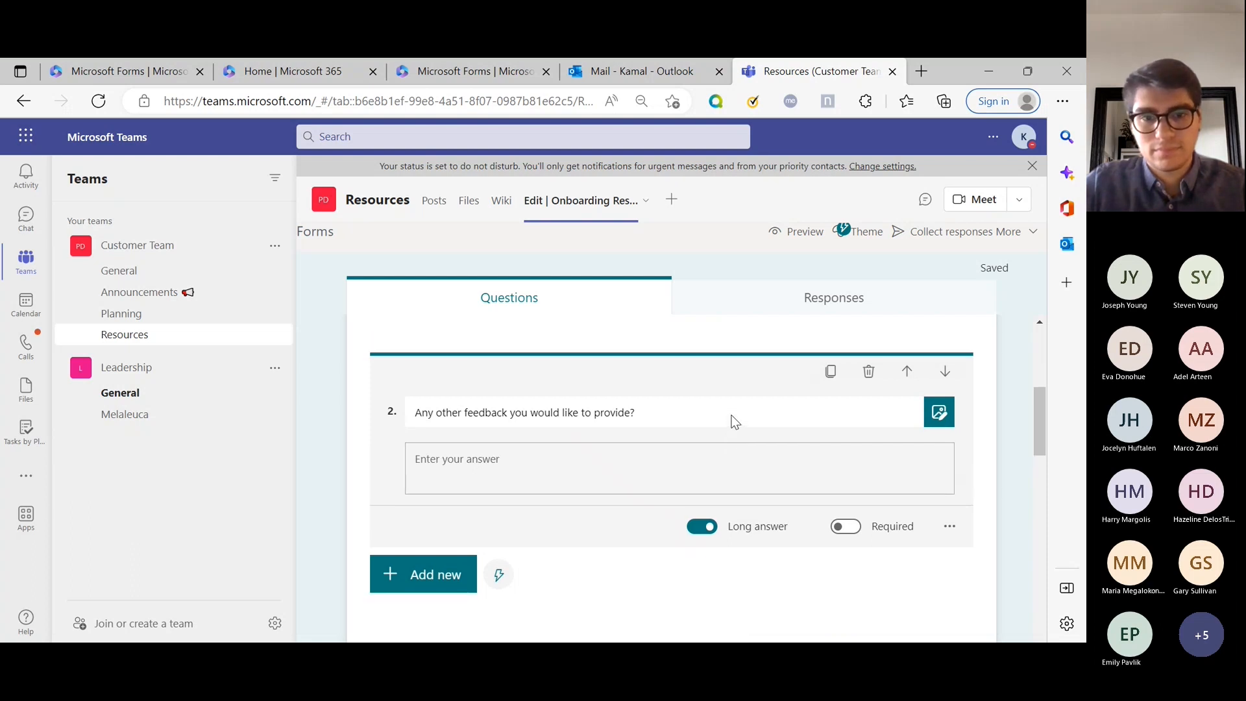
Retitle question 1 as 'Were you recently onboarded?' in place of the pizza question.
click(512, 421)
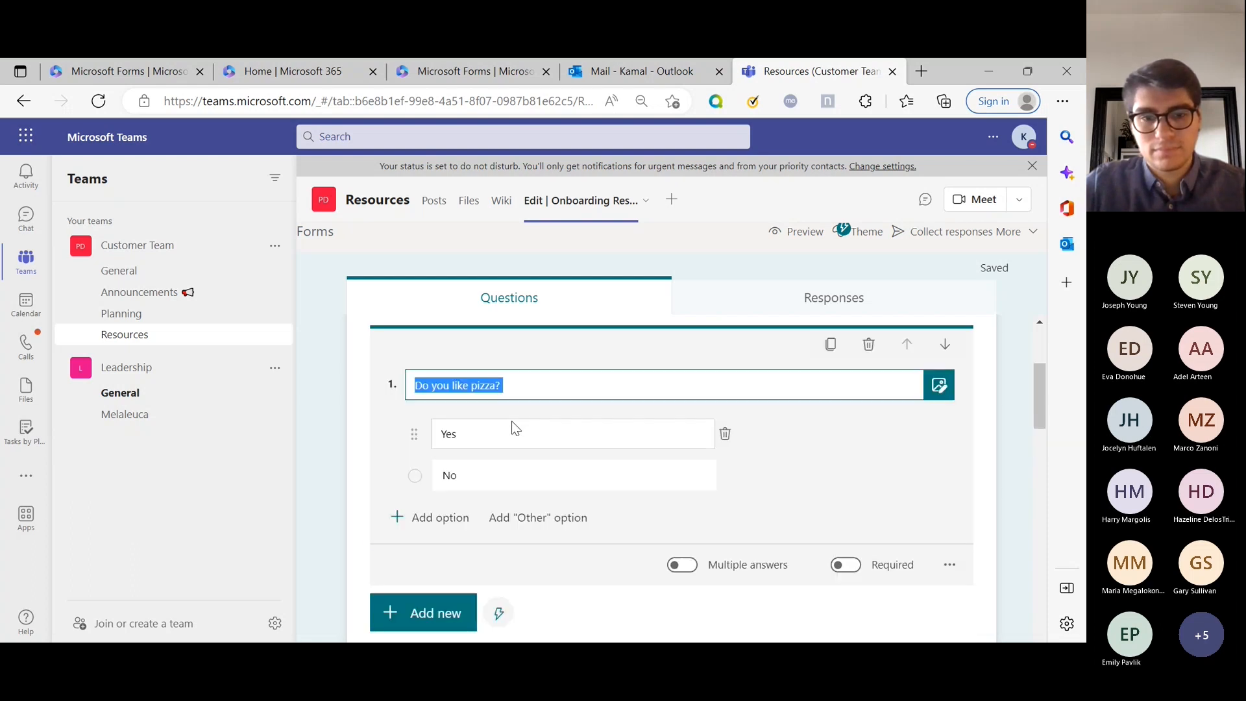
text(Were you recently on)
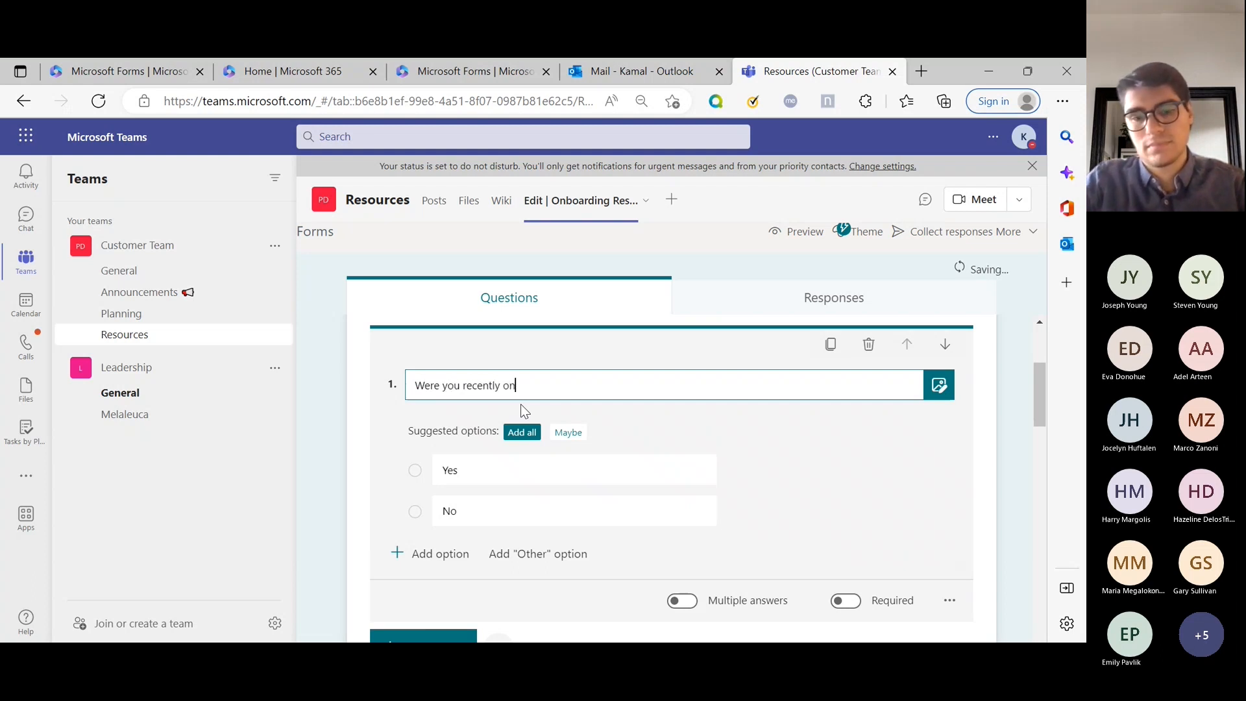
text(boarded?)
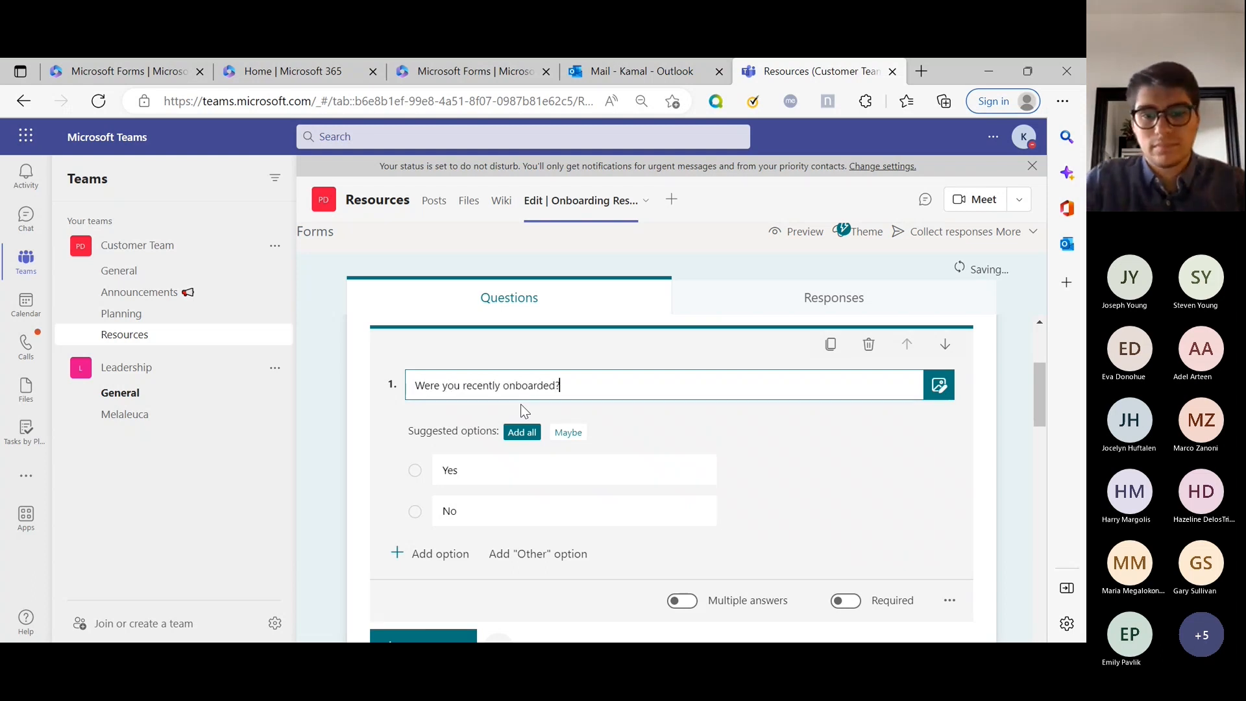
click(789, 453)
click(1014, 421)
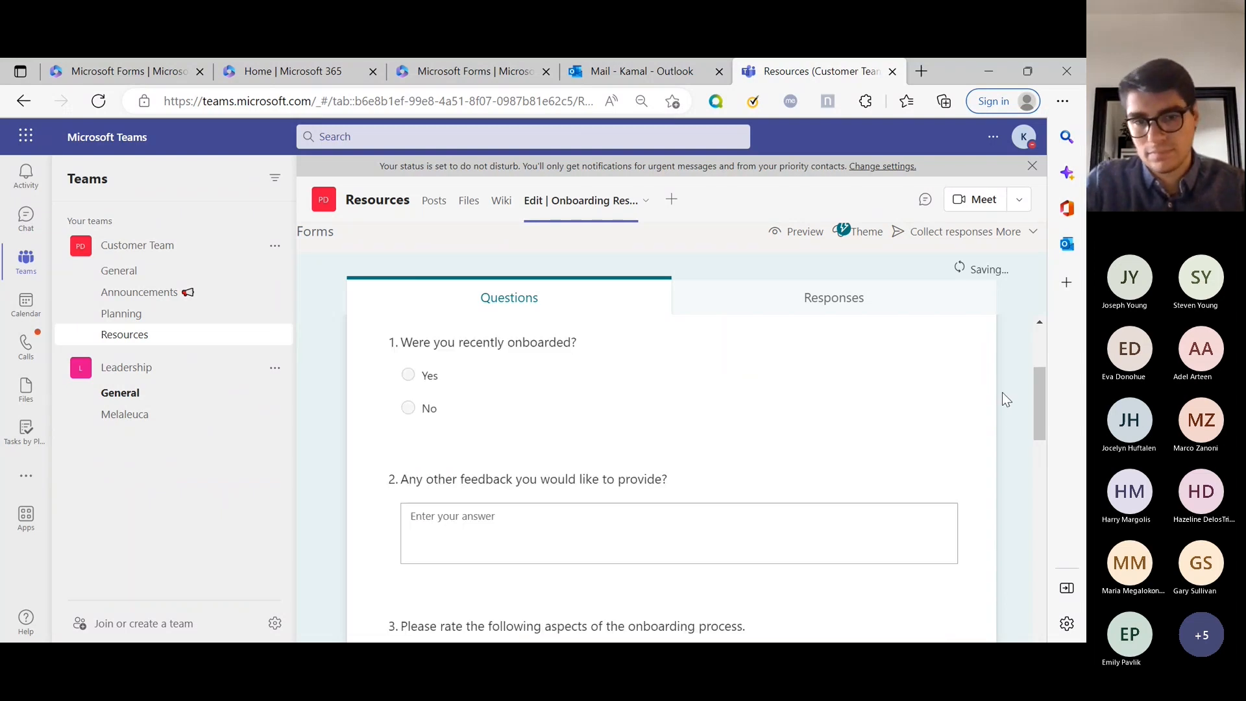
scroll(1001, 392, up, 3)
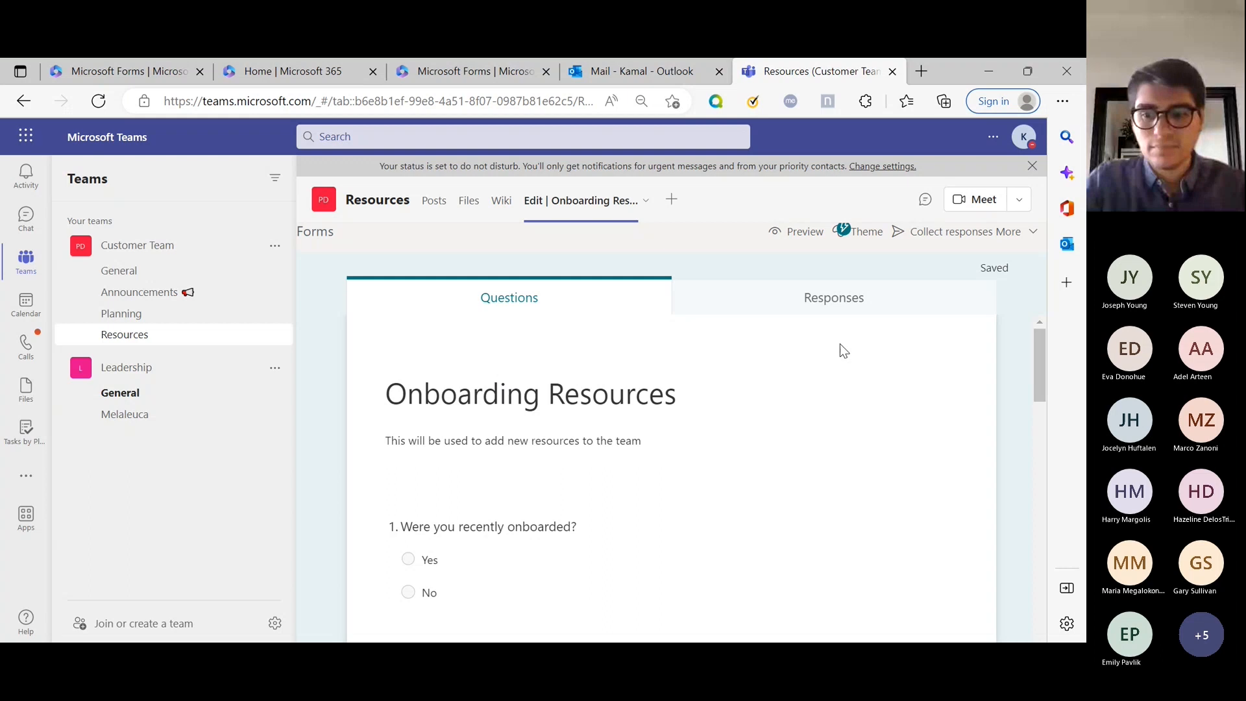
Select question 1 and show its more-settings menu to reach Add branching.
scroll(841, 454, down, 1)
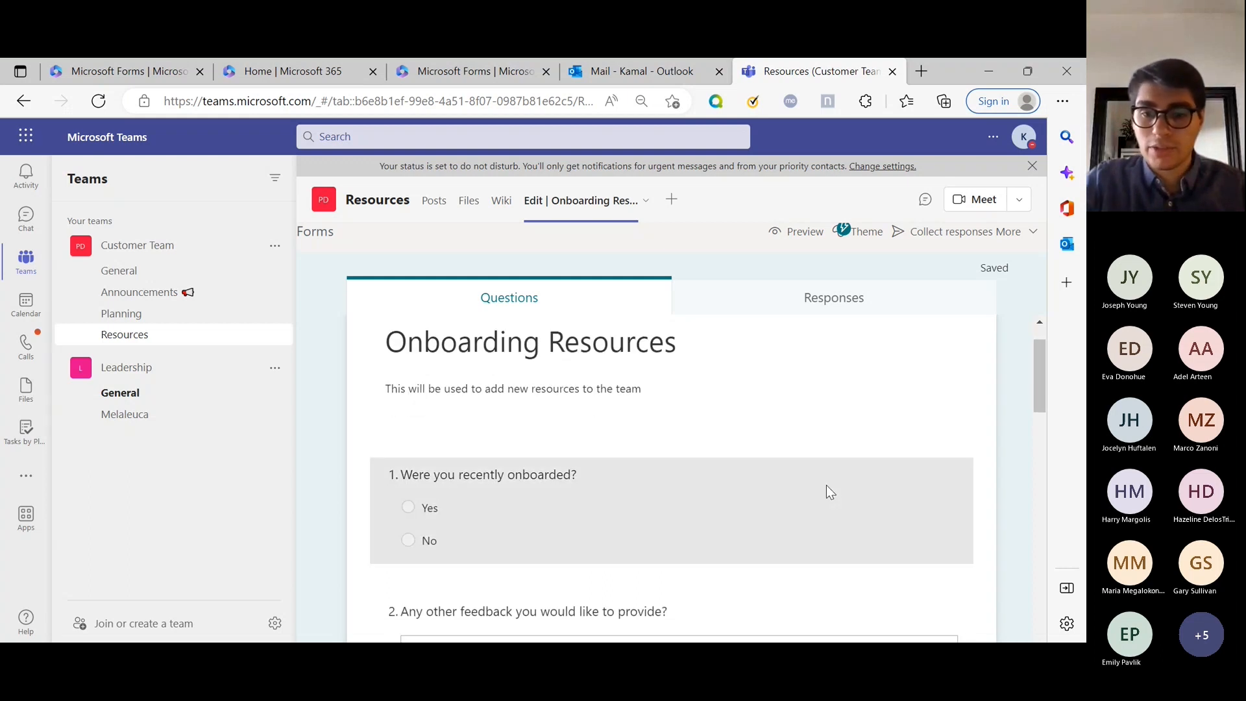
click(827, 484)
scroll(875, 487, down, 2)
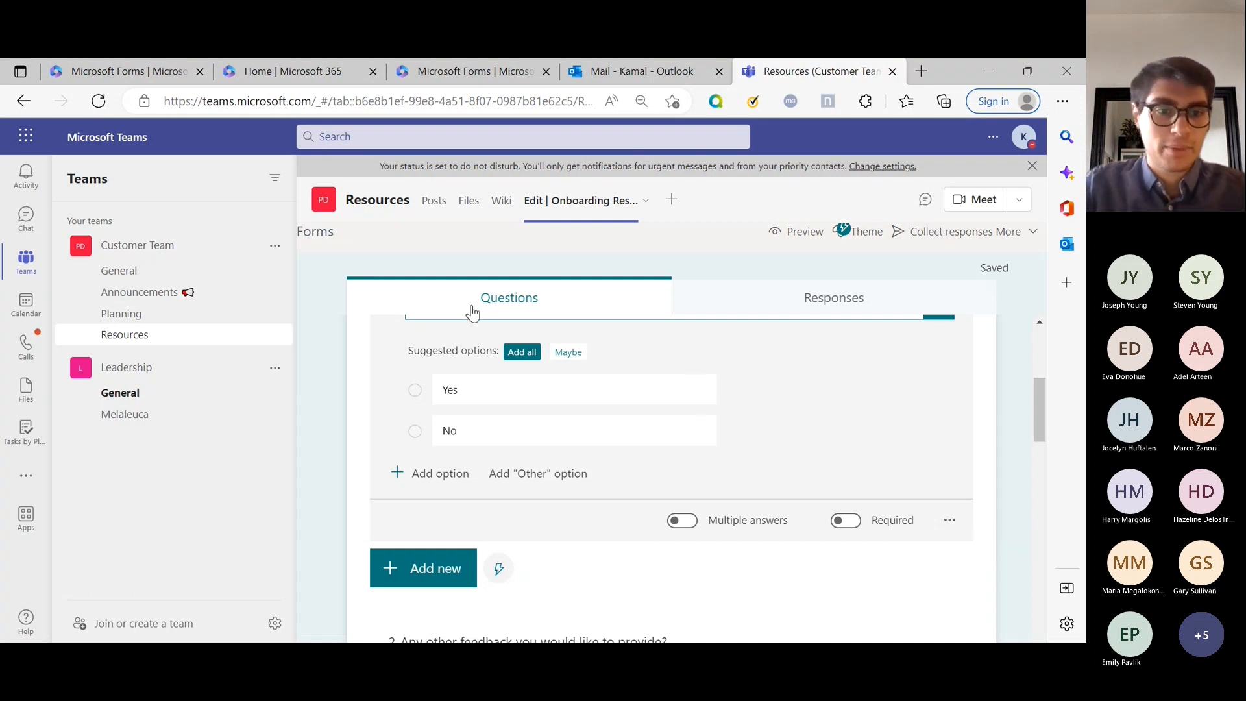
click(275, 247)
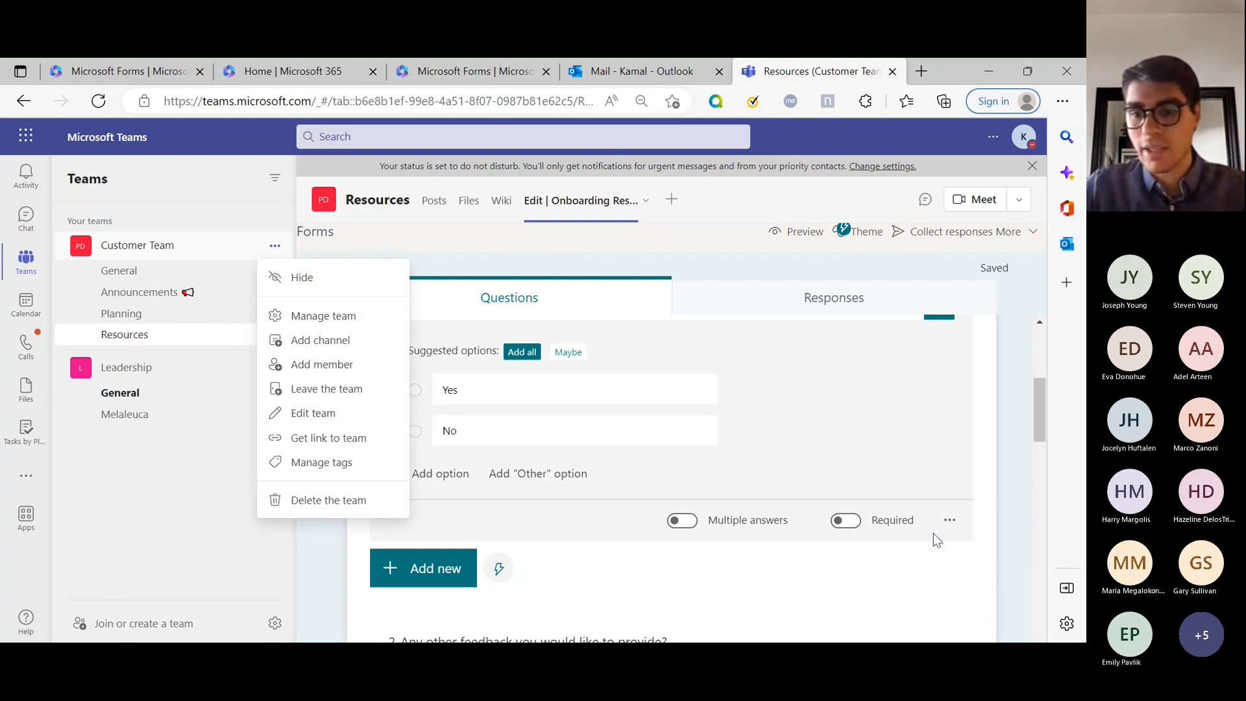
click(949, 520)
scroll(867, 480, down, 1)
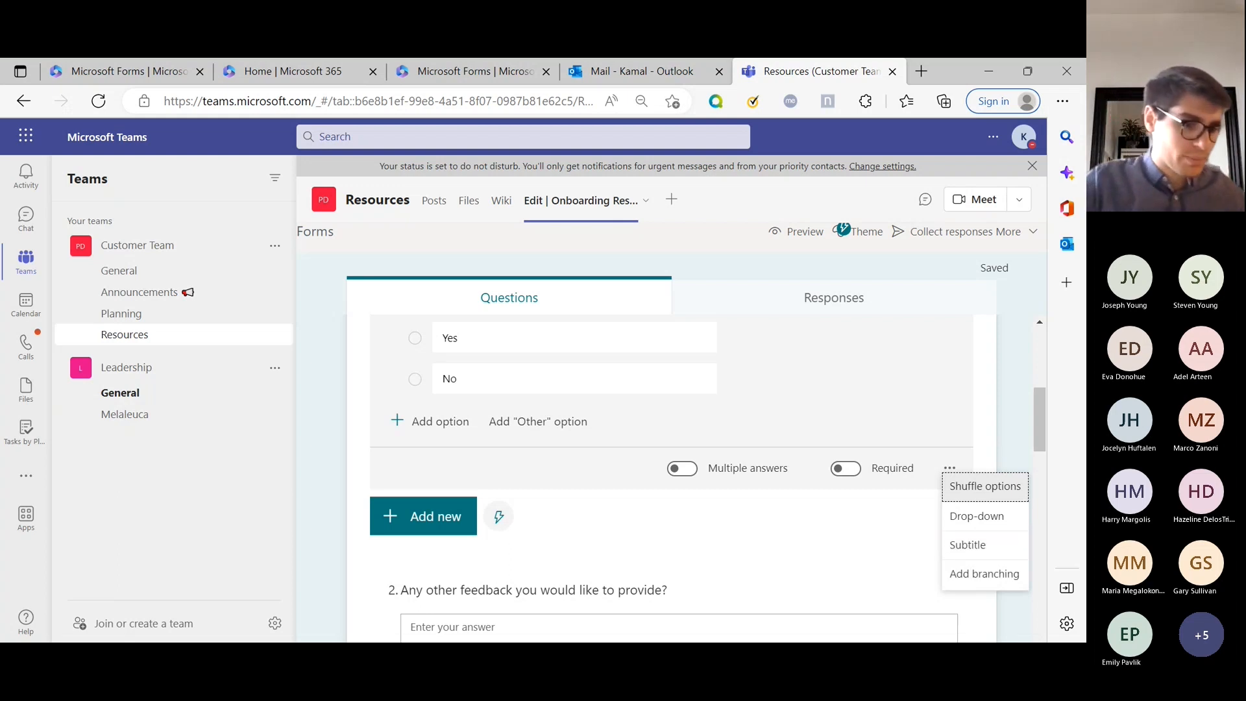
Branch question 1 so No goes to End of the form and Yes continues, then go back.
click(970, 584)
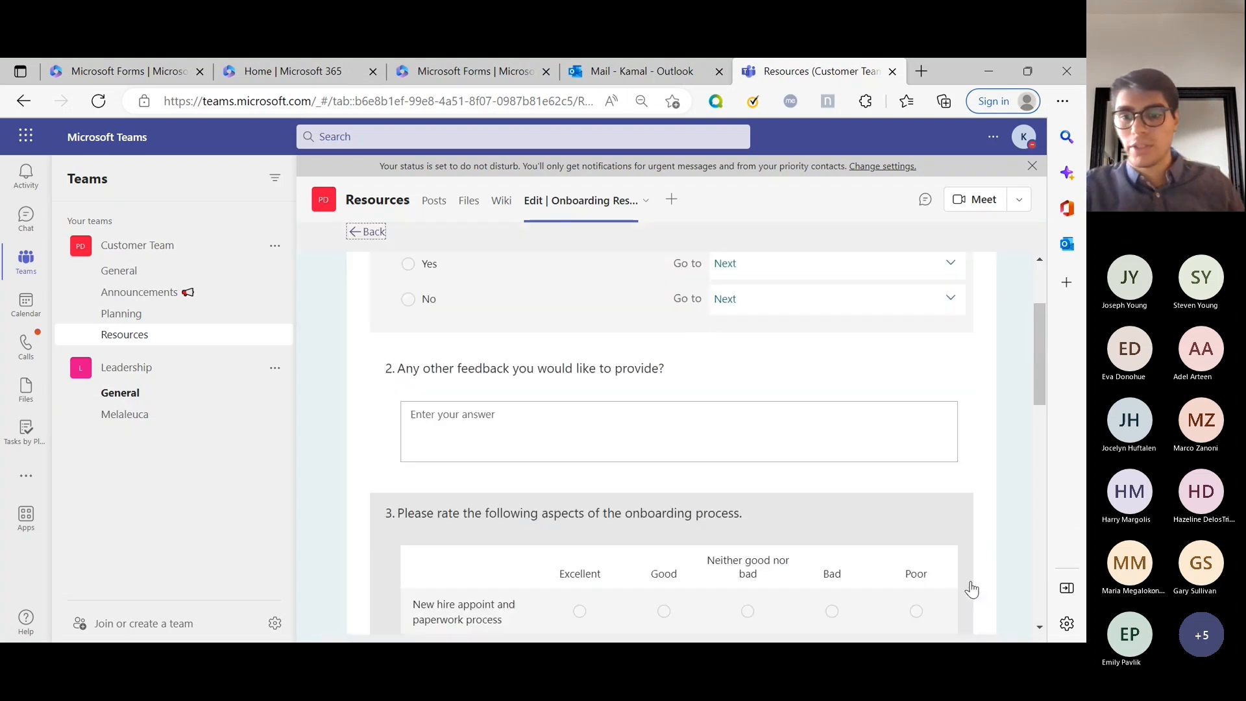
scroll(840, 519, up, 3)
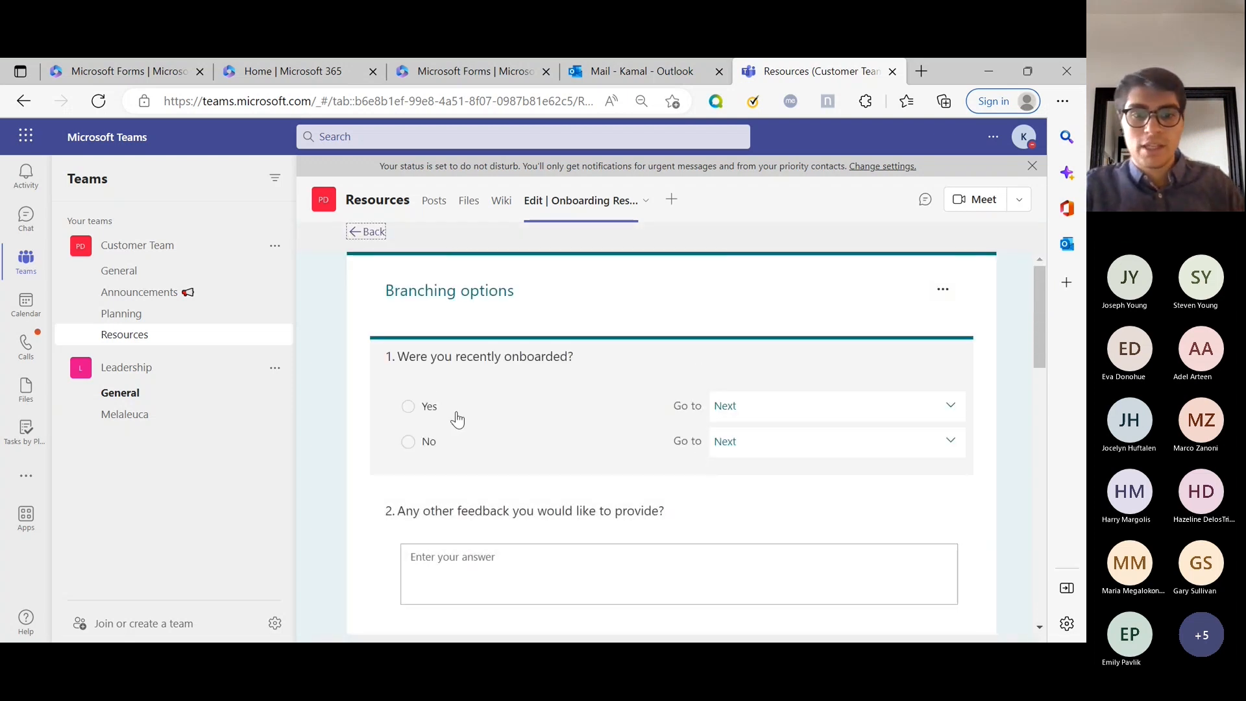
click(789, 445)
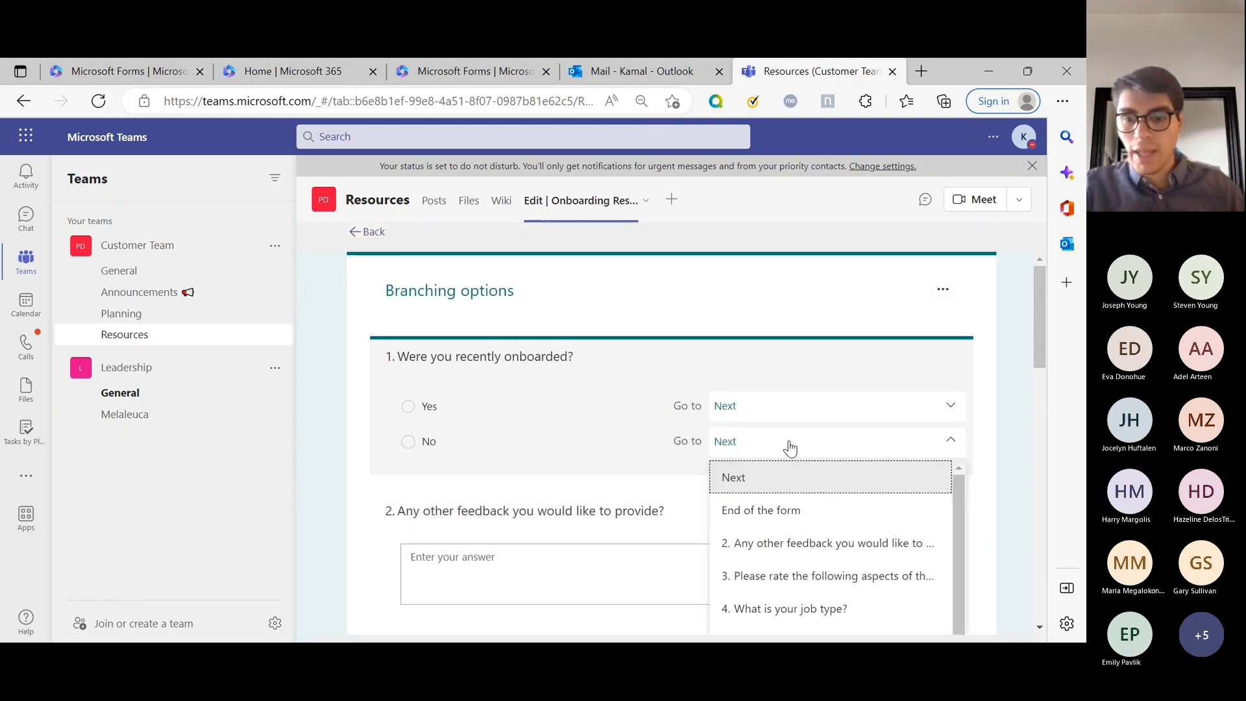
click(773, 510)
click(779, 407)
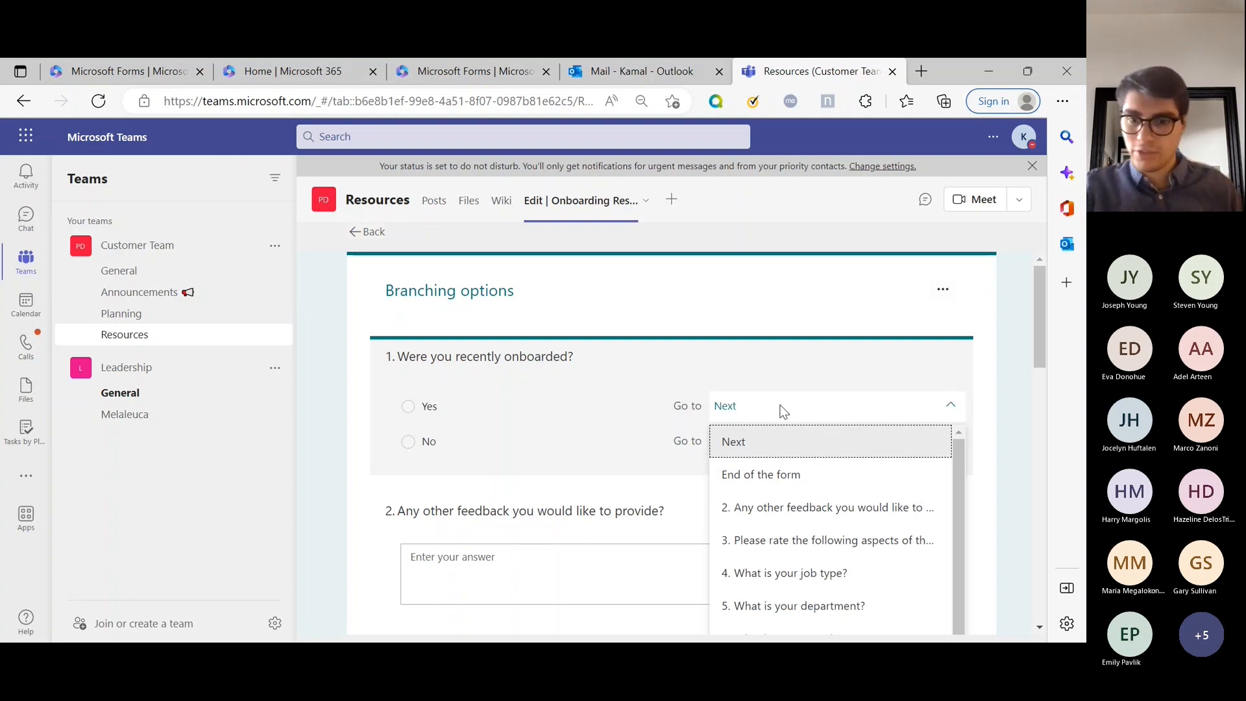
click(780, 411)
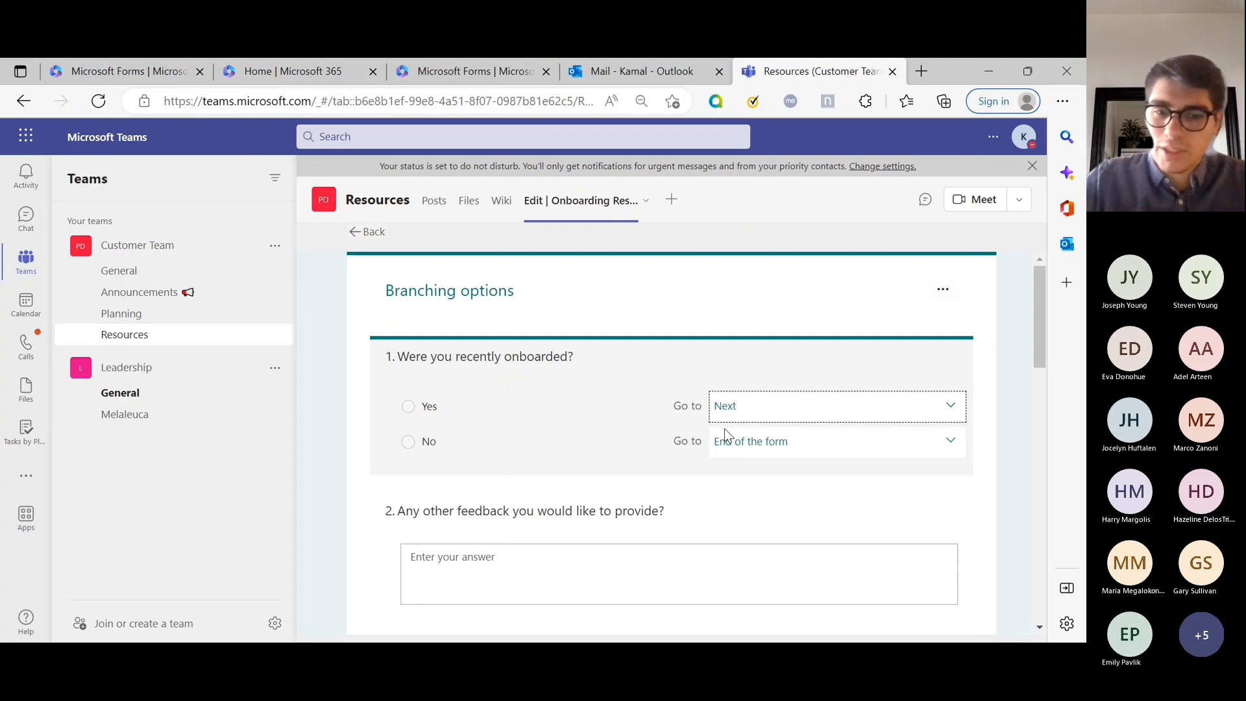
click(772, 443)
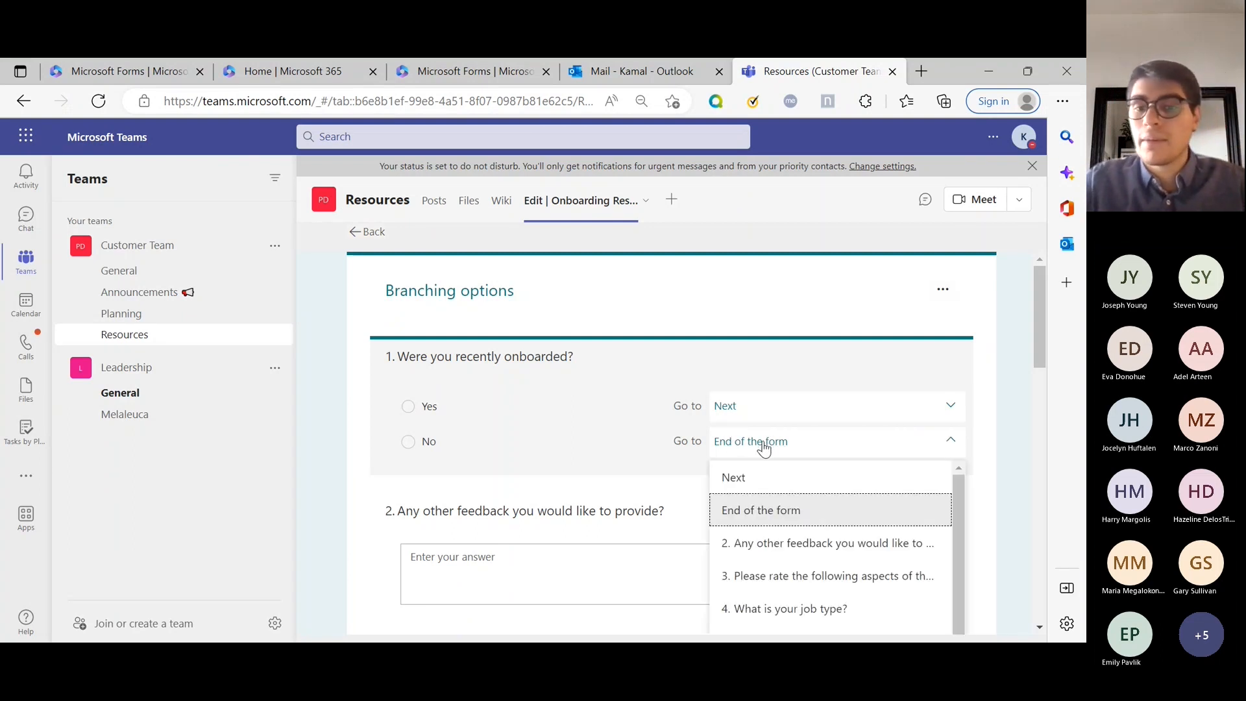
click(764, 446)
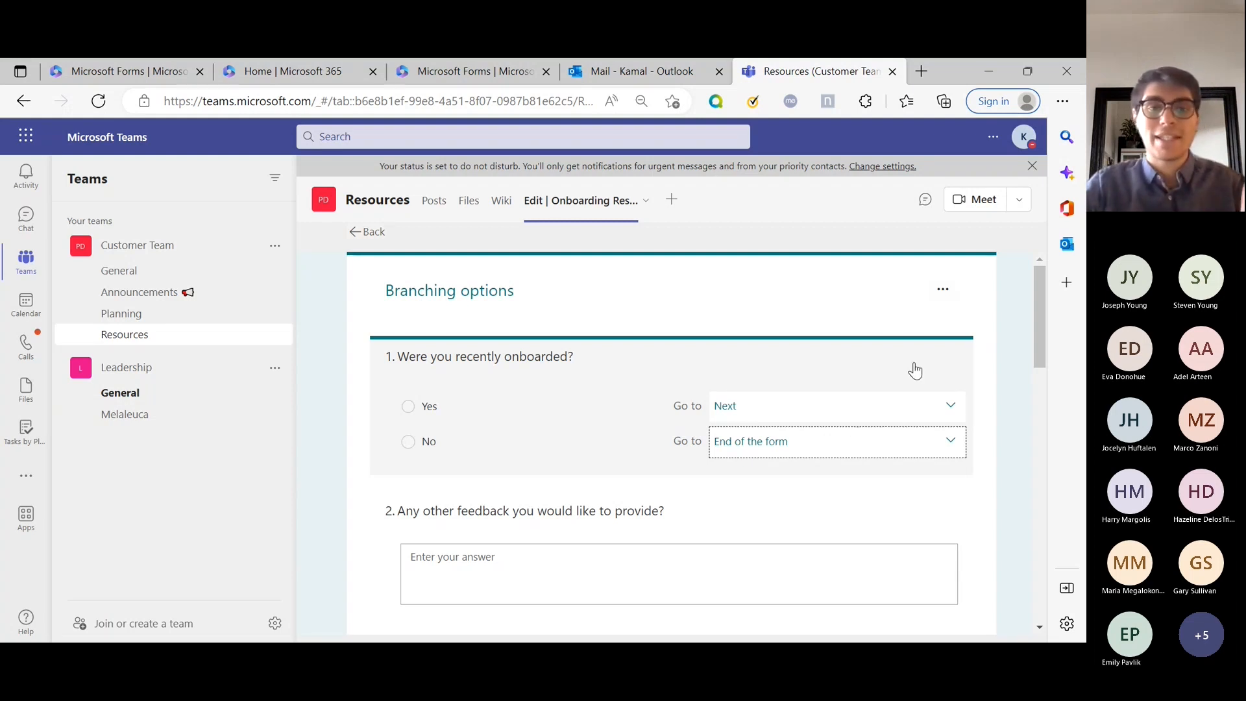
click(365, 233)
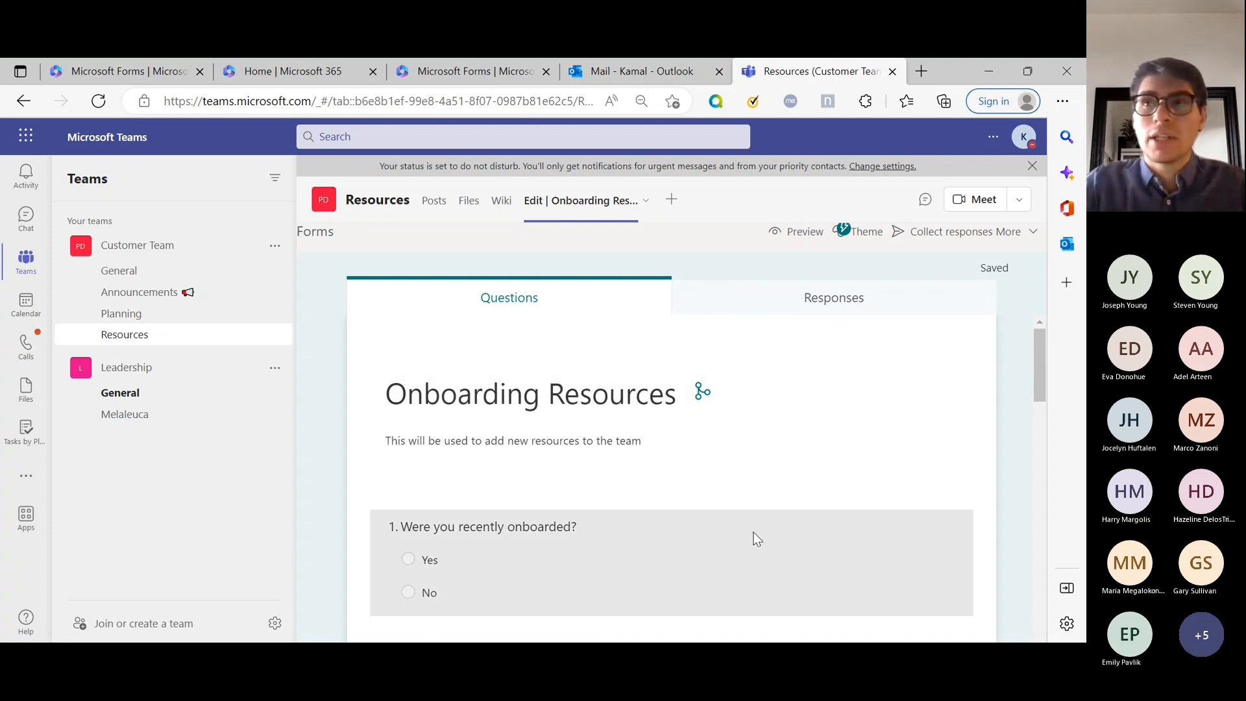
Add a Section 2 with an empty title after the overall onboarding rating question.
scroll(757, 539, down, 15)
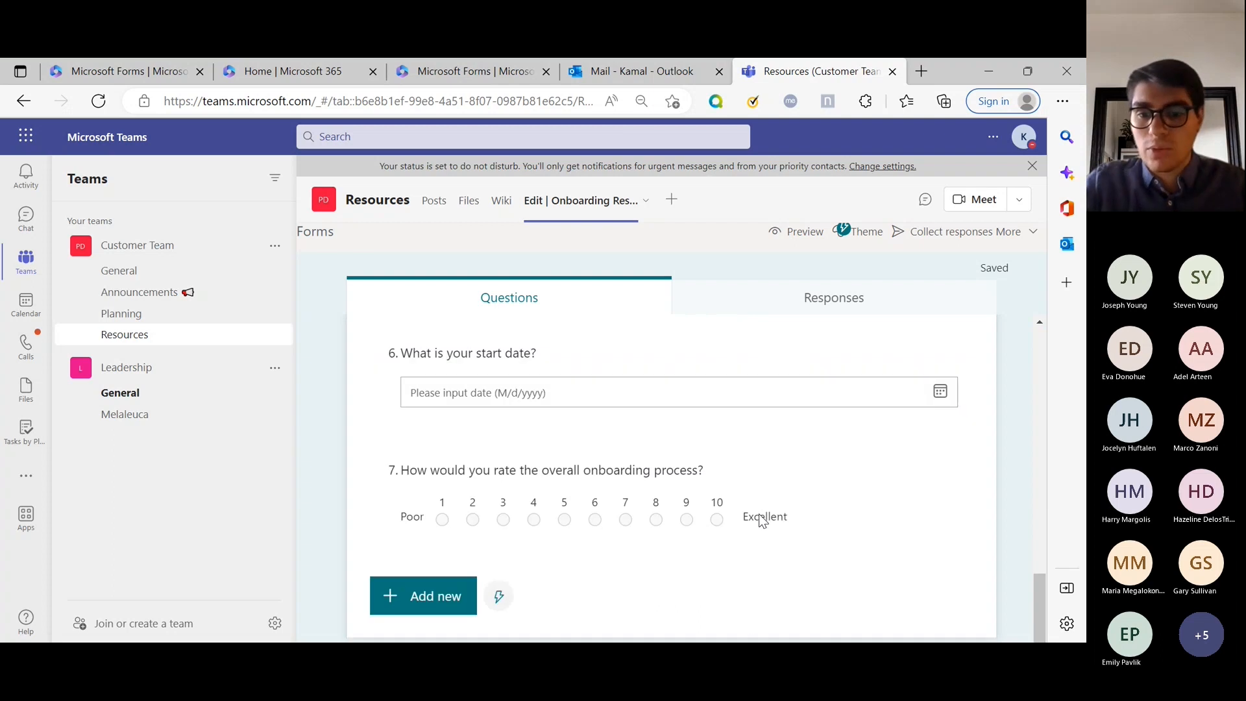
click(441, 605)
click(802, 595)
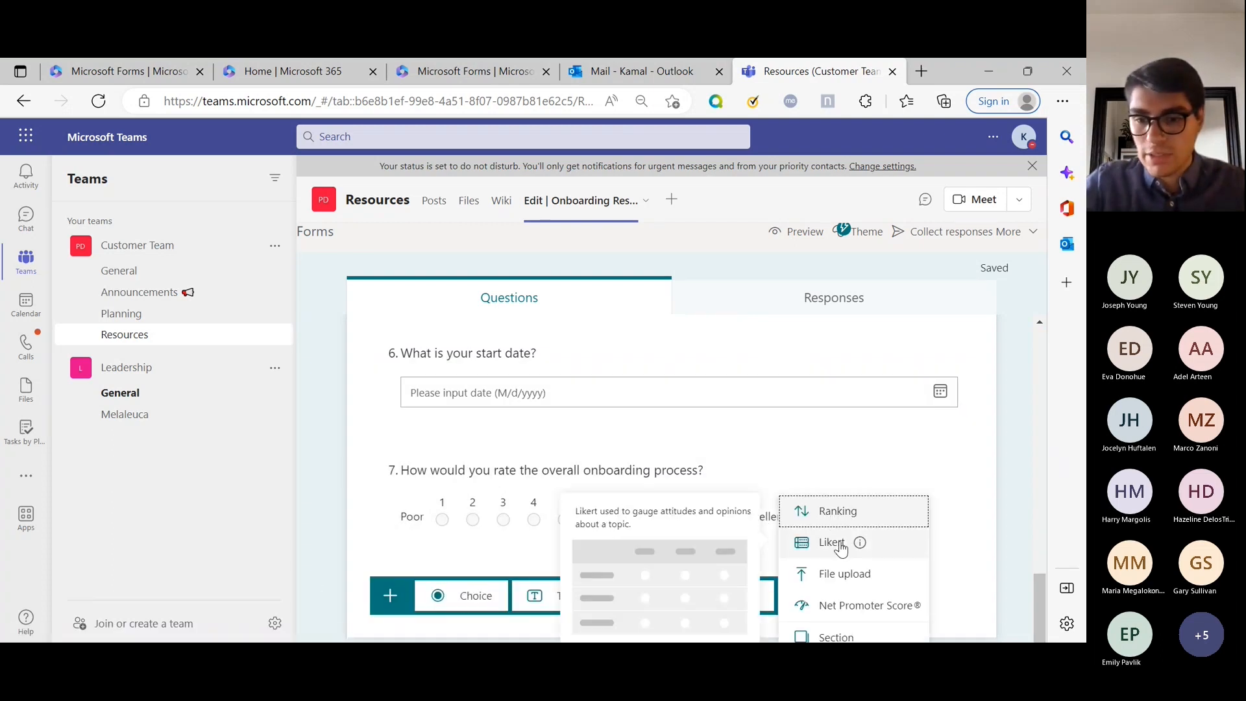
click(836, 636)
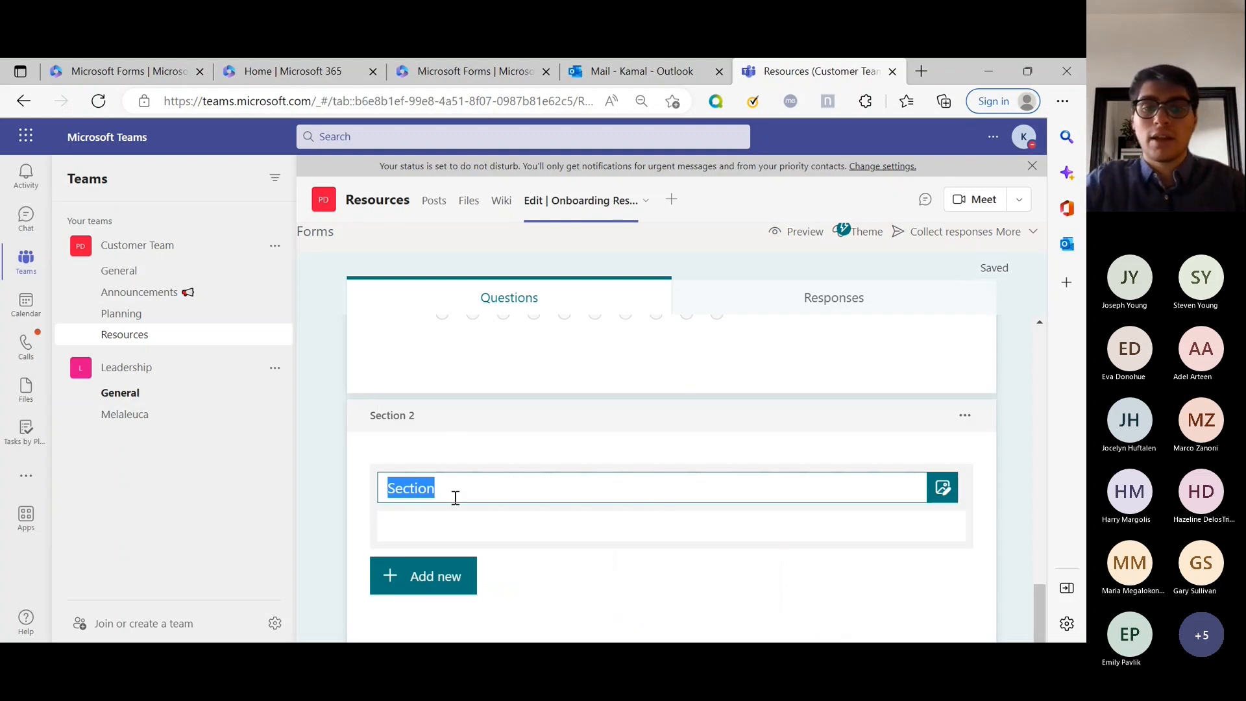
text(I'm)
key(BackSpace)
key(BackSpace)
key(BackSpace)
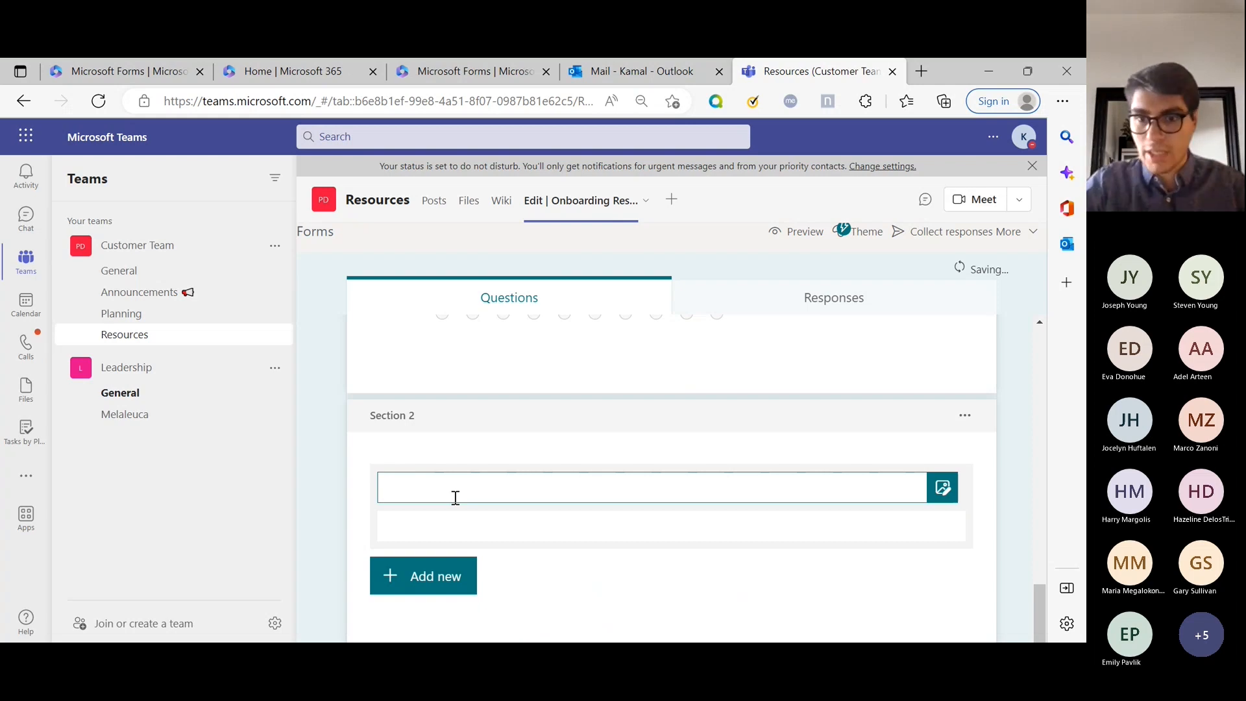
scroll(667, 375, up, 10)
scroll(871, 426, down, 3)
click(836, 490)
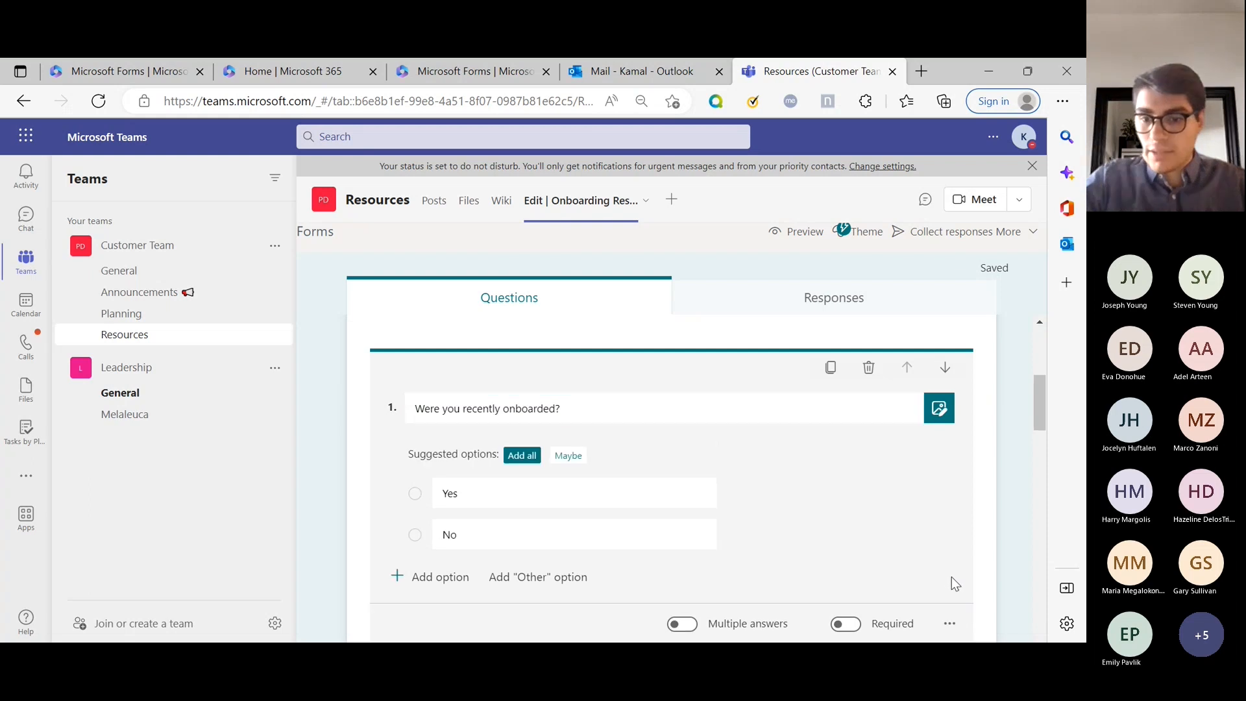
click(949, 621)
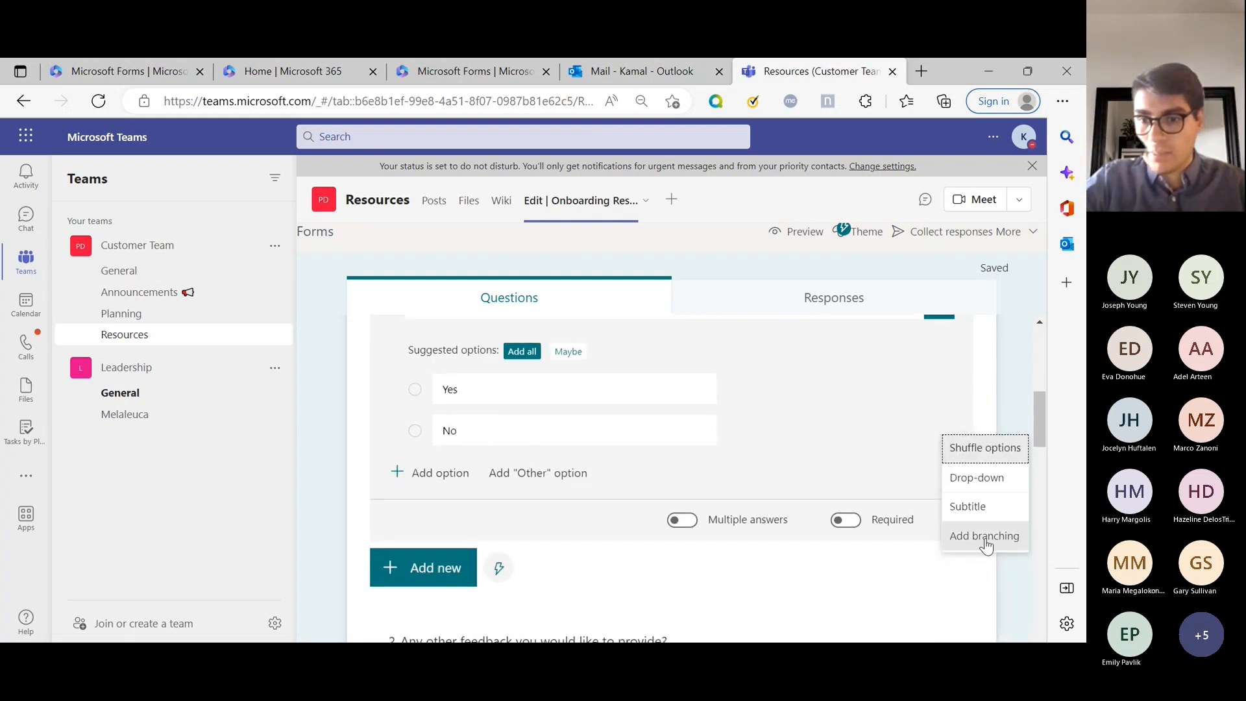
Branch question 1 so Yes goes to Section 2 and No goes to question 2.
click(985, 536)
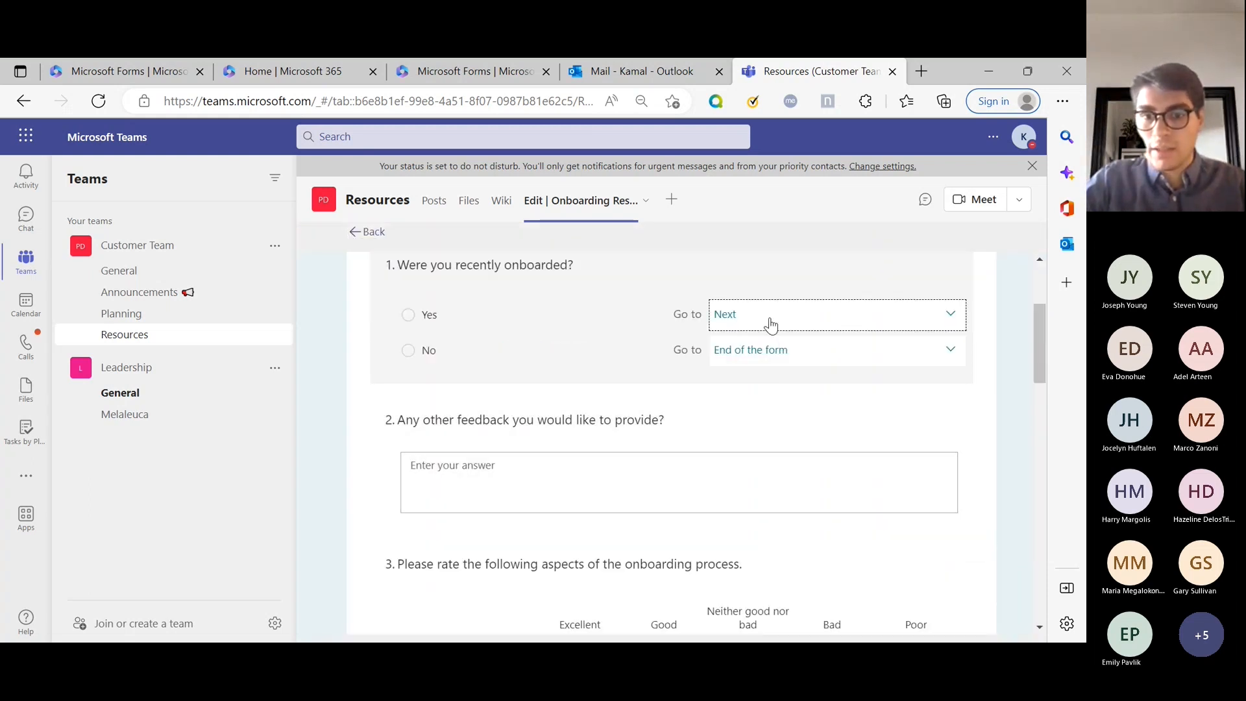
click(770, 319)
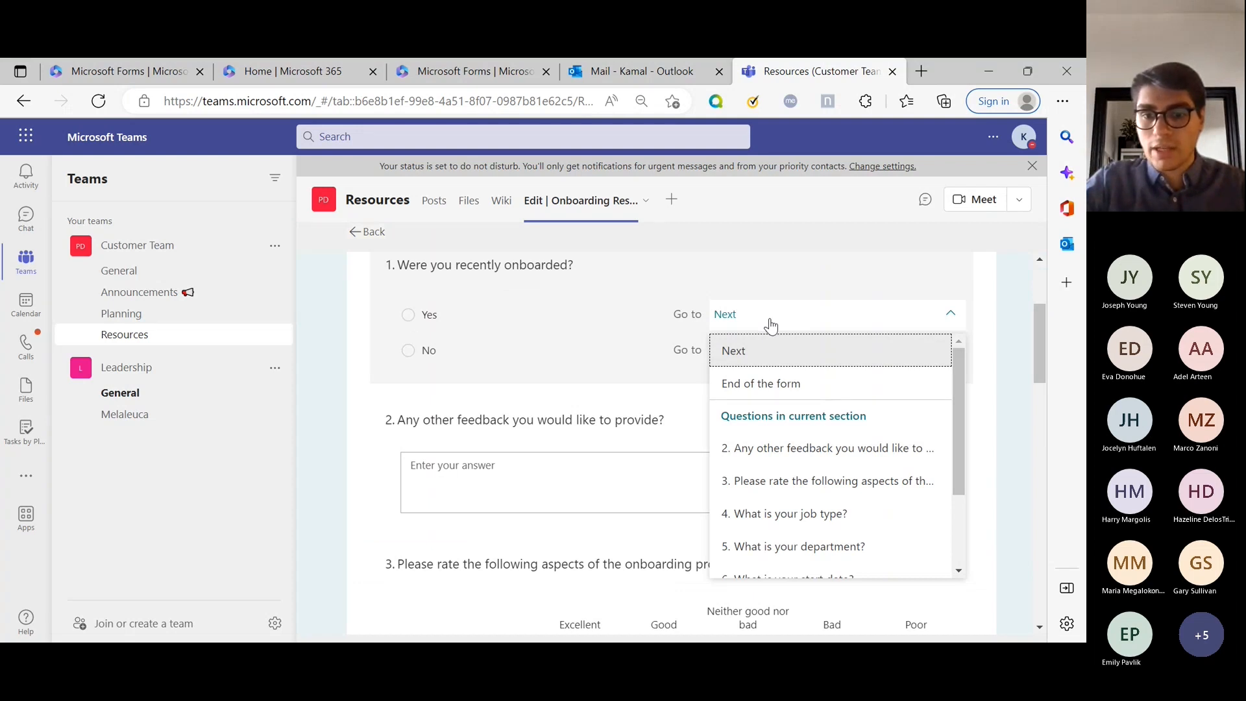
scroll(771, 548, down, 3)
click(773, 569)
click(772, 568)
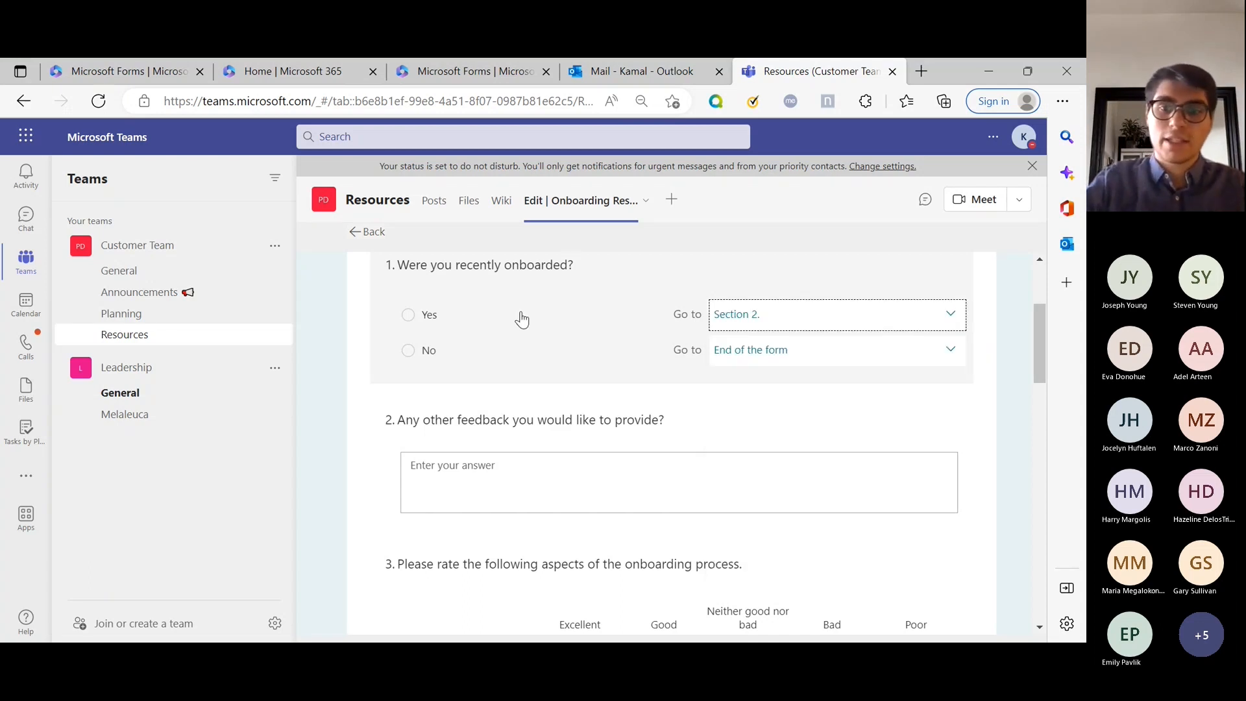
click(808, 357)
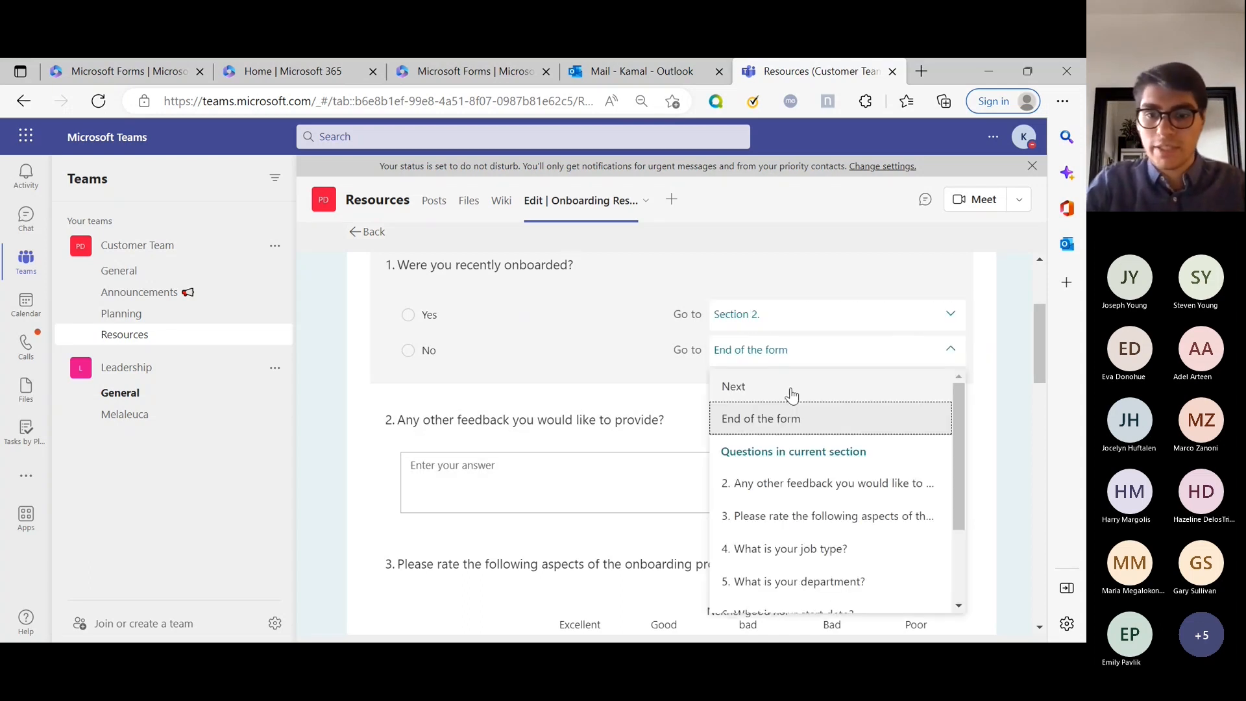
click(769, 483)
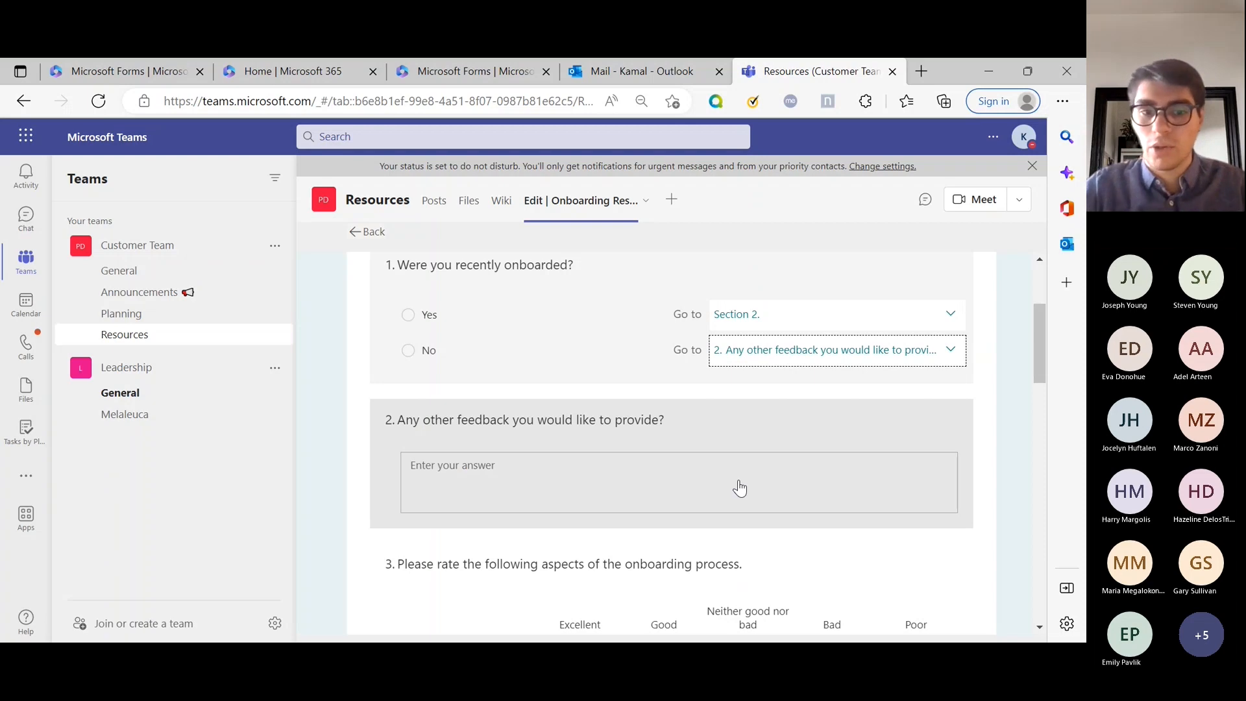
Make question 7 go to End of the form, then return to the question editor.
scroll(739, 488, down, 15)
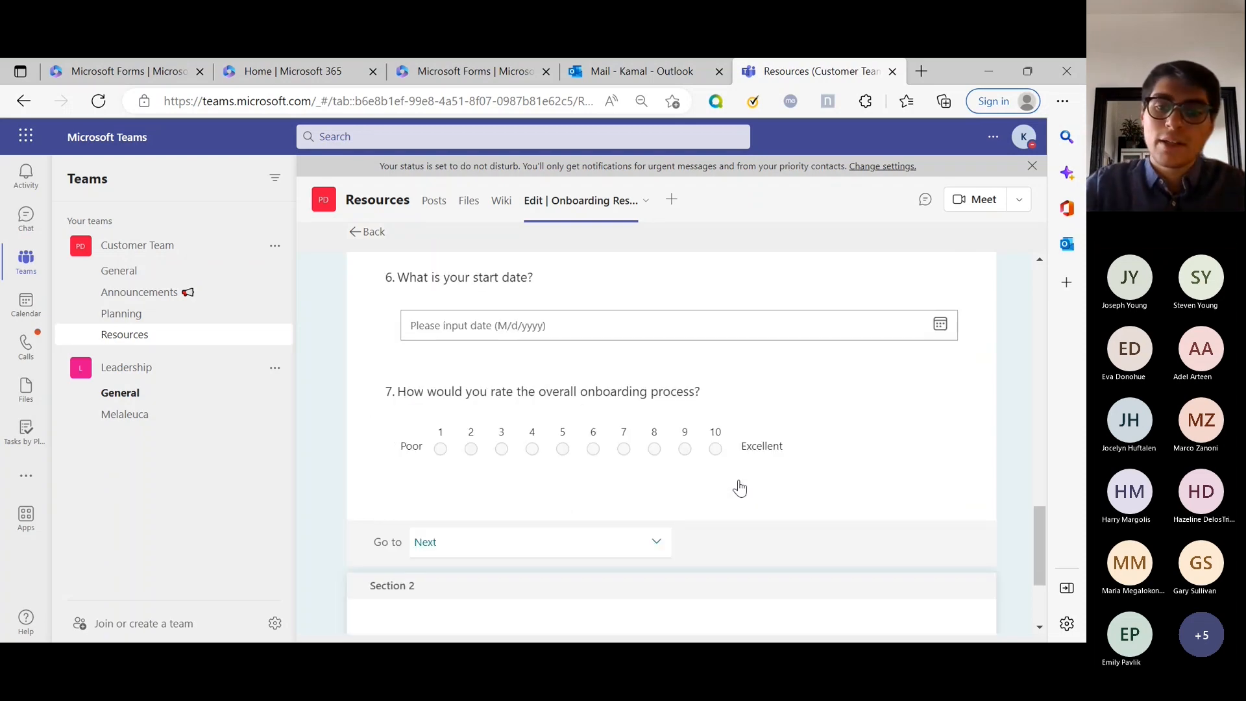
right_click(672, 483)
click(606, 488)
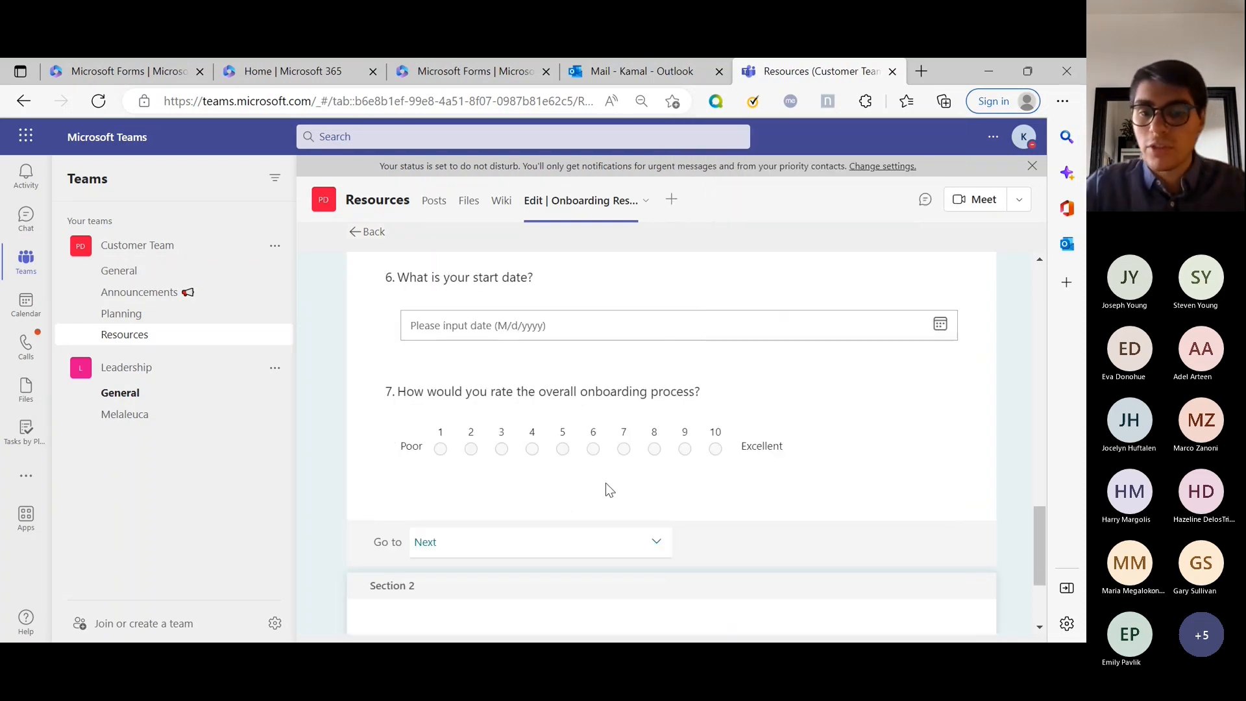
click(743, 389)
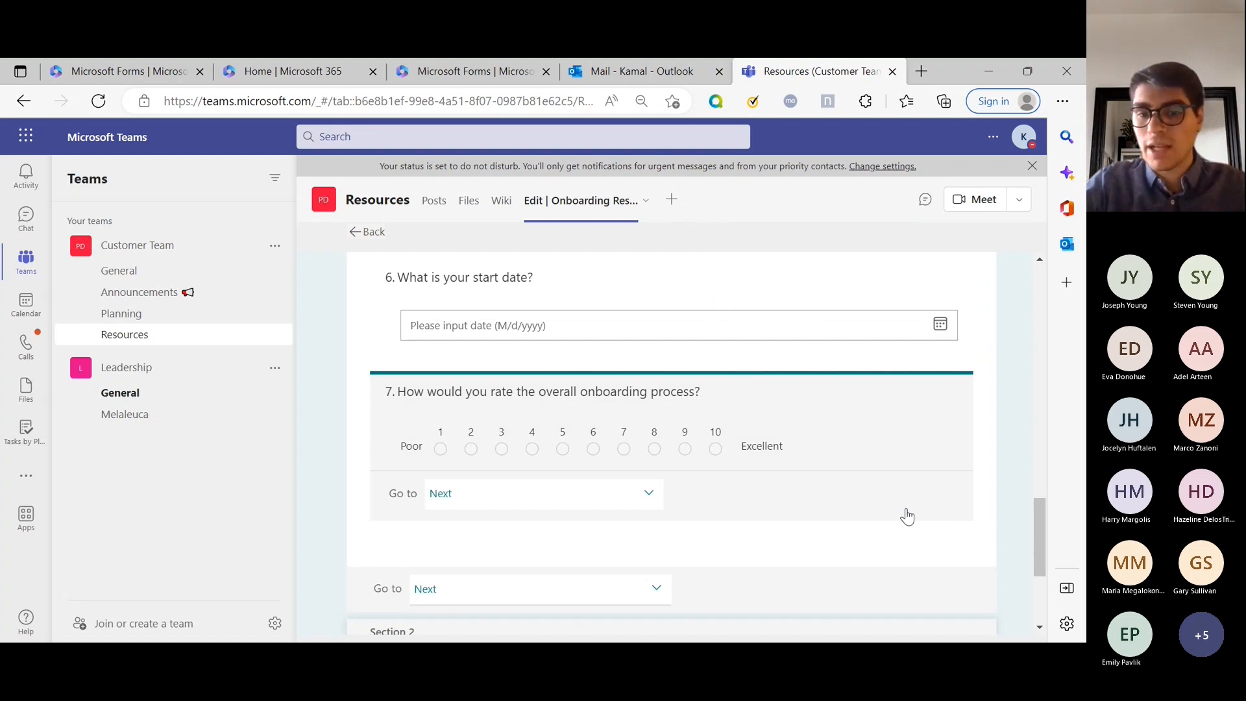
click(624, 498)
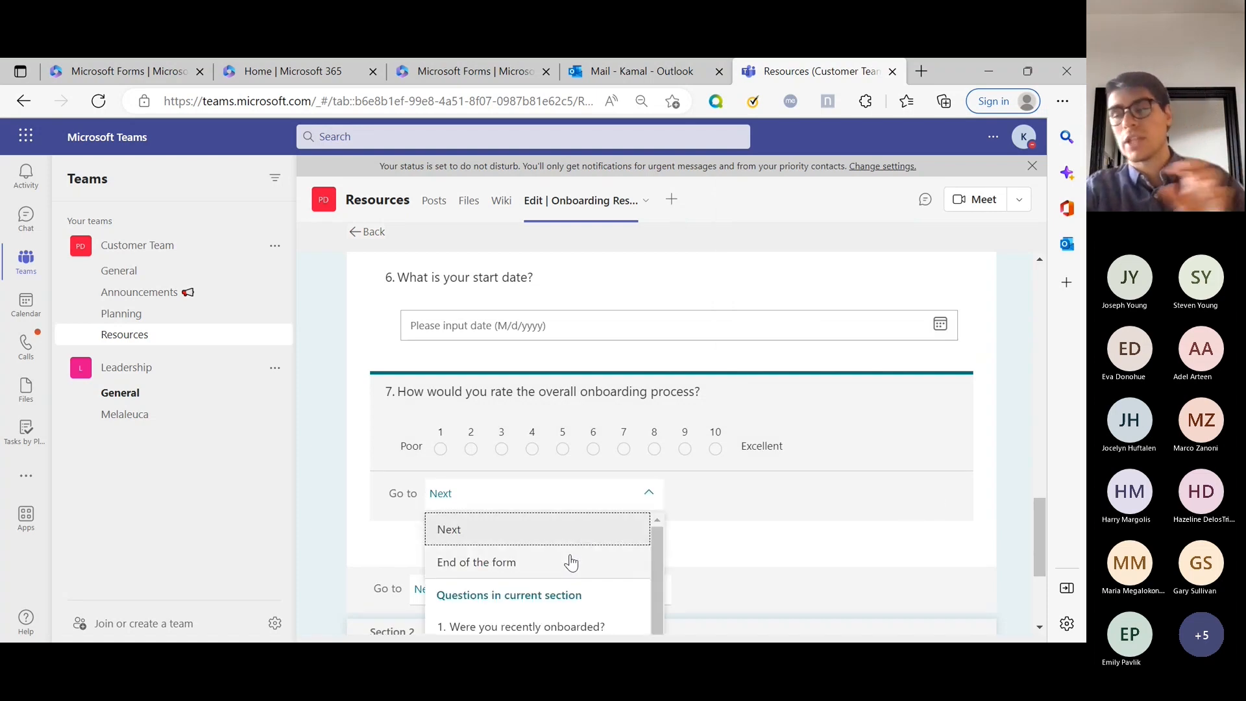
click(571, 562)
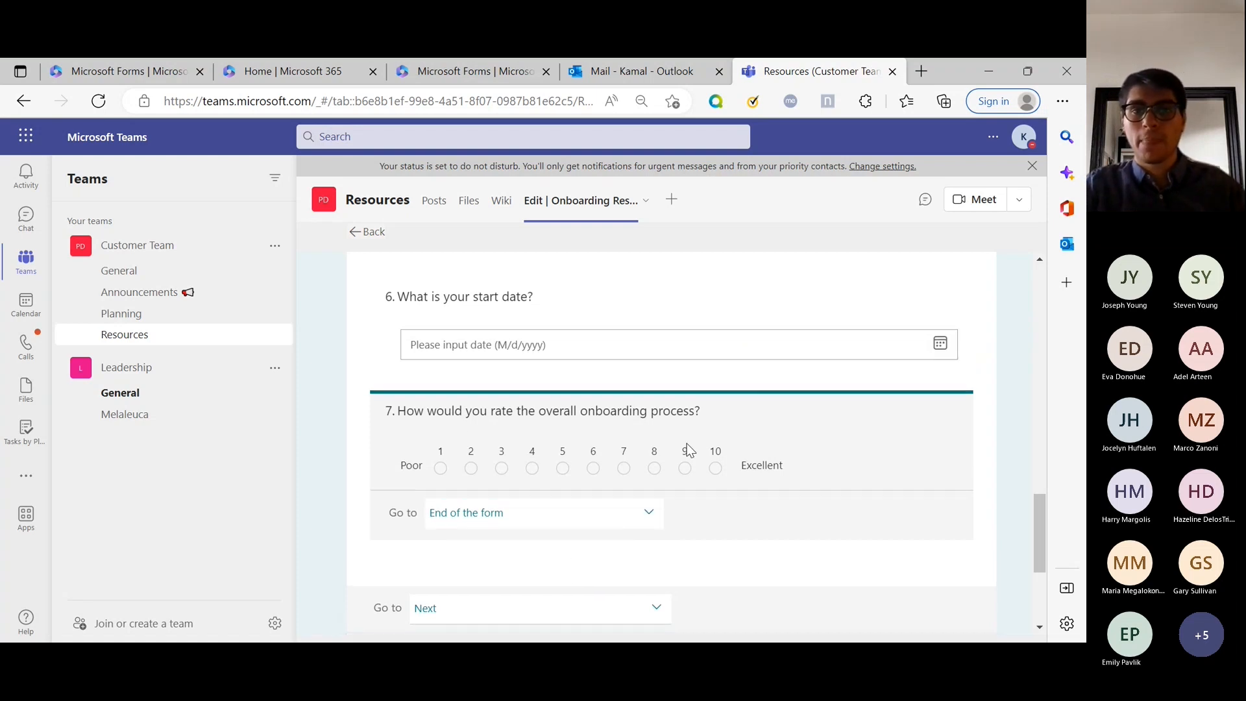
scroll(687, 445, up, 15)
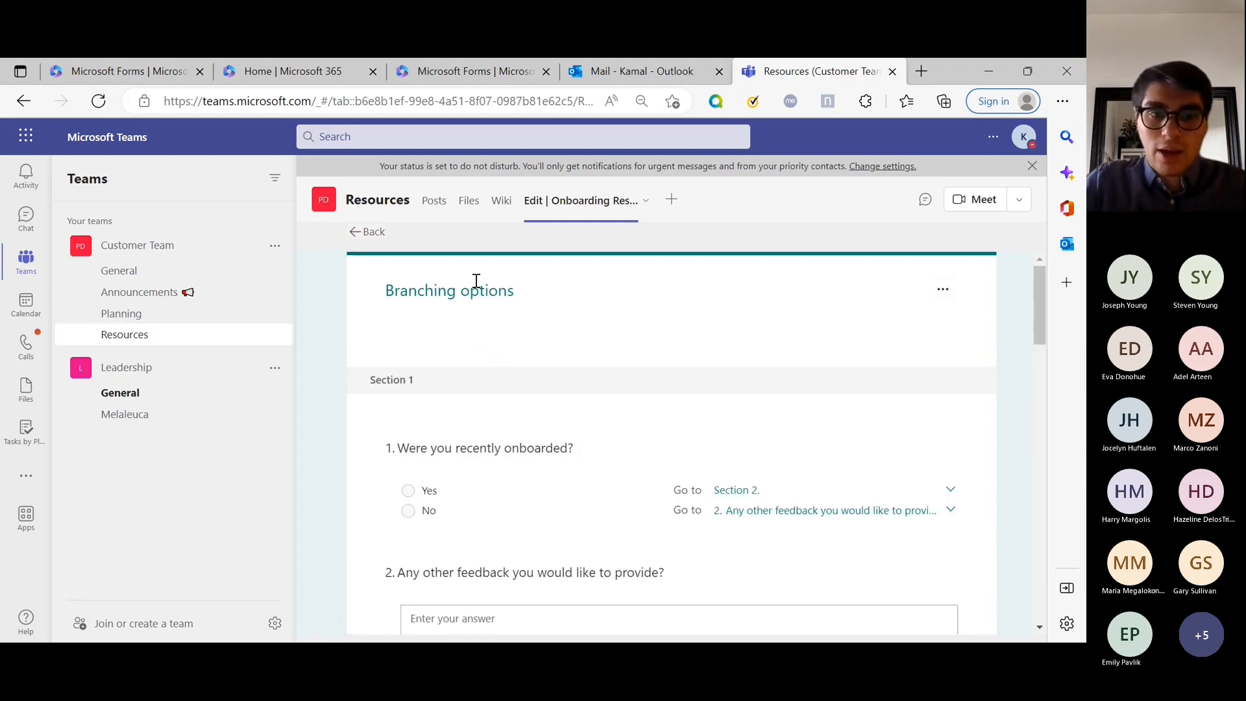
click(368, 233)
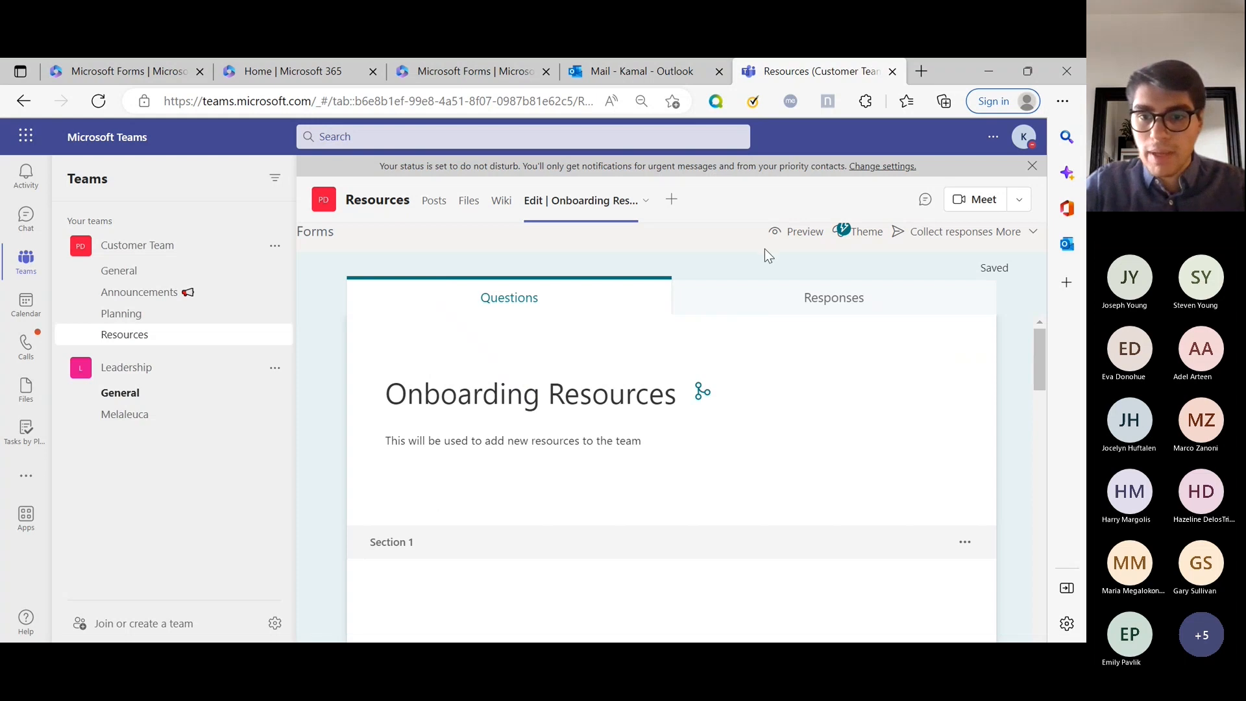
Preview the form, answering Yes and then No to question 1 to see the follow-up questions.
click(787, 232)
scroll(622, 513, down, 2)
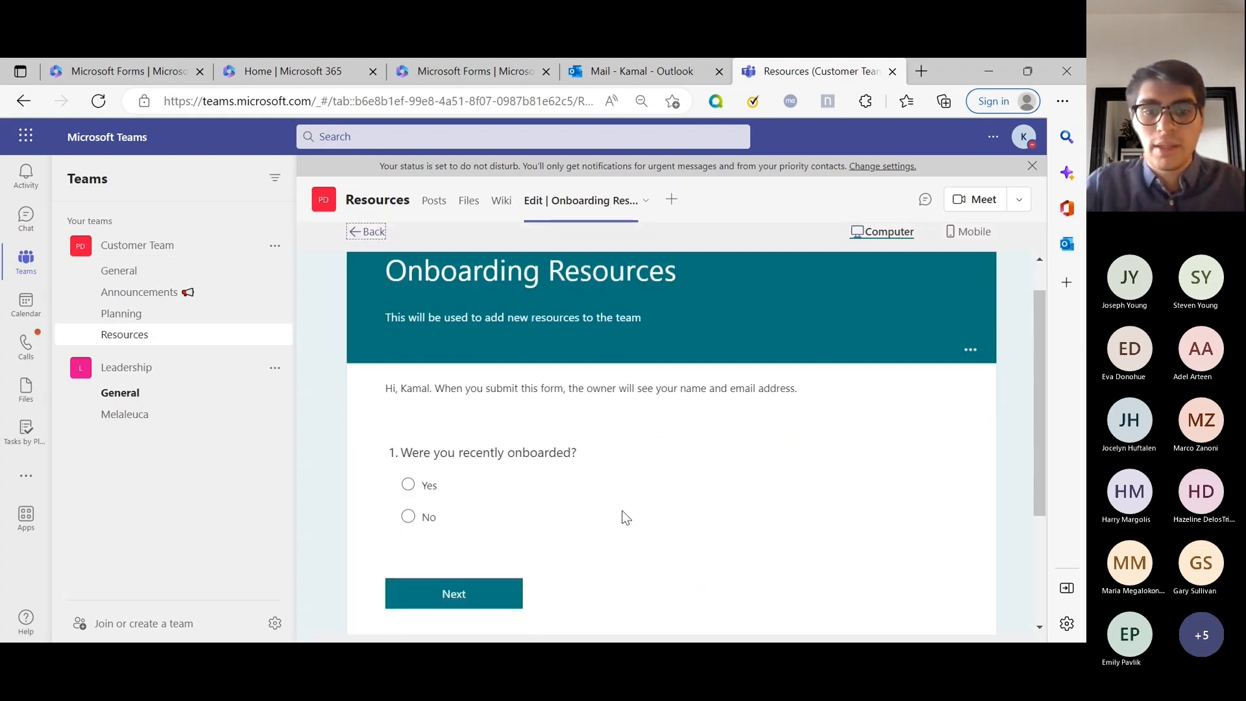
click(429, 414)
scroll(432, 417, down, 1)
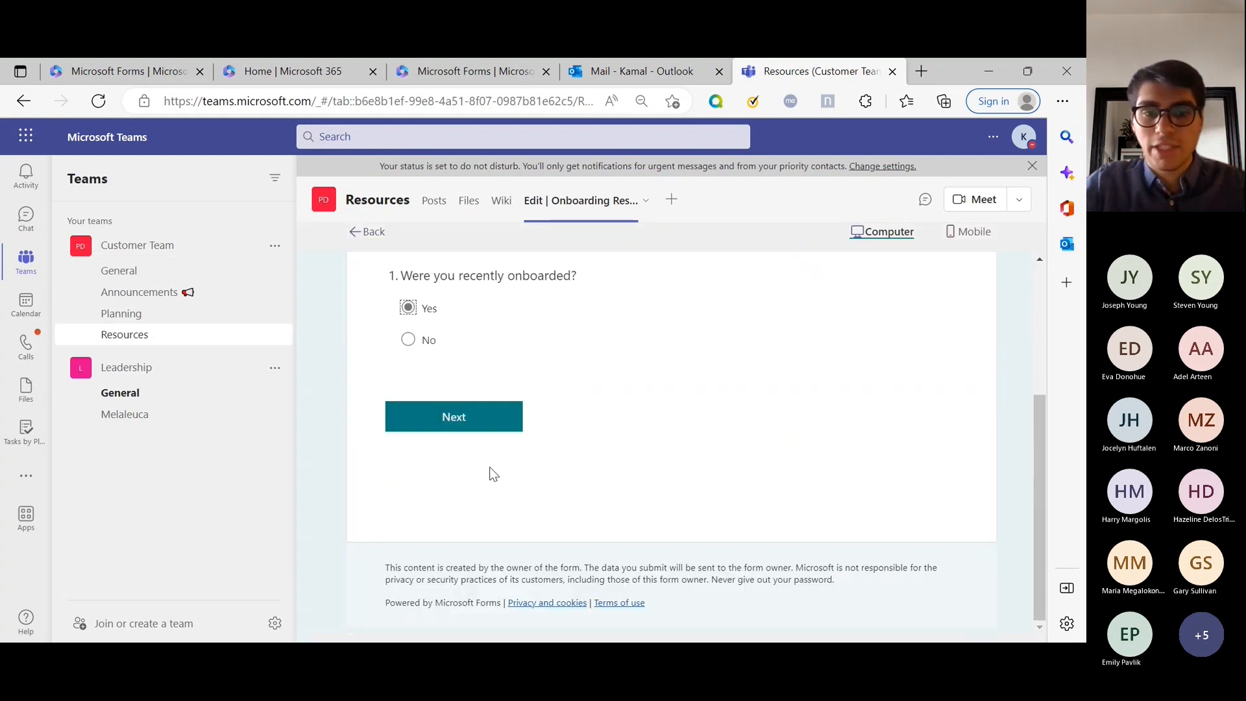
click(425, 343)
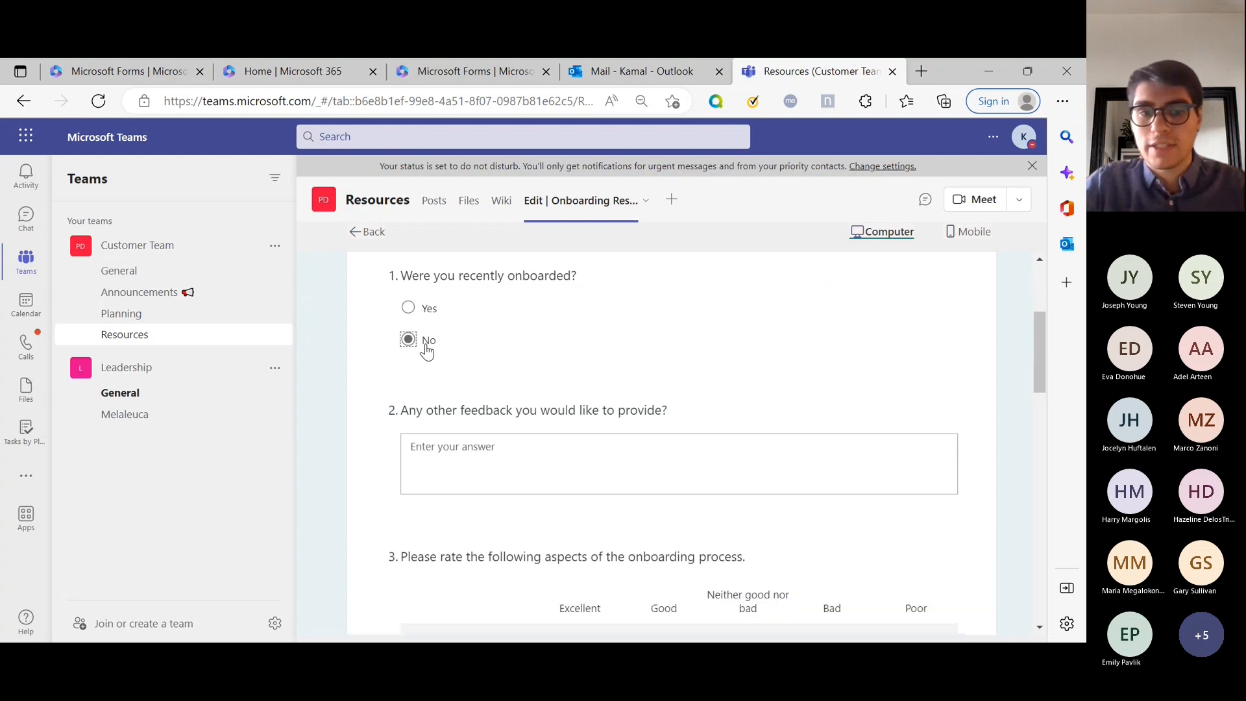
scroll(473, 459, down, 5)
scroll(472, 460, down, 10)
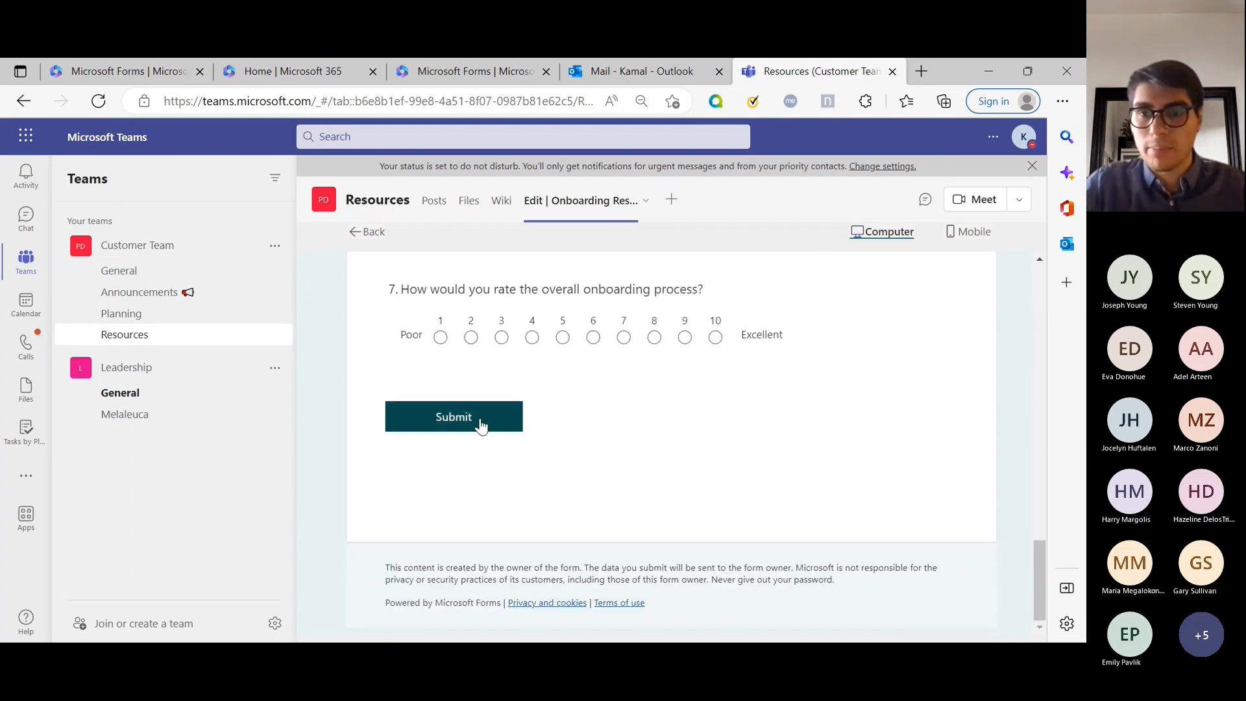
scroll(480, 425, up, 15)
Switch the preview to Mobile and back to Computer, check the options menu, and return to editing.
click(970, 237)
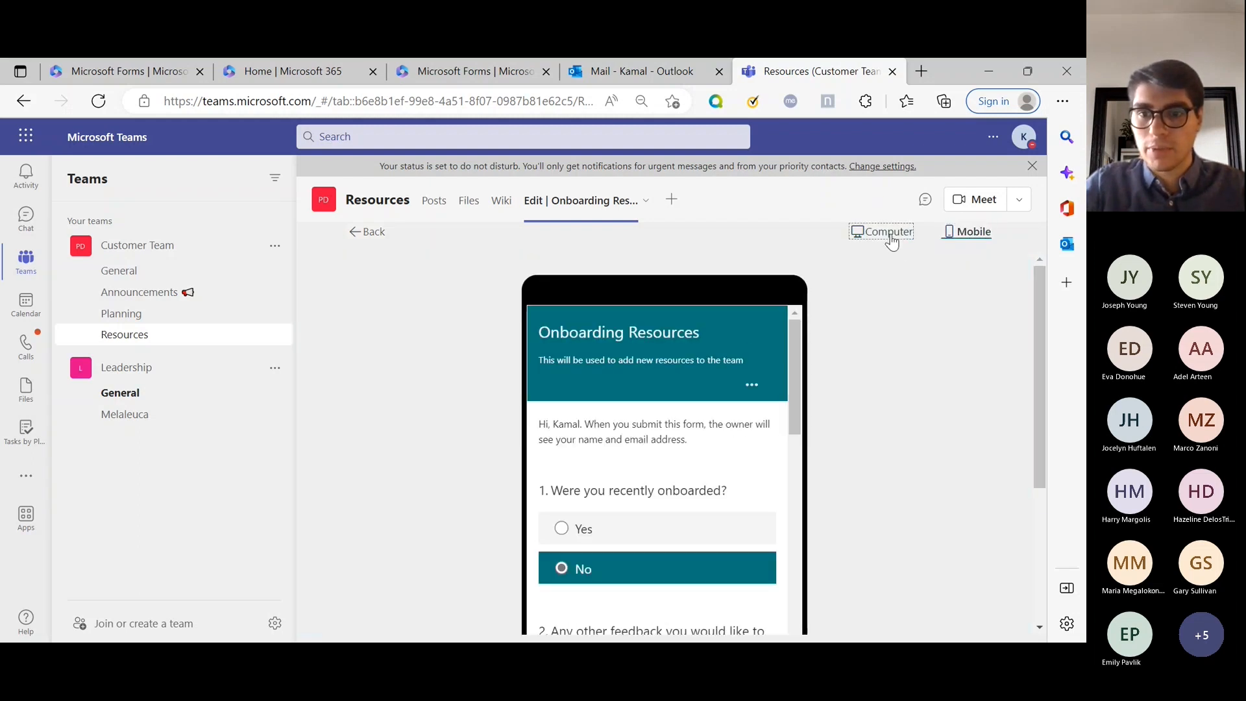
click(889, 234)
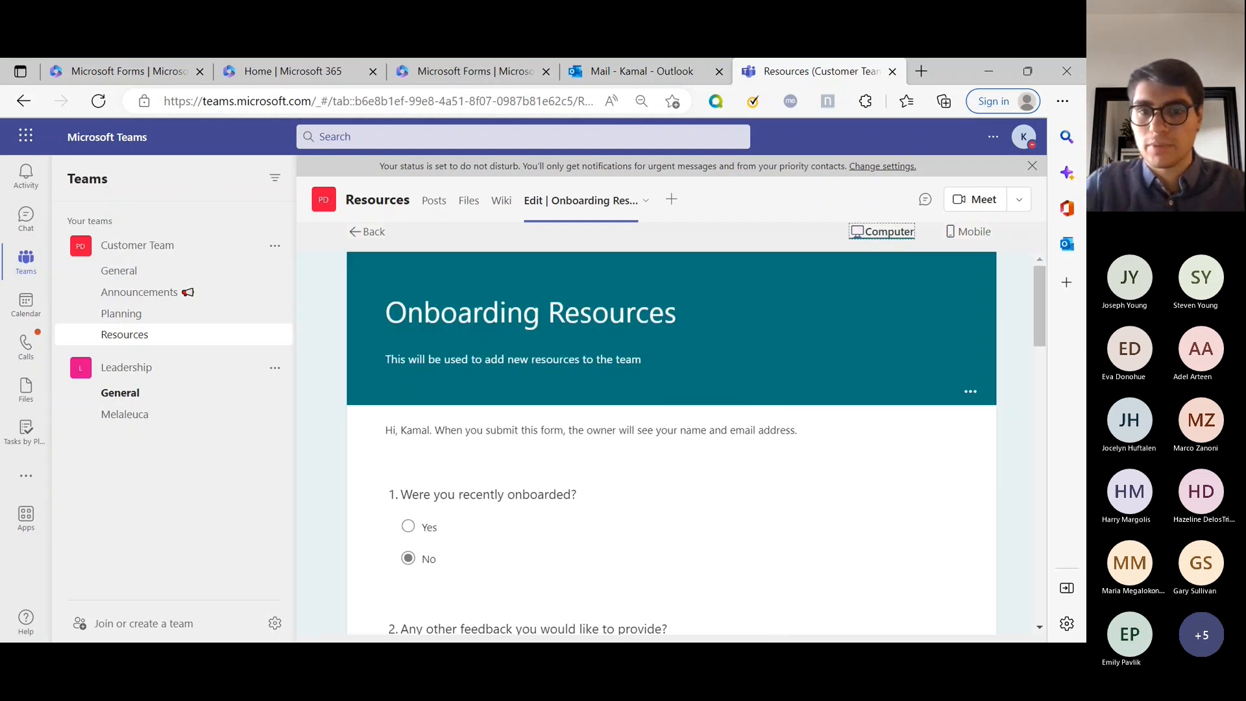
click(973, 393)
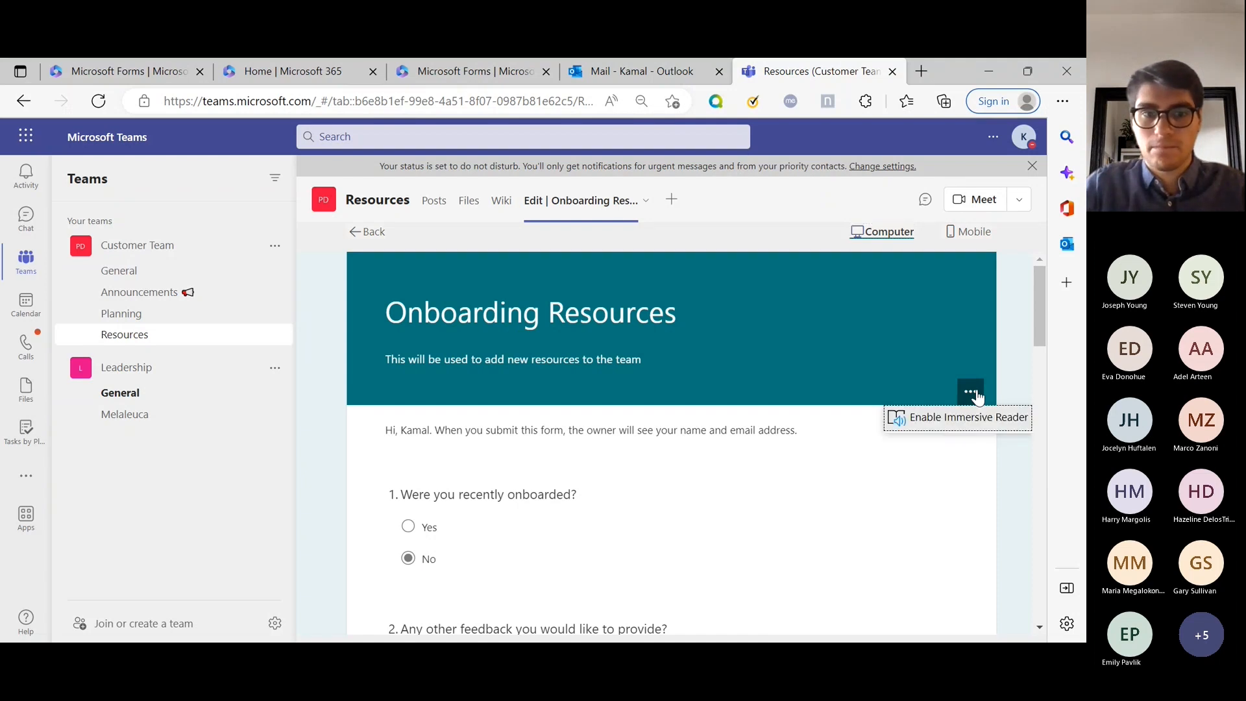
click(367, 232)
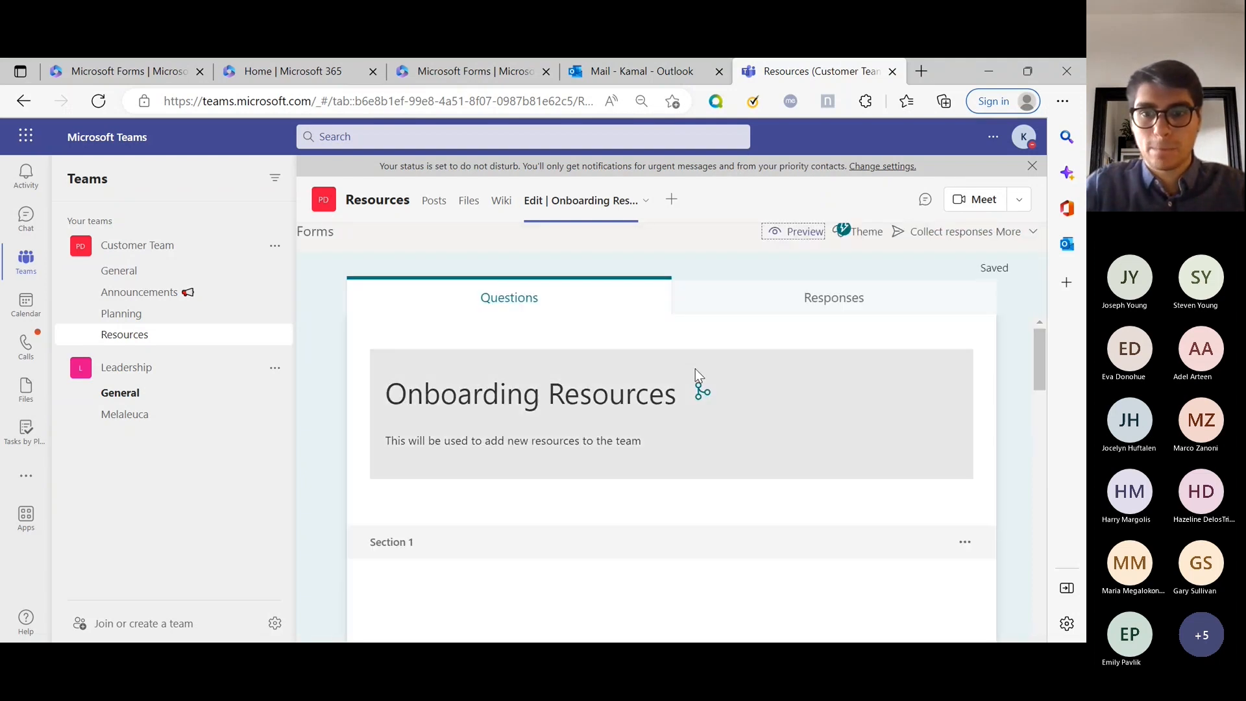
Confirm the Responses tab shows 0 responses, then preview the form from Questions.
scroll(695, 368, down, 3)
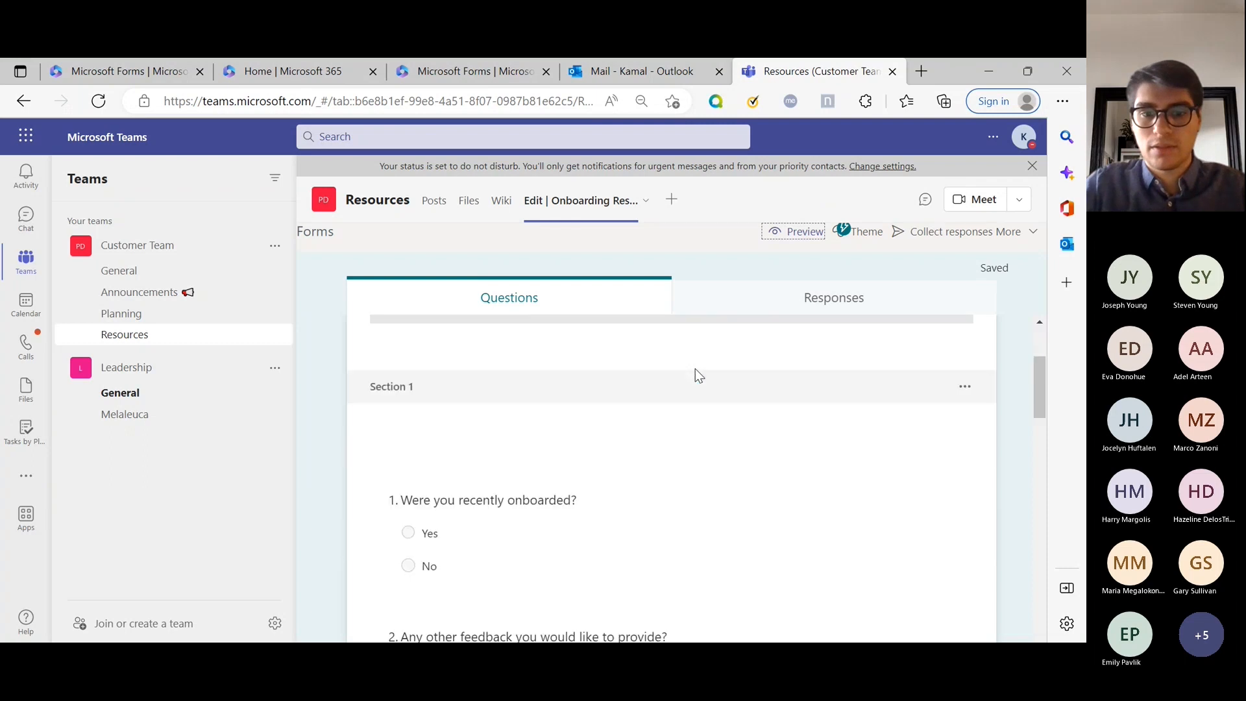
scroll(695, 369, up, 3)
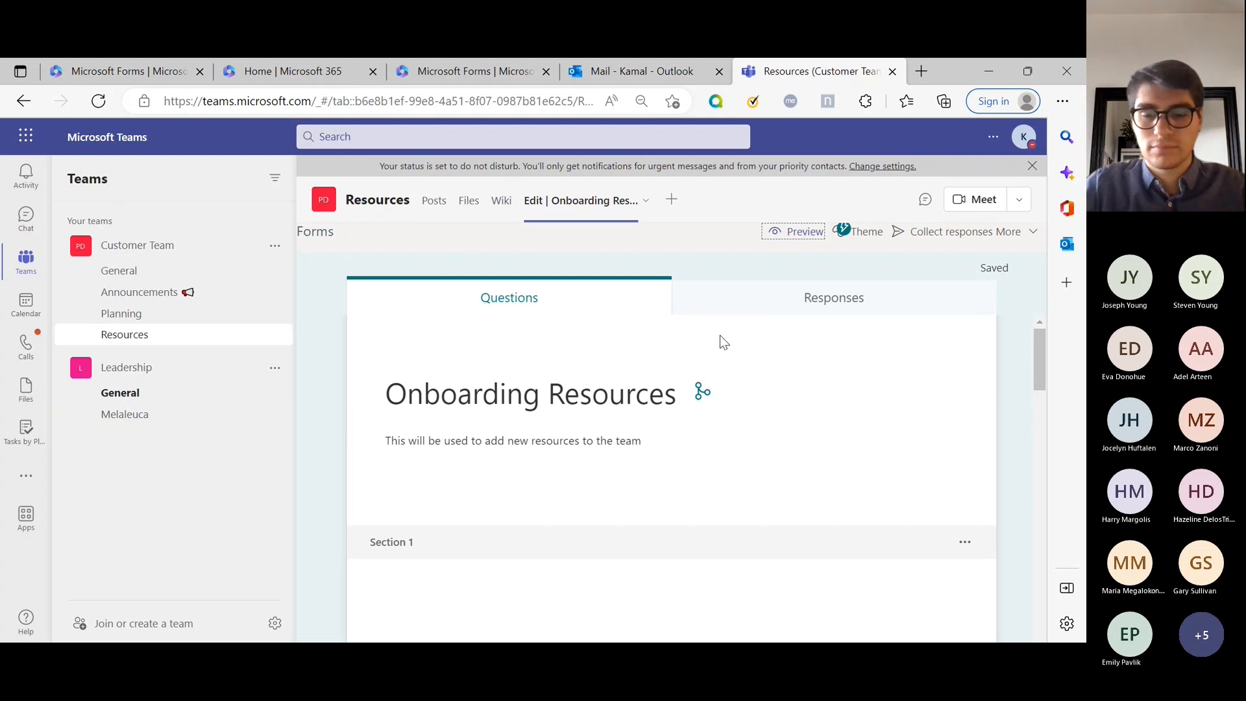
click(767, 304)
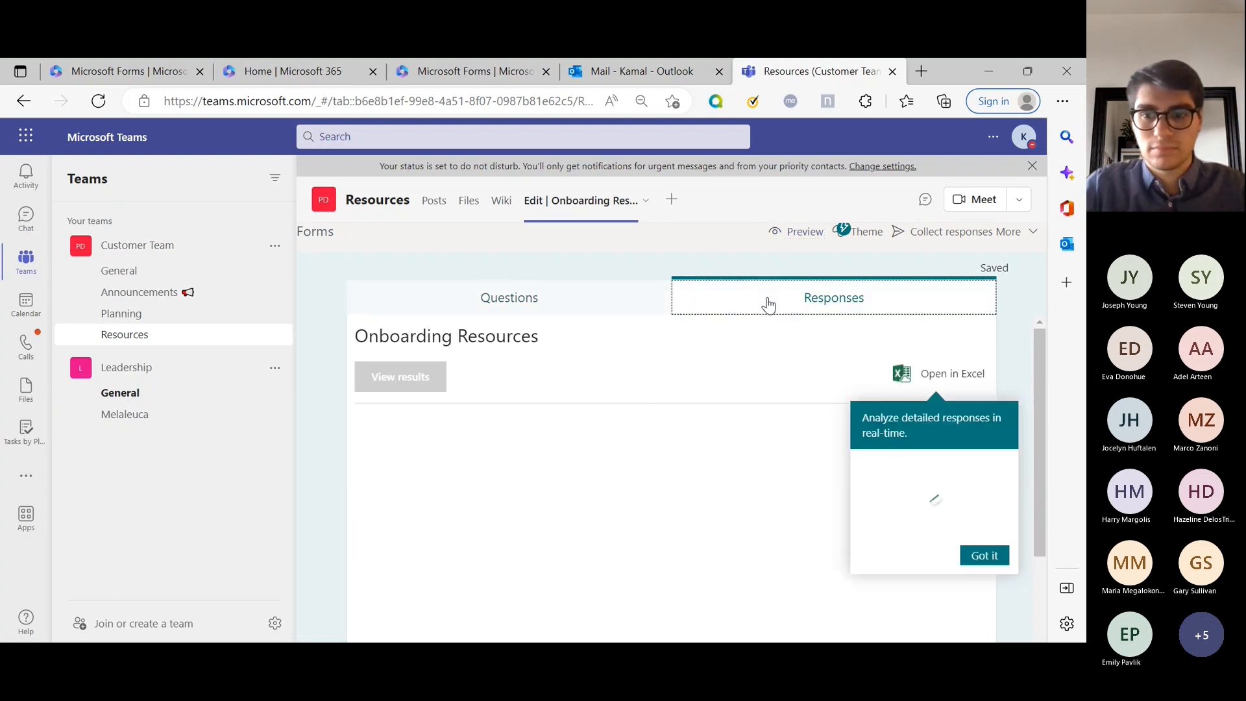
click(581, 310)
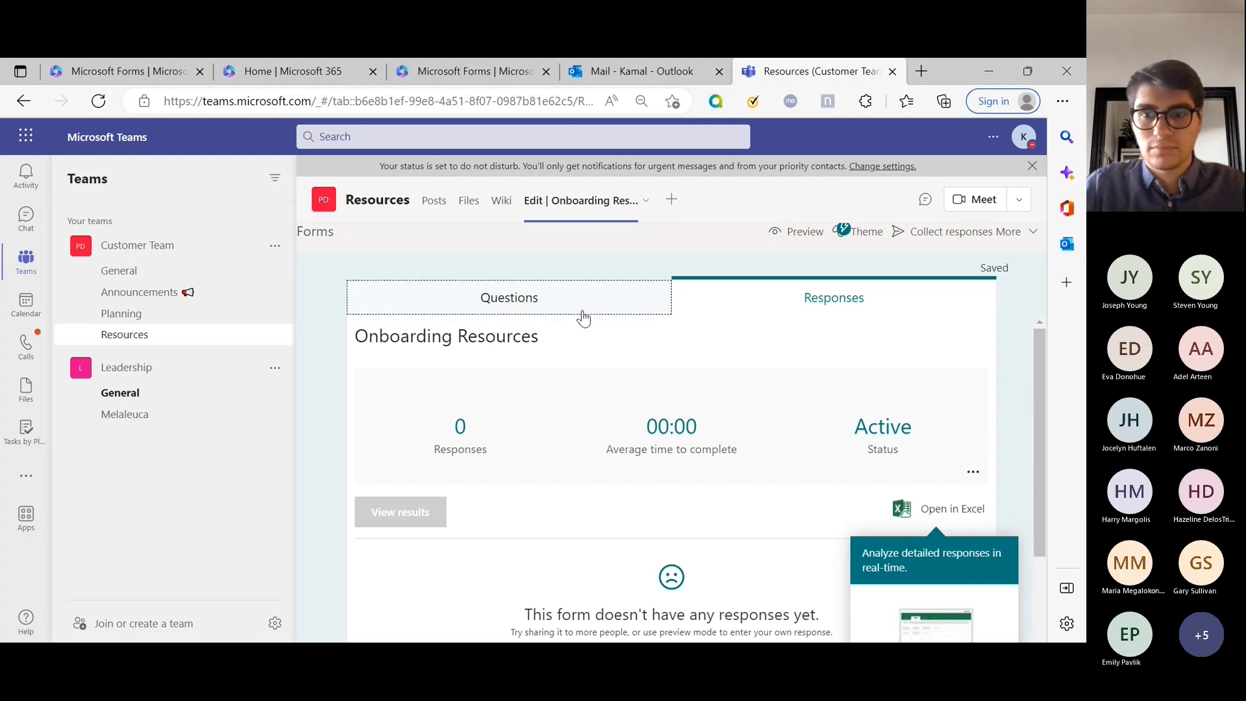
click(802, 233)
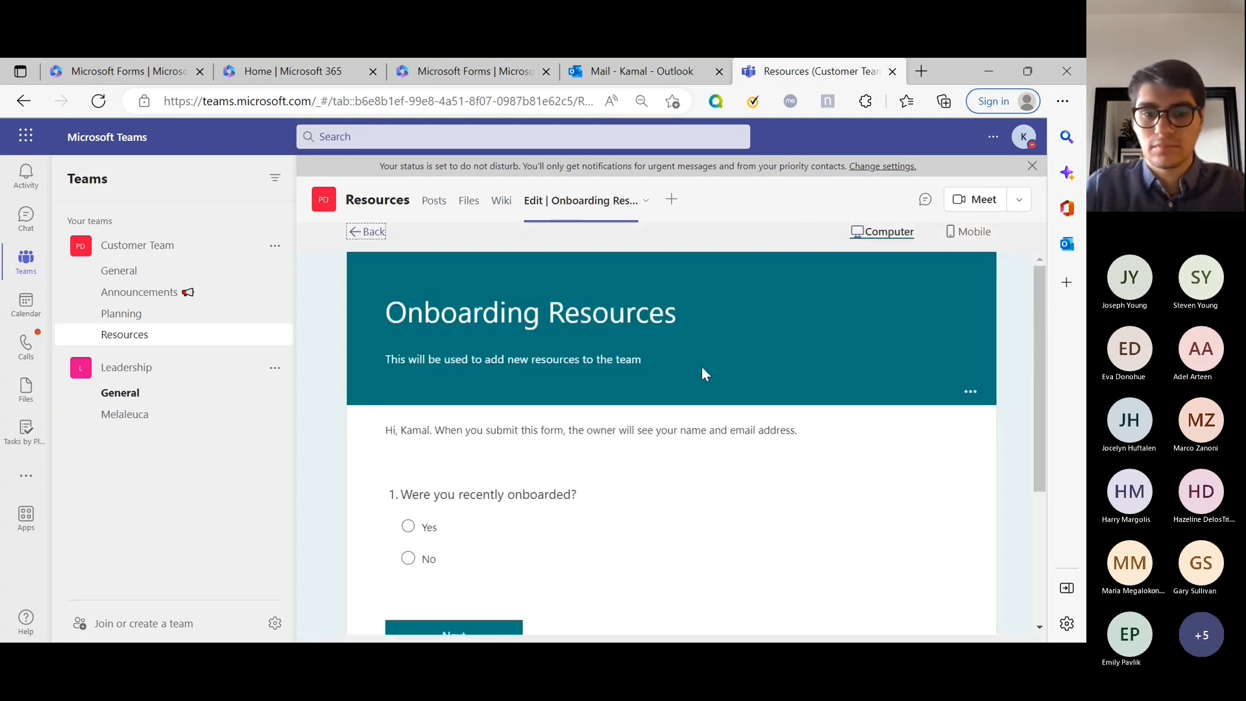
Answer No to question 1 and rate each onboarding aspect, e.g. paperwork Excellent, Benefit review Good.
click(421, 527)
click(426, 559)
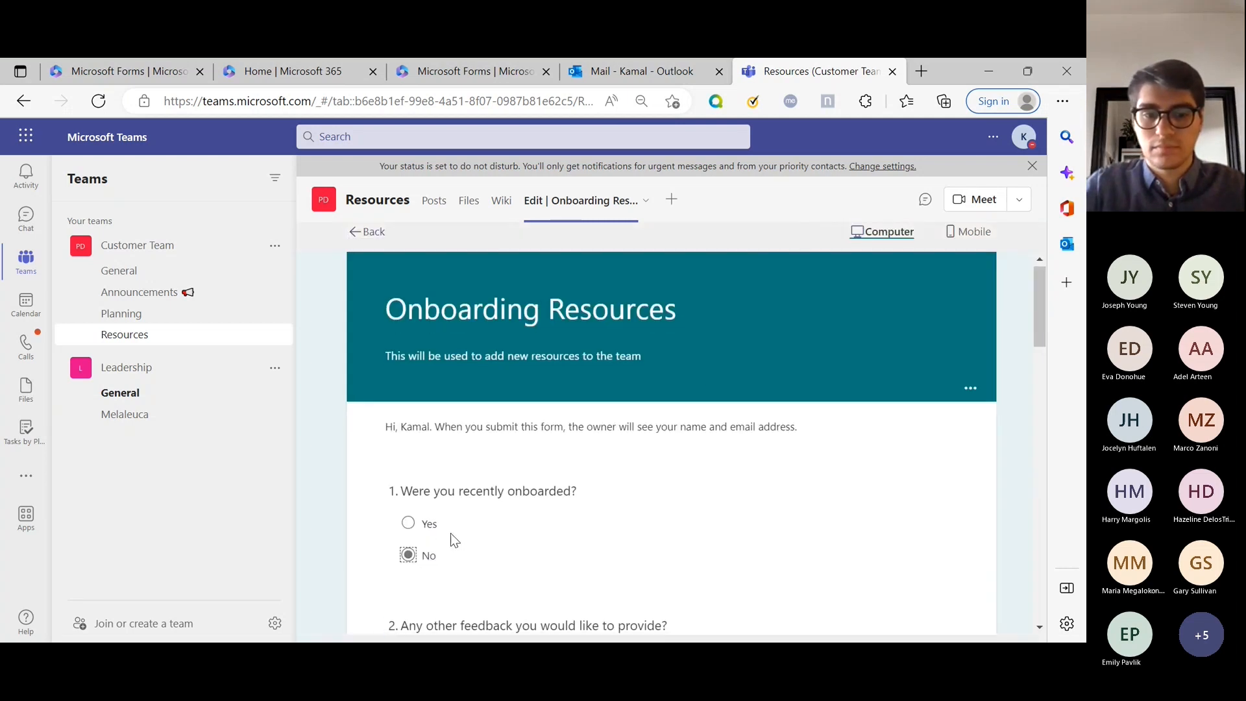
scroll(454, 540, down, 5)
click(470, 334)
click(576, 523)
click(664, 566)
scroll(713, 539, down, 2)
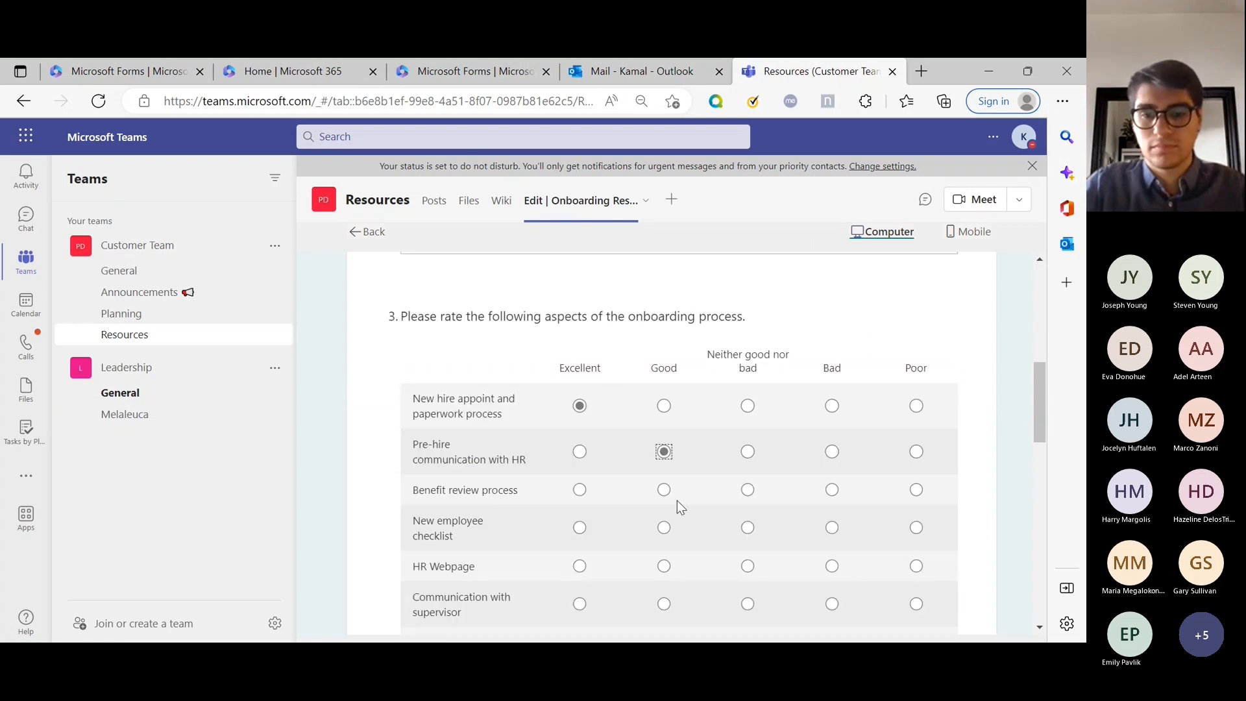
click(677, 500)
scroll(677, 500, down, 4)
click(832, 297)
click(915, 427)
click(832, 374)
click(663, 426)
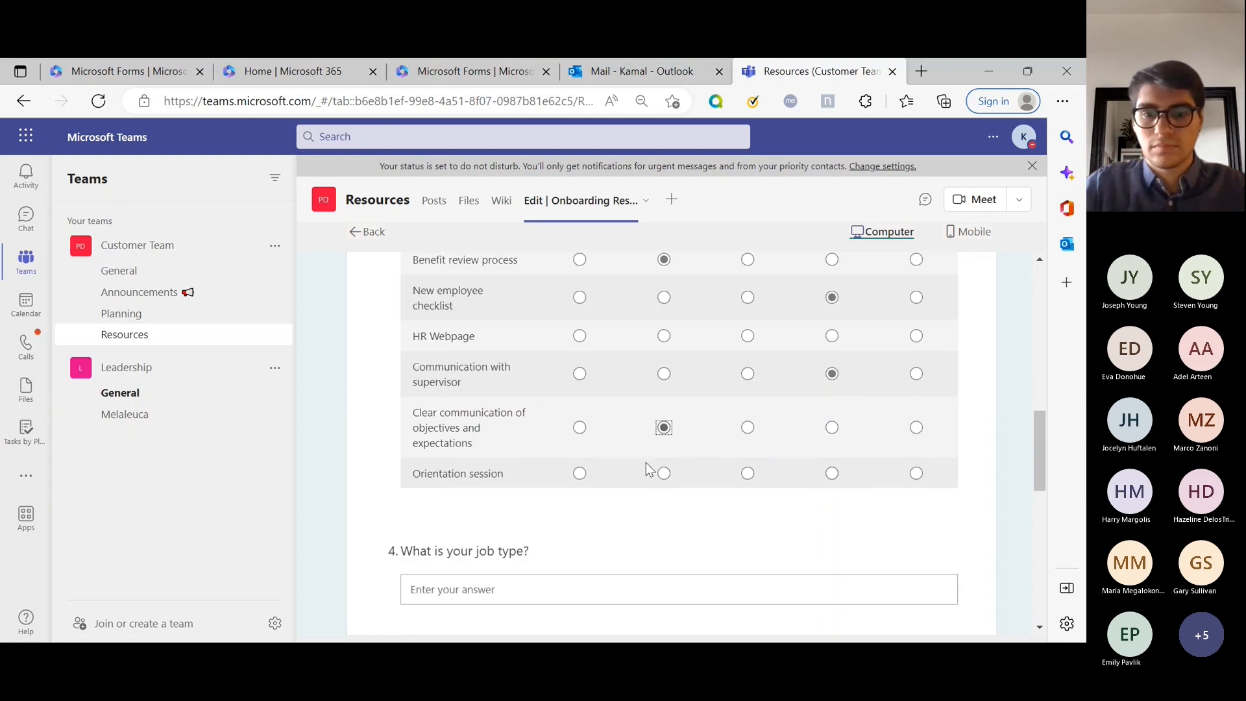
click(579, 473)
click(579, 336)
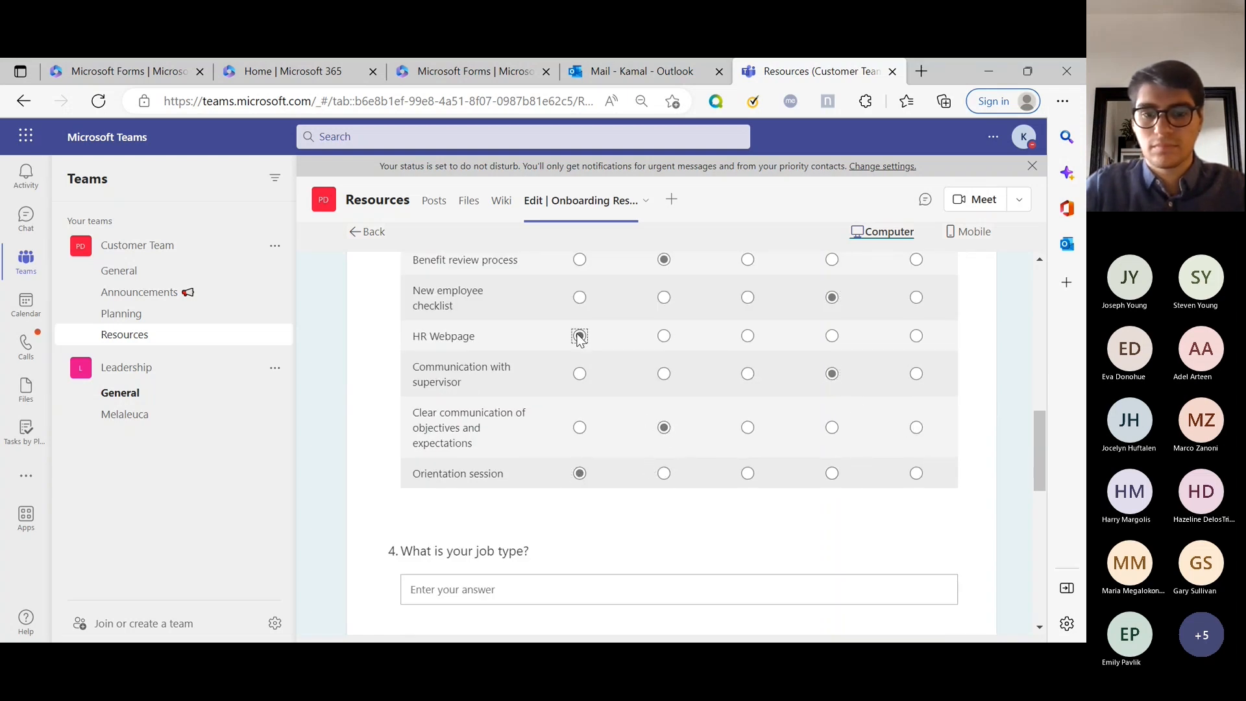
scroll(582, 386, down, 3)
Enter job type 'CEO', department 'IT', rate the overall process 10, and submit.
click(570, 408)
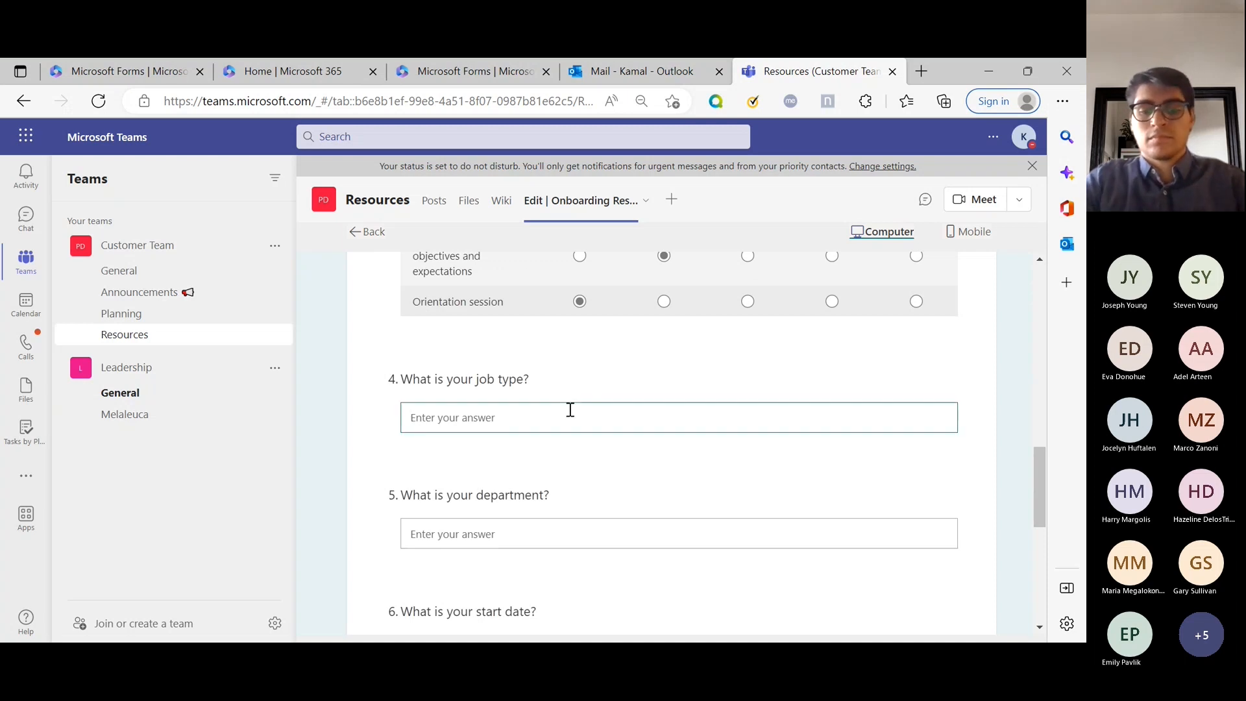
text(CEO)
key(Tab)
scroll(636, 363, down, 2)
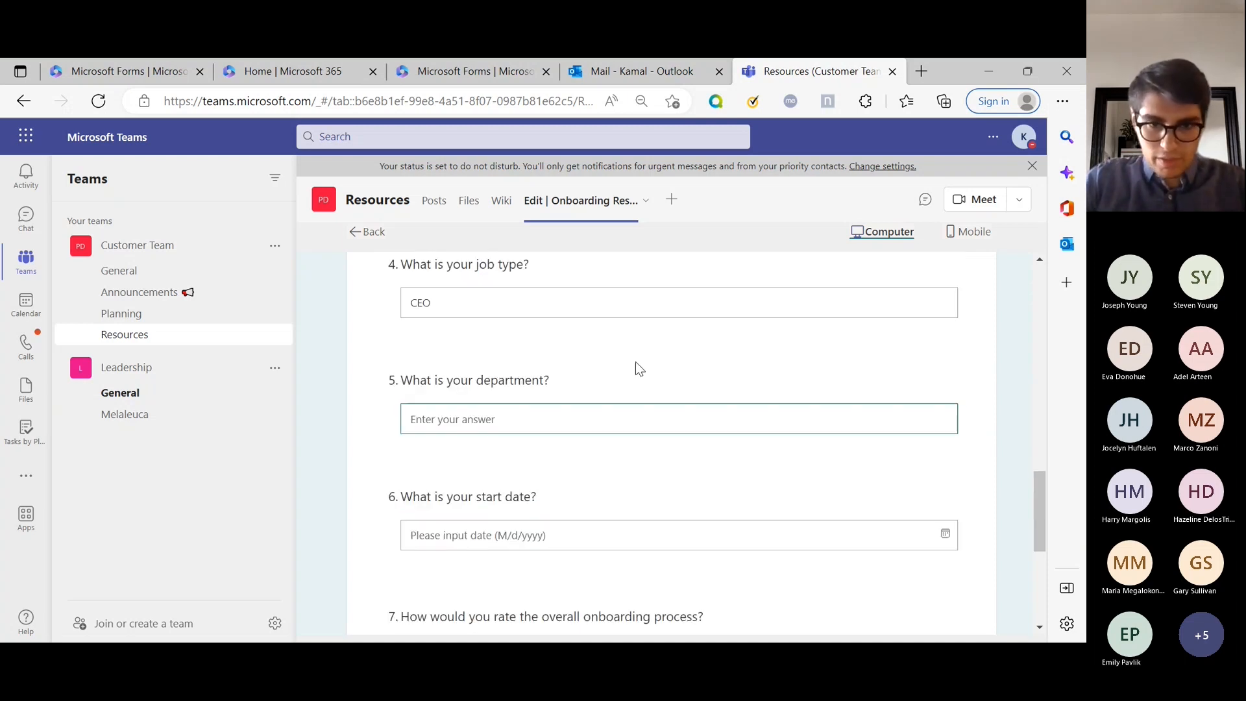
text(IT)
key(Tab)
scroll(648, 364, down, 4)
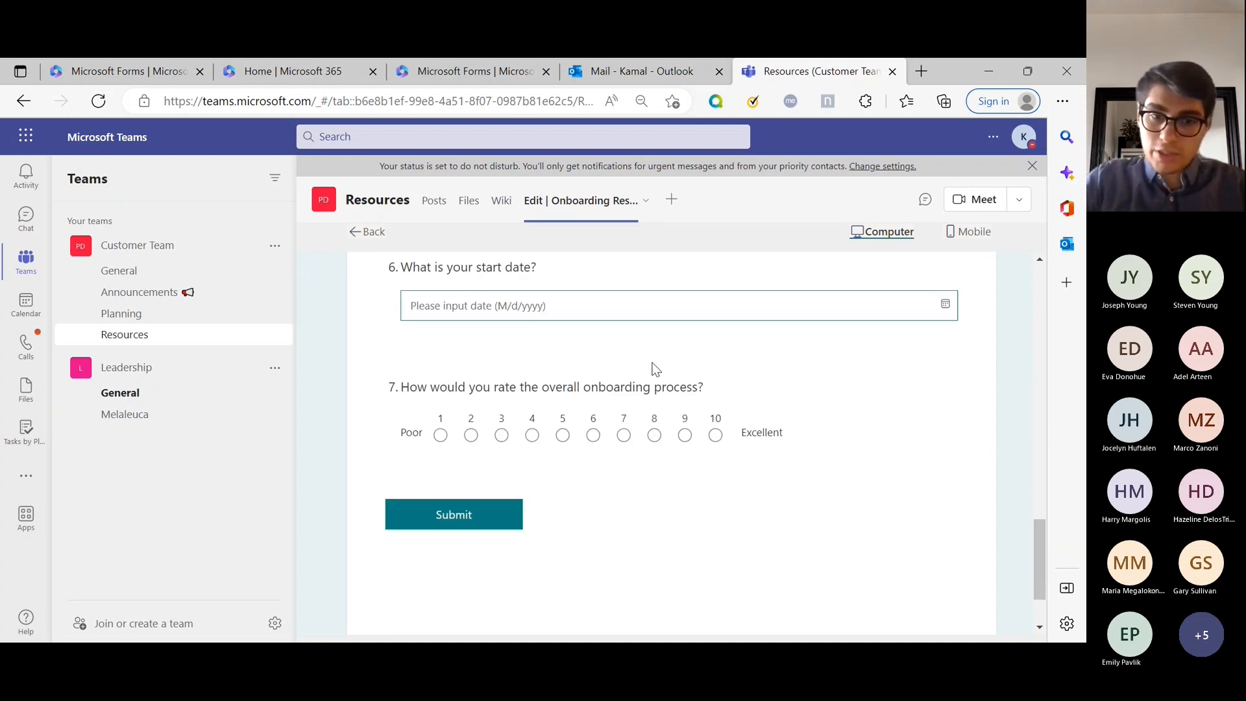
scroll(616, 370, up, 1)
click(716, 494)
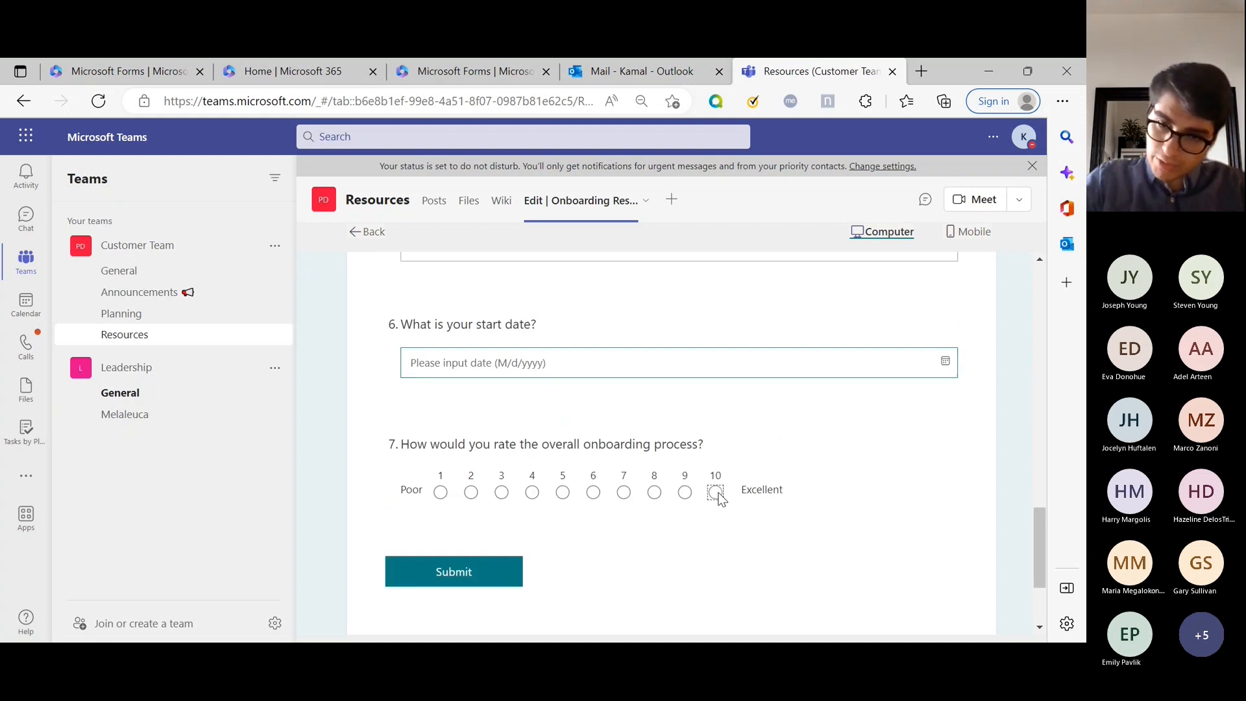
click(458, 575)
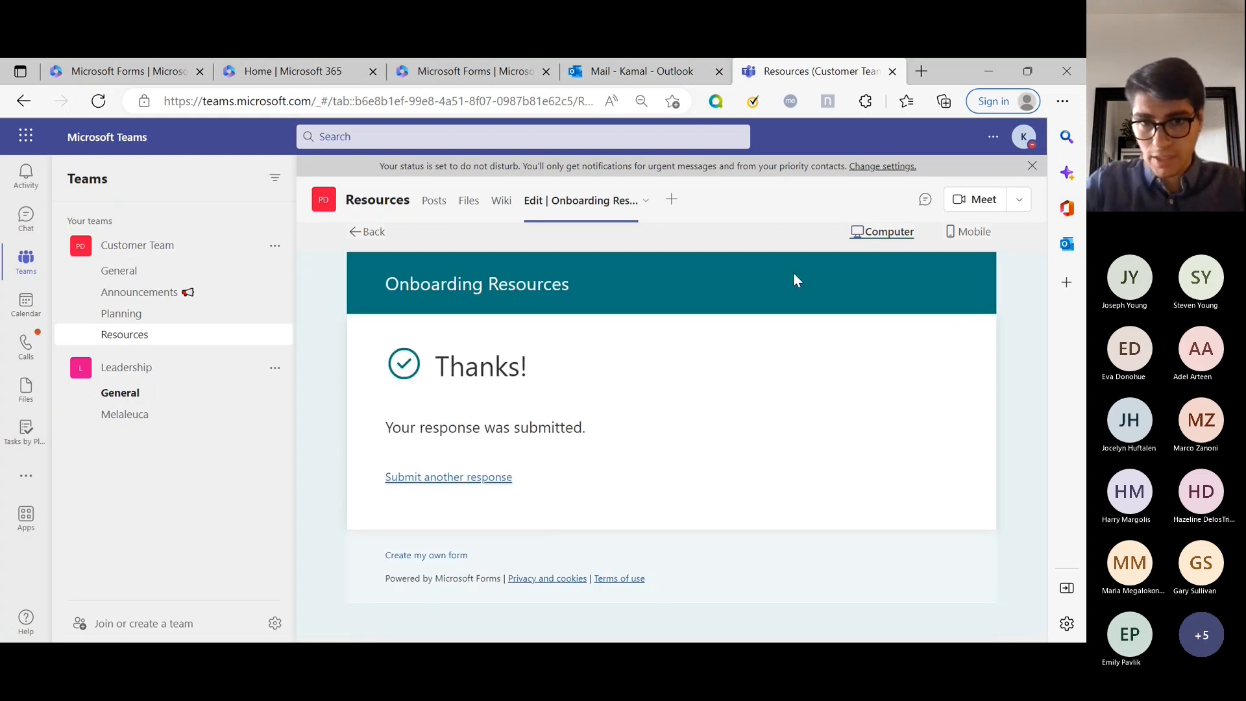
Open the Responses summary and highlight the 1 response and 00:24 average time.
click(365, 232)
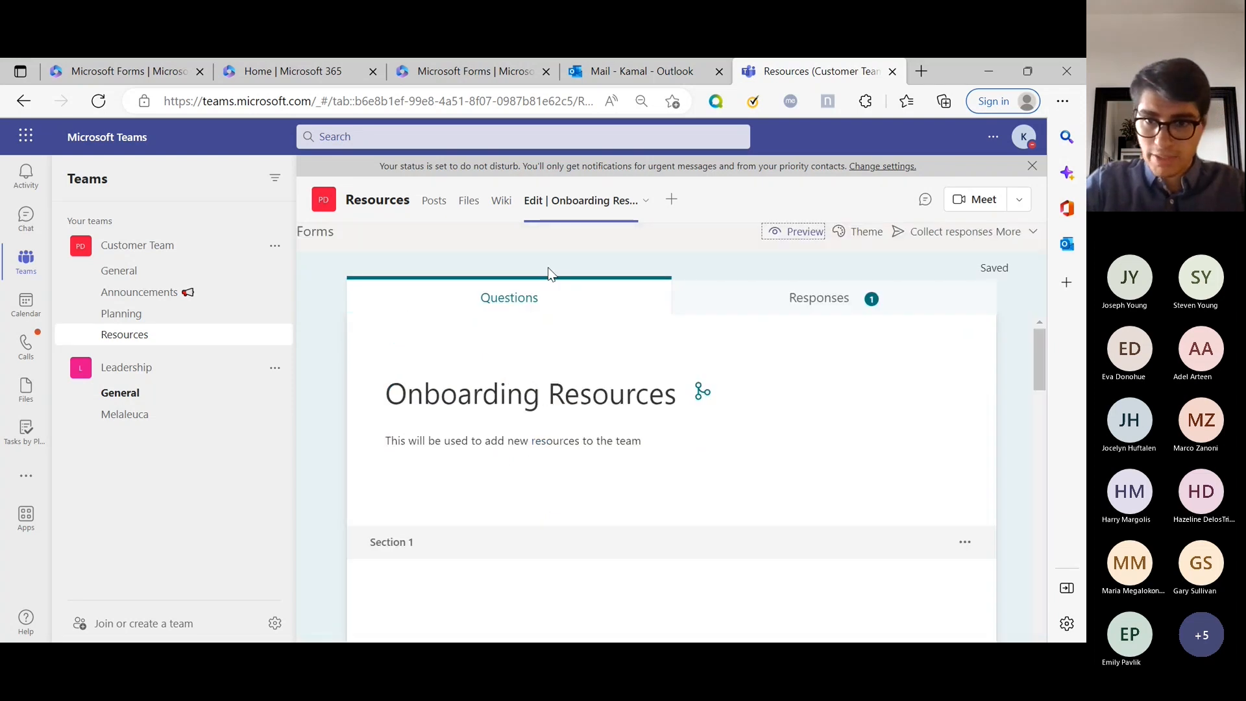
click(870, 305)
drag(673, 424, 718, 450)
drag(440, 428, 821, 418)
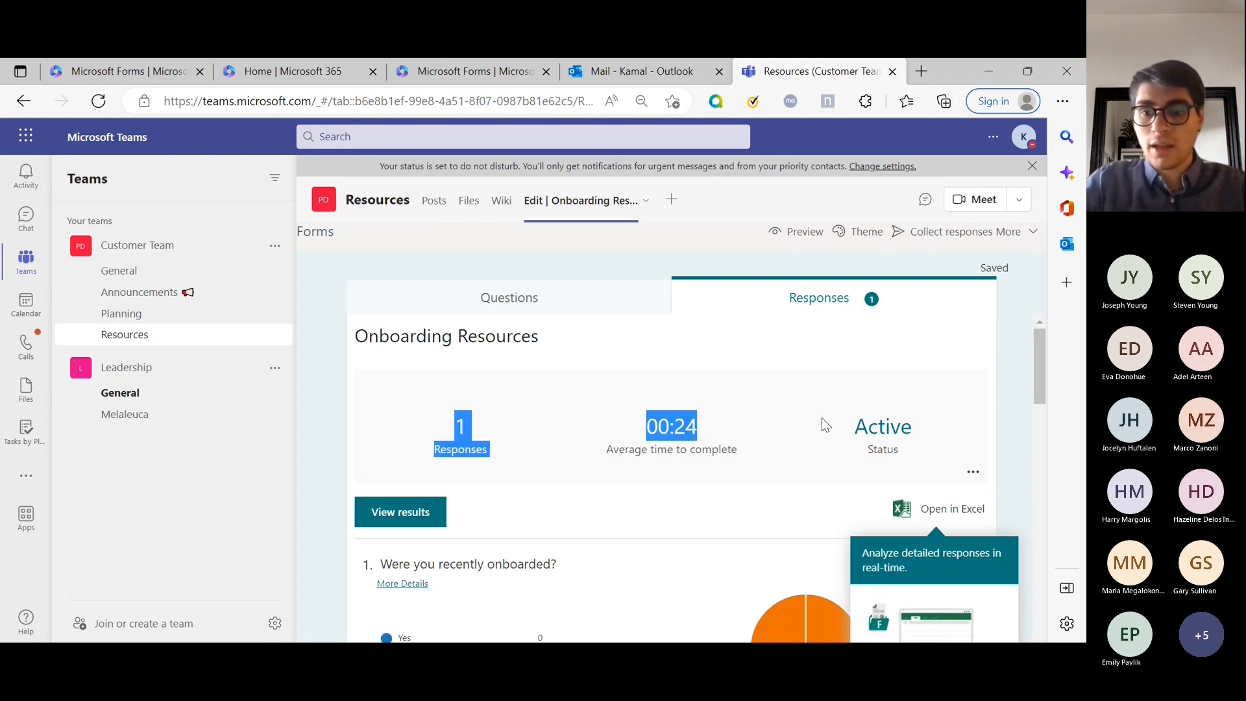
scroll(676, 381, down, 5)
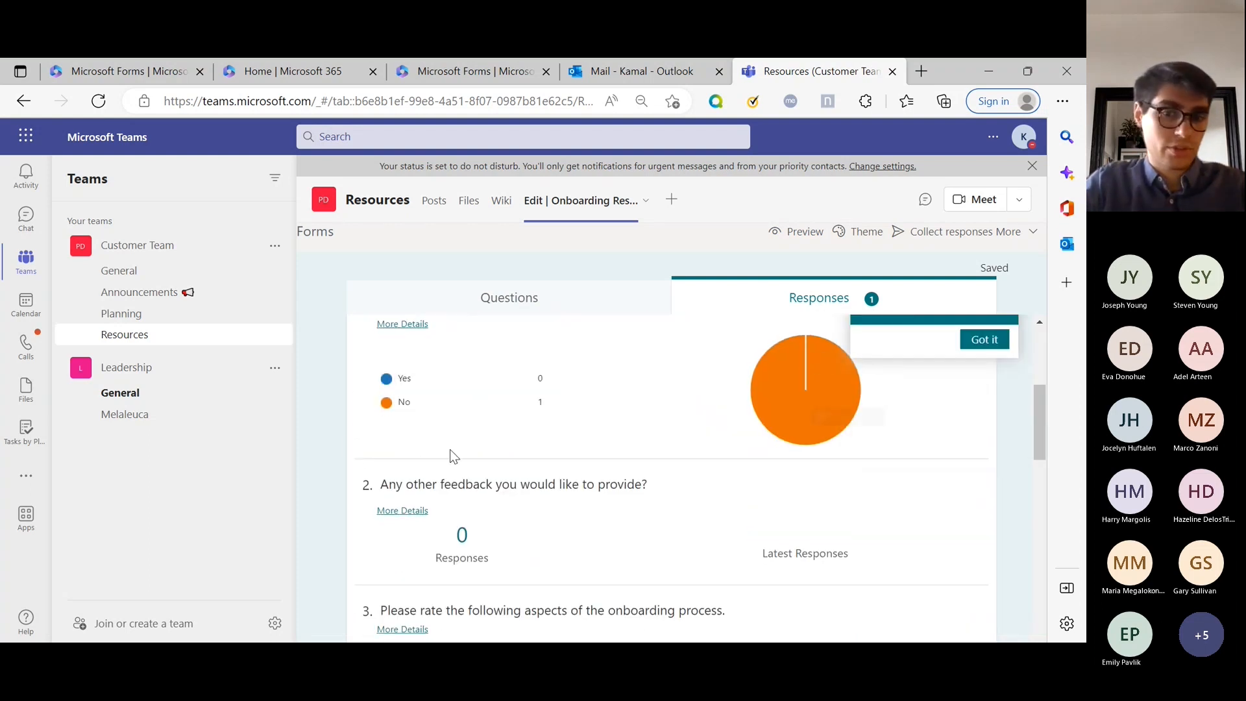
mouse_move(807, 417)
Scroll through each question's chart and latest responses, then open View results.
scroll(808, 416, down, 6)
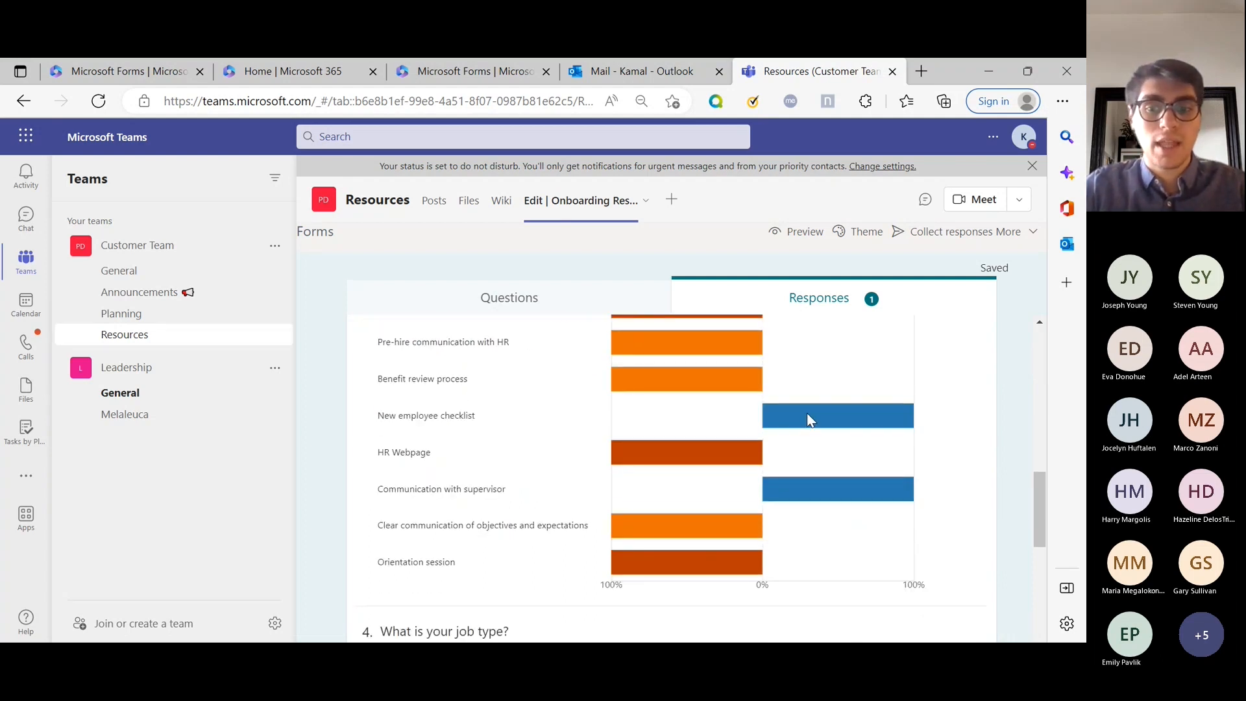
scroll(807, 417, down, 4)
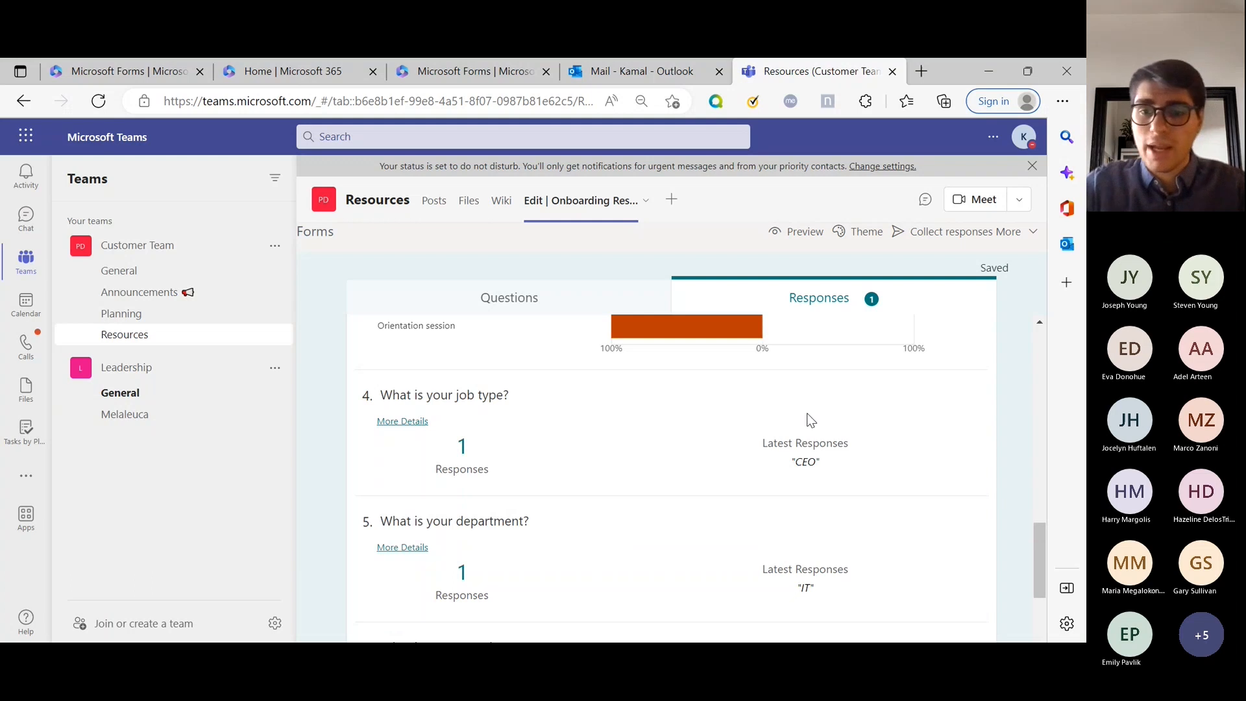
scroll(807, 415, up, 3)
scroll(796, 554, down, 4)
scroll(655, 432, down, 1)
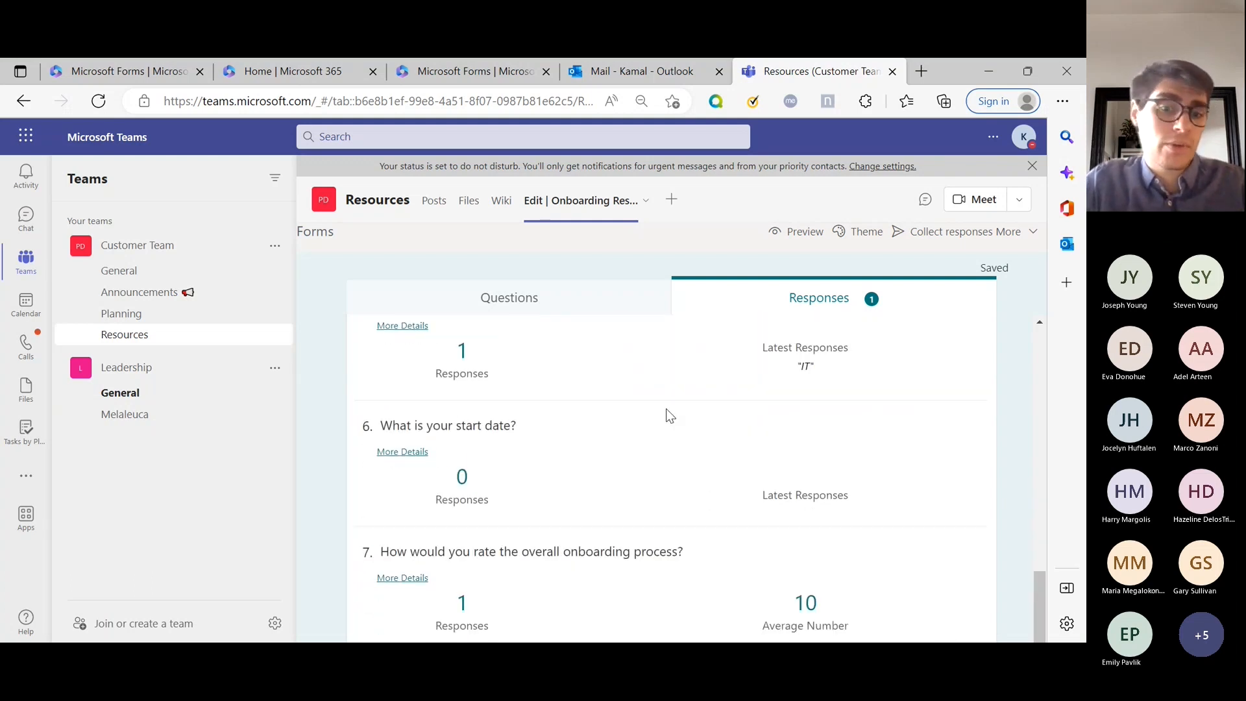
scroll(663, 421, up, 12)
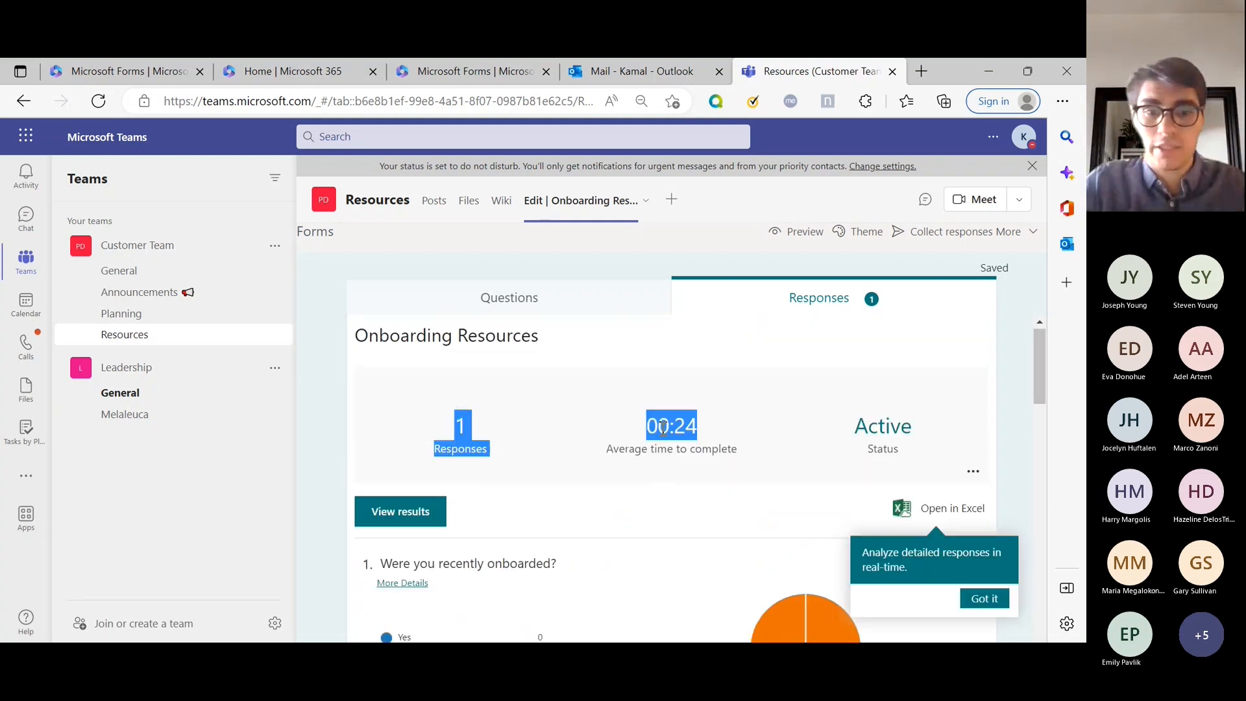
click(1063, 508)
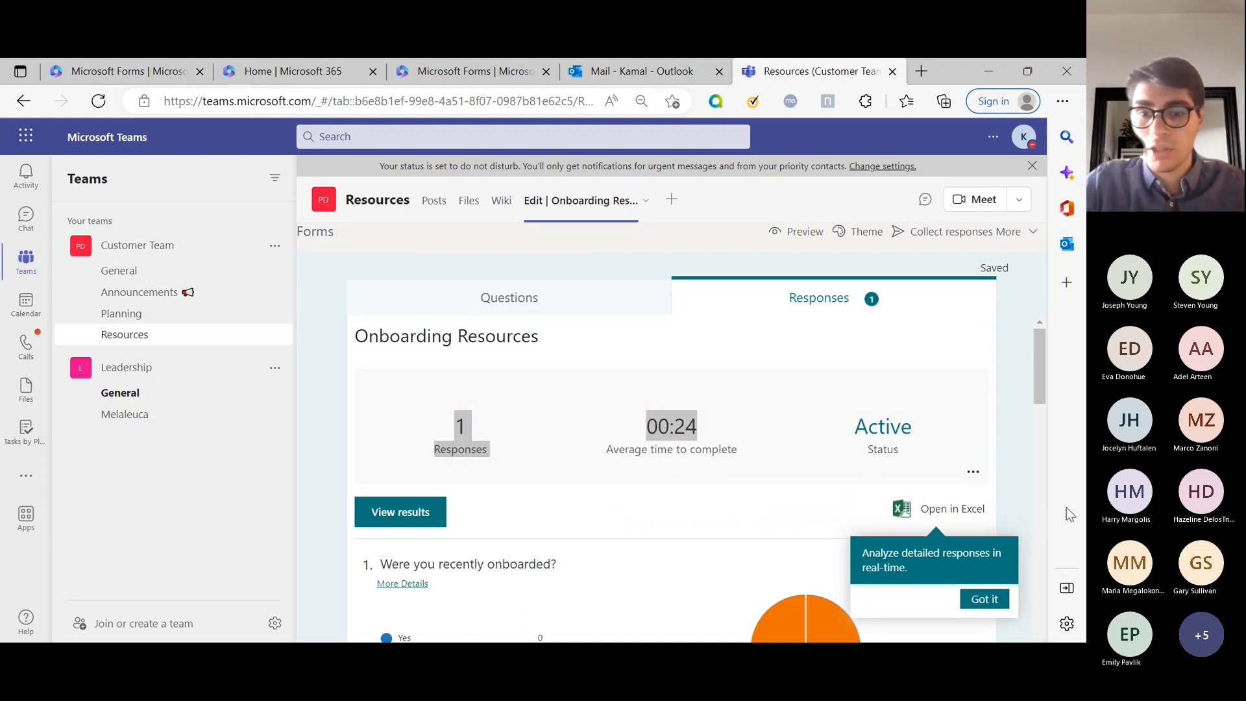
click(925, 115)
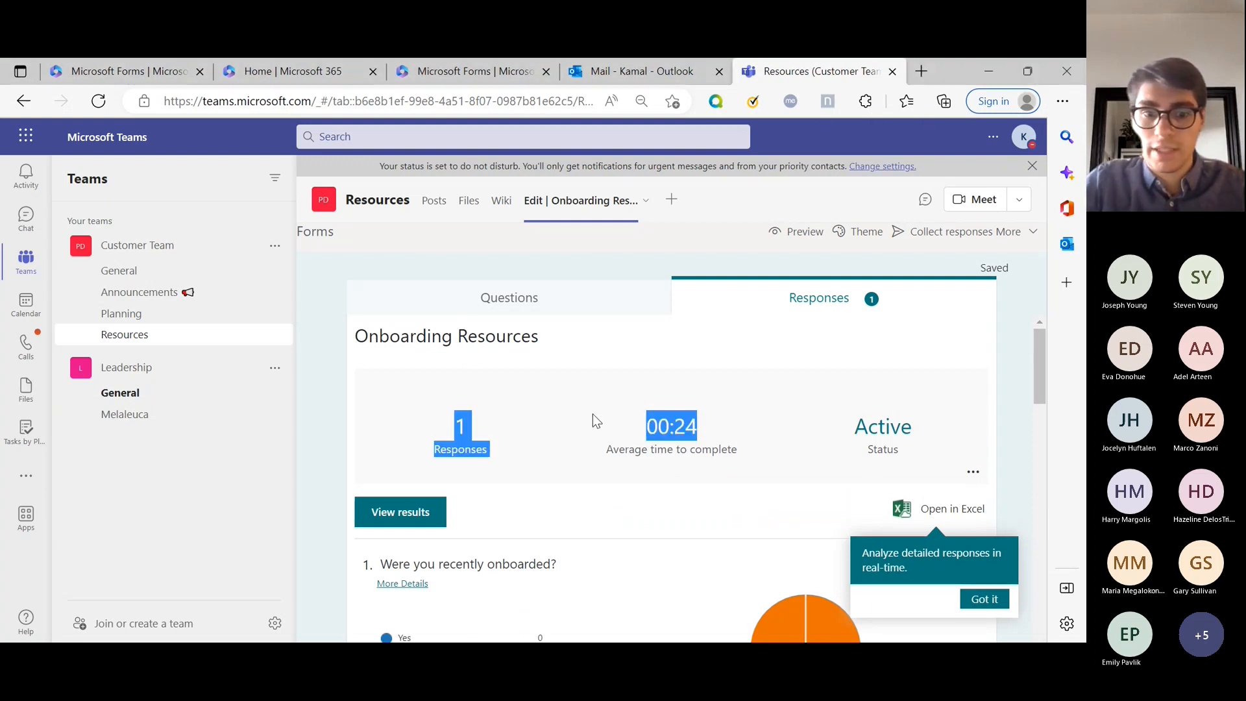
click(418, 510)
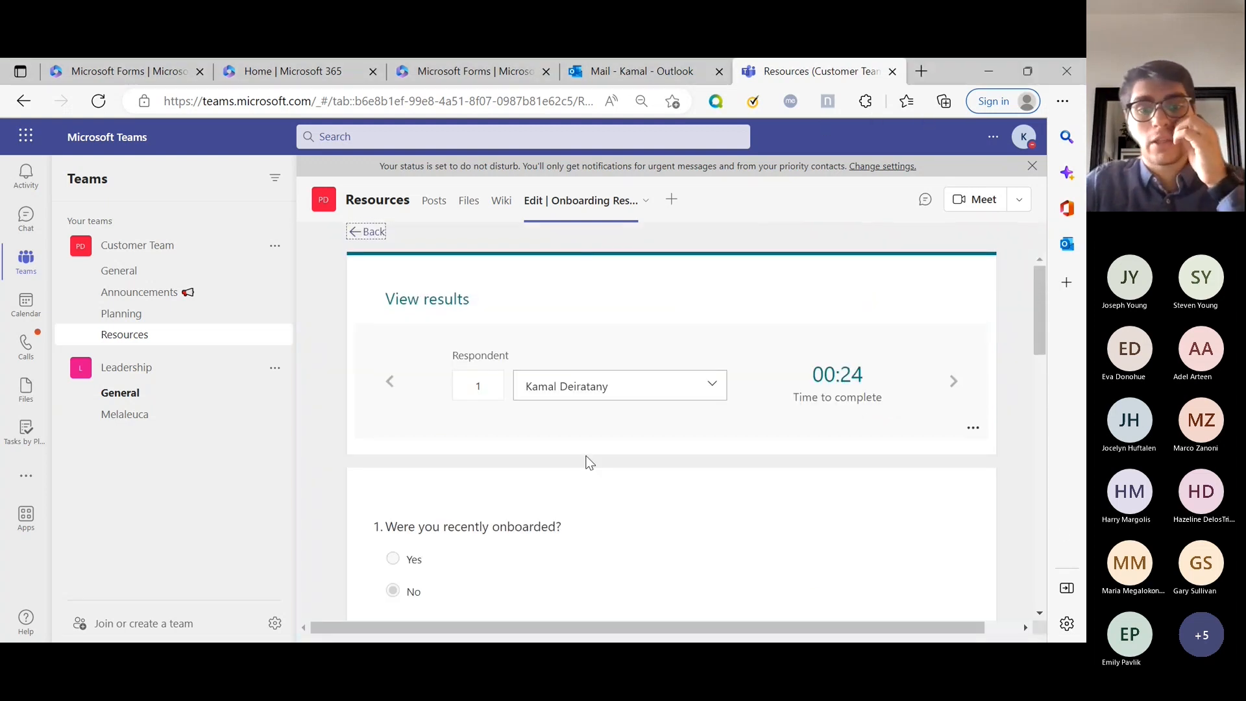
Browse the respondent list, then return to the summary showing start date 0 responses and rating 10.
scroll(586, 462, down, 3)
scroll(588, 462, down, 3)
scroll(587, 436, up, 6)
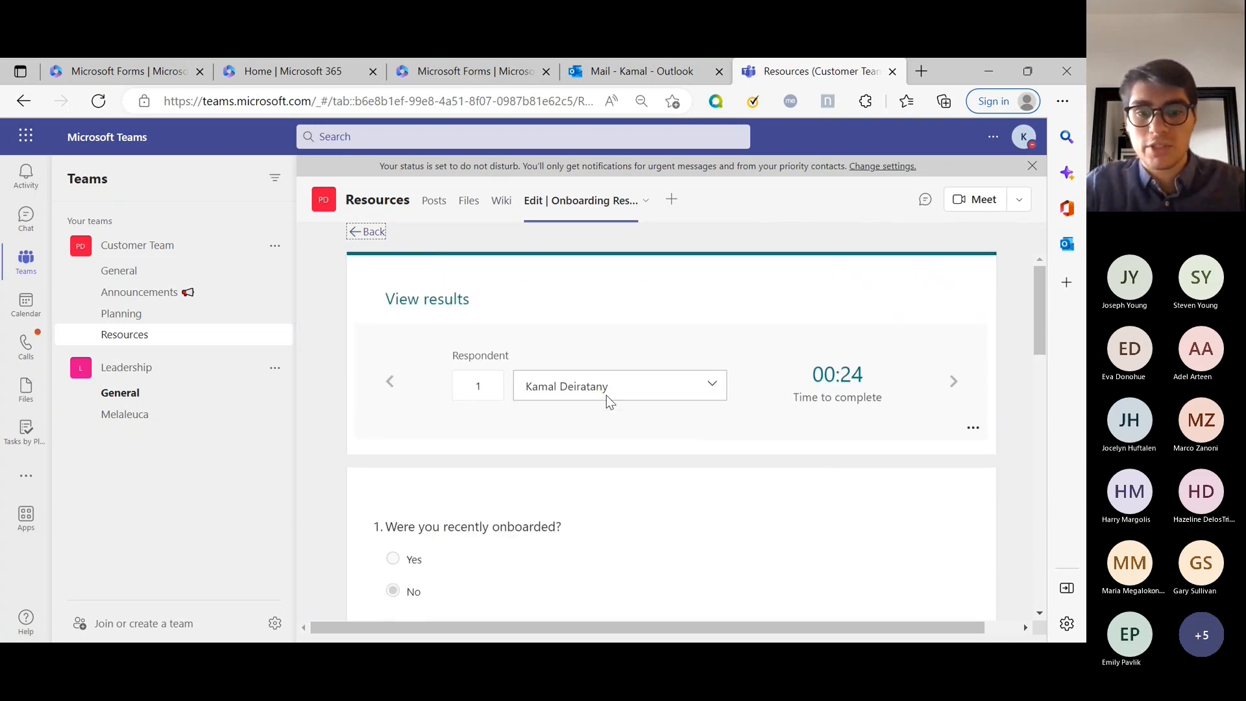
click(606, 396)
click(608, 395)
click(959, 385)
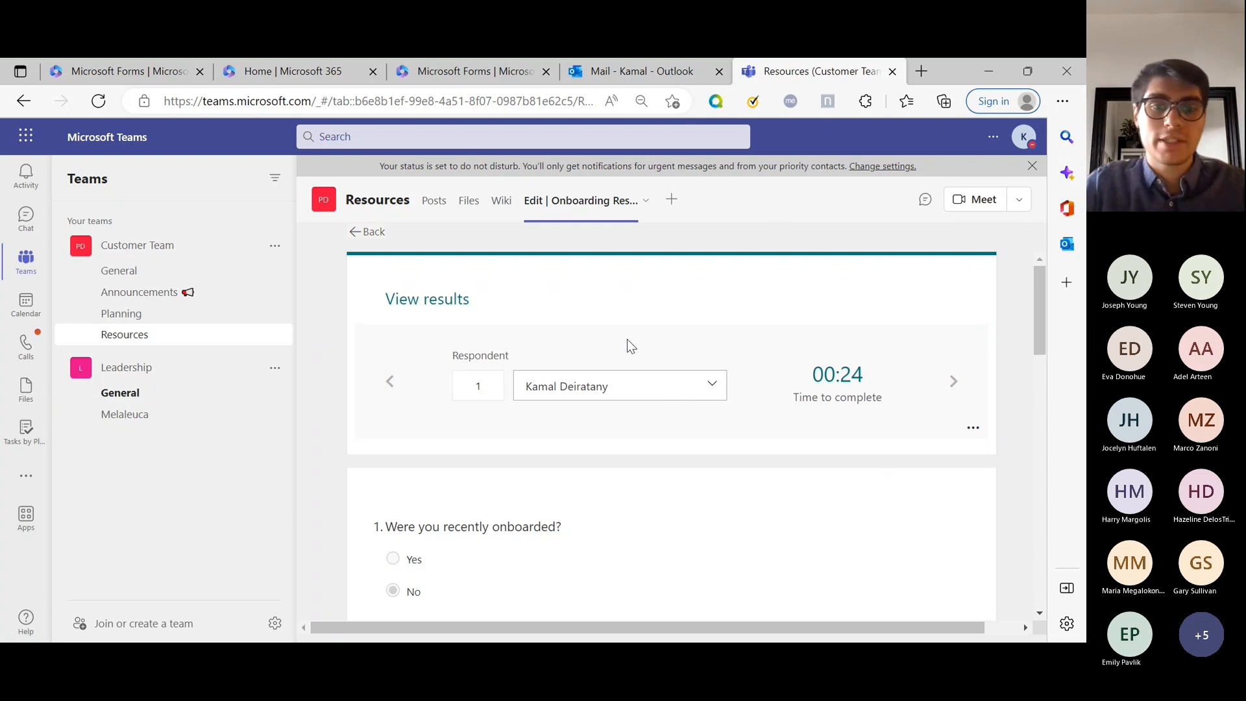
click(370, 232)
scroll(529, 458, down, 10)
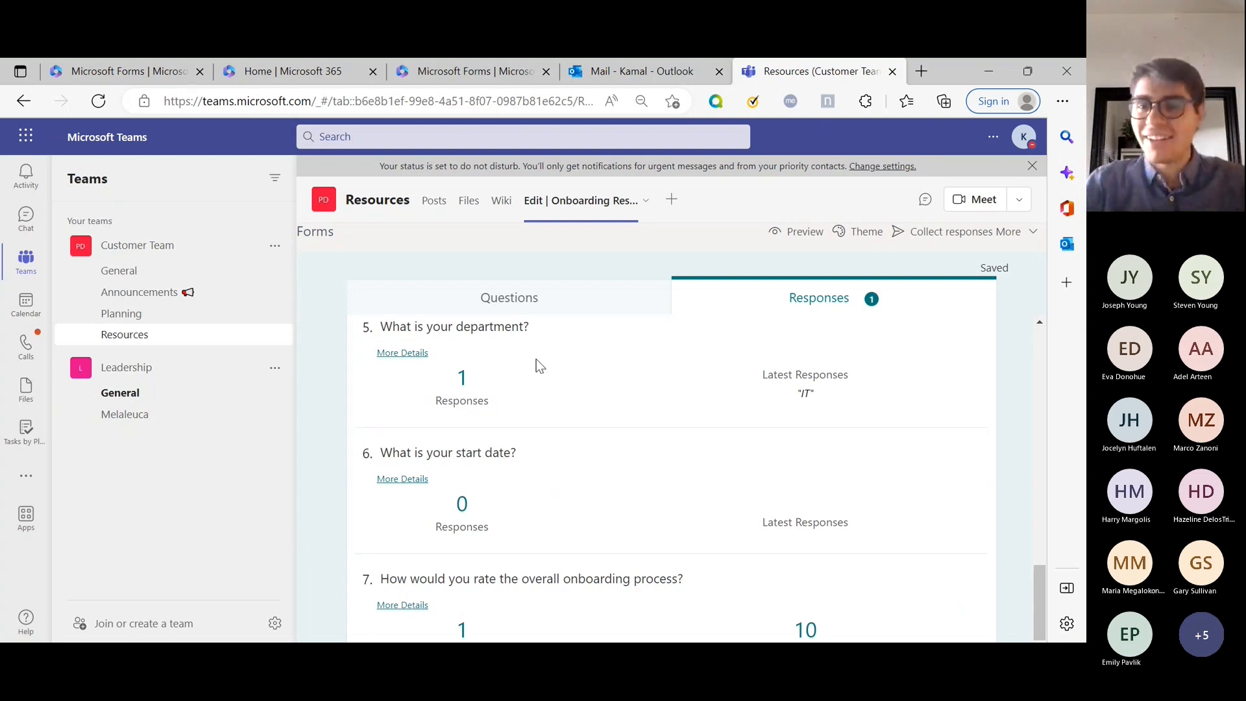
Switch back to editing the Onboarding Resources questions.
click(512, 302)
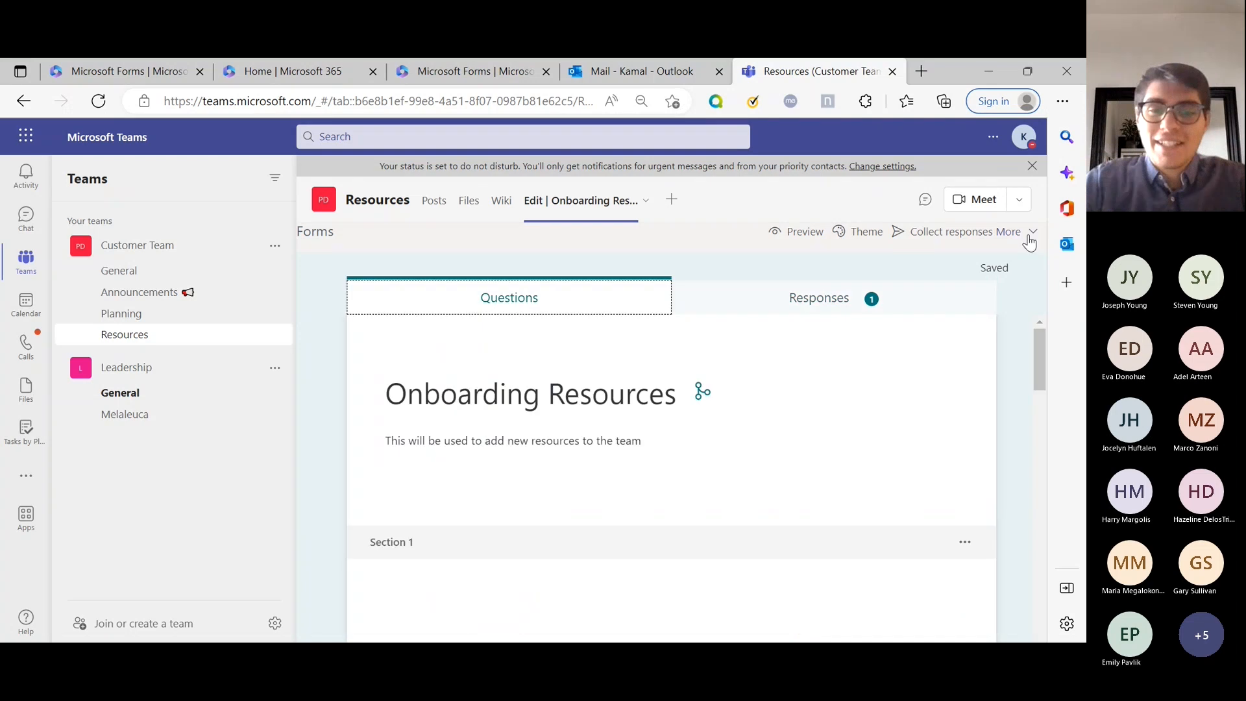
click(1021, 235)
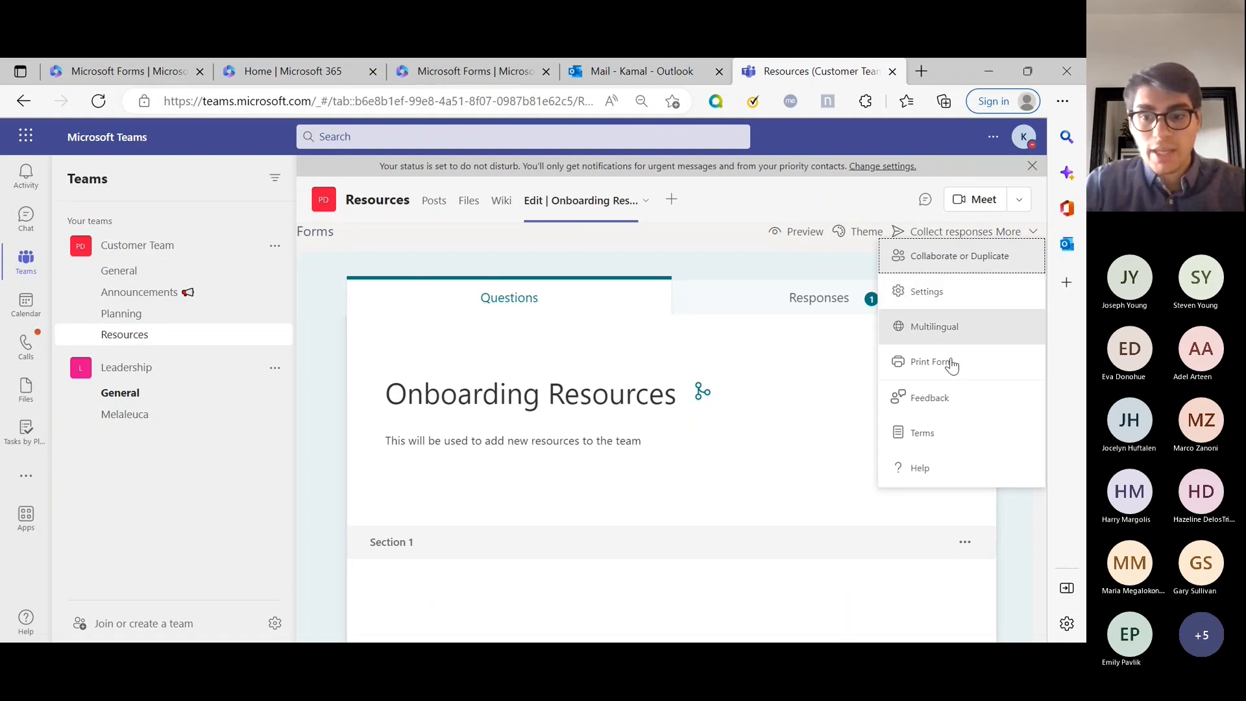
click(1036, 240)
click(1031, 236)
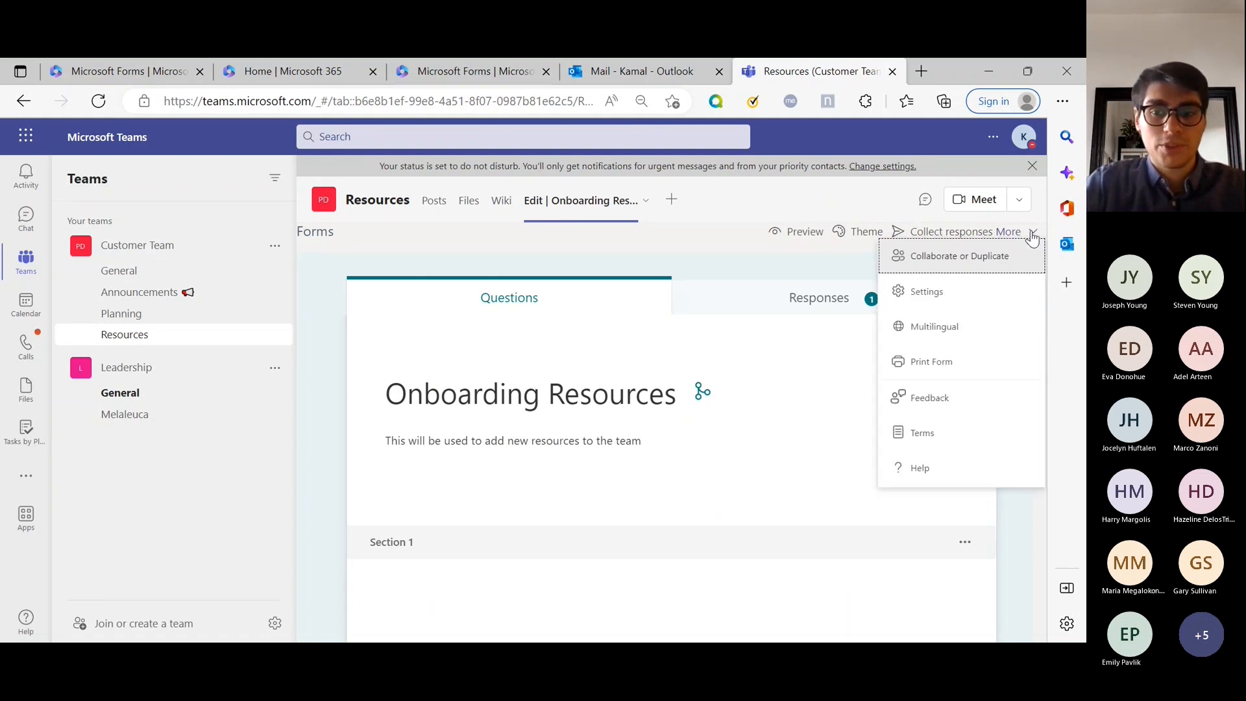
Confirm only people in the organization can respond, then bring up the More options.
click(955, 238)
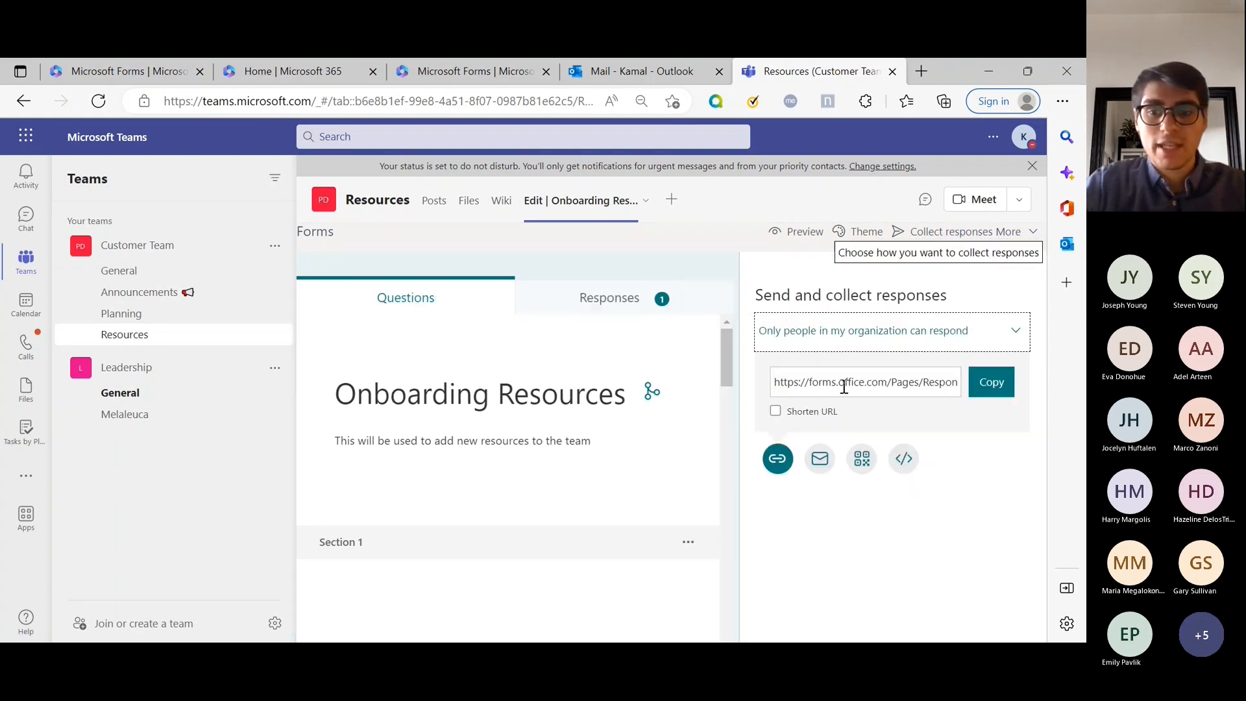
click(1007, 339)
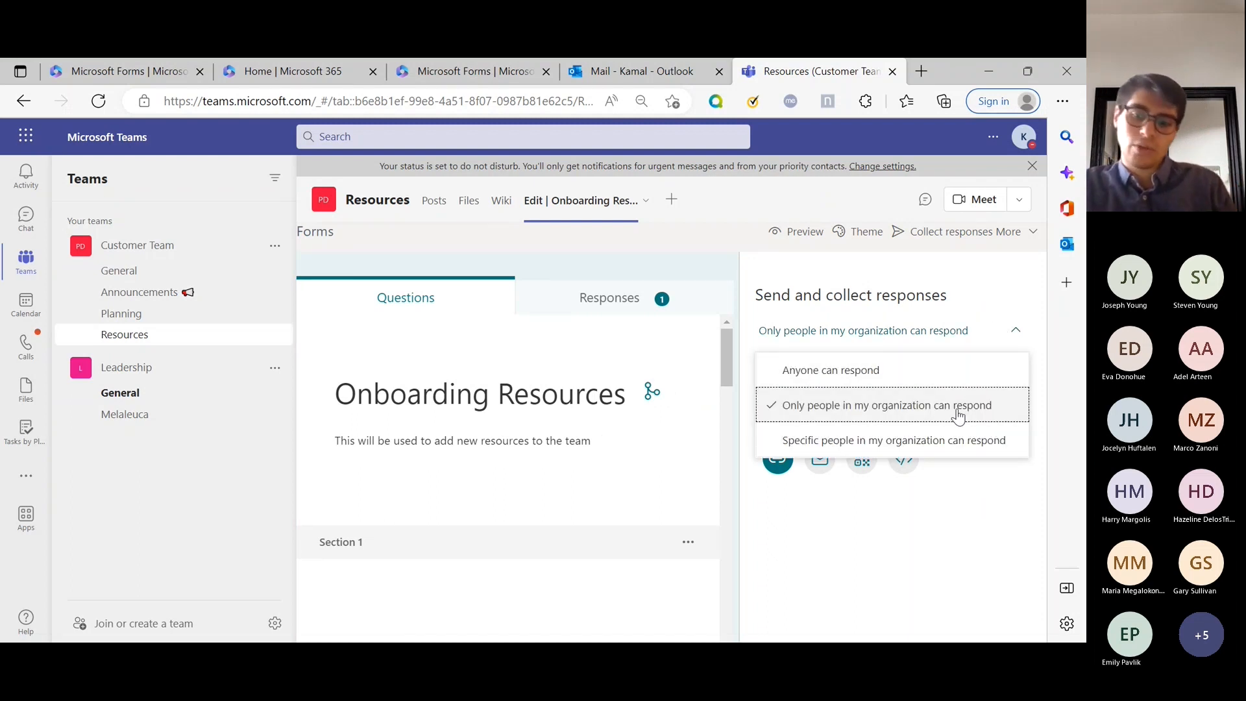
click(933, 535)
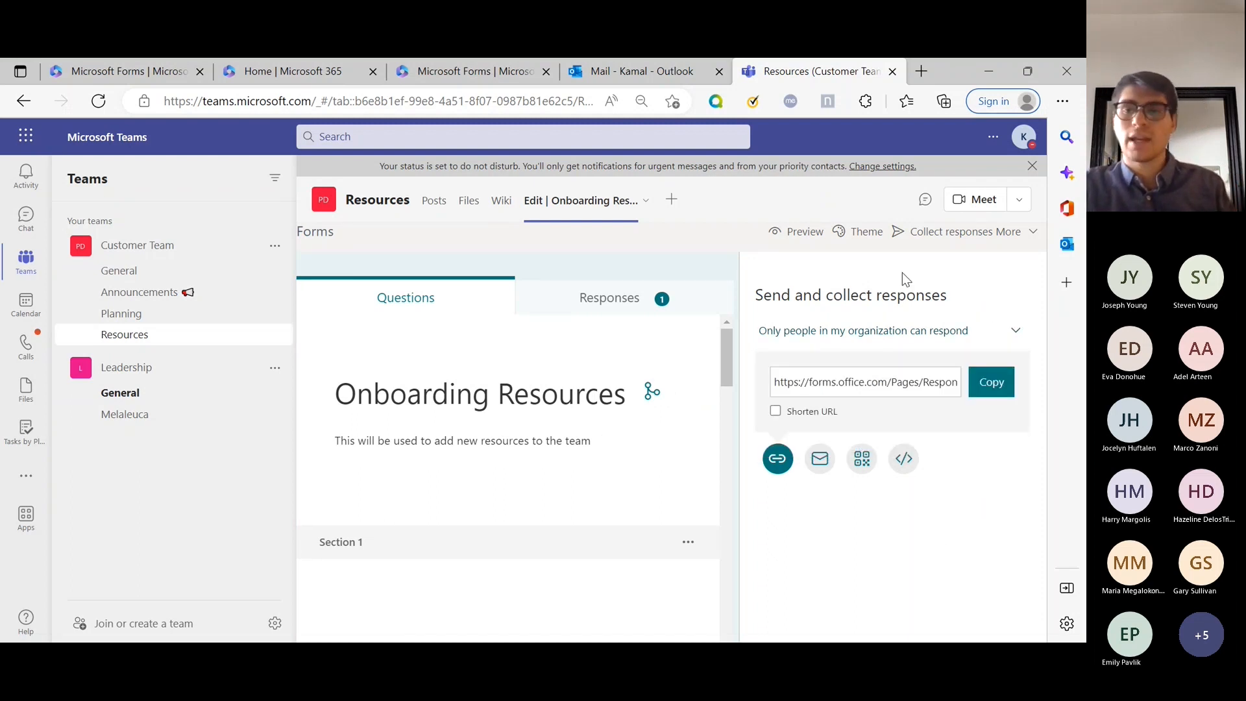
click(1031, 233)
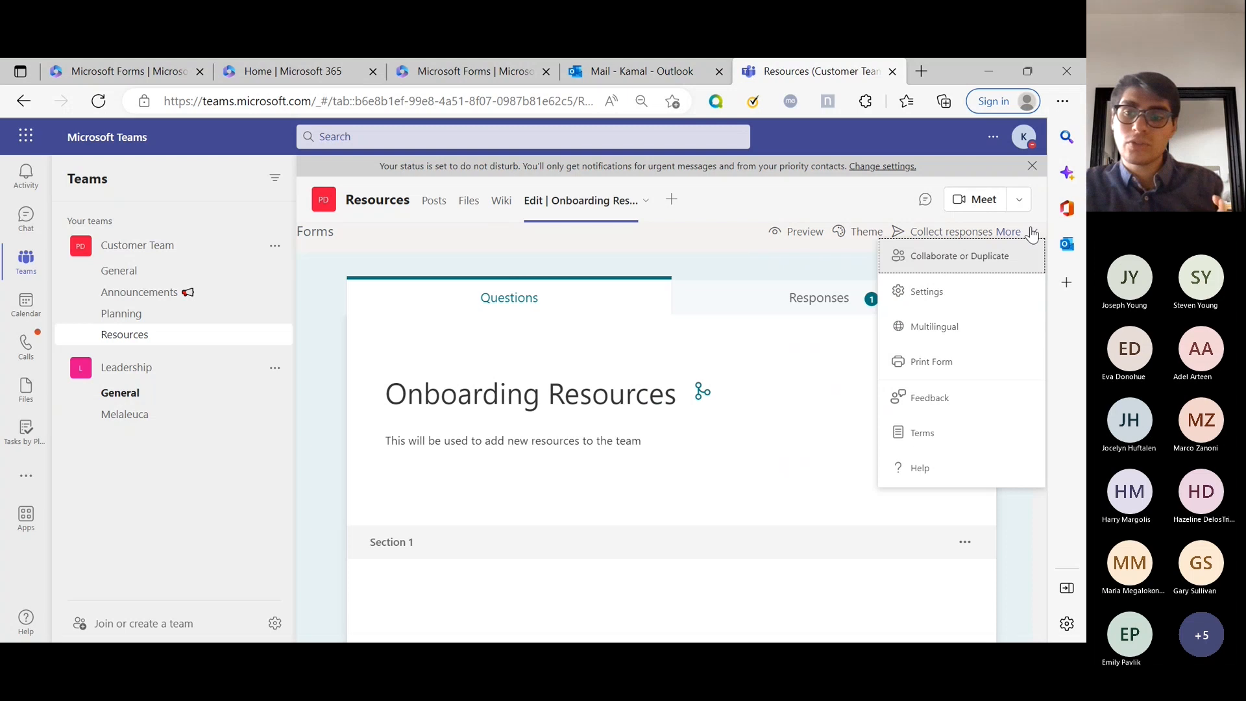
Open the form settings and uncheck Record name.
click(960, 297)
scroll(868, 300, down, 1)
scroll(899, 314, up, 1)
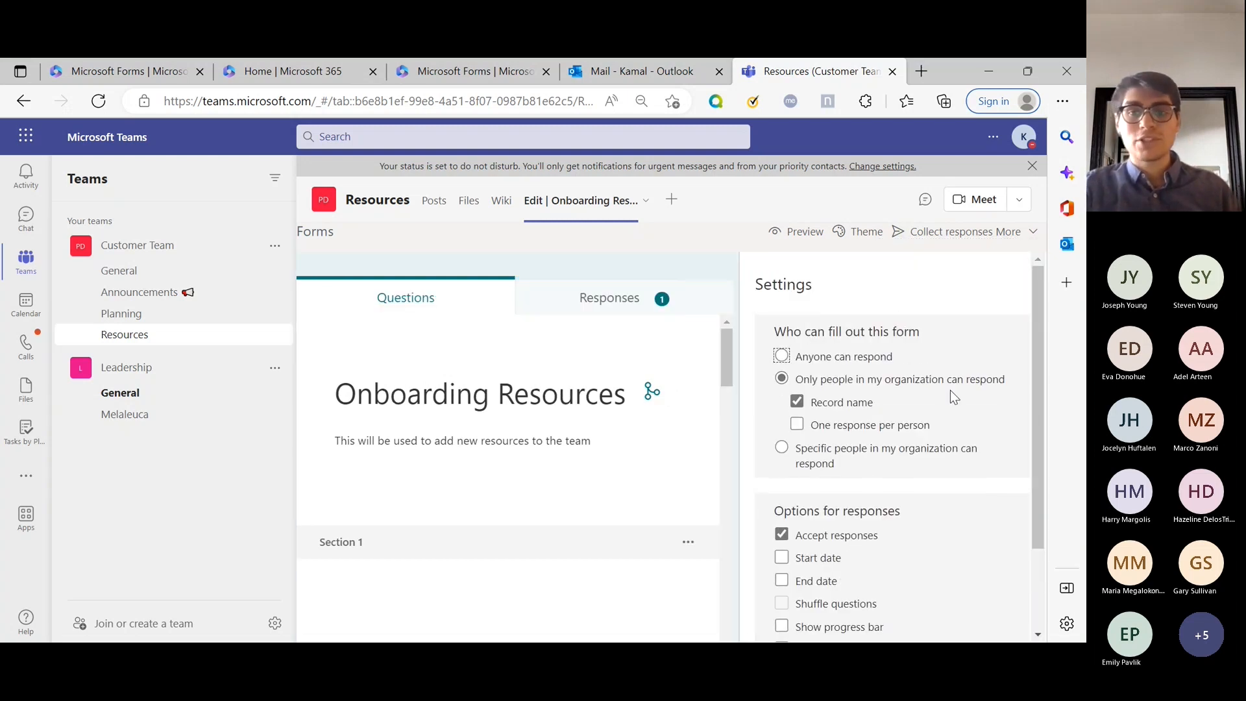
click(856, 411)
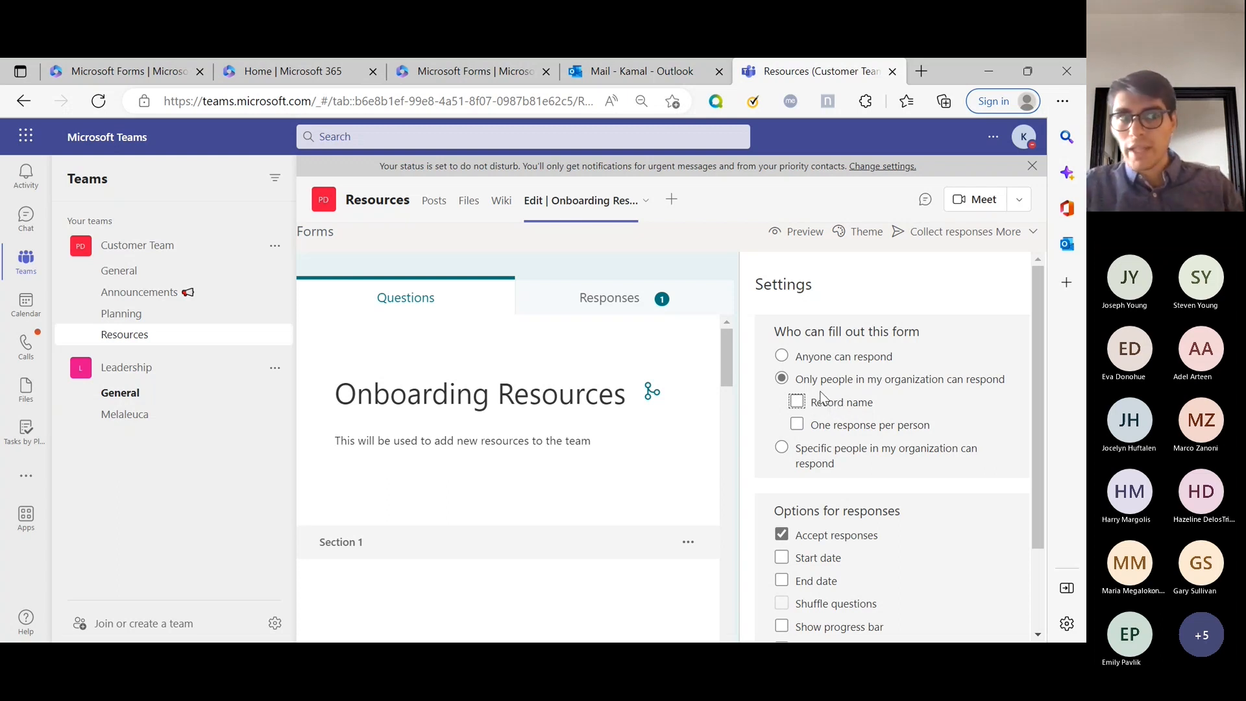
Leave One response per person switched off after toggling it on and off.
click(834, 431)
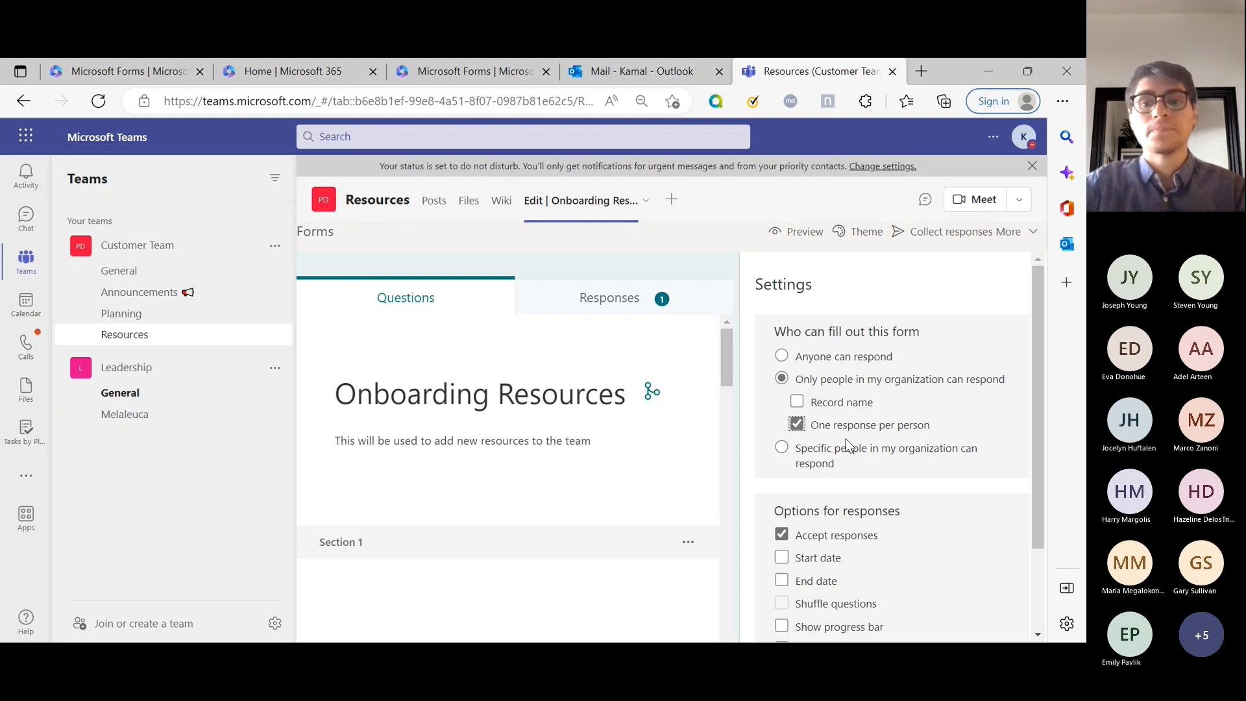
click(814, 429)
click(828, 430)
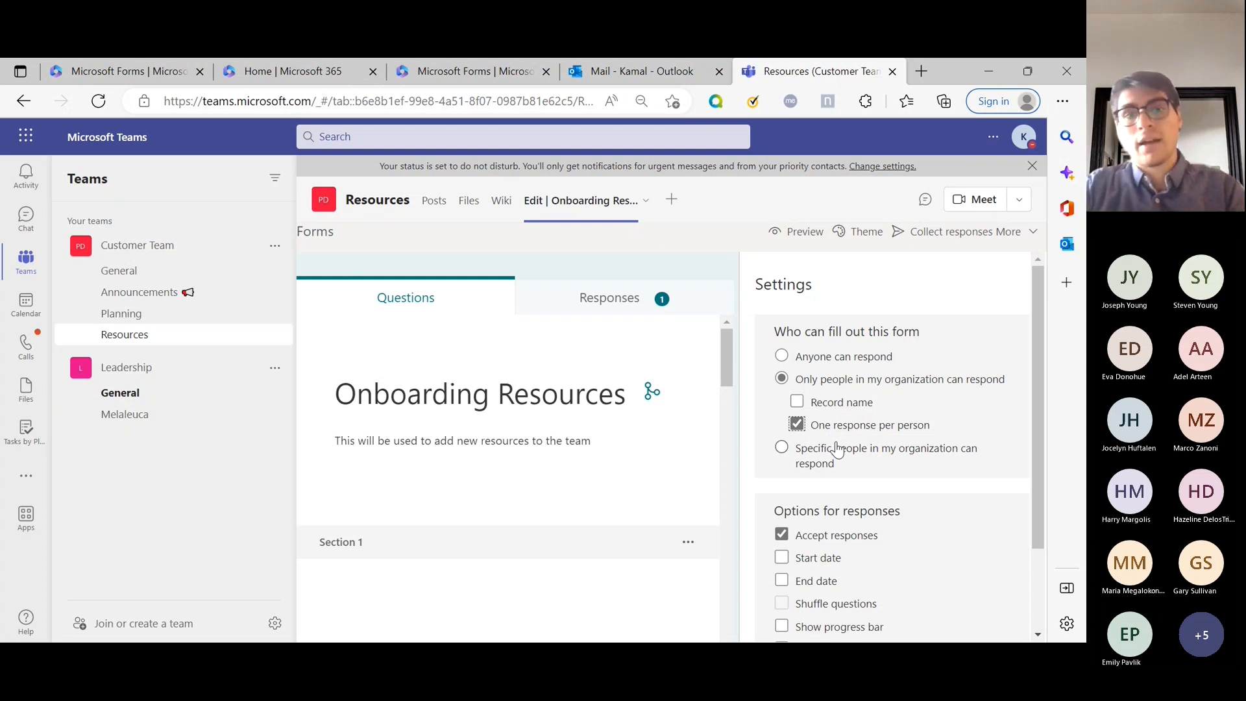
click(849, 428)
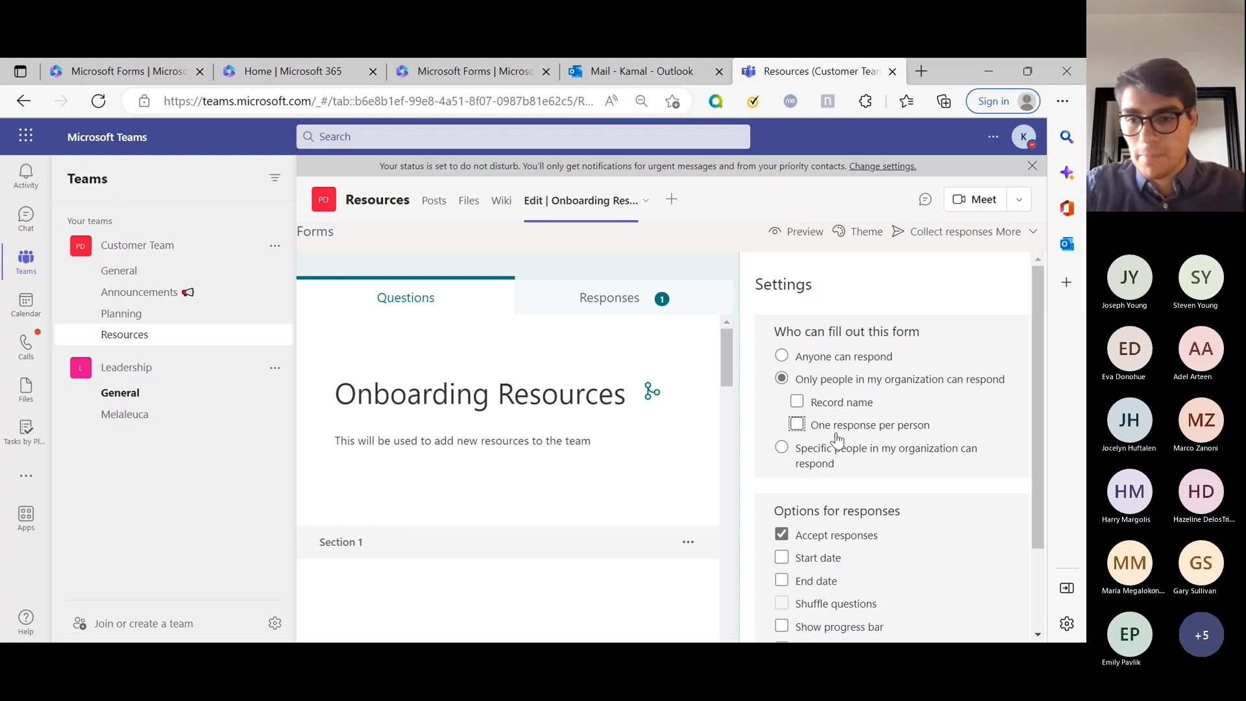
scroll(817, 454, down, 2)
scroll(815, 445, down, 1)
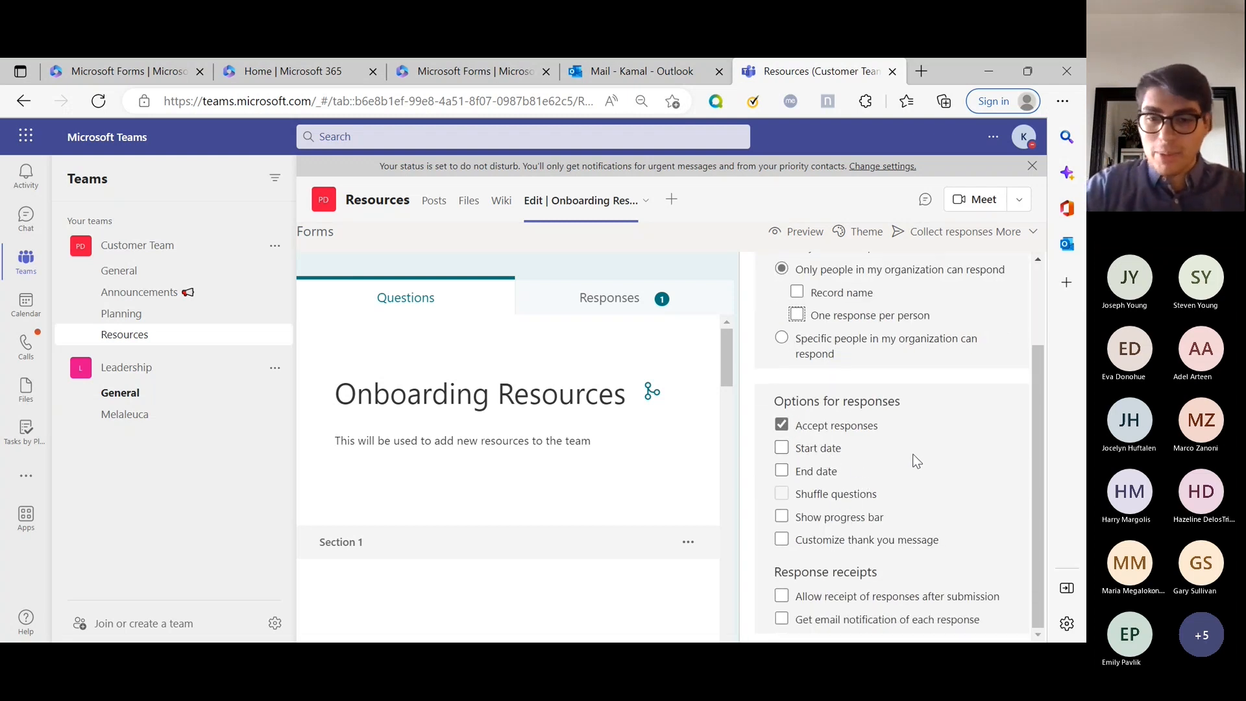
Set the response window to 12/7/2022, 10:00–10:15 AM using Start date and End date.
click(831, 450)
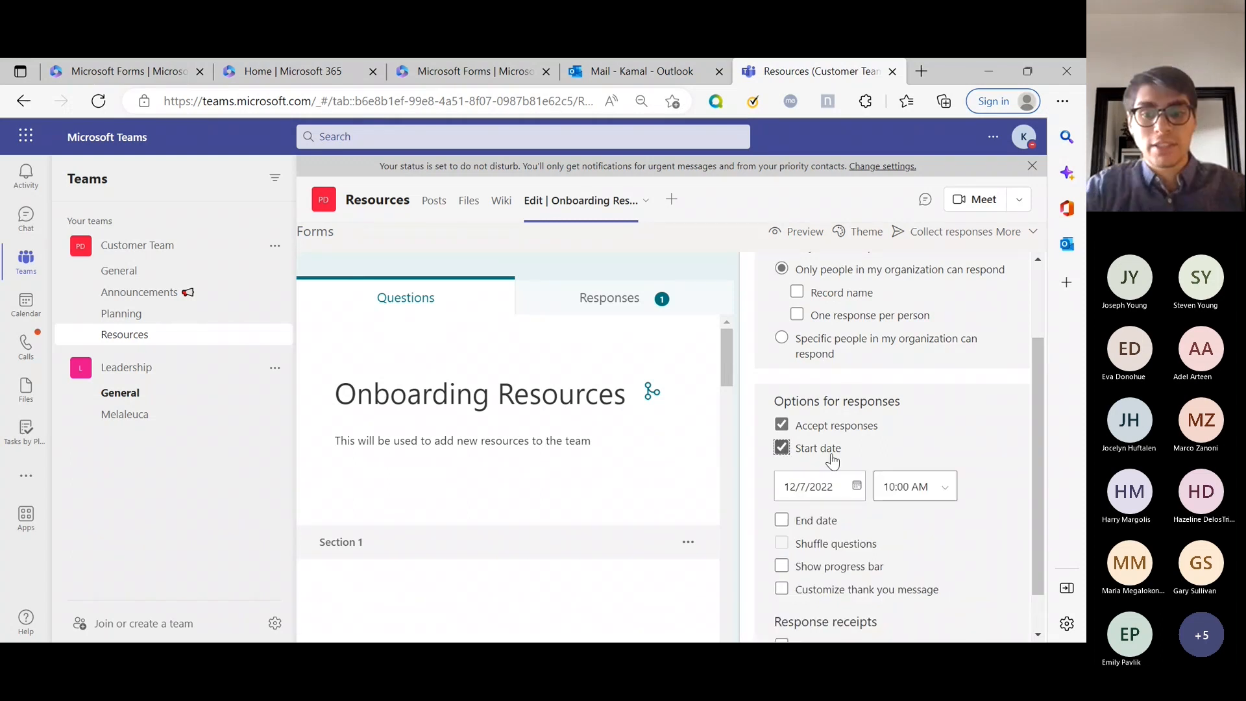
click(825, 429)
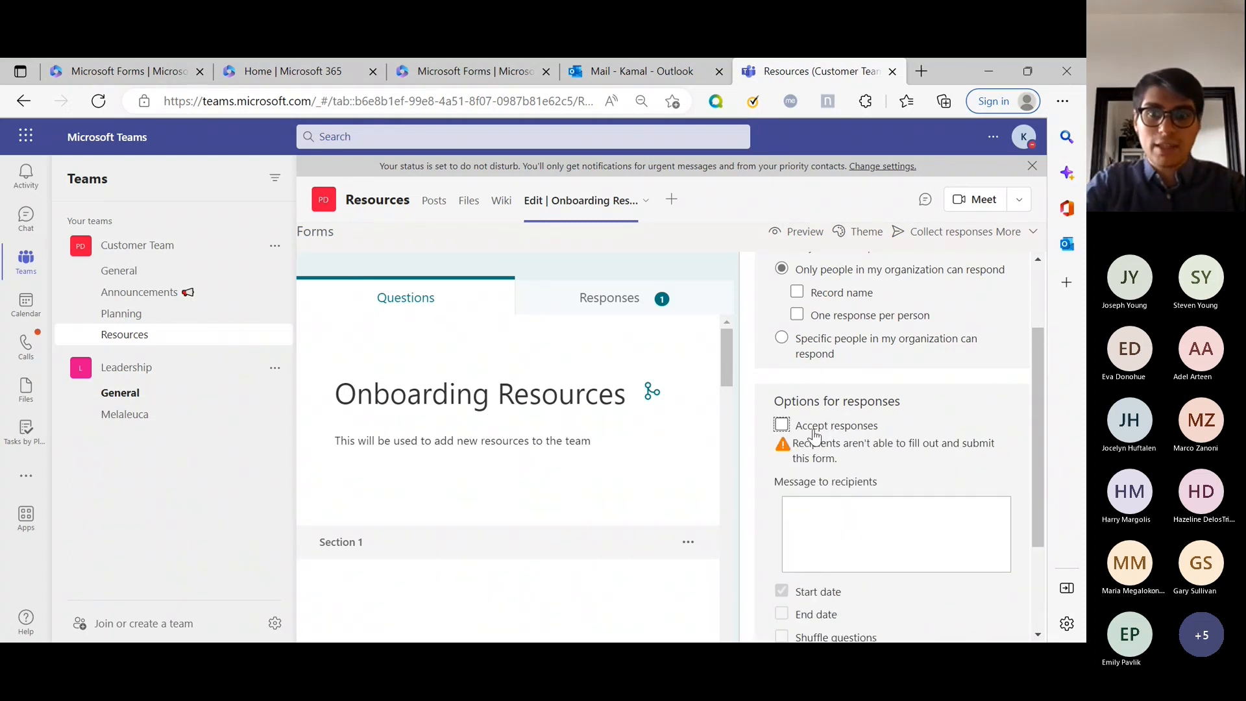
click(815, 430)
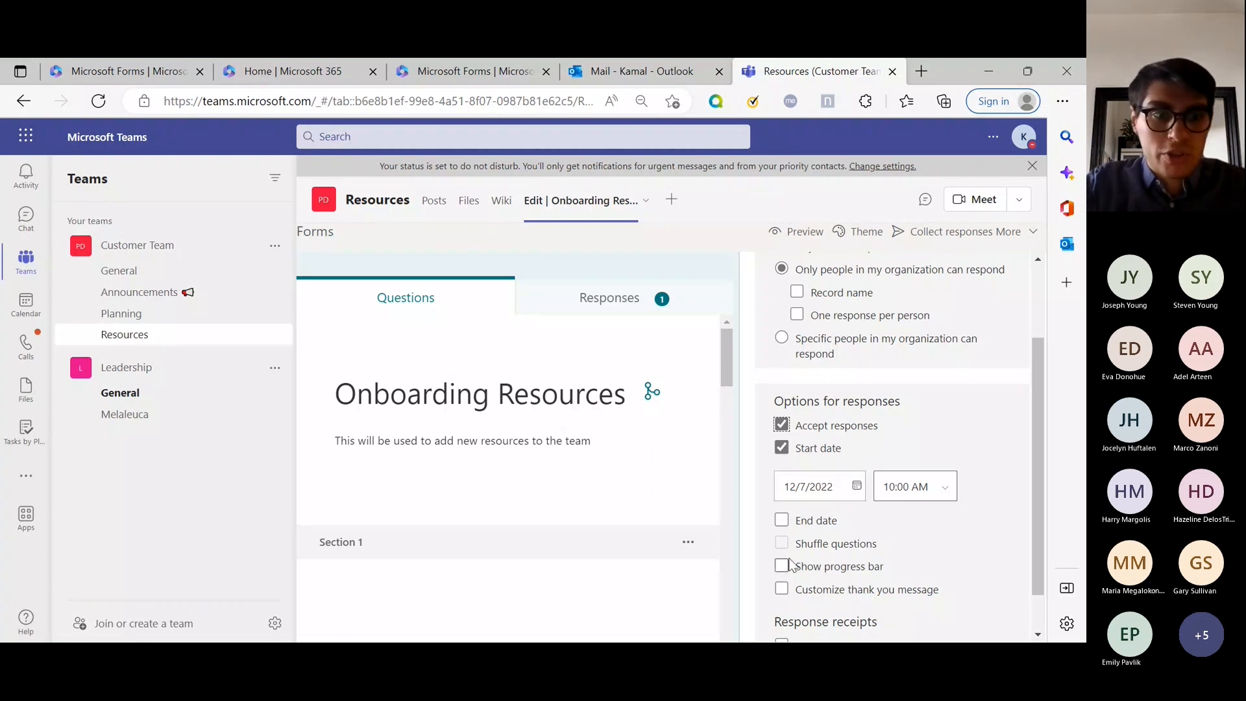
click(816, 520)
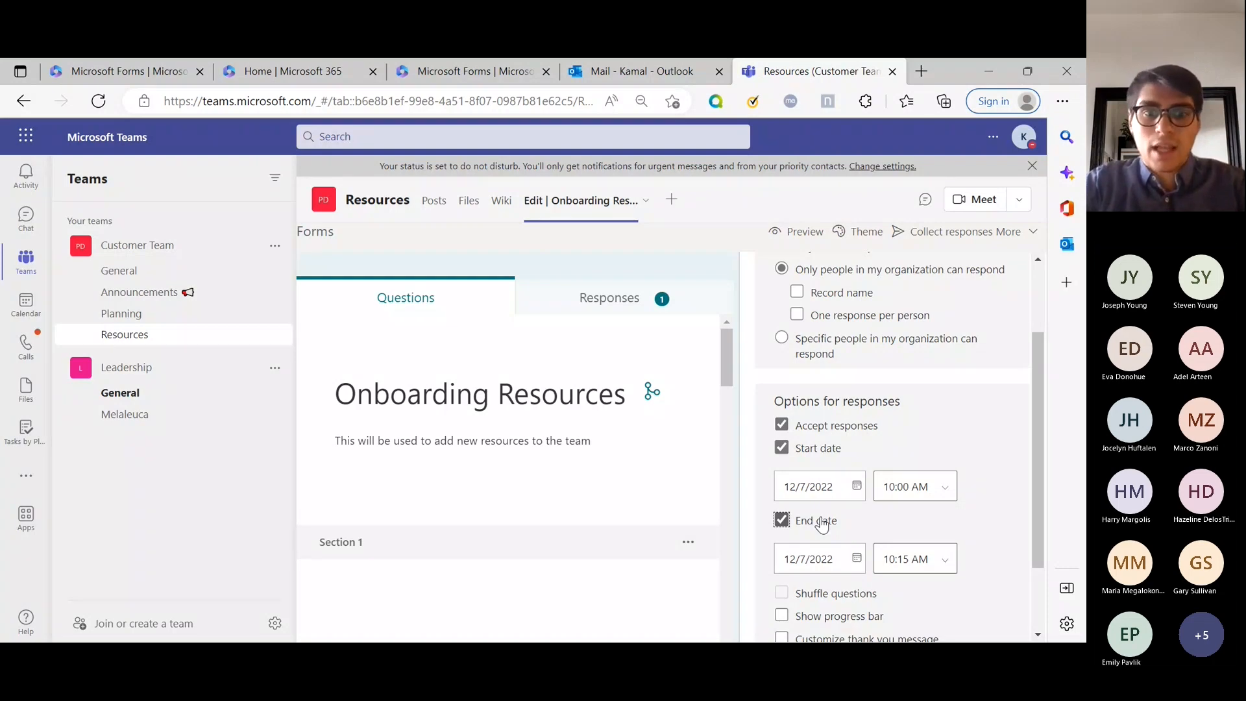
drag(1038, 447, 1042, 510)
Demonstrate toggling Accept responses, turn on Show progress bar, and close the settings.
click(842, 334)
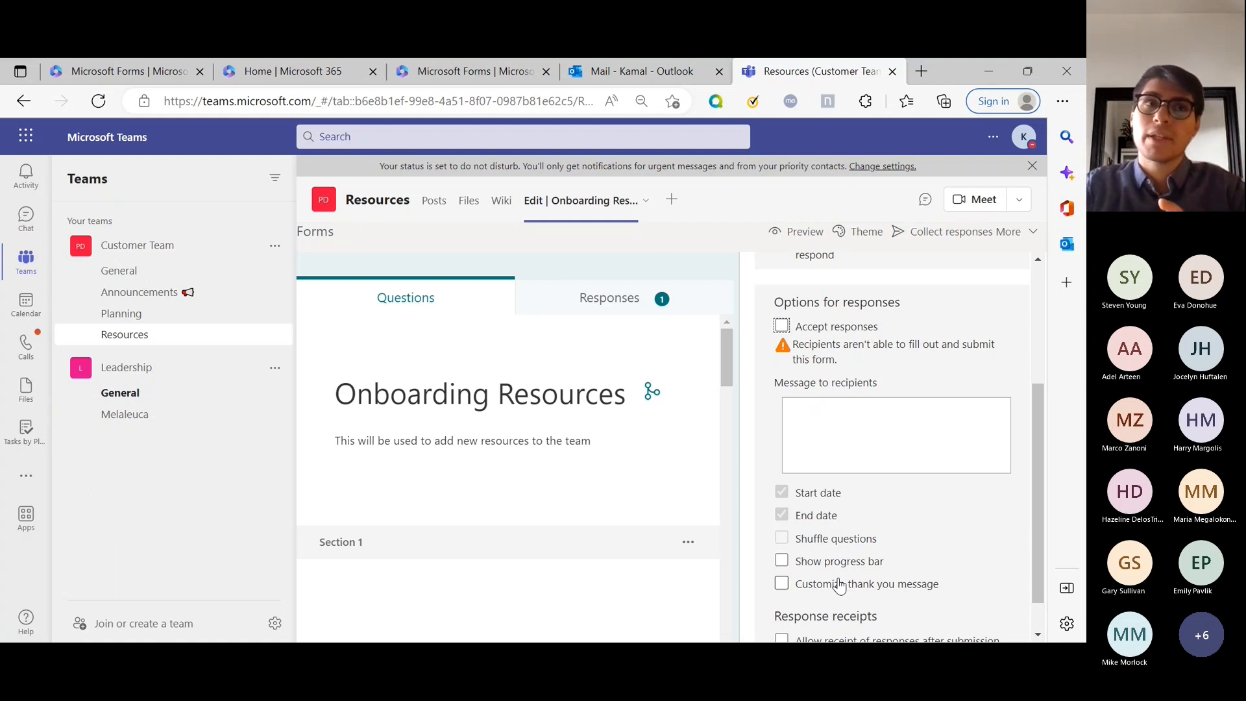
click(849, 333)
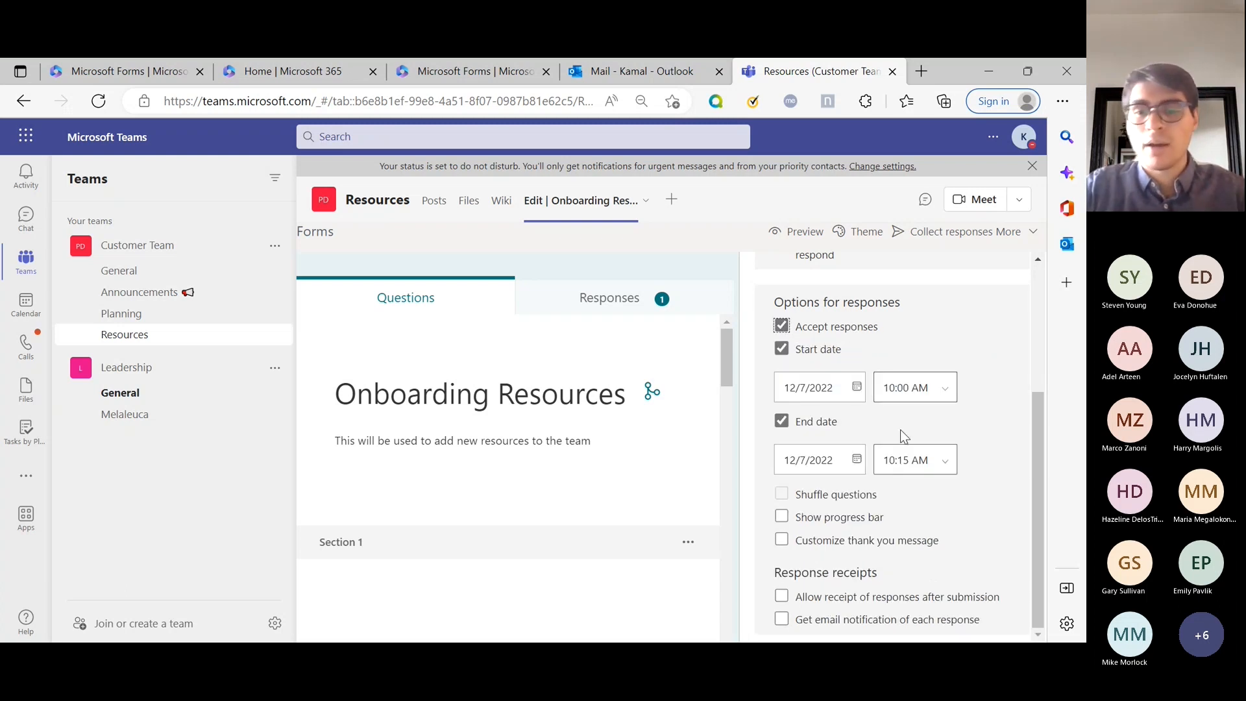
click(826, 334)
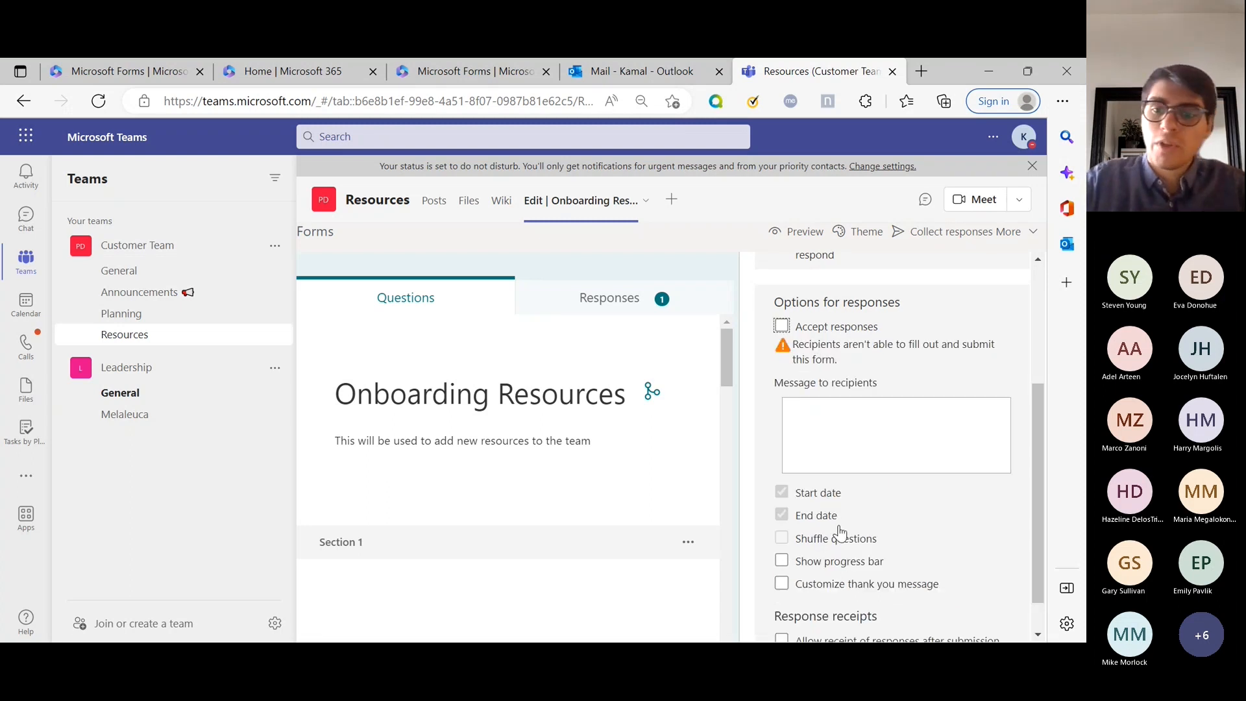
click(833, 334)
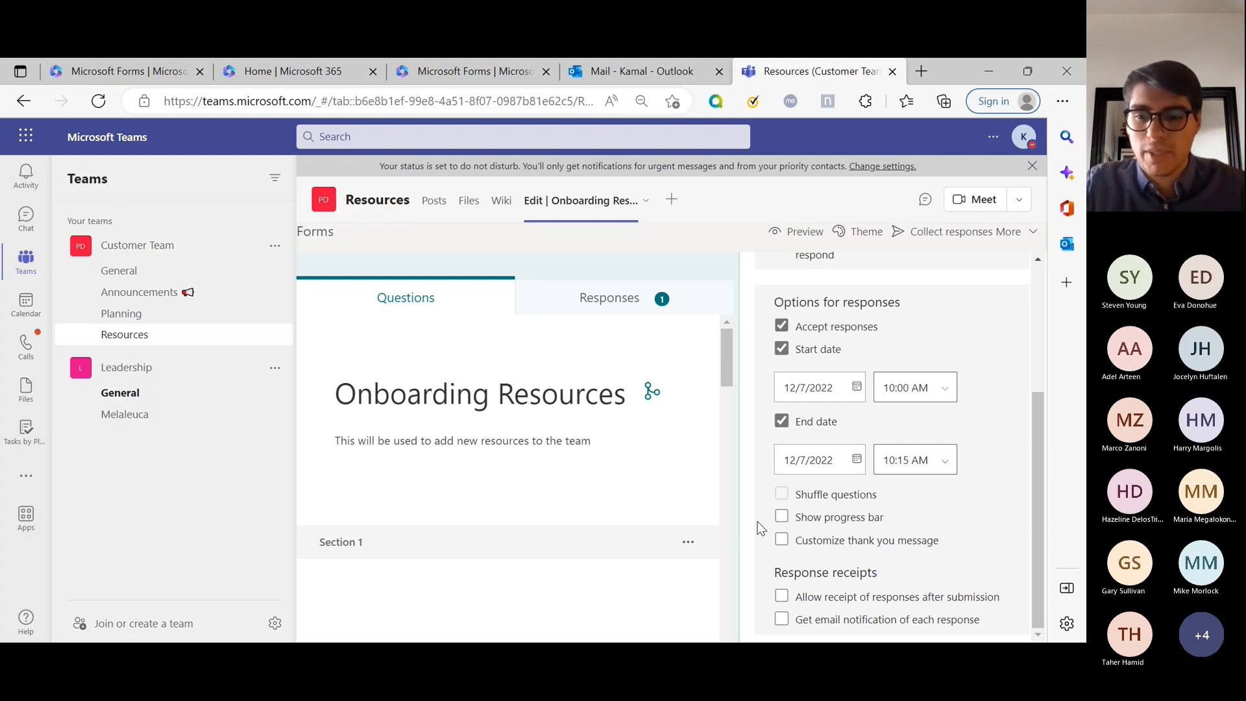
drag(838, 517, 835, 529)
click(801, 519)
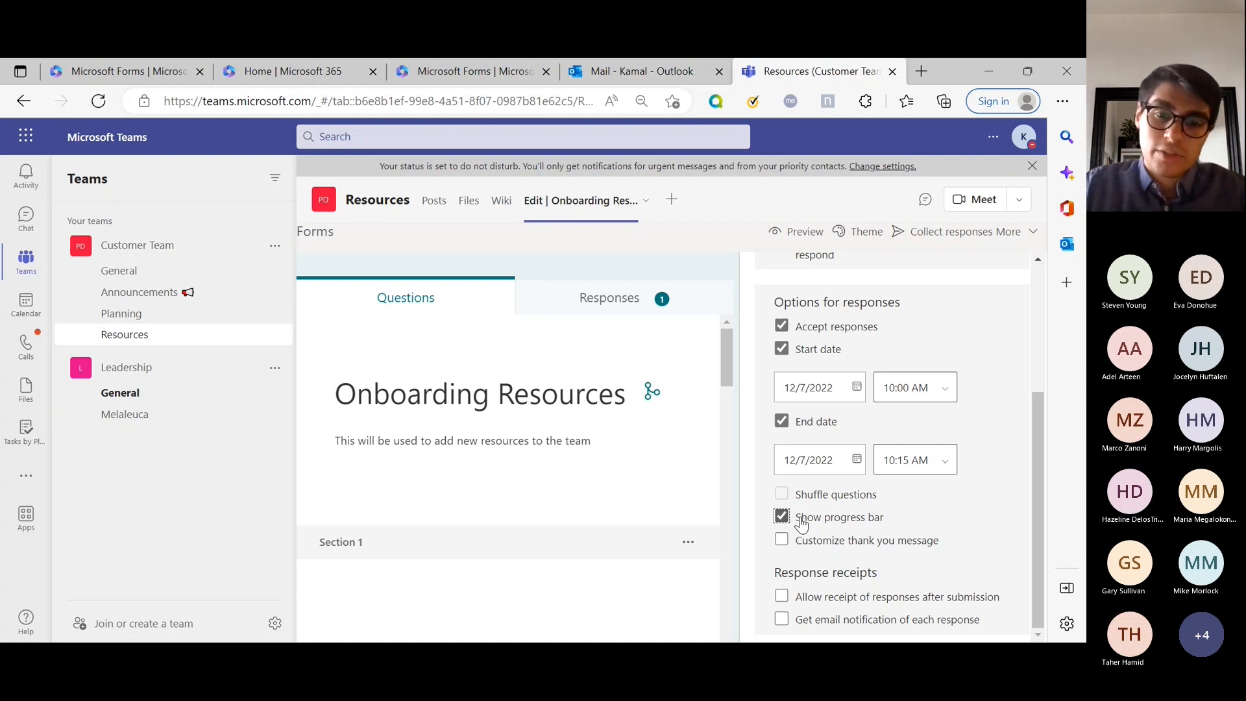
scroll(882, 458, up, 3)
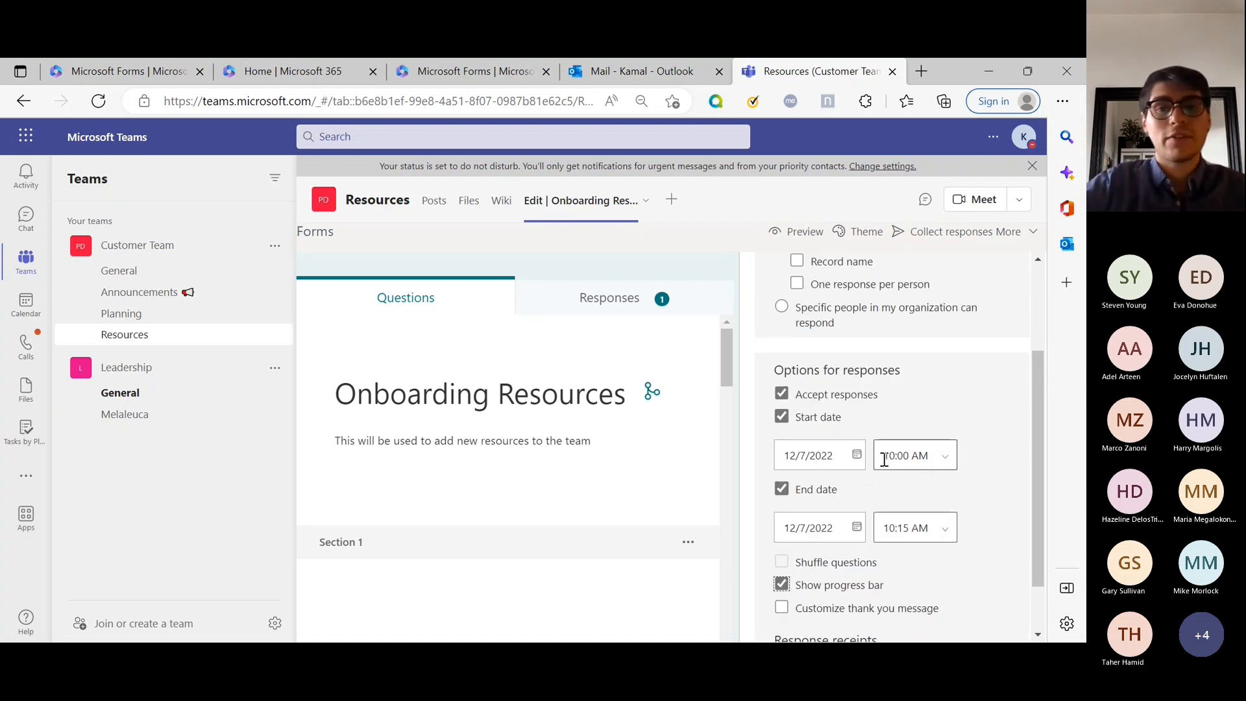
scroll(843, 509, down, 3)
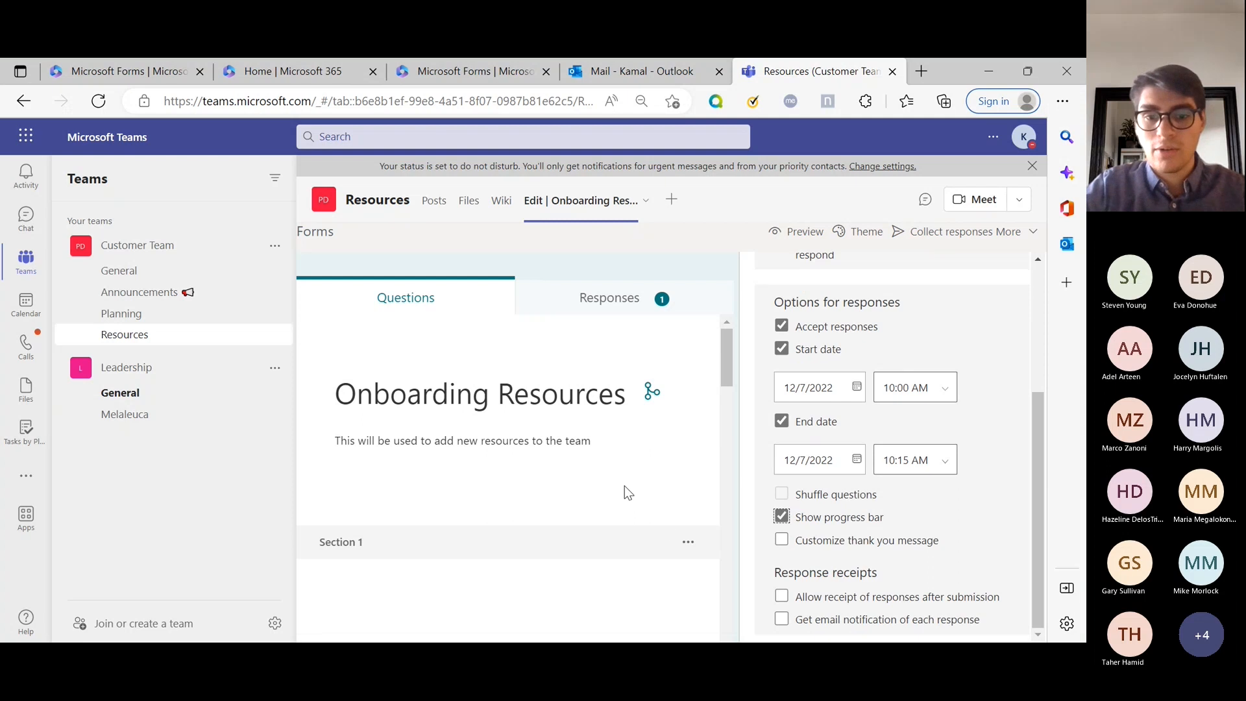
click(664, 508)
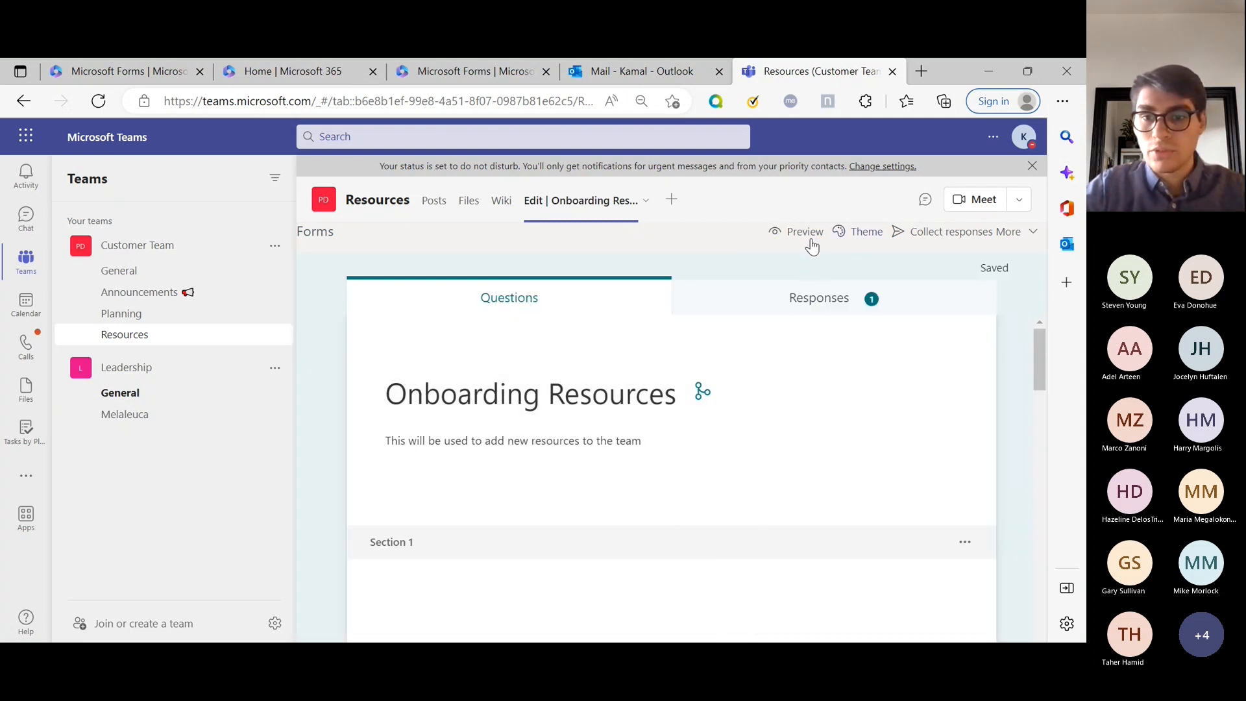
Preview the form, answer No to question 1, check the Page 1 of 2 bar, then return to editing.
click(804, 239)
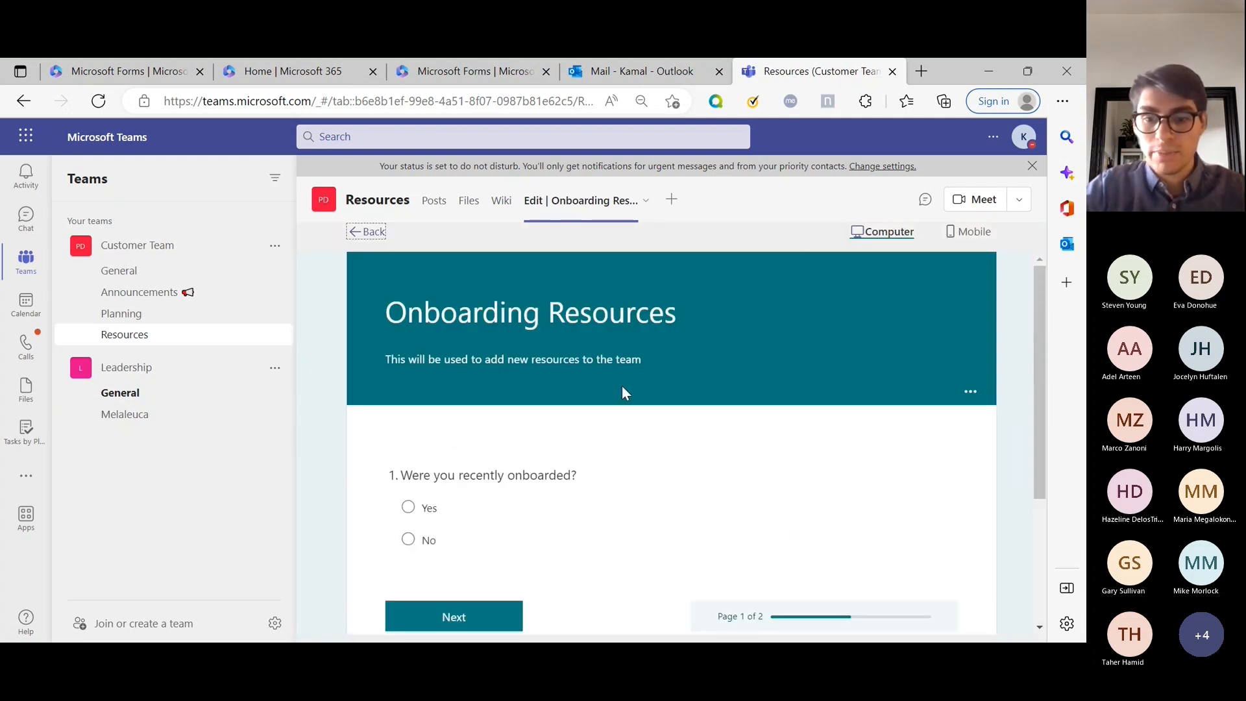
scroll(621, 386, down, 2)
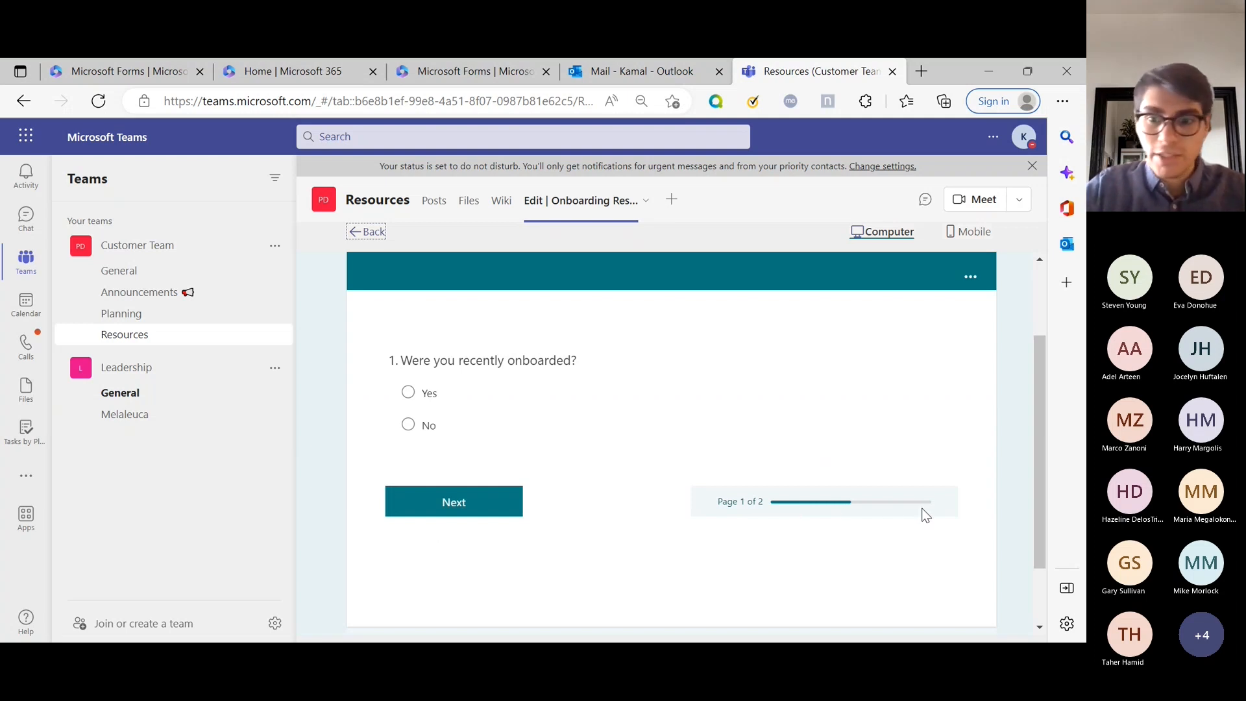
click(436, 425)
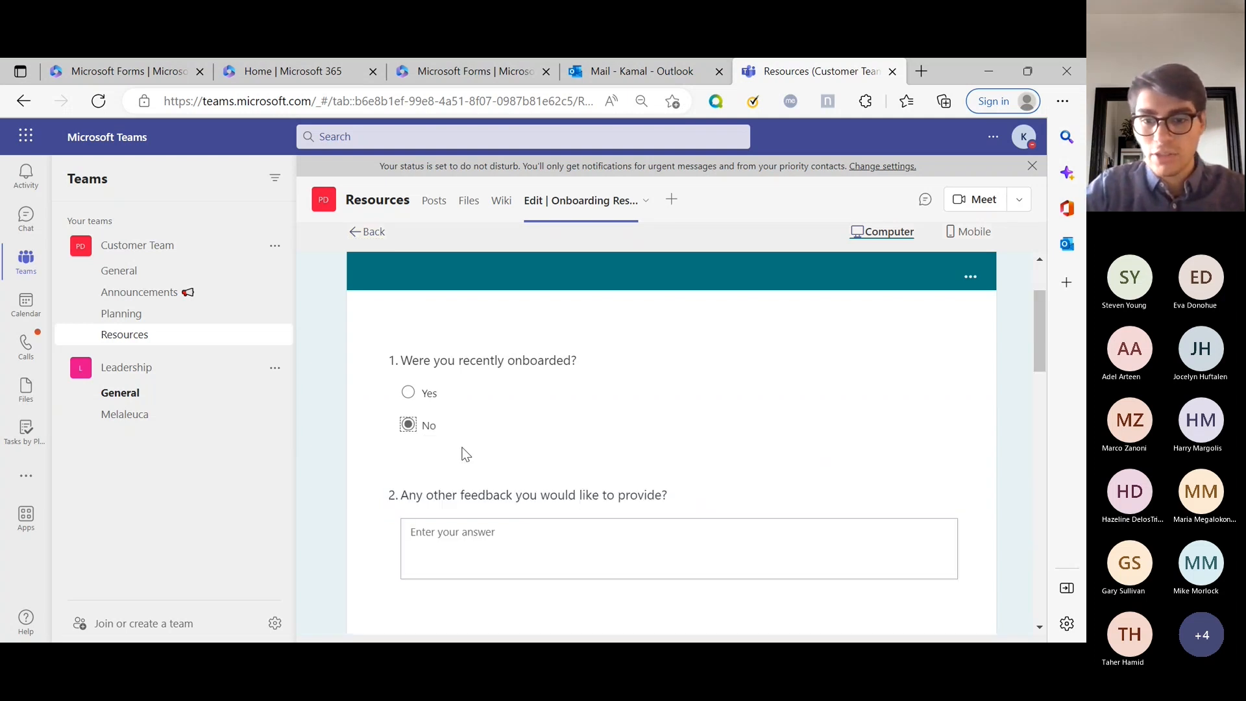
scroll(923, 512, down, 8)
scroll(918, 506, down, 9)
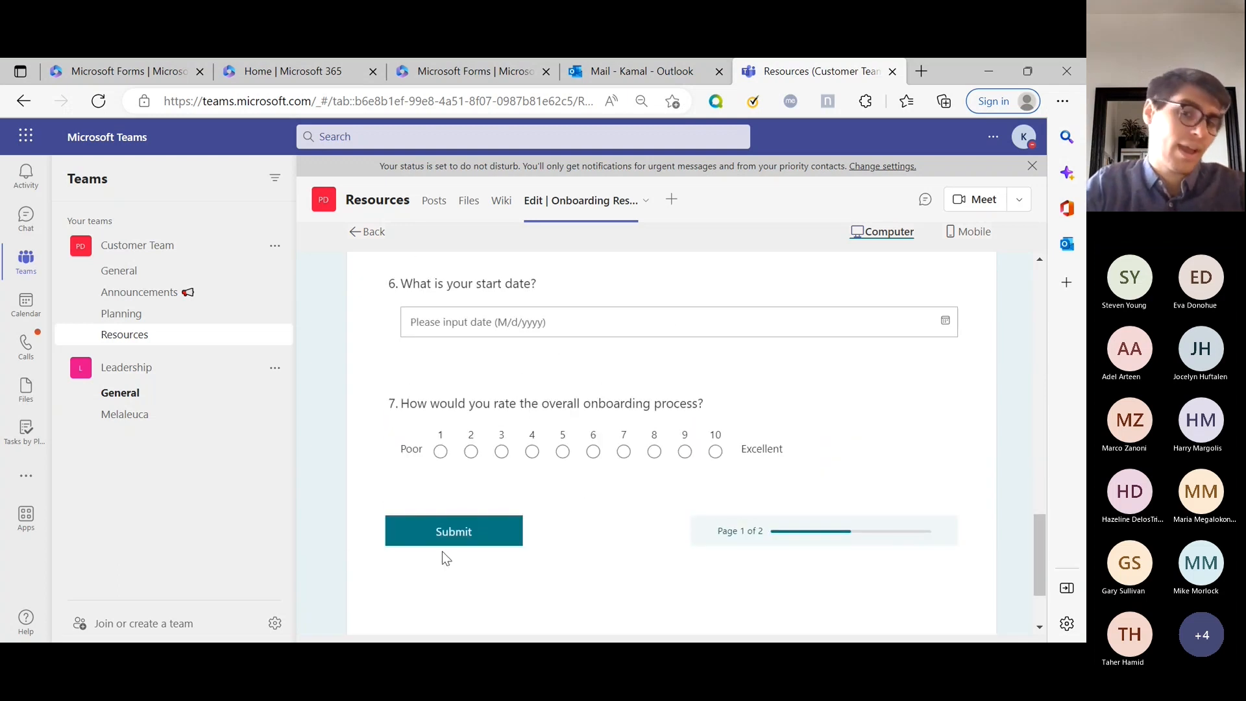
scroll(757, 528, up, 15)
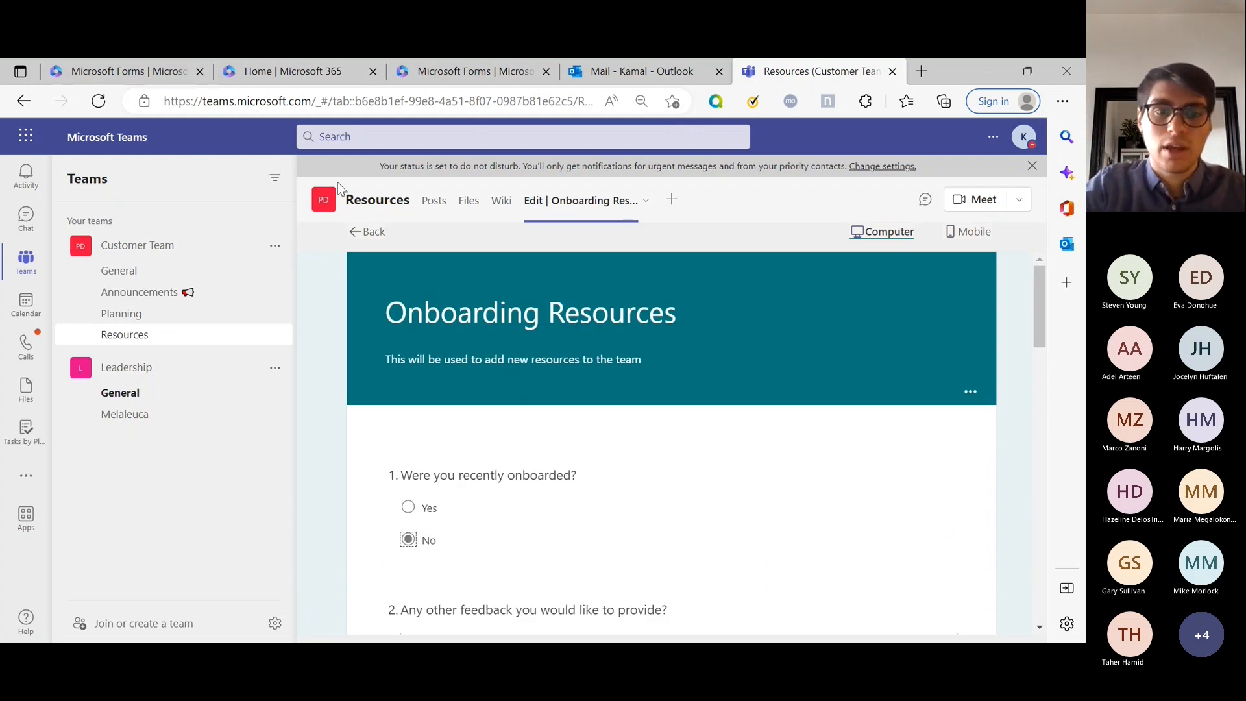
click(363, 235)
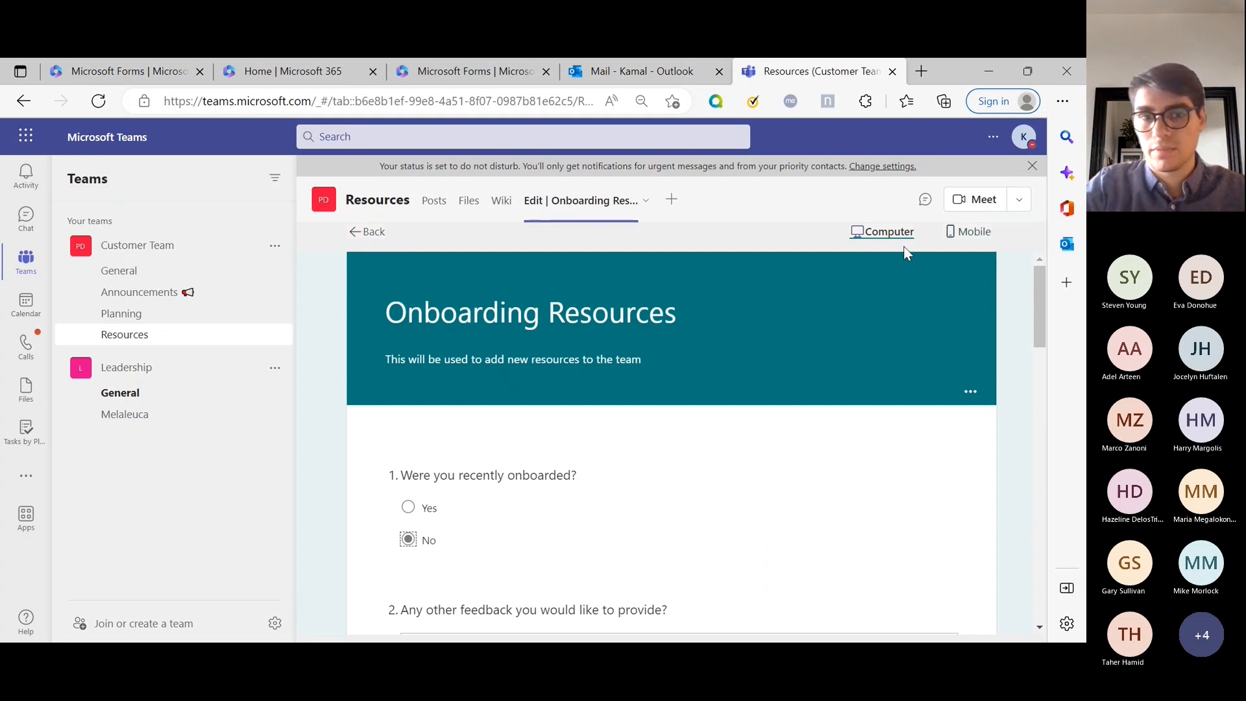
click(1019, 237)
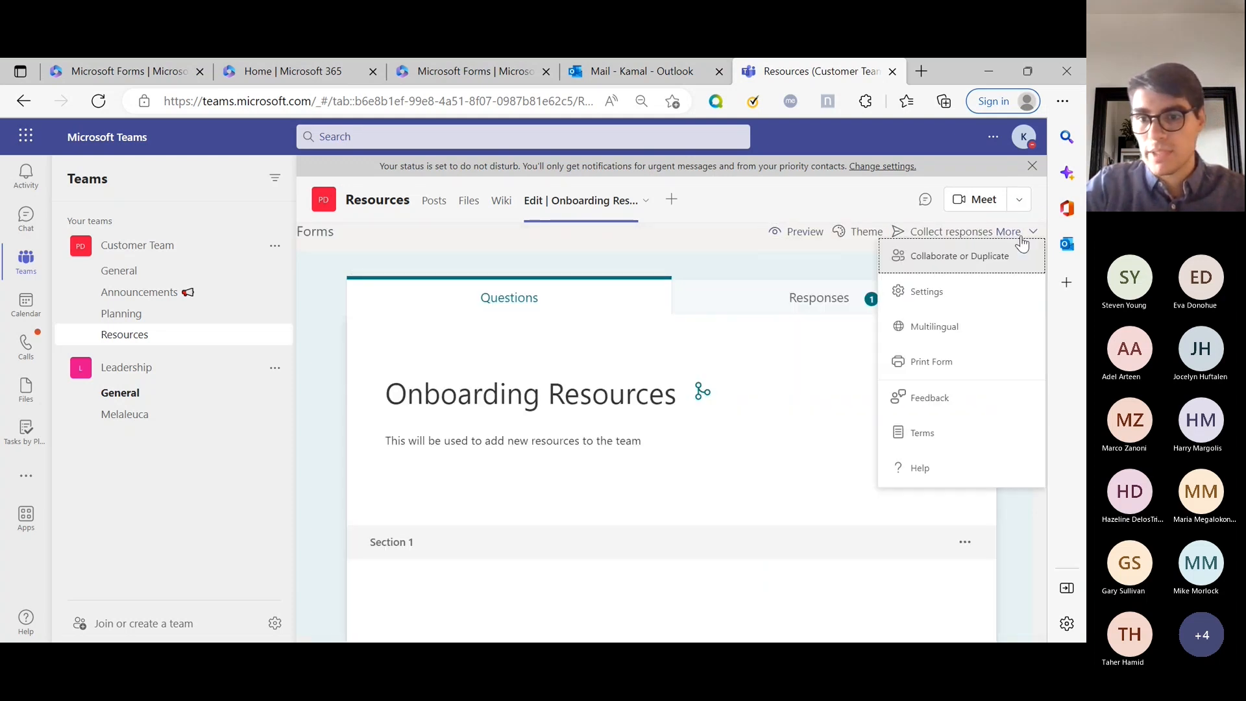
Replace the default thank-you message with 'YOU GOT THIS THANK YOU' in the form settings.
click(952, 292)
scroll(876, 332, down, 3)
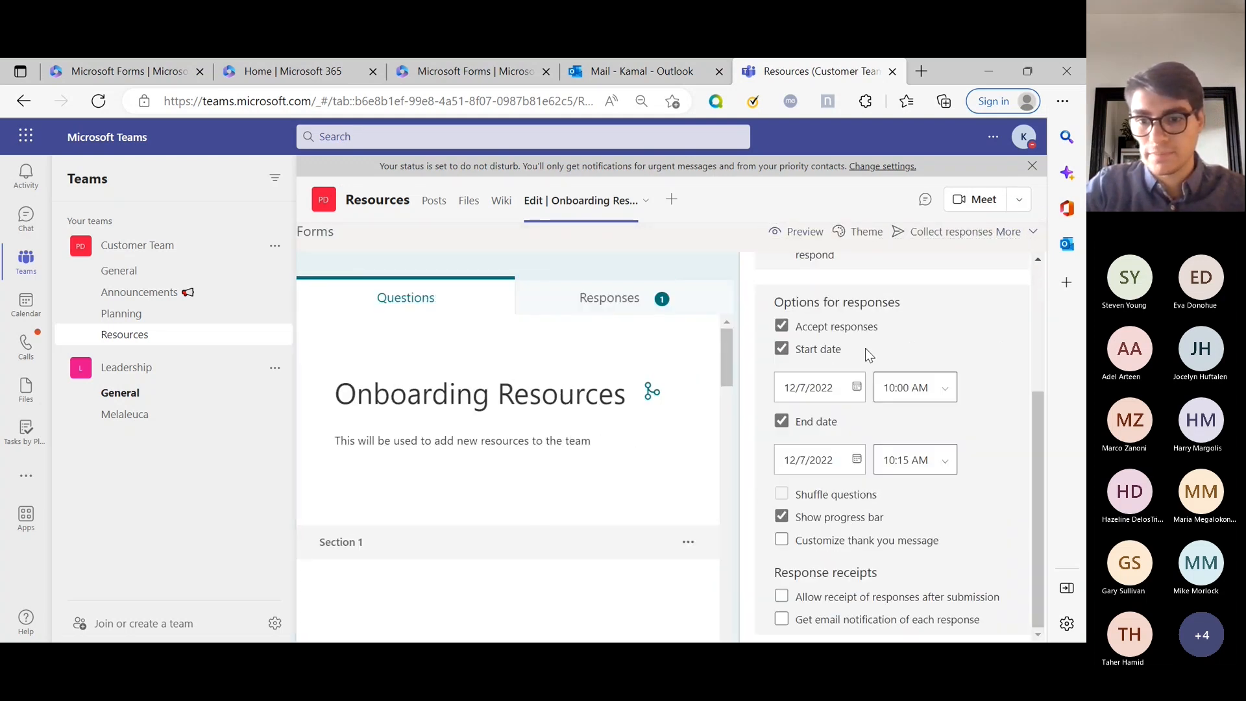
click(861, 550)
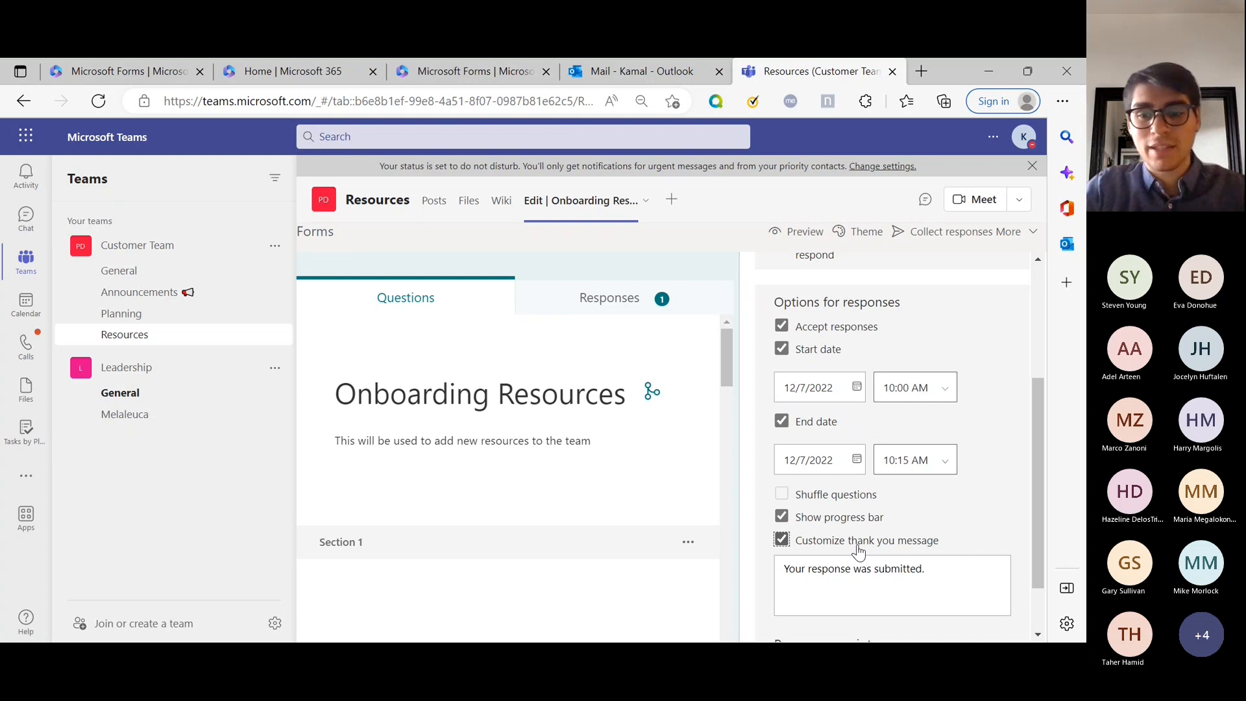
scroll(872, 566, down, 1)
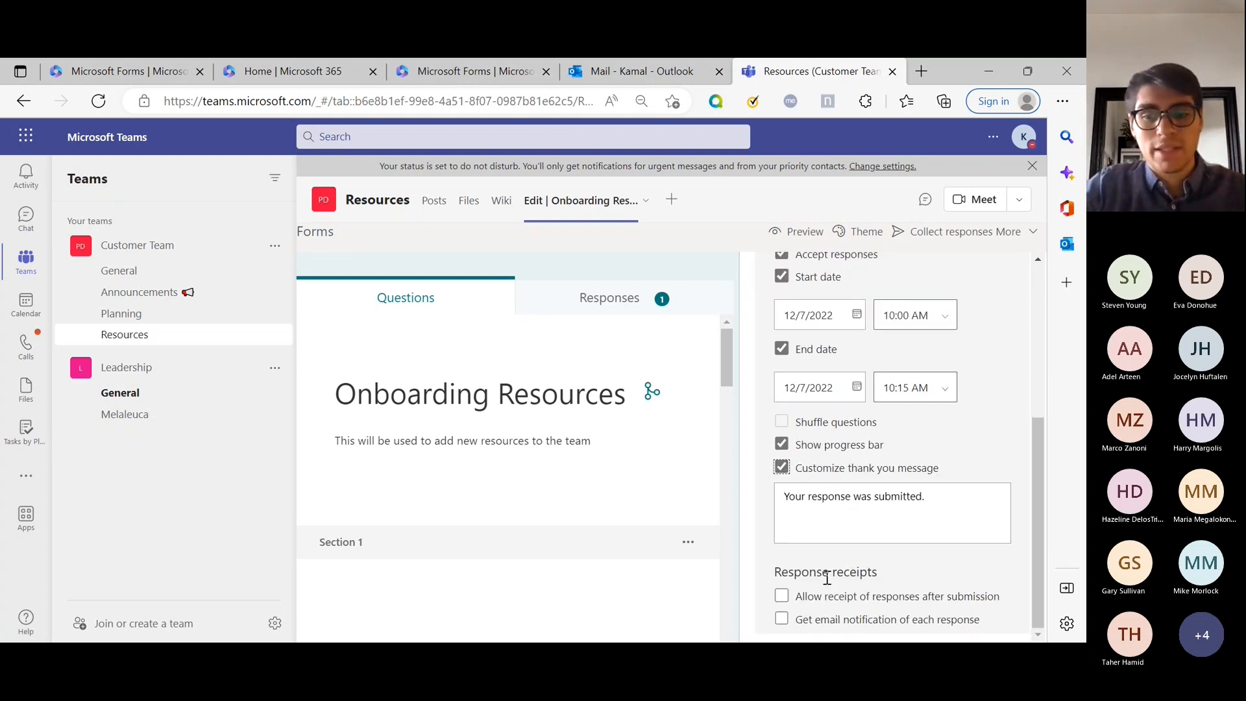
click(928, 525)
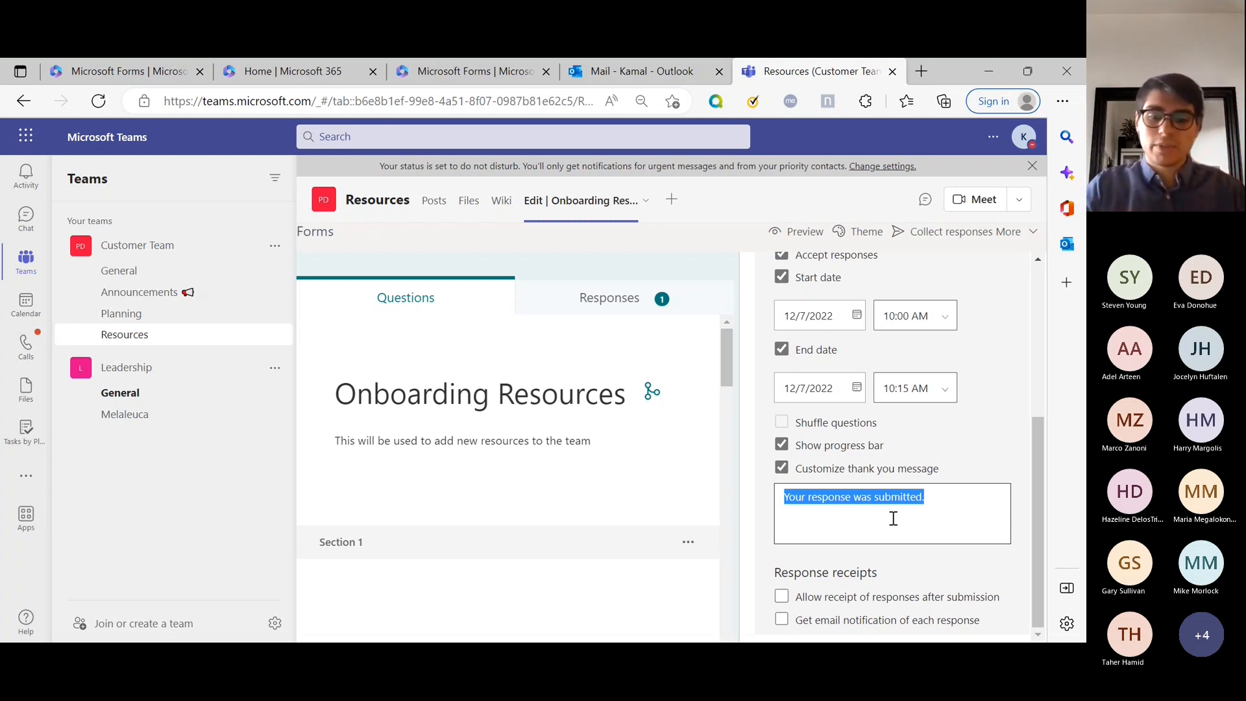
text(YOU GOT THI)
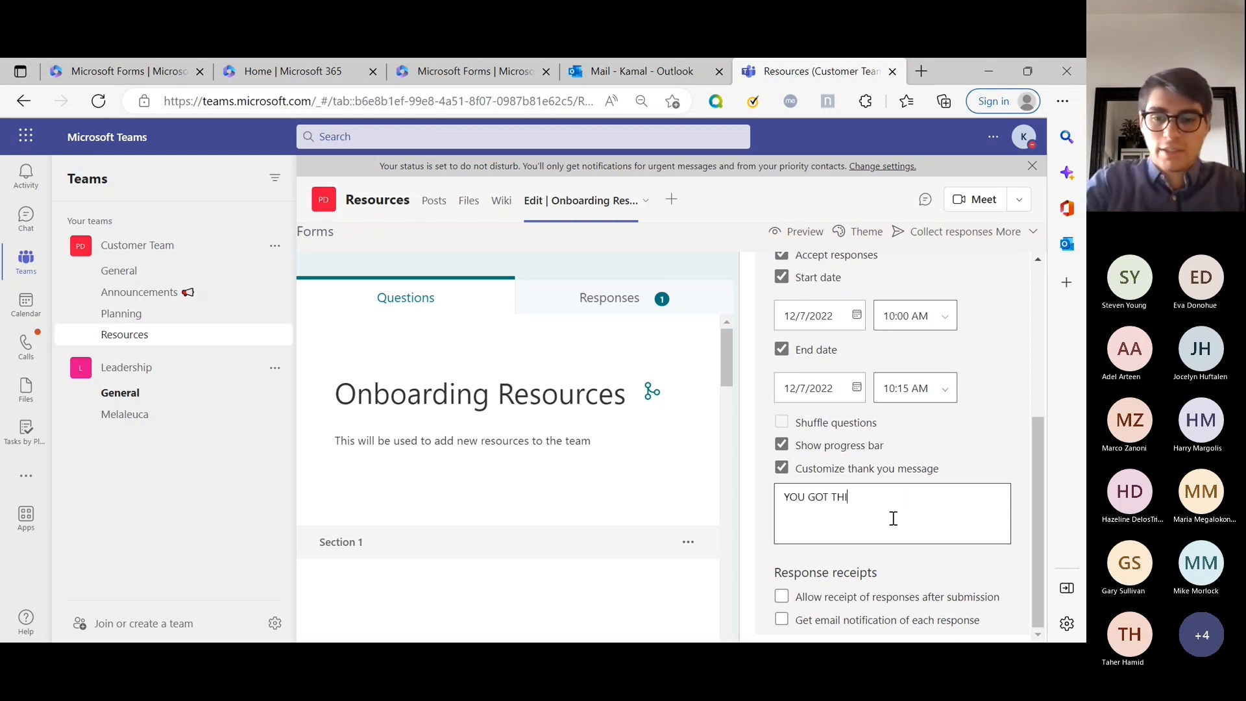
text(S THANK YOU)
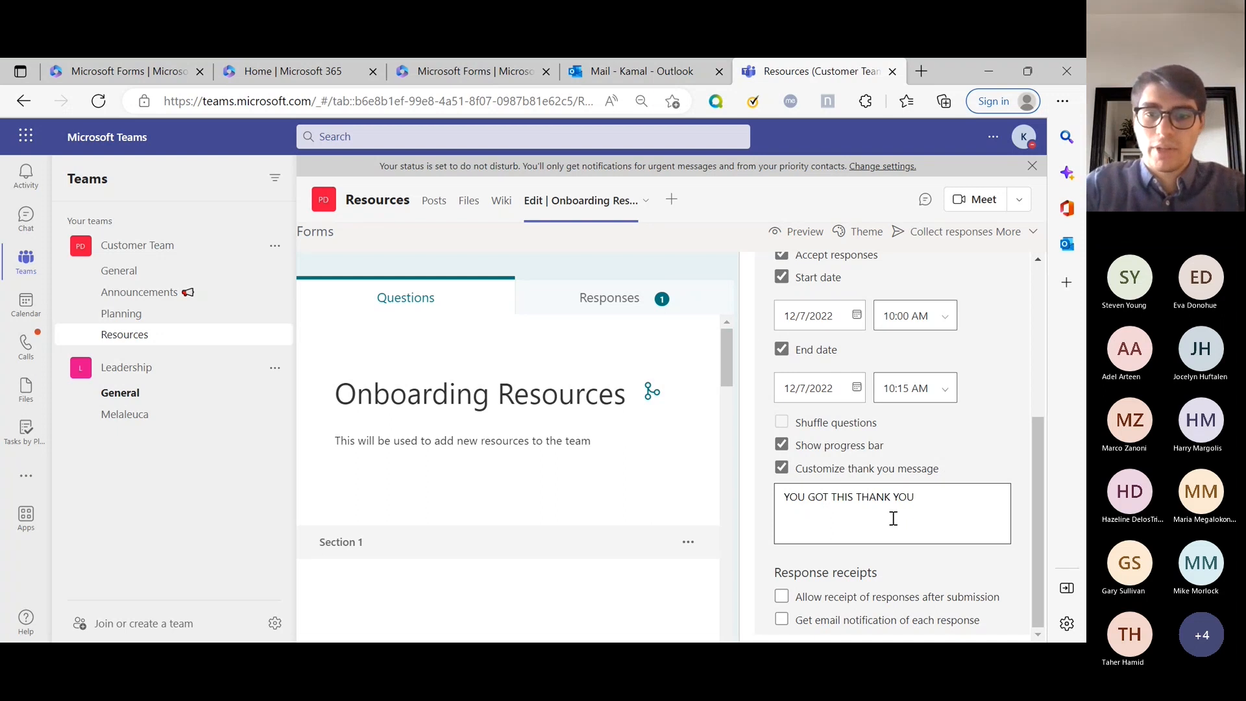
click(678, 267)
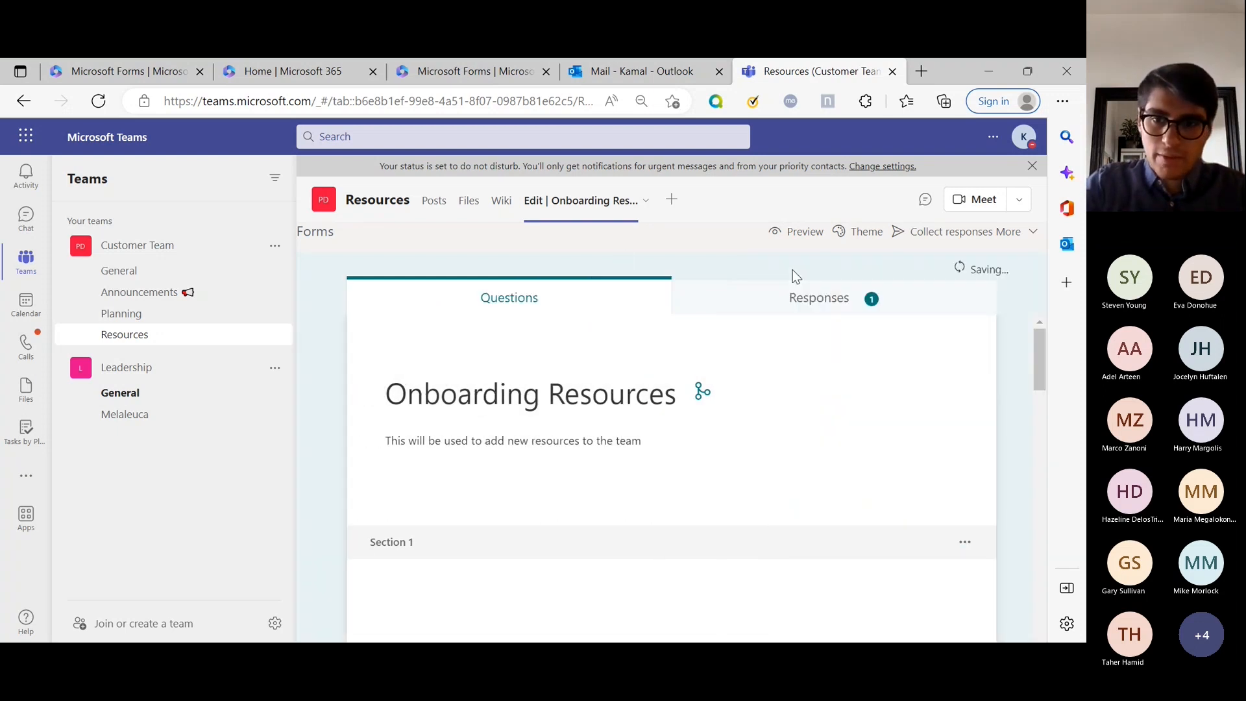
click(806, 234)
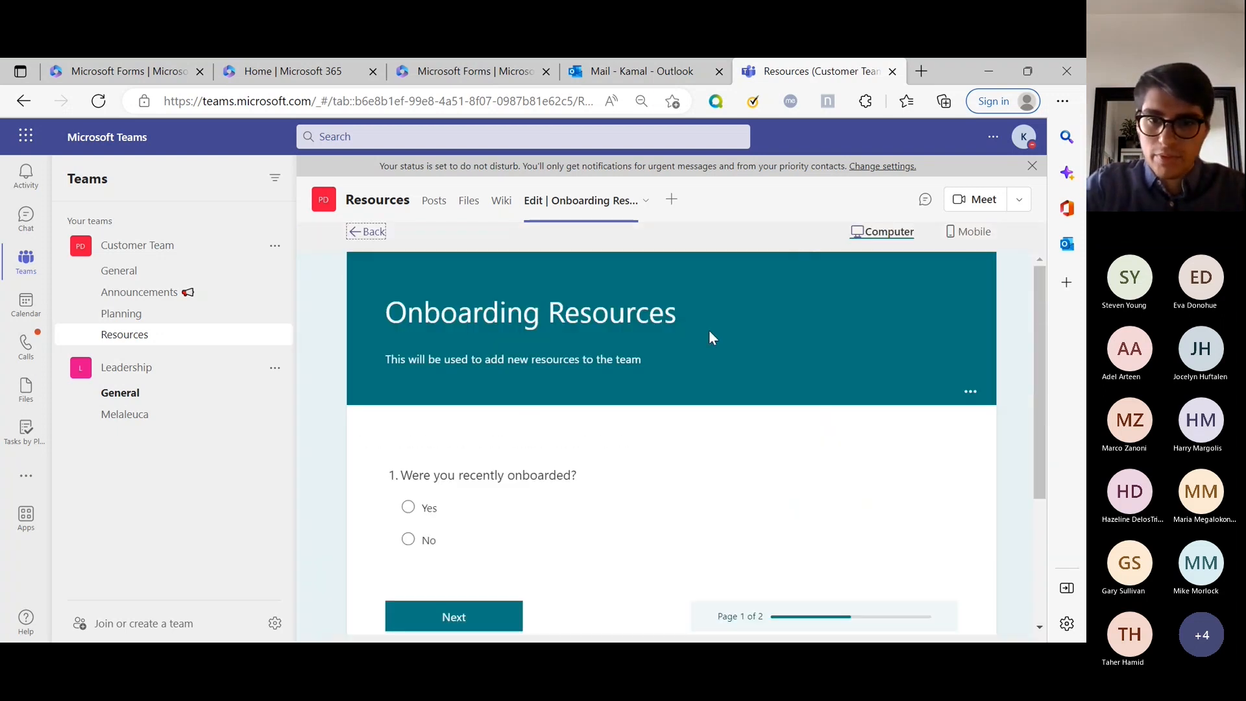
click(408, 506)
click(464, 622)
click(616, 342)
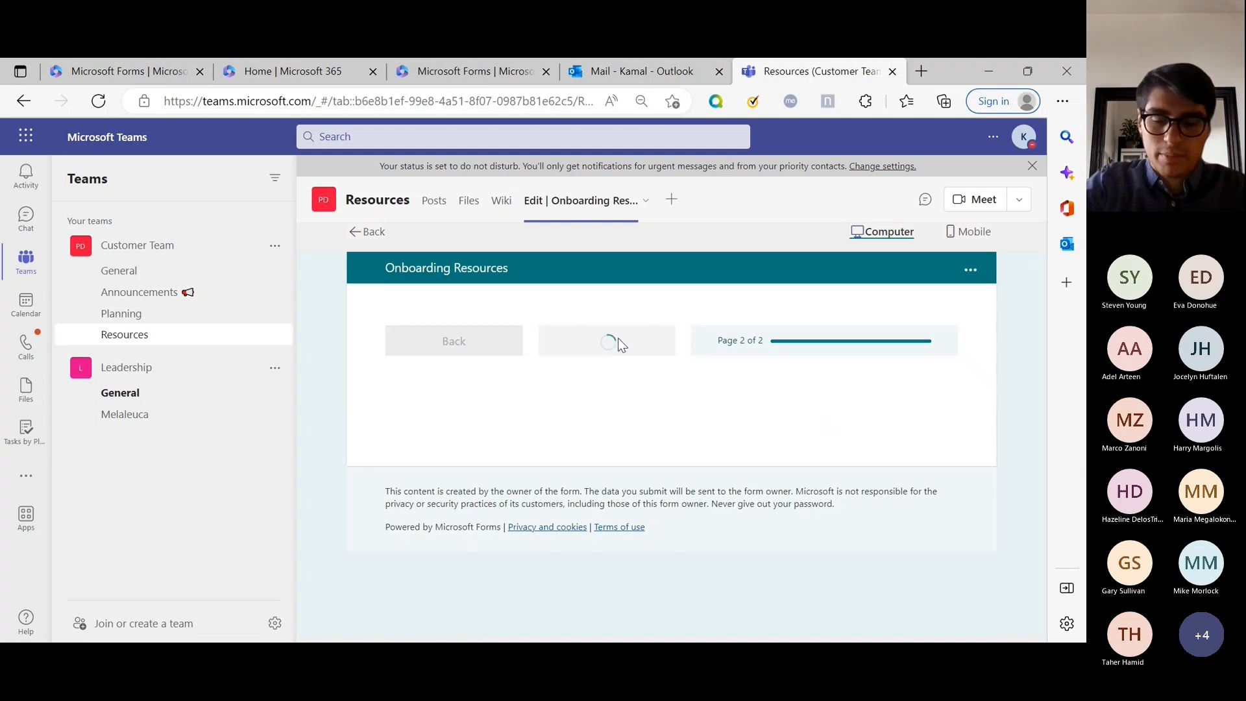
click(454, 342)
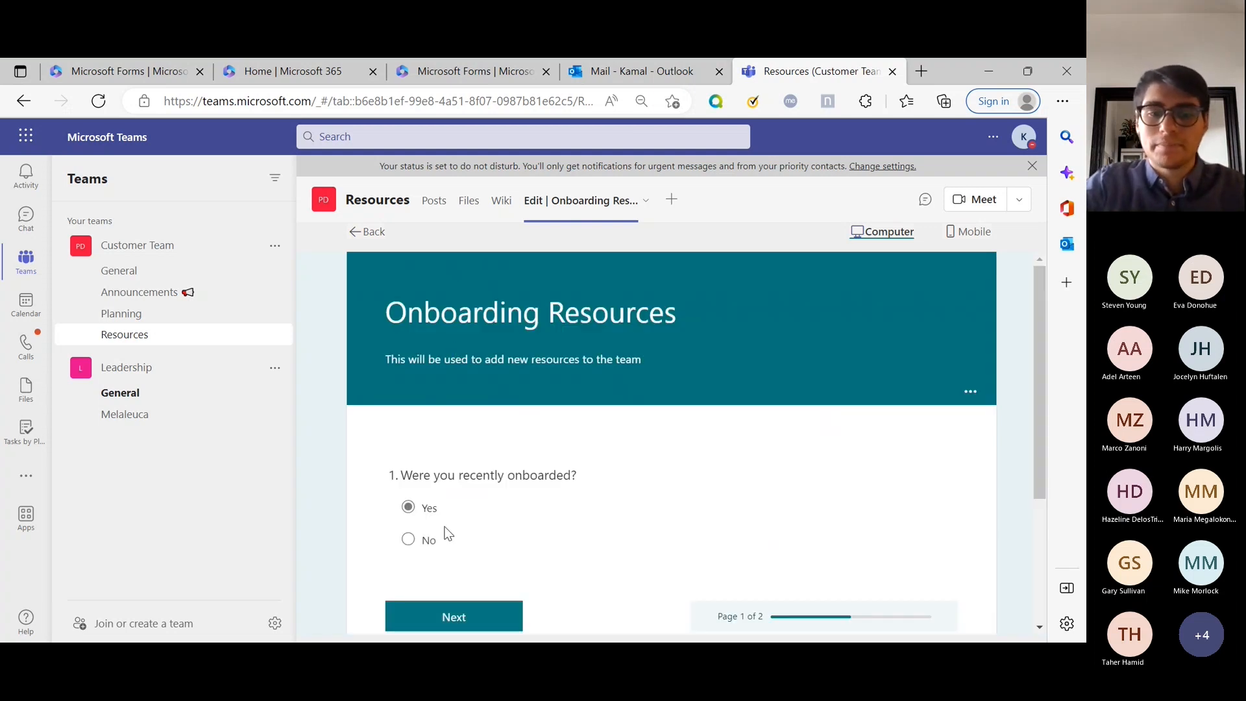
click(425, 537)
scroll(438, 529, down, 15)
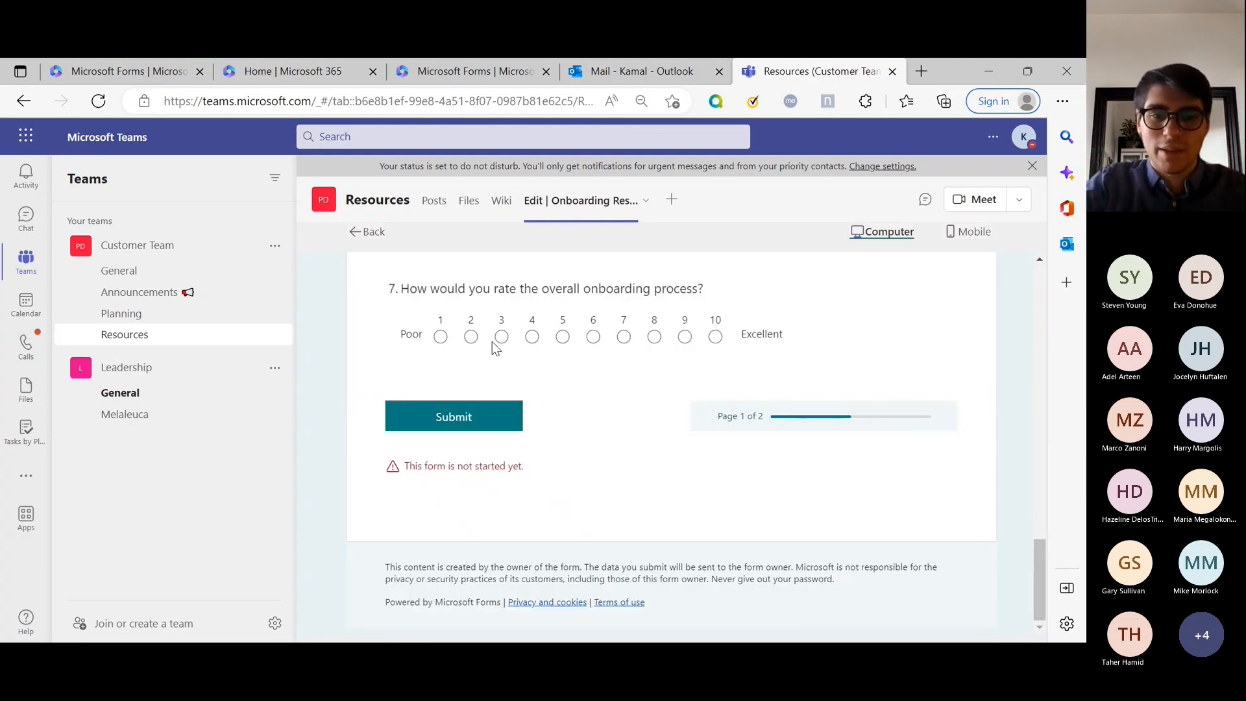
click(500, 339)
click(492, 416)
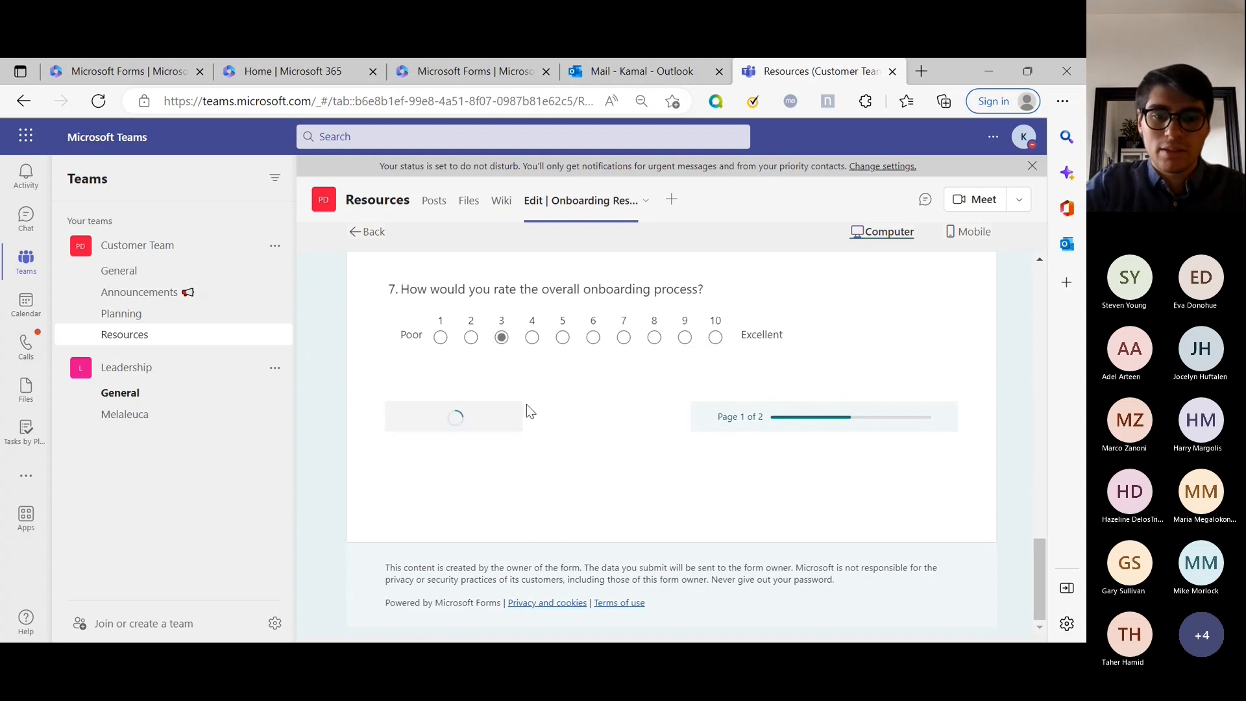
triple_click(445, 462)
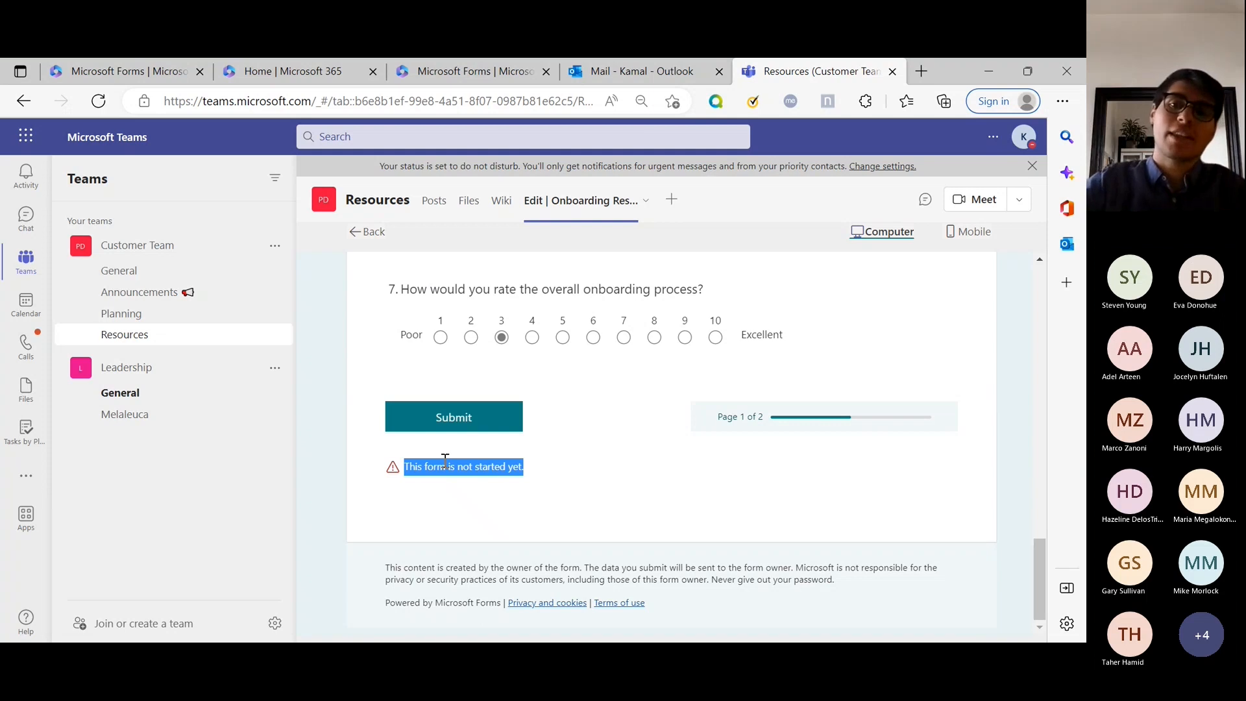
scroll(721, 415, up, 10)
click(367, 232)
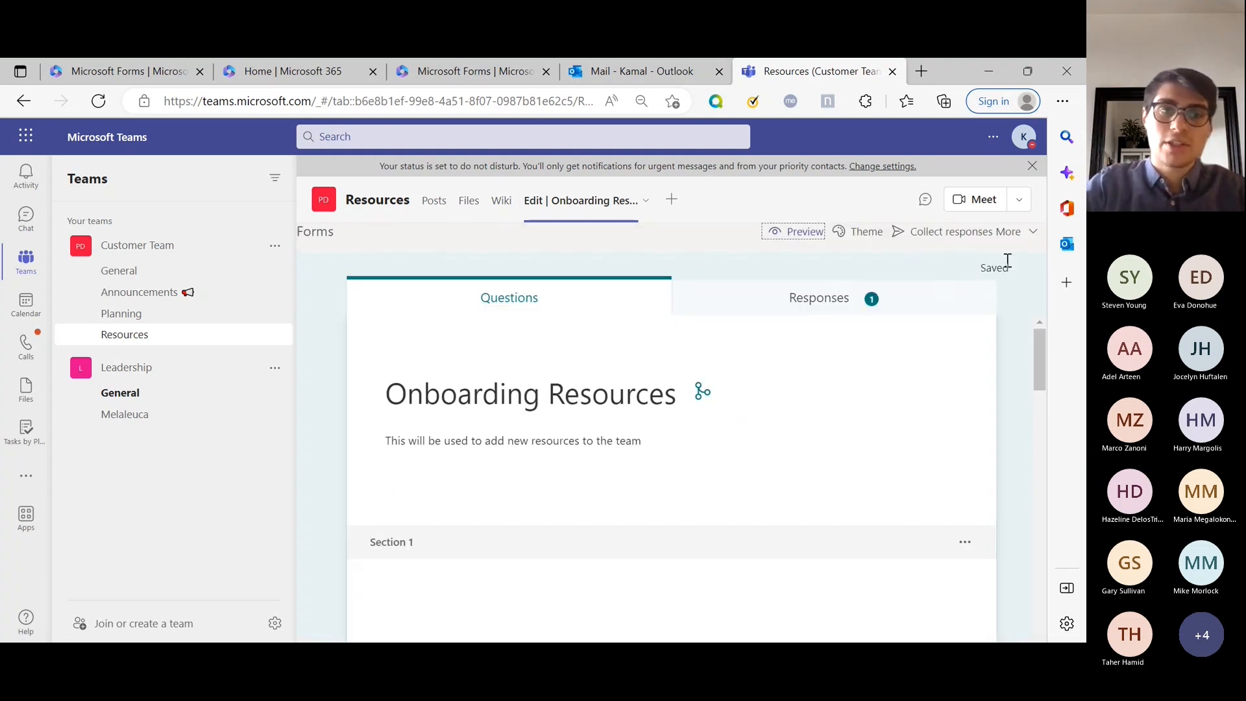
Keep Accept responses on and remove the start and end date restrictions.
scroll(787, 361, down, 10)
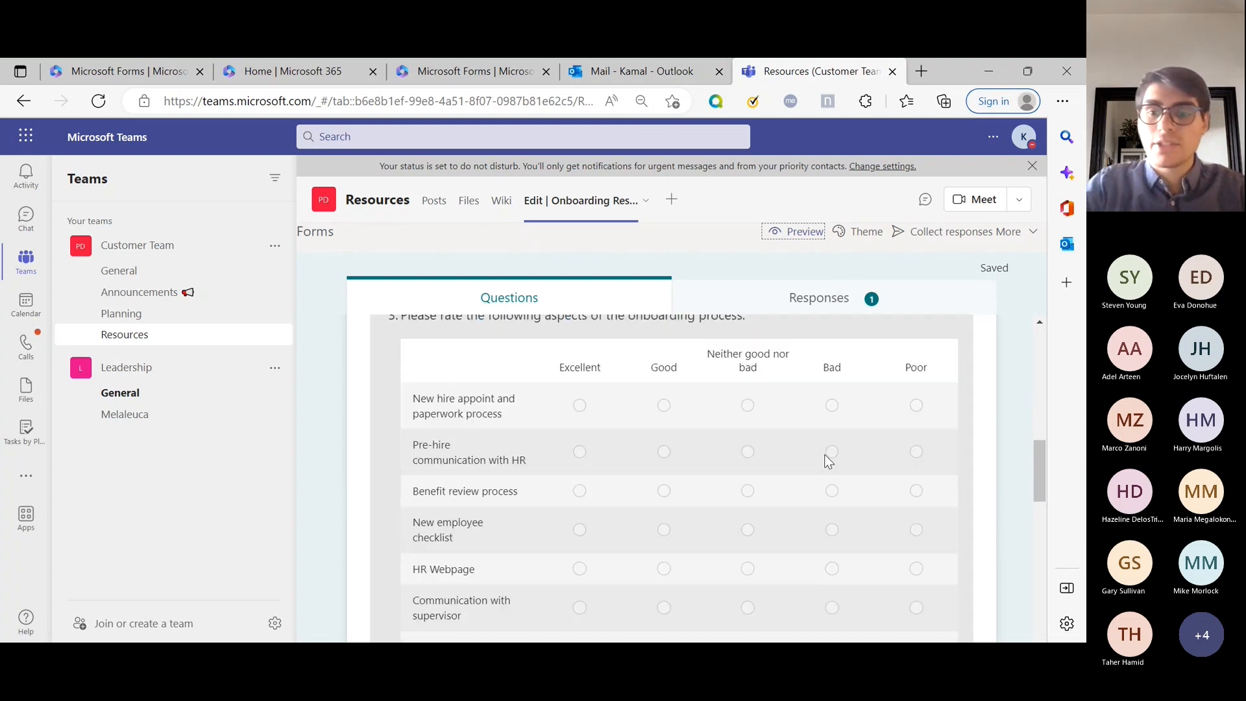
scroll(525, 548, down, 8)
scroll(448, 570, up, 10)
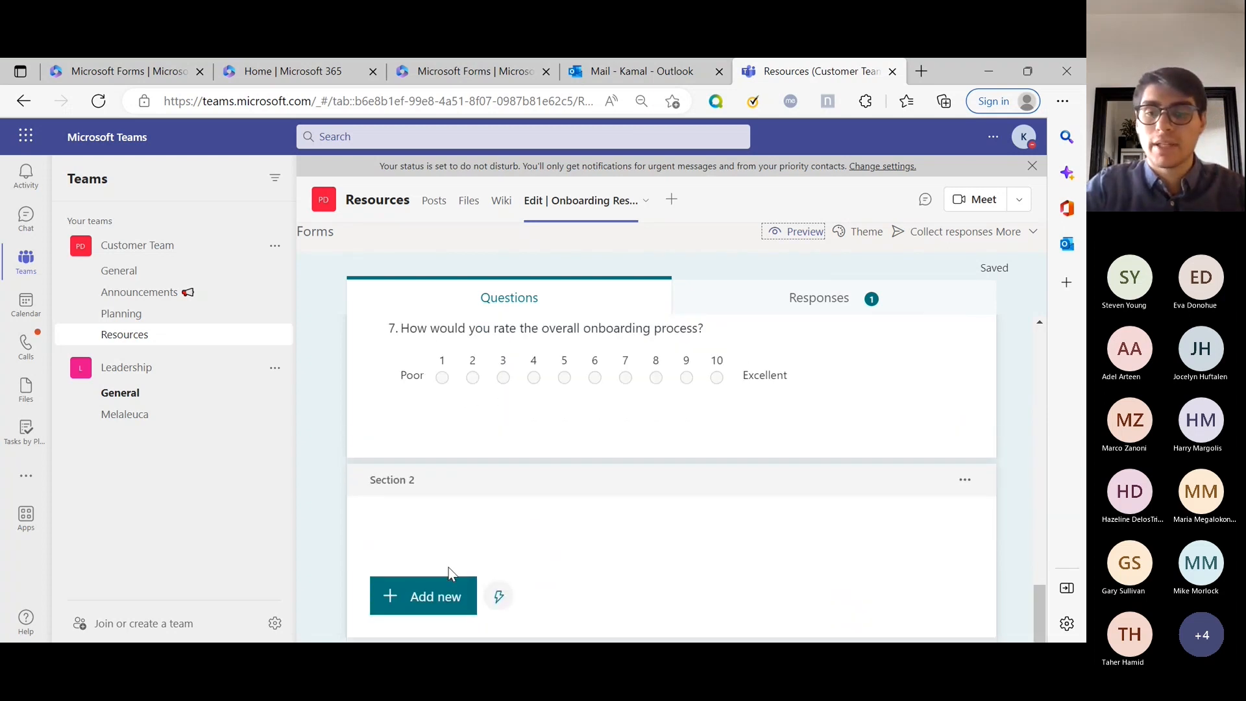
scroll(875, 371, up, 10)
click(1016, 237)
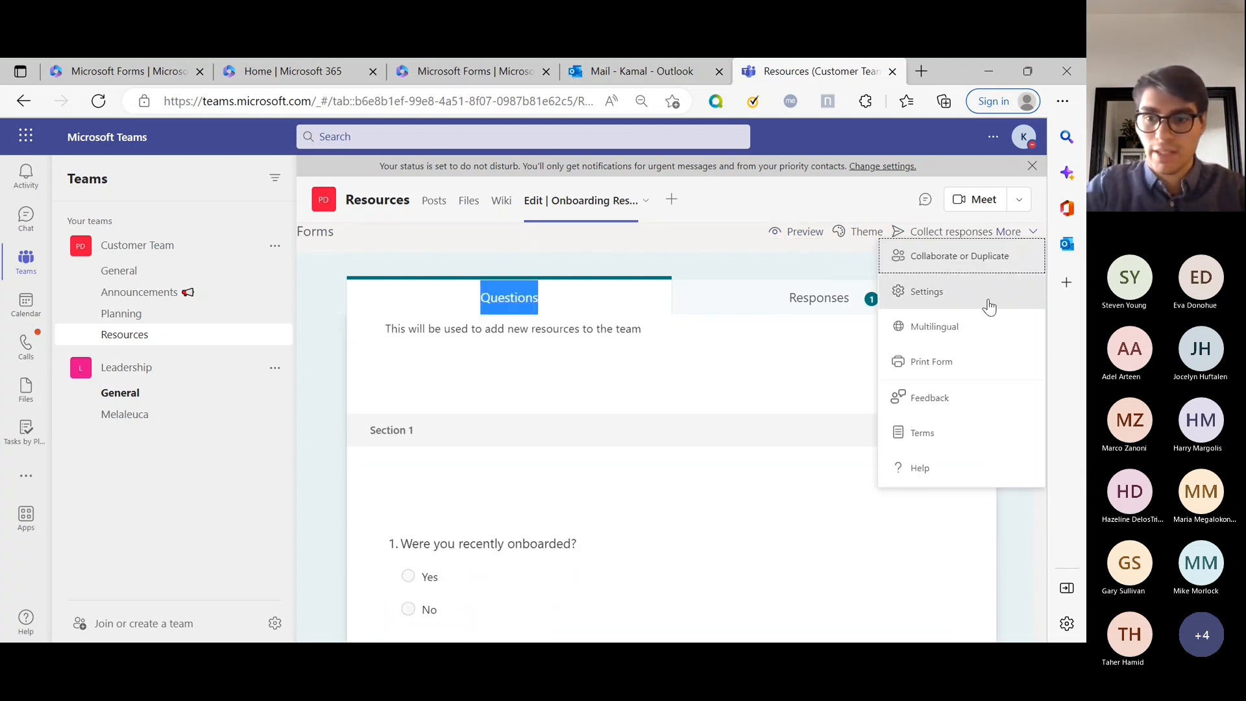
click(966, 297)
scroll(901, 445, down, 1)
click(799, 477)
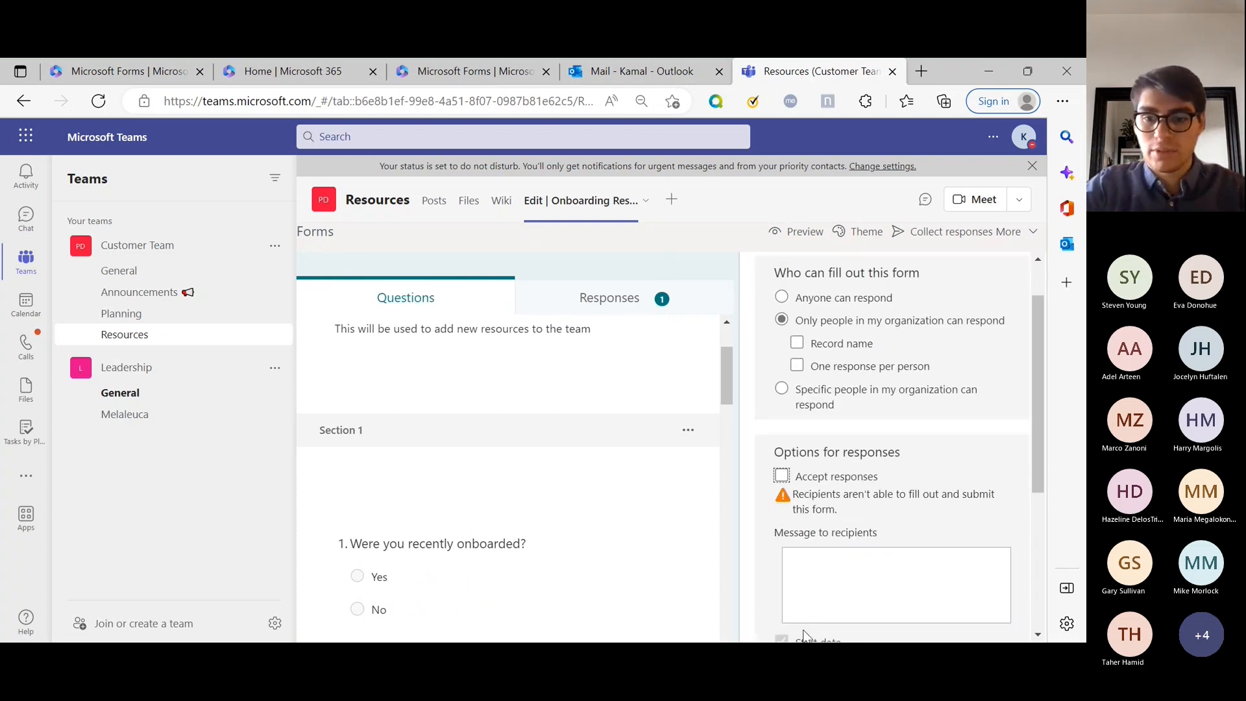
click(819, 482)
scroll(819, 454, down, 3)
click(817, 326)
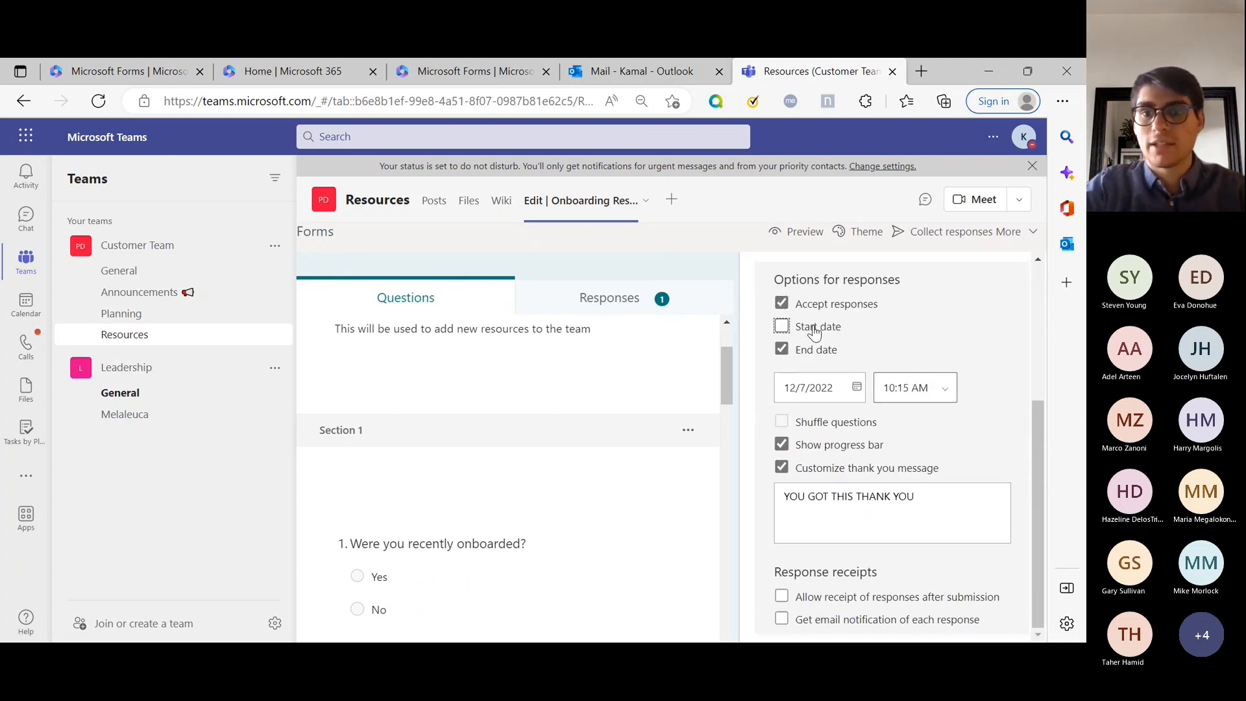
click(825, 356)
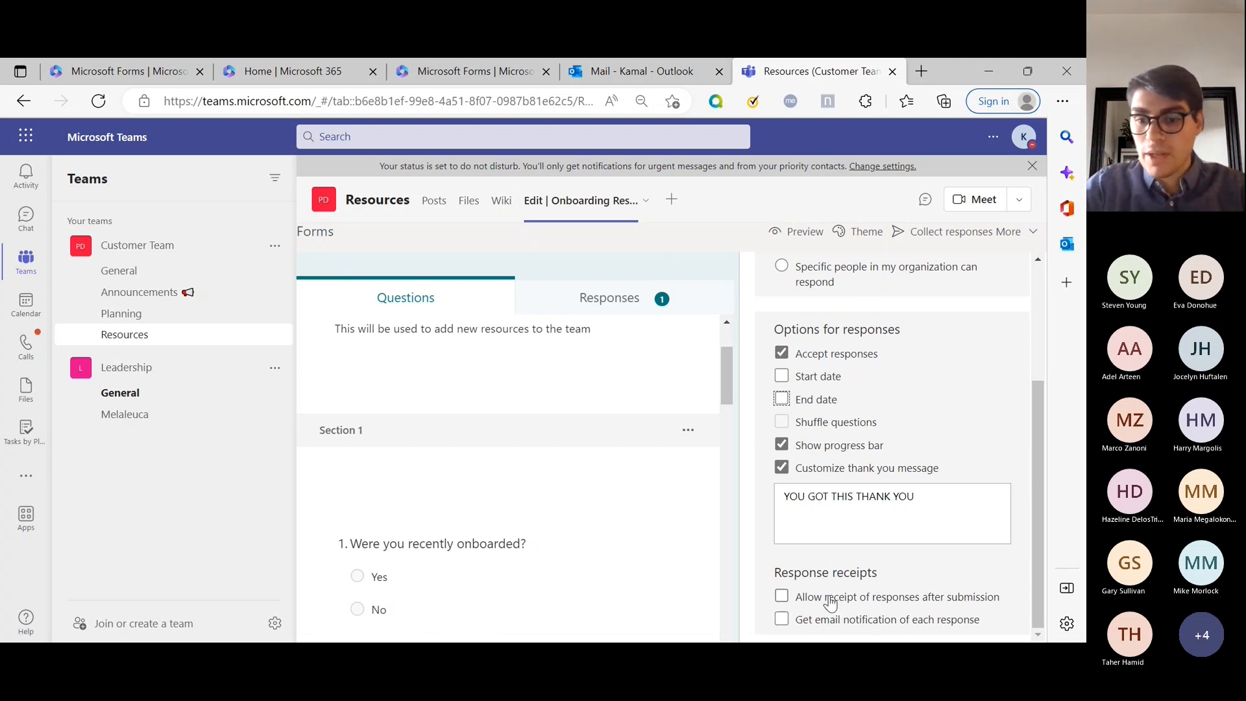
Turn on response receipts and an email notification for each new response.
click(861, 605)
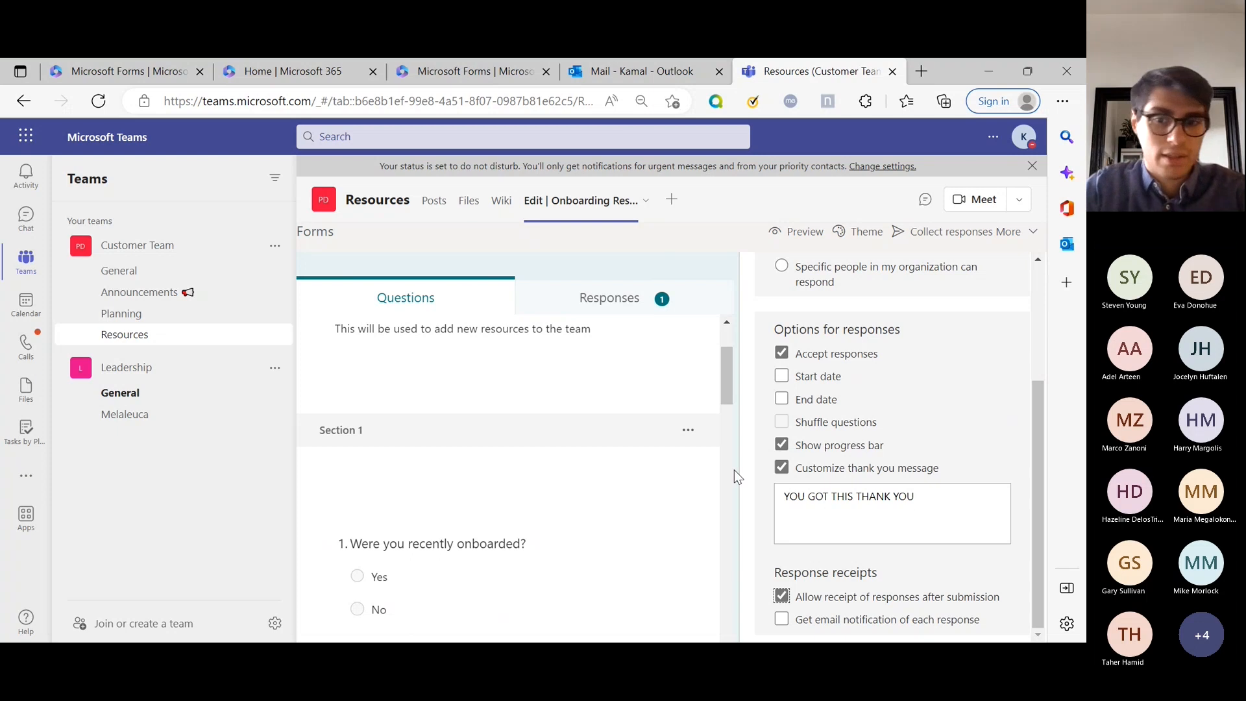
click(819, 623)
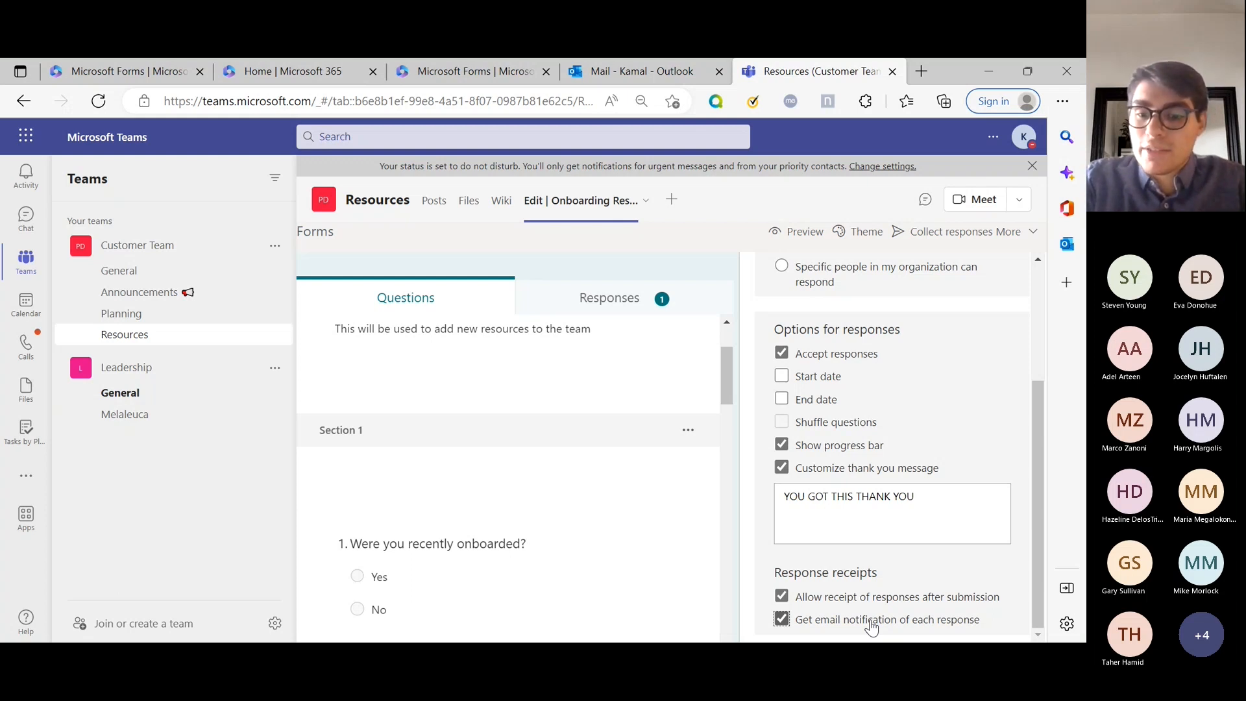
scroll(908, 487, up, 3)
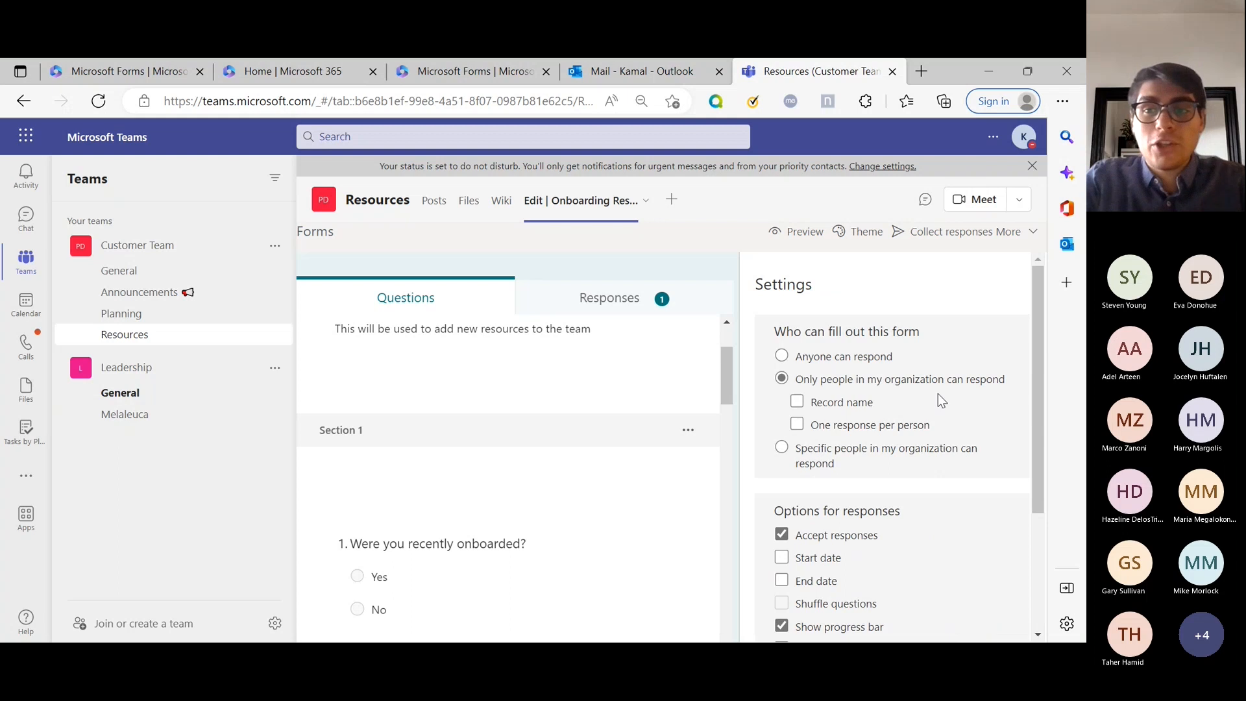
click(1014, 235)
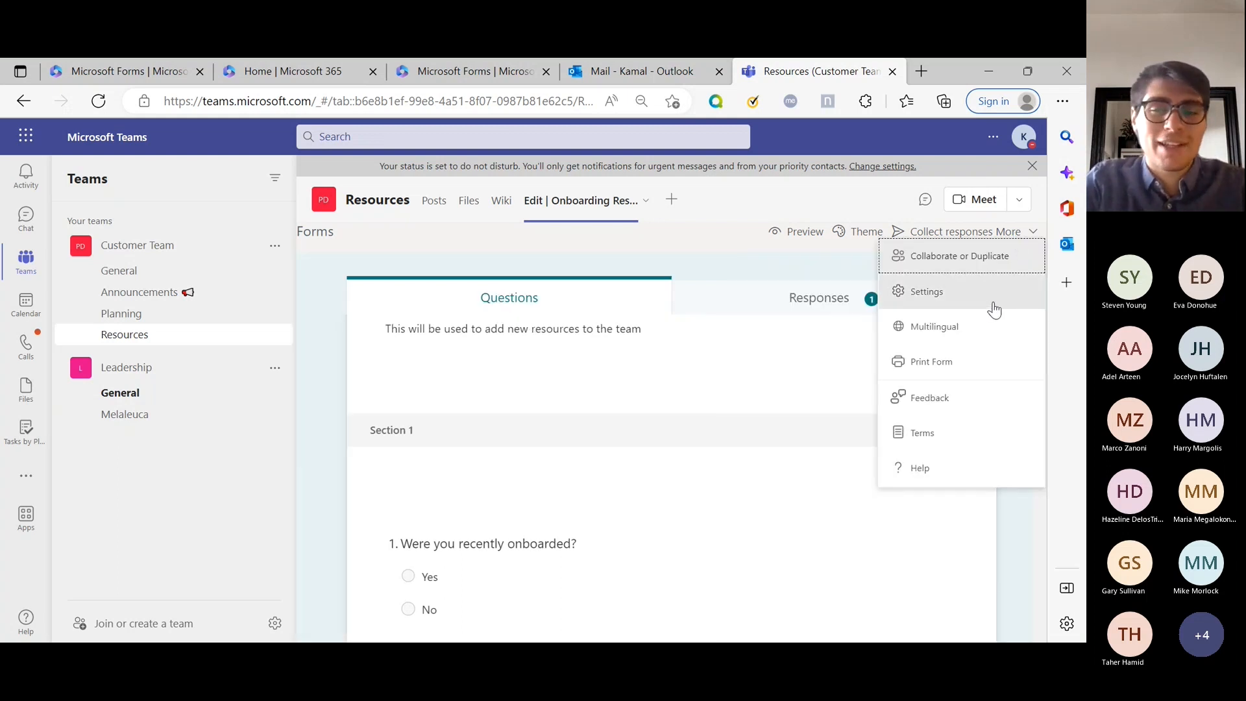
Create a view-and-edit collaboration link limited to specific people in the organization.
click(991, 300)
click(1014, 231)
click(1000, 267)
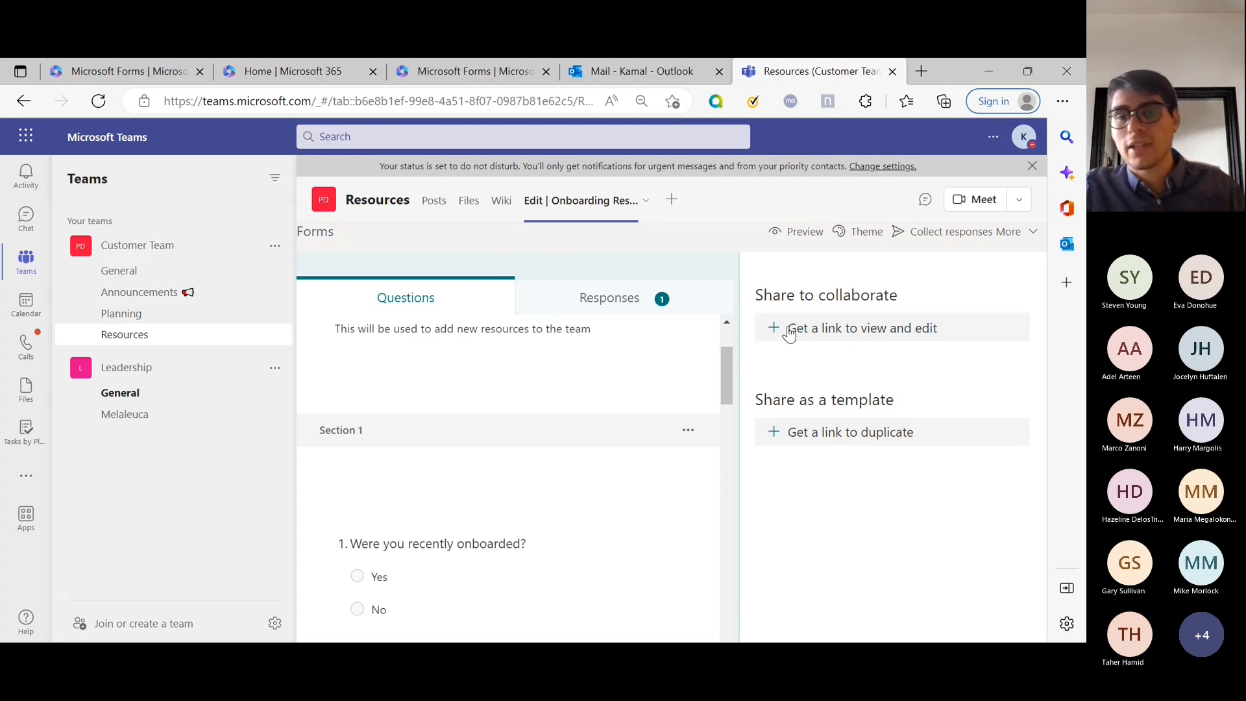
click(913, 337)
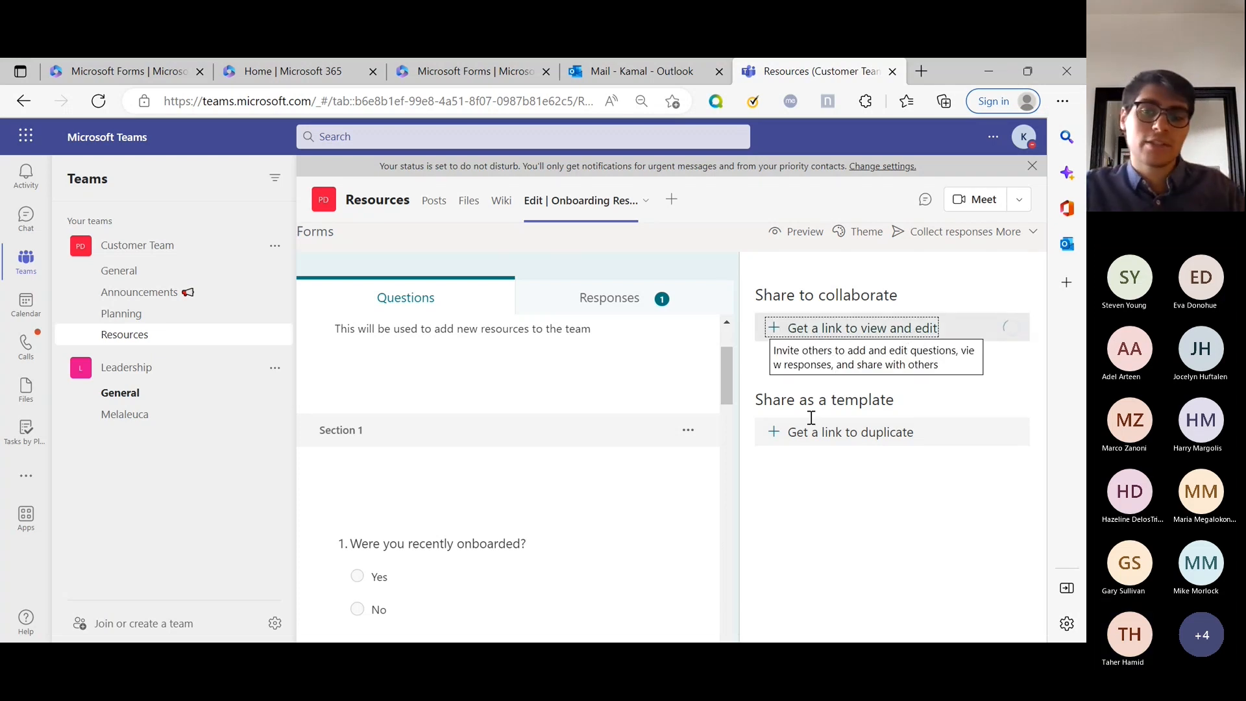
click(934, 330)
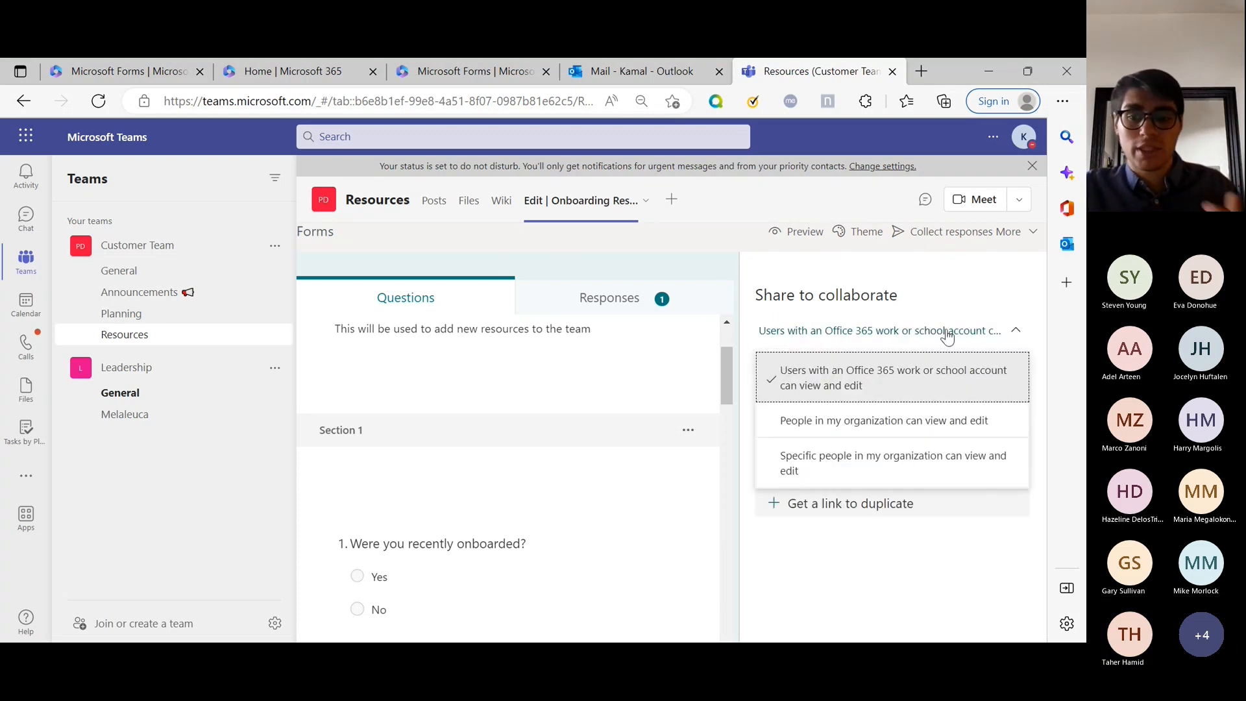
click(918, 475)
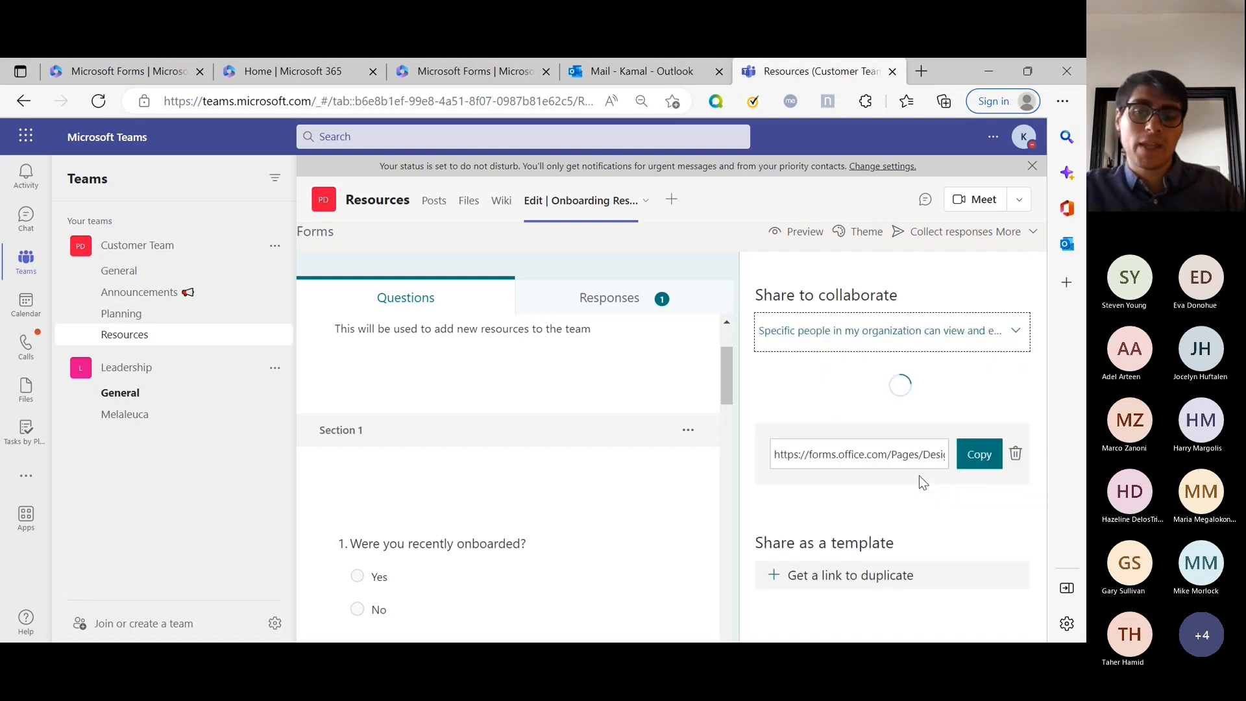
Search for 'leadership' and add the Leadership group as collaborators.
click(917, 363)
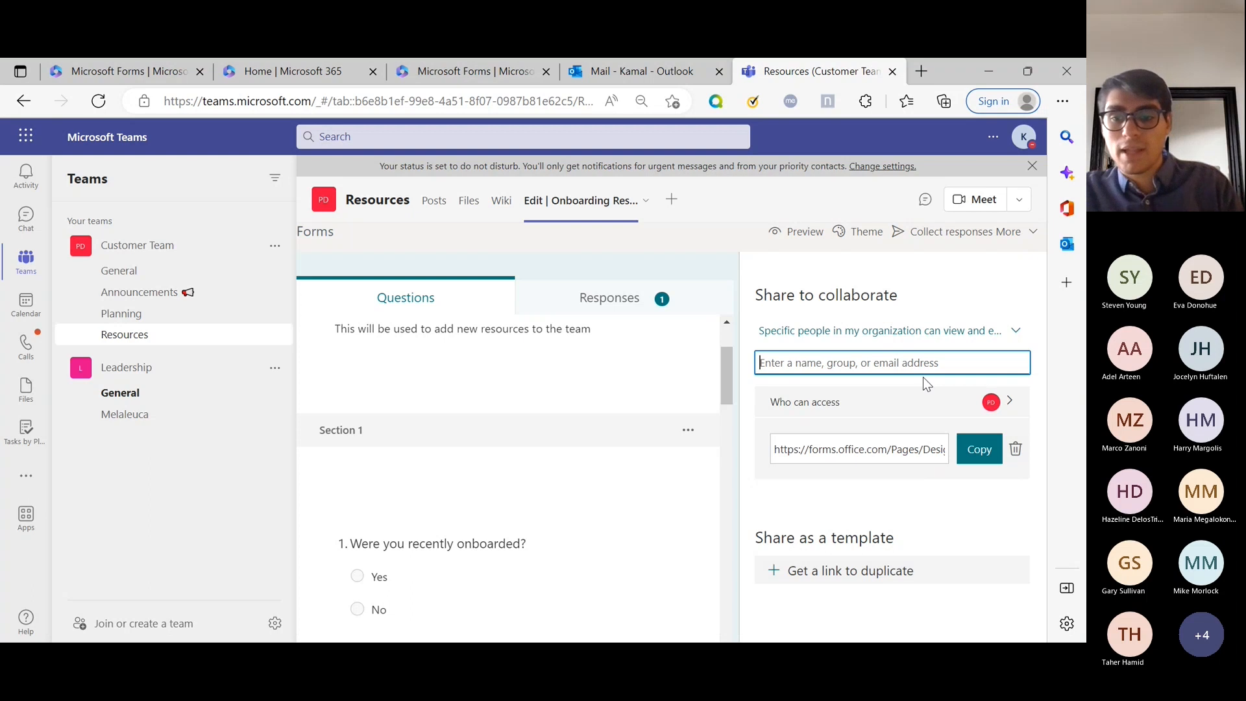
click(901, 402)
click(841, 429)
click(791, 294)
click(835, 361)
text(leadership)
click(847, 397)
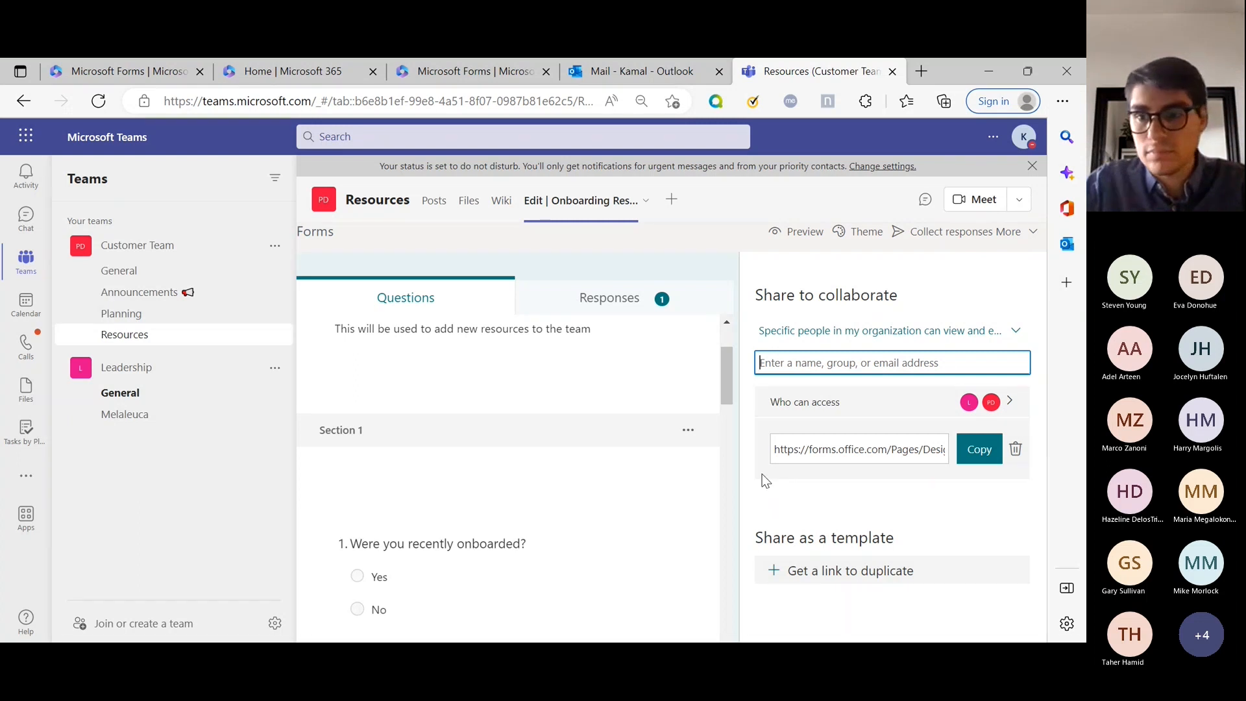
Preview the form as respondents would see it.
click(801, 234)
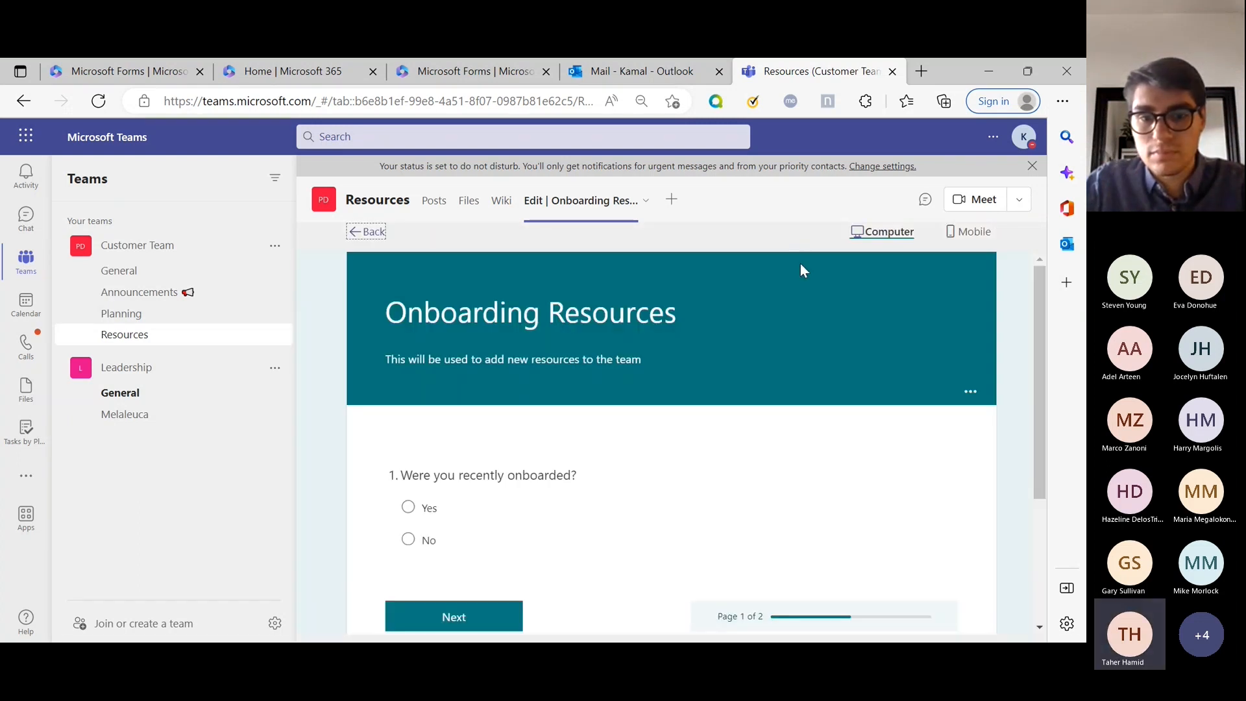
click(970, 391)
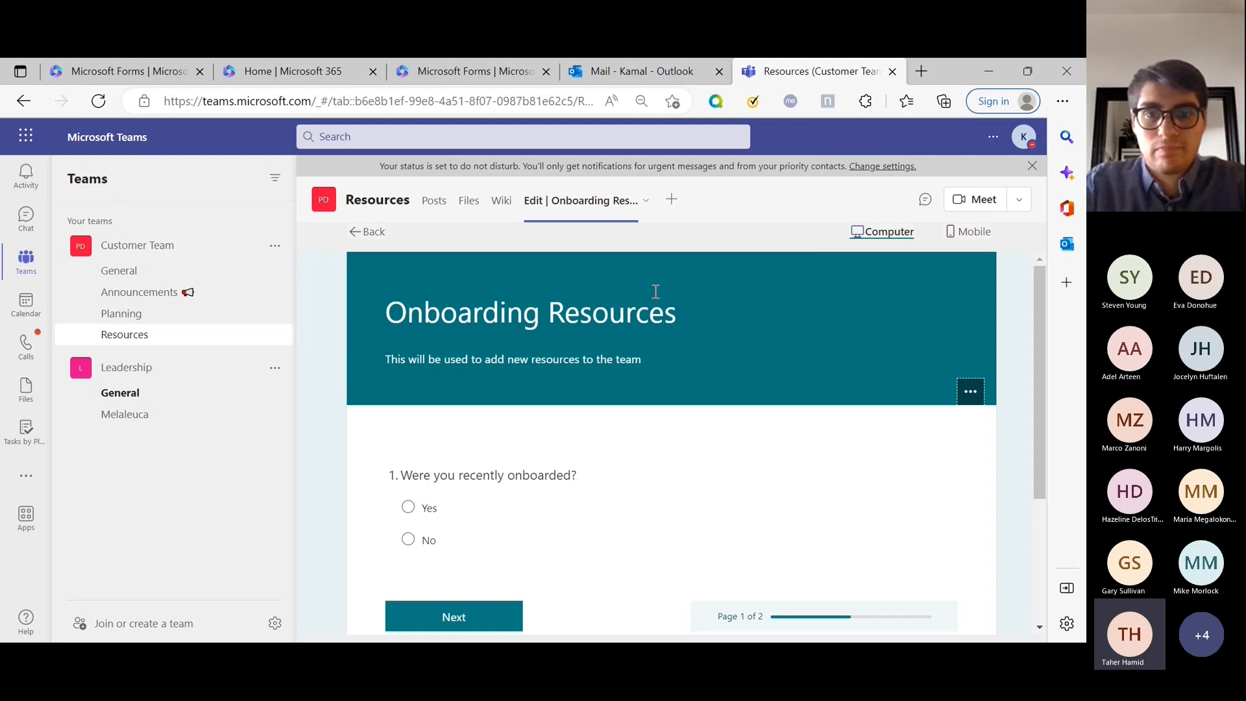
click(641, 203)
Choose Go to website from the Onboarding Resources channel tab's menu.
click(643, 203)
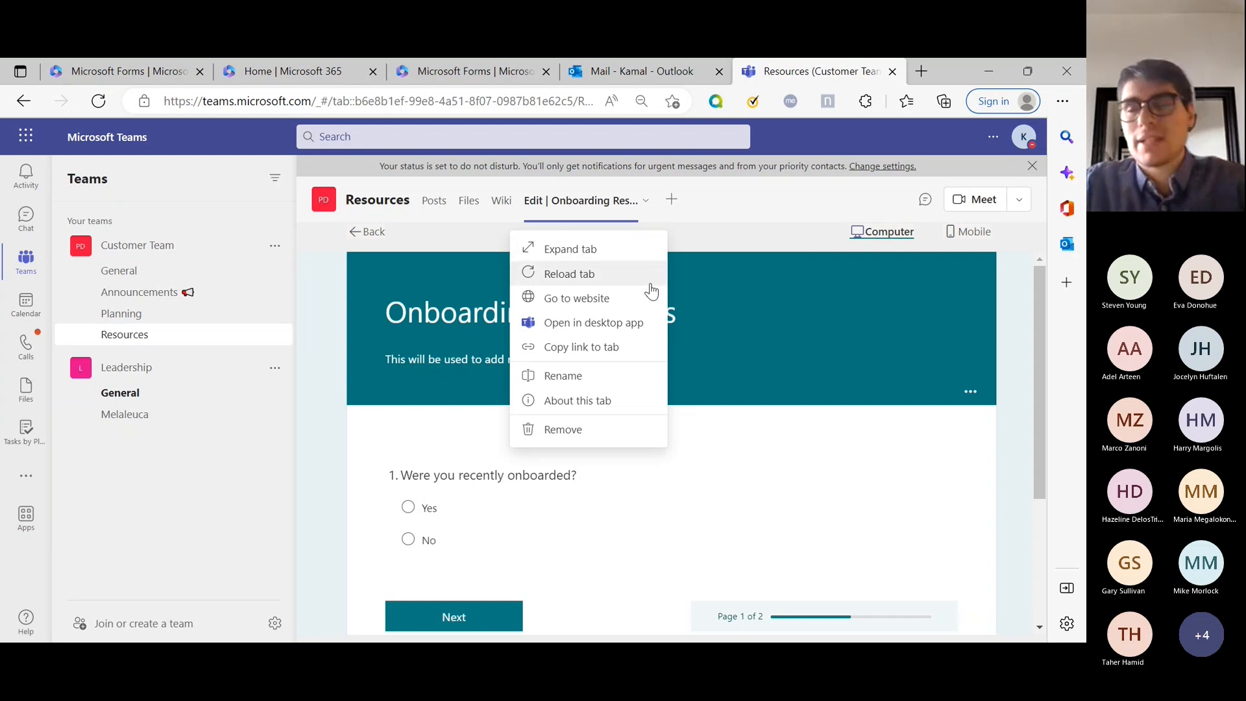
click(832, 339)
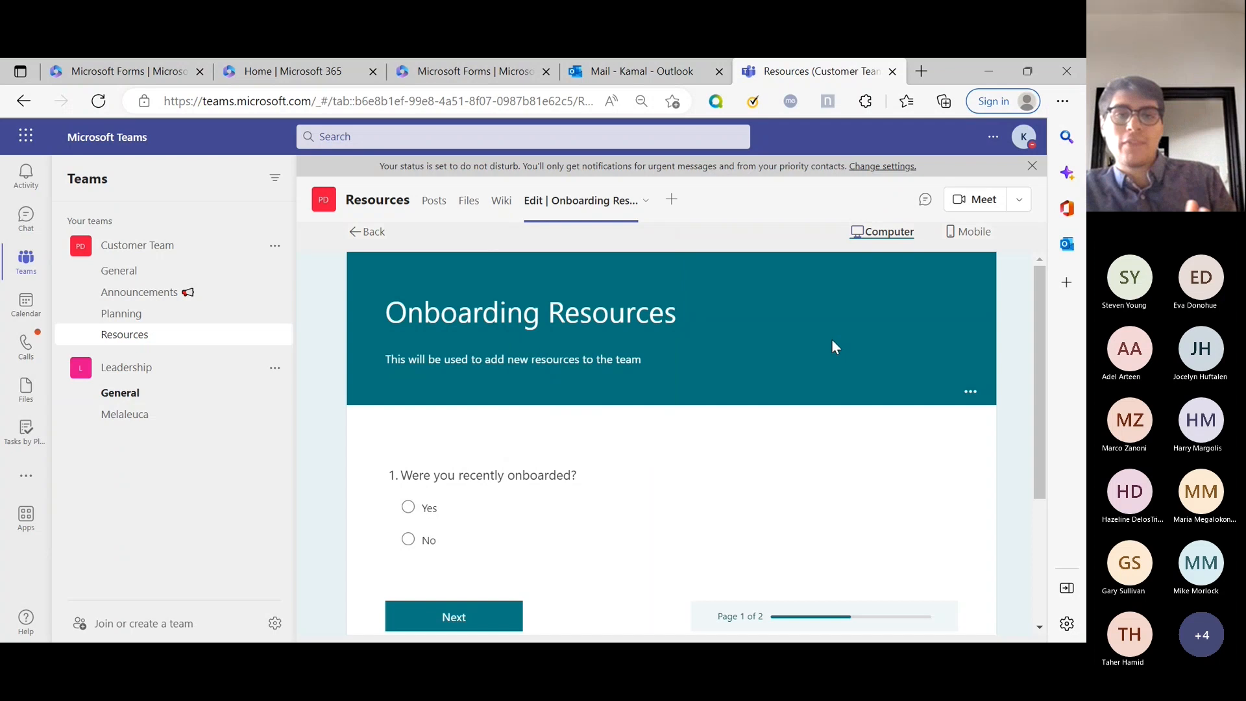
scroll(831, 339, down, 3)
scroll(831, 342, up, 3)
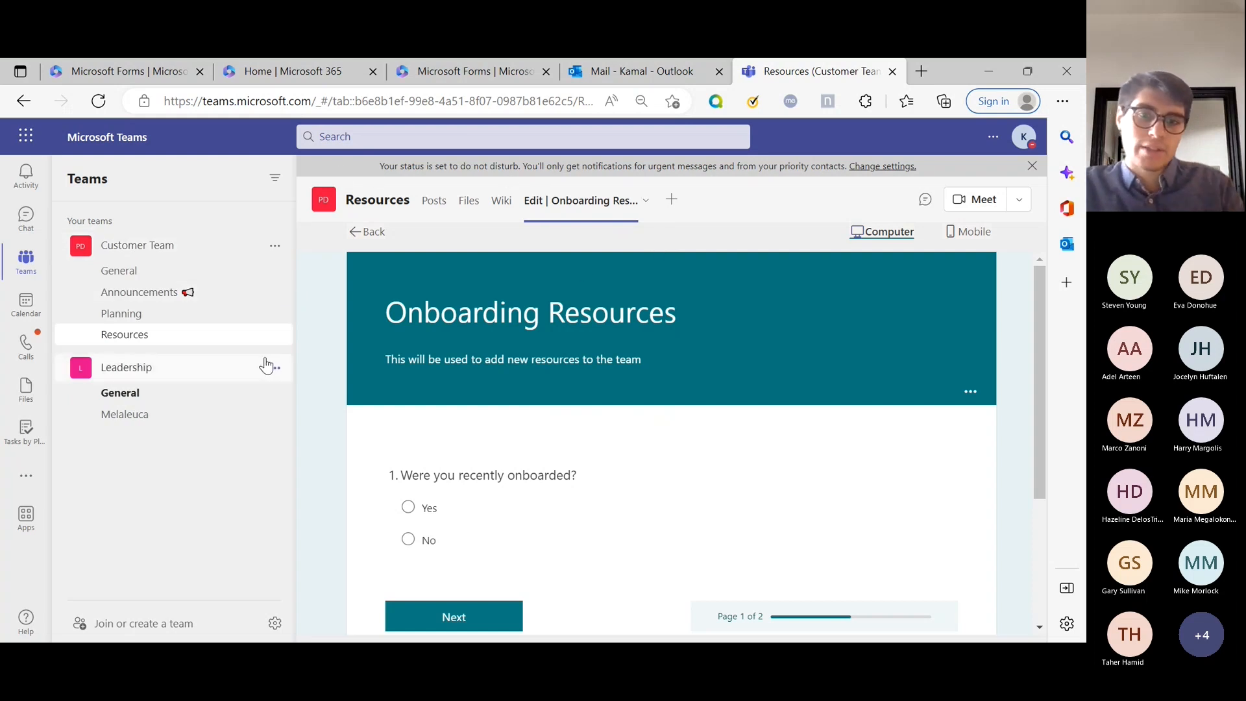
click(646, 202)
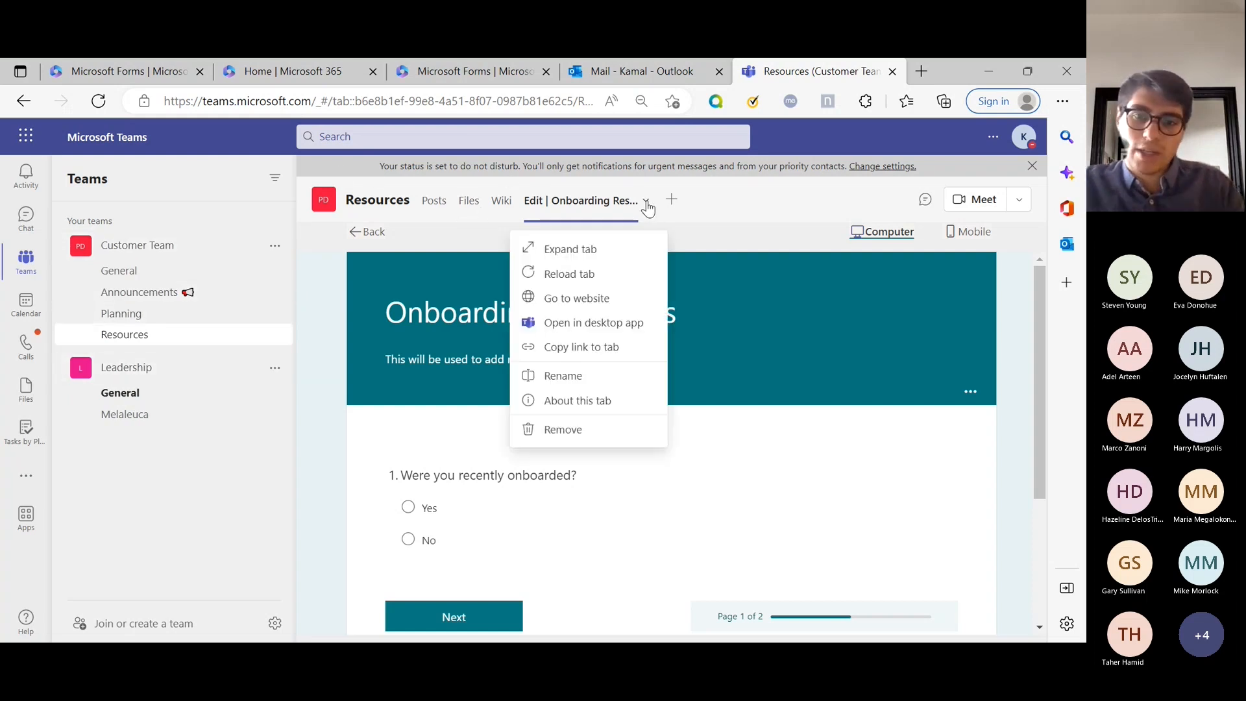
click(615, 311)
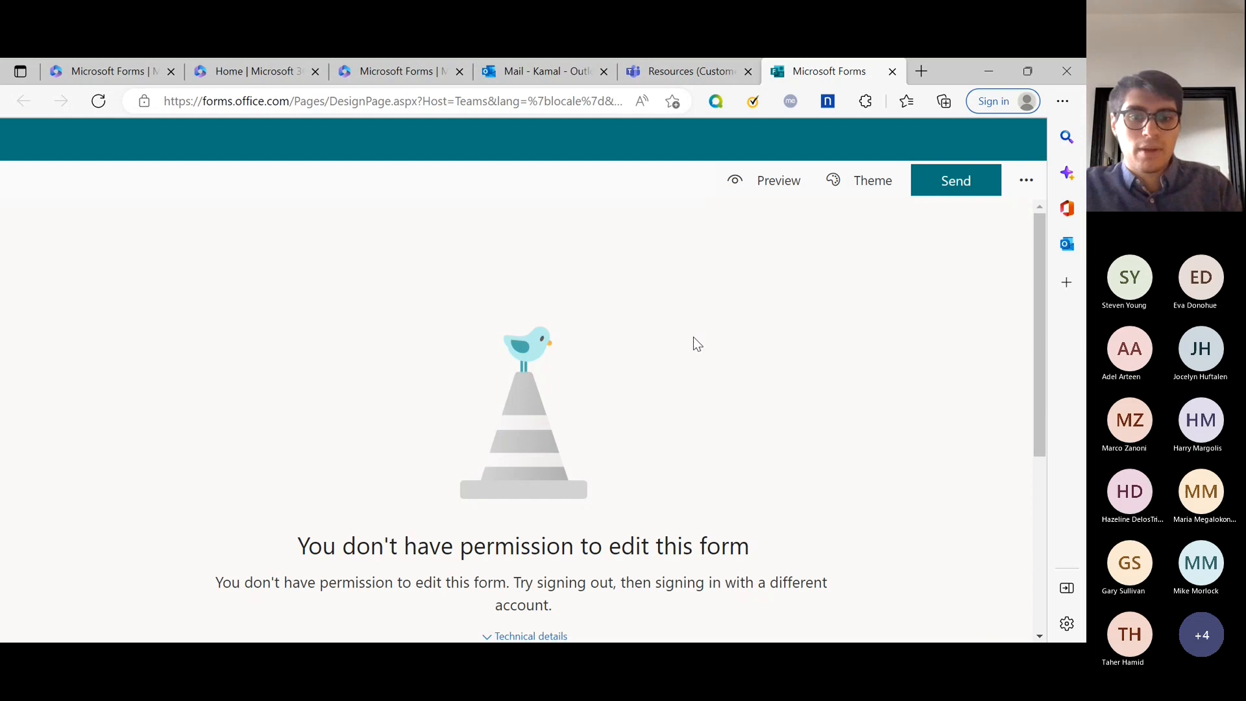
Close the Forms page showing the edit-permission error with Ctrl+W.
scroll(693, 337, down, 3)
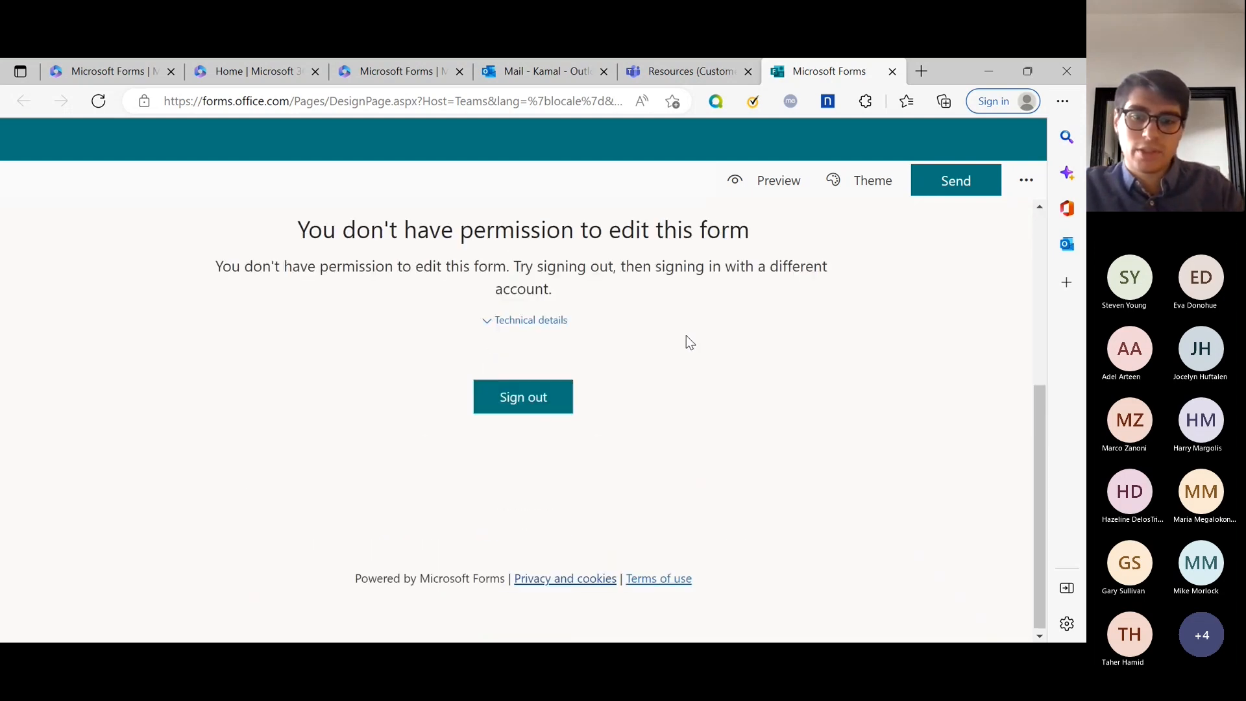
scroll(687, 322, up, 3)
scroll(651, 287, down, 2)
scroll(651, 286, down, 2)
scroll(651, 296, up, 4)
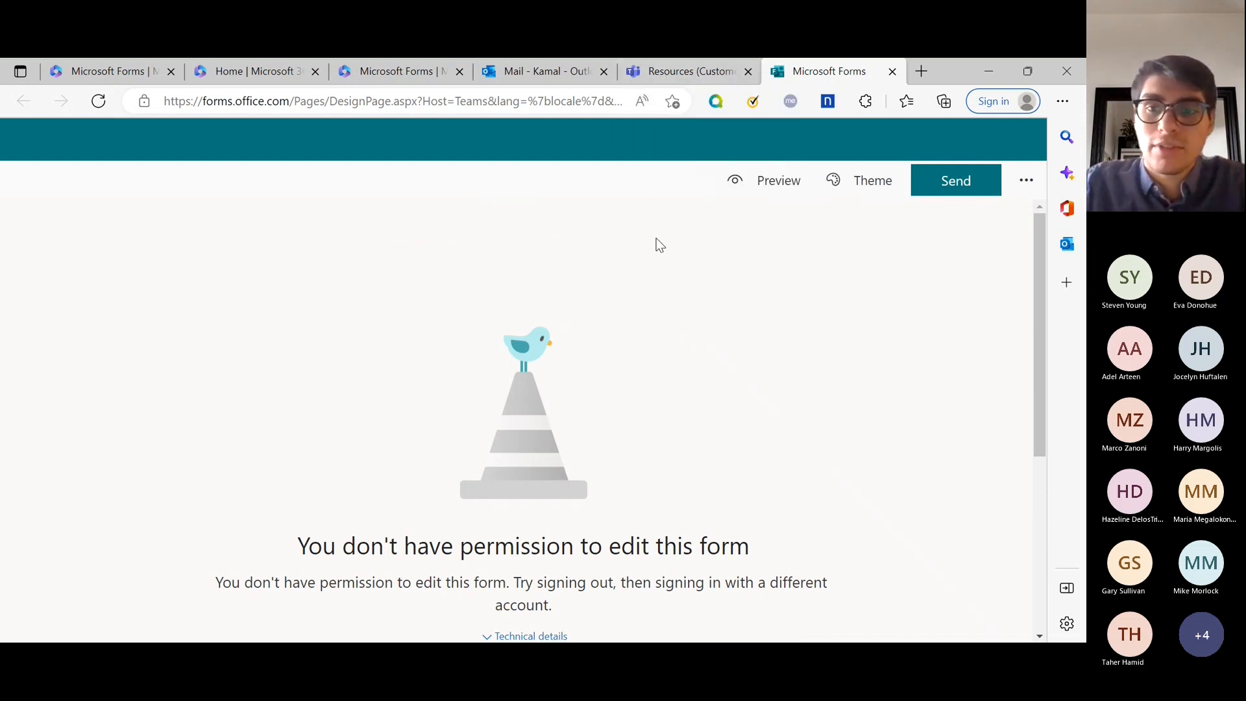
key(ctrl+w)
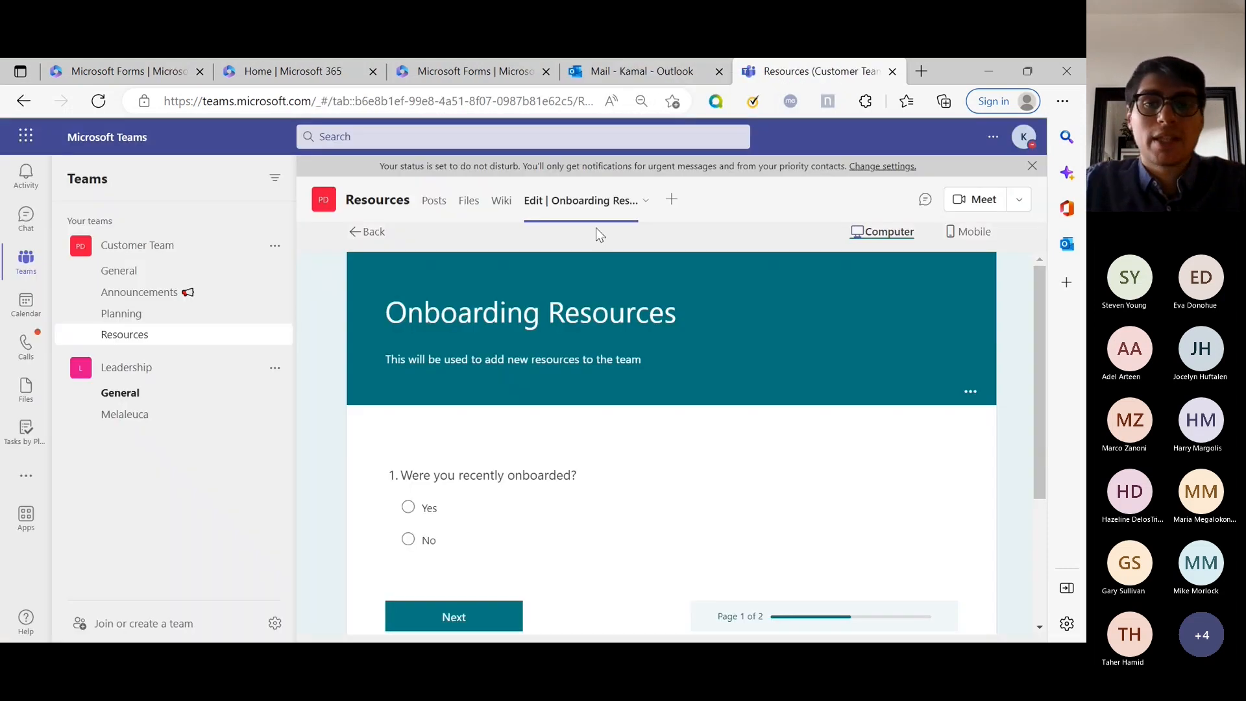
click(646, 199)
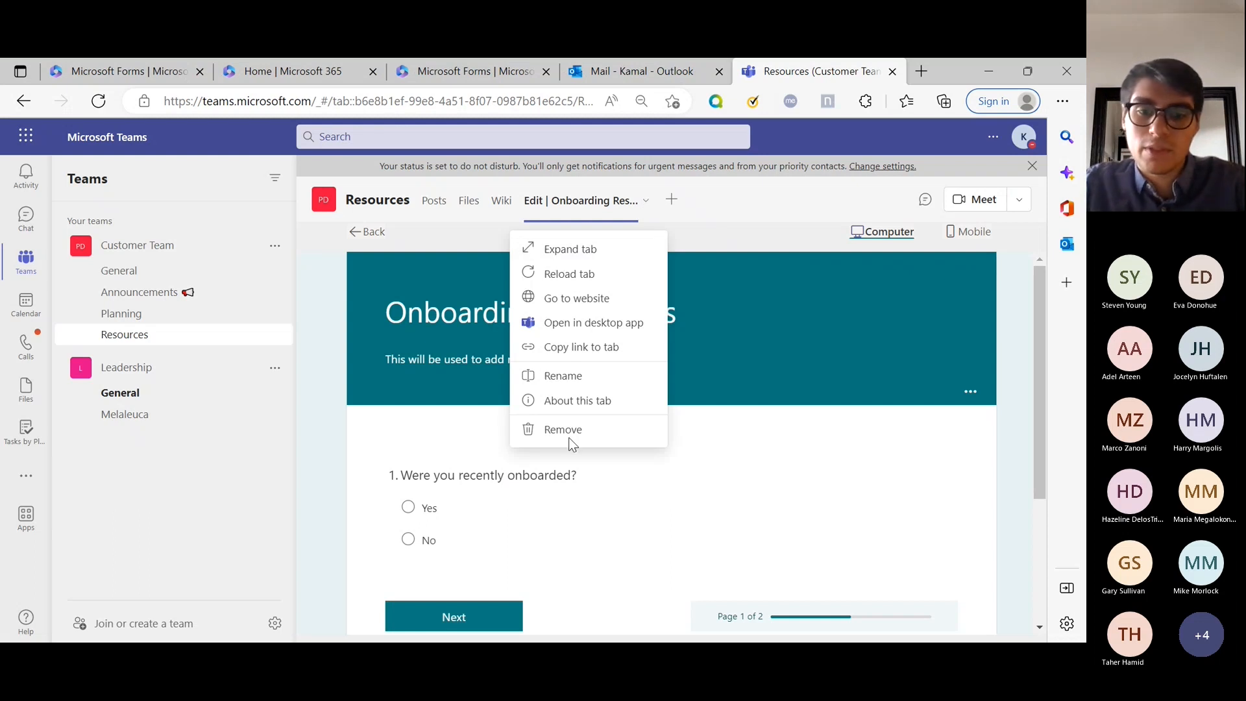
click(570, 510)
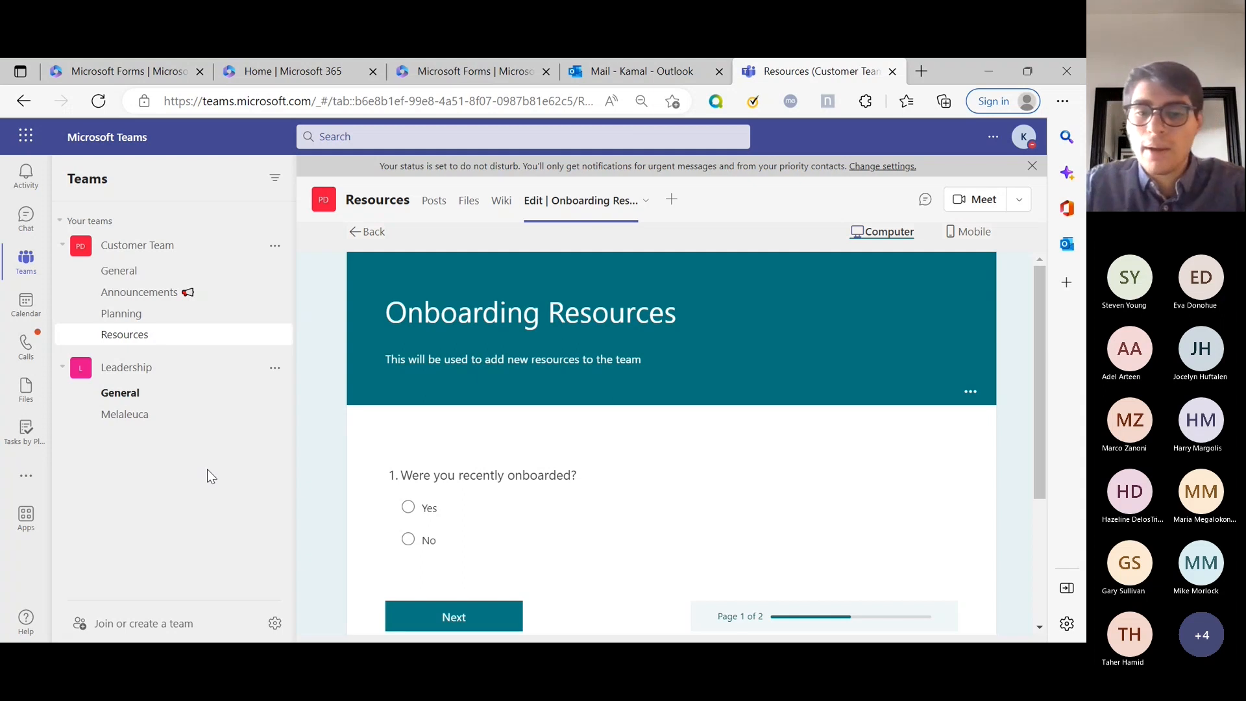
click(31, 485)
click(30, 487)
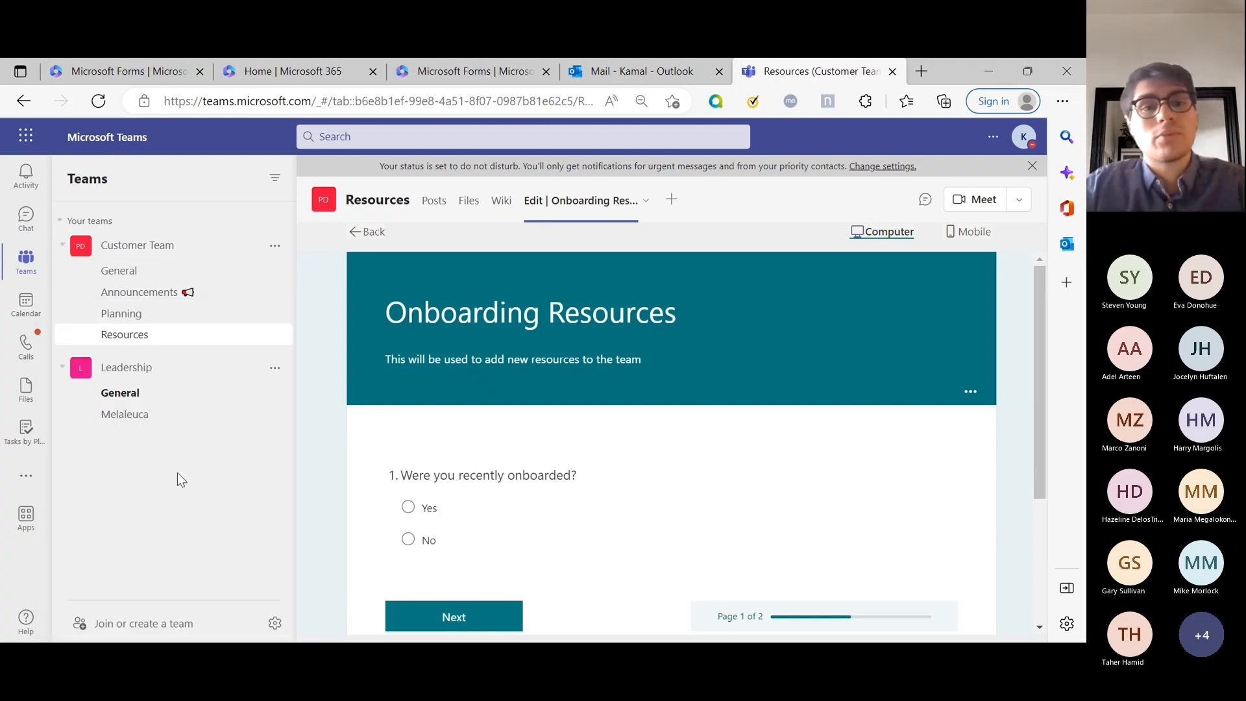
Launch Bookings from the Microsoft 365 home page's All apps list.
click(259, 74)
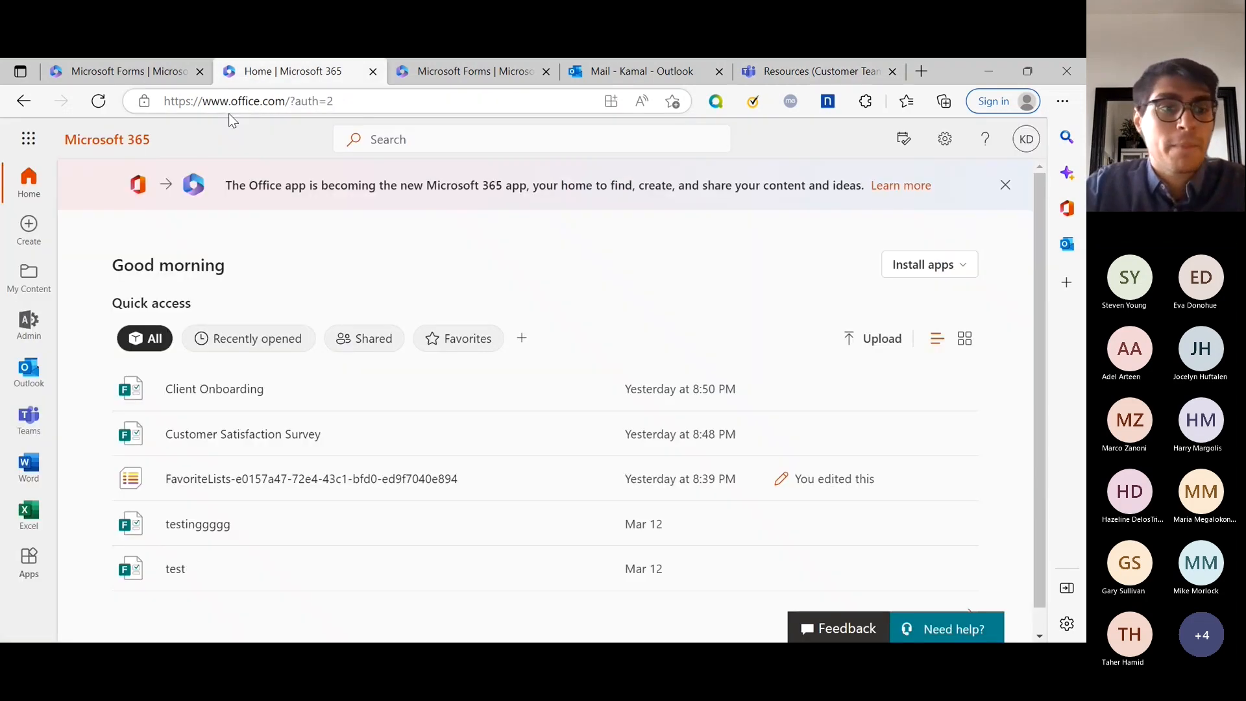
click(46, 140)
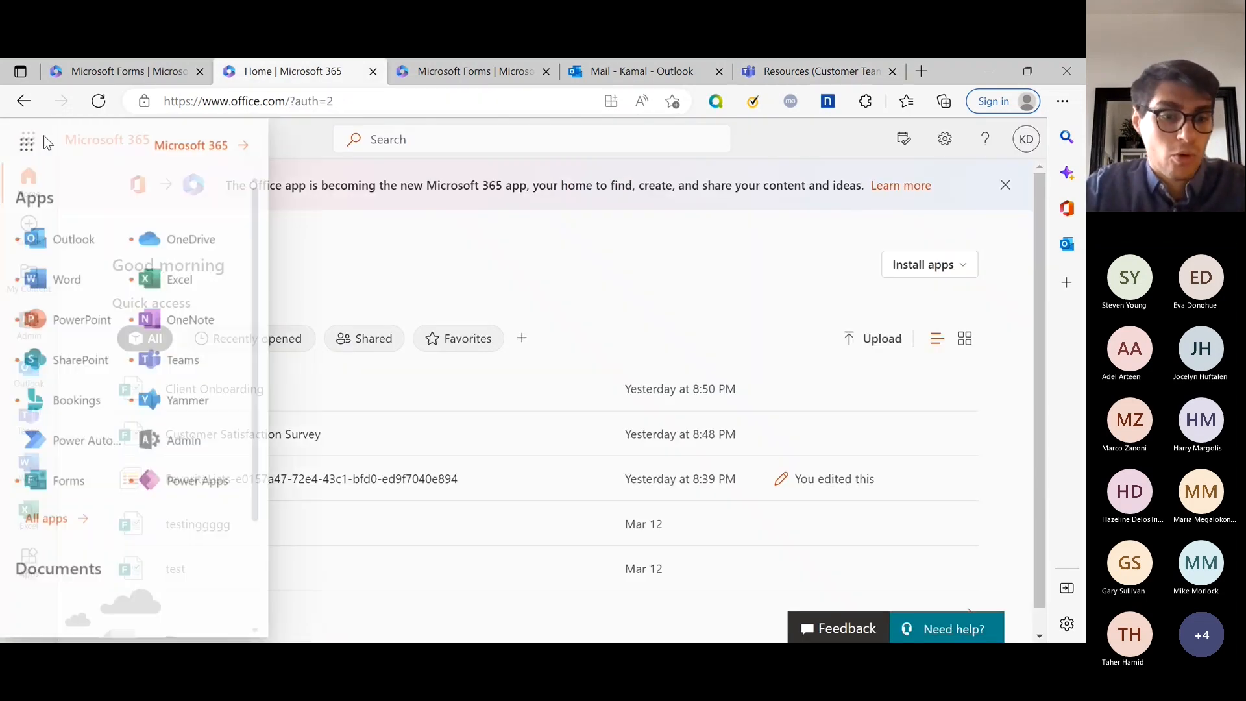
click(81, 520)
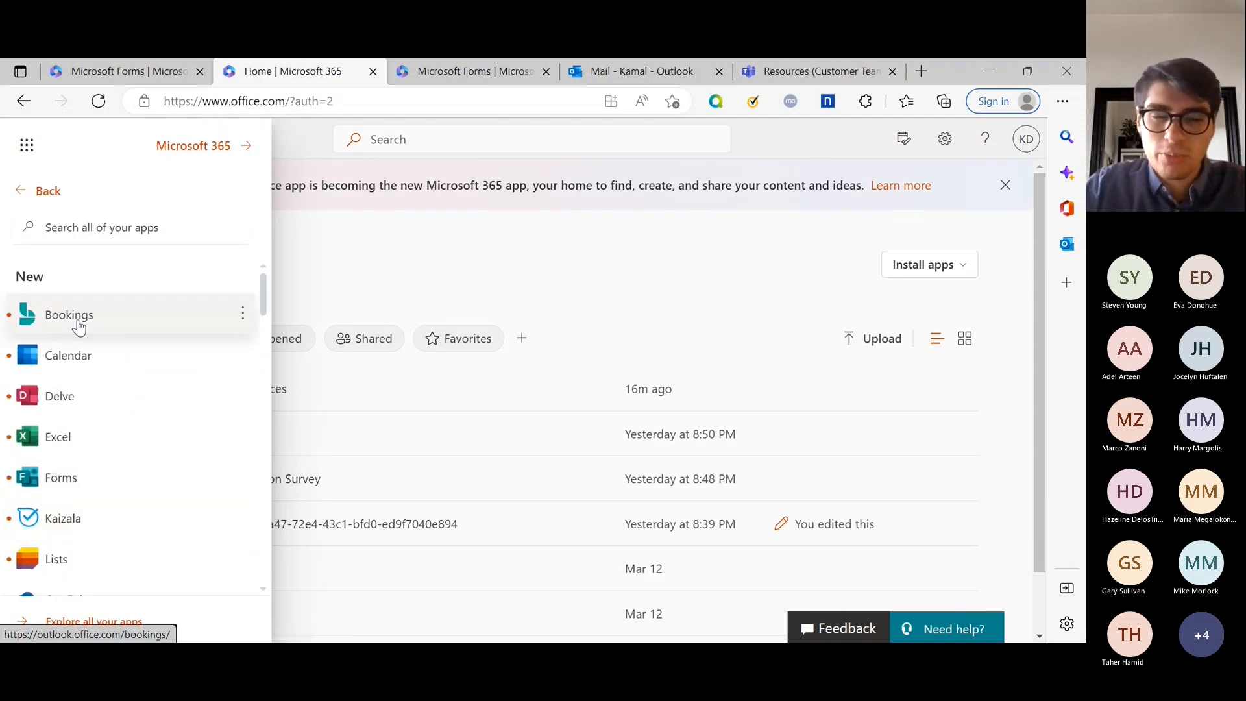
click(69, 314)
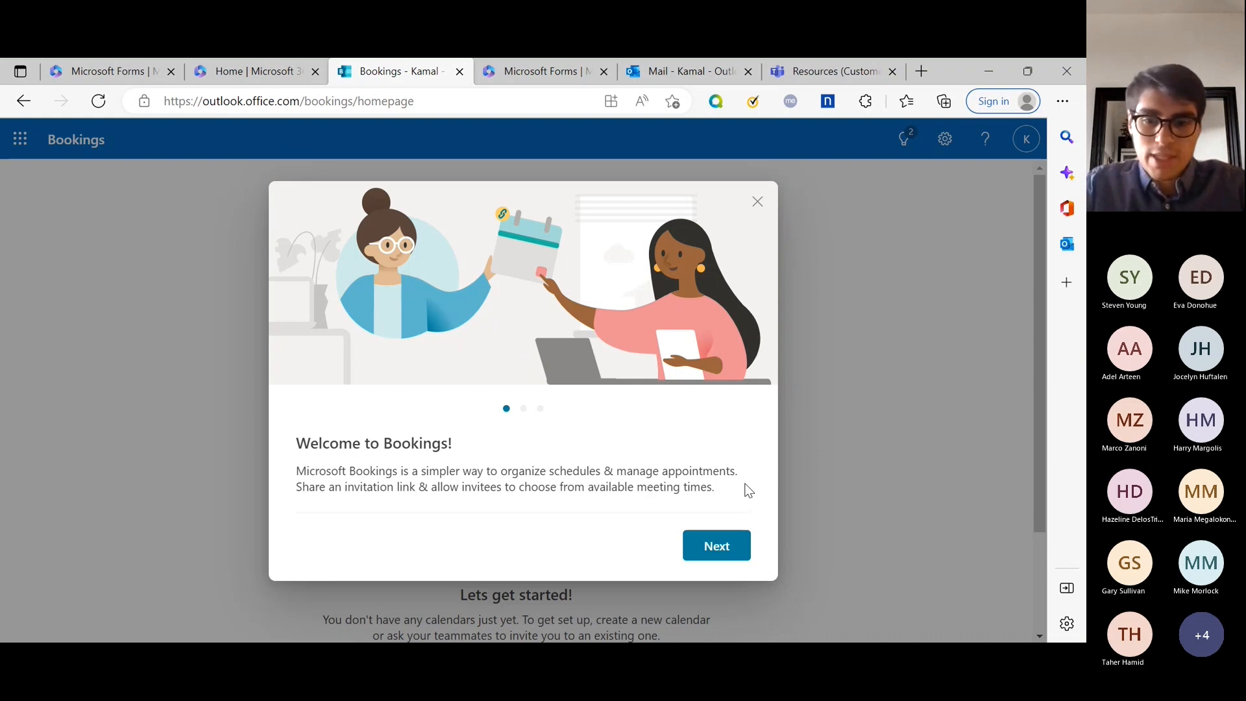
Finish the Bookings welcome tour, then briefly open and close Discover calendars.
click(738, 554)
click(741, 547)
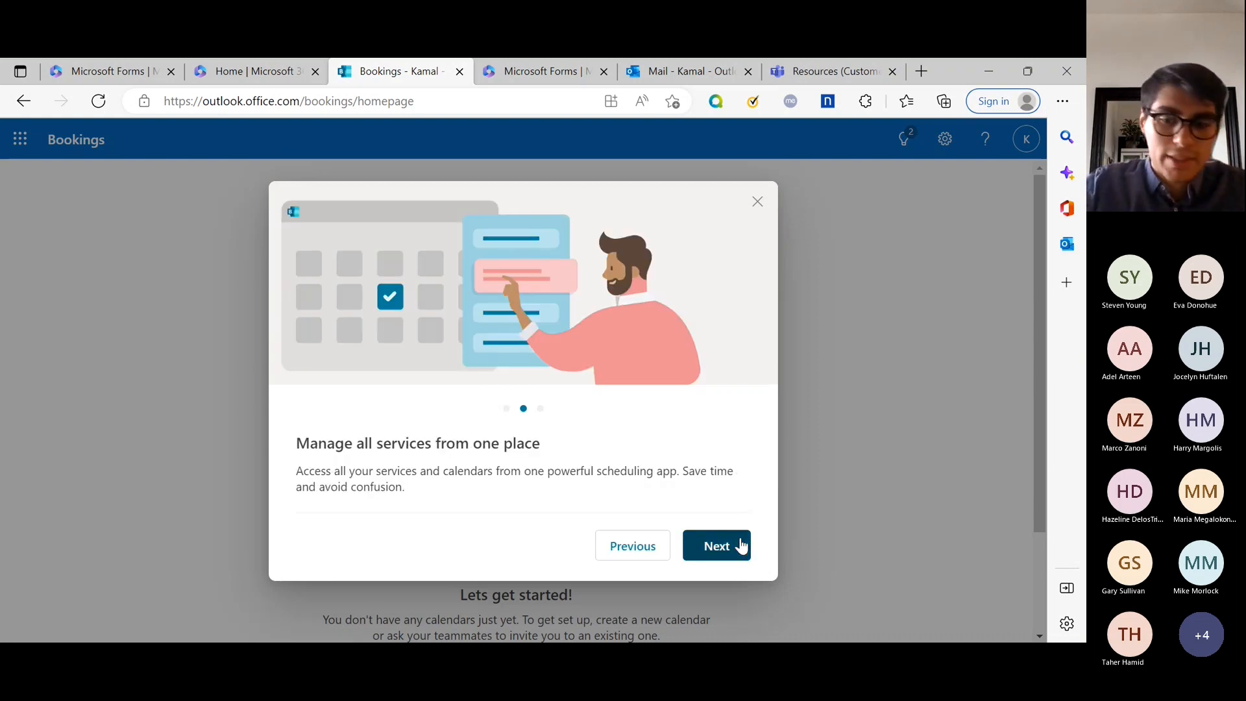
click(736, 545)
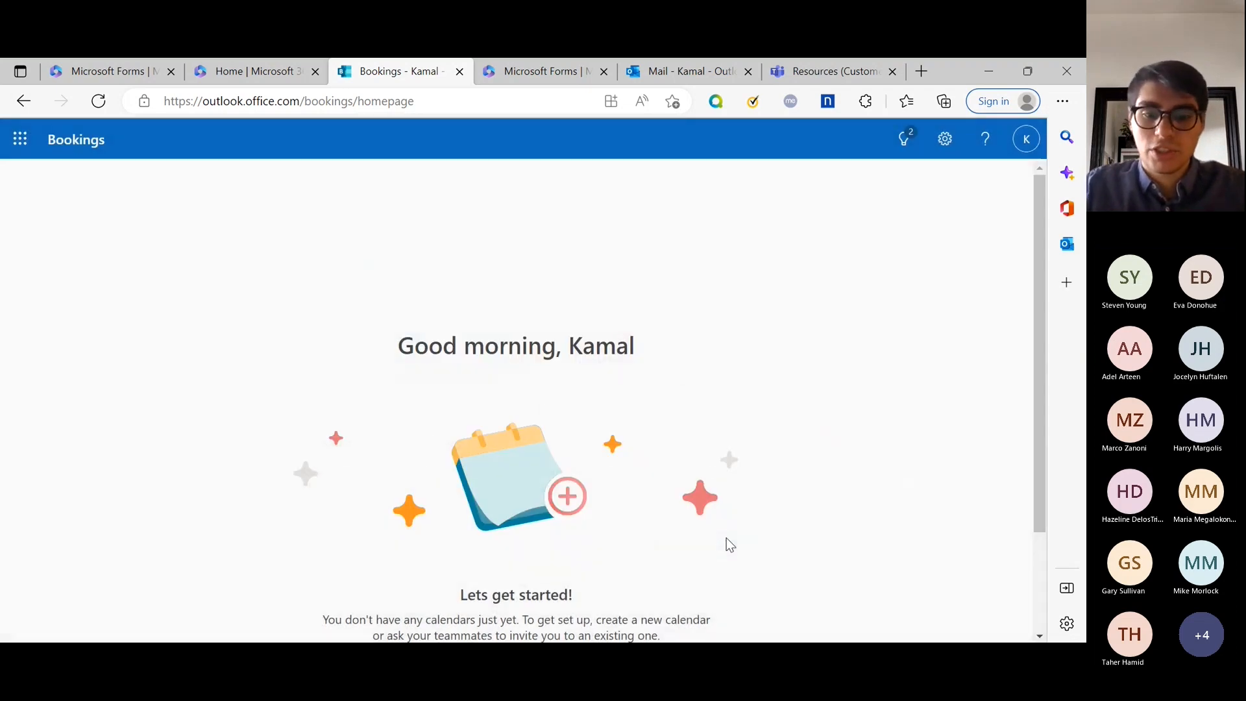
scroll(720, 454, down, 2)
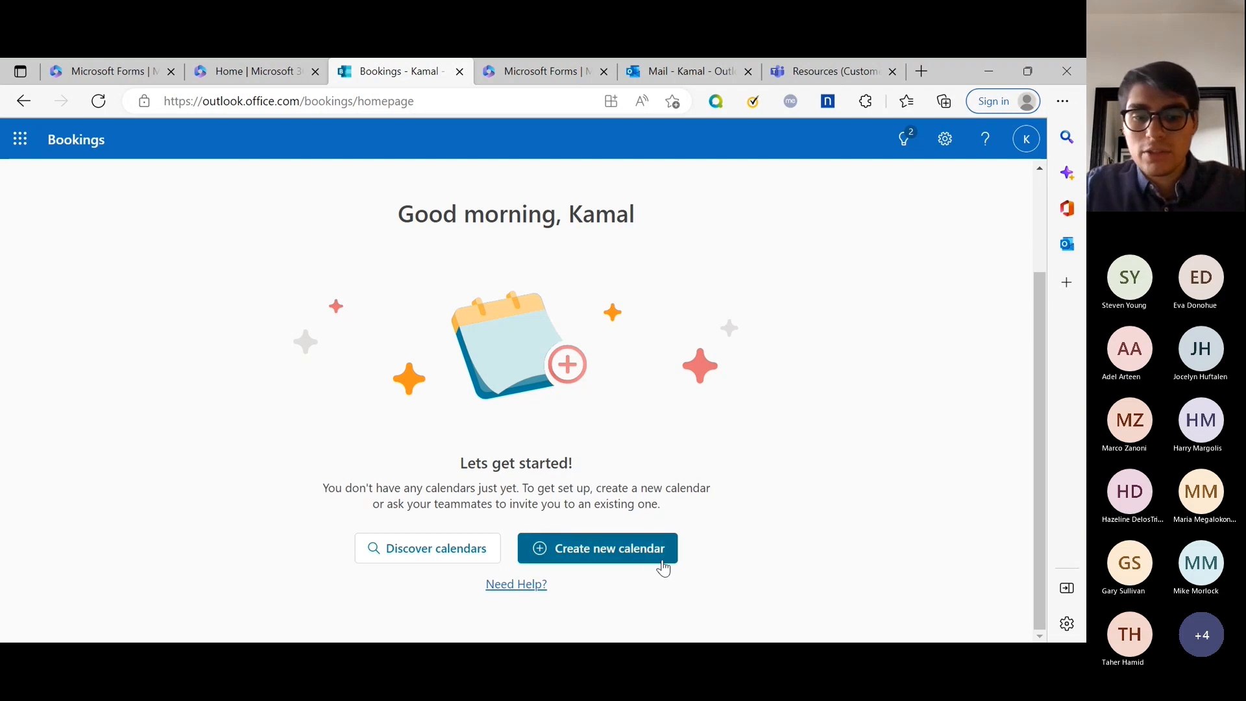
click(469, 554)
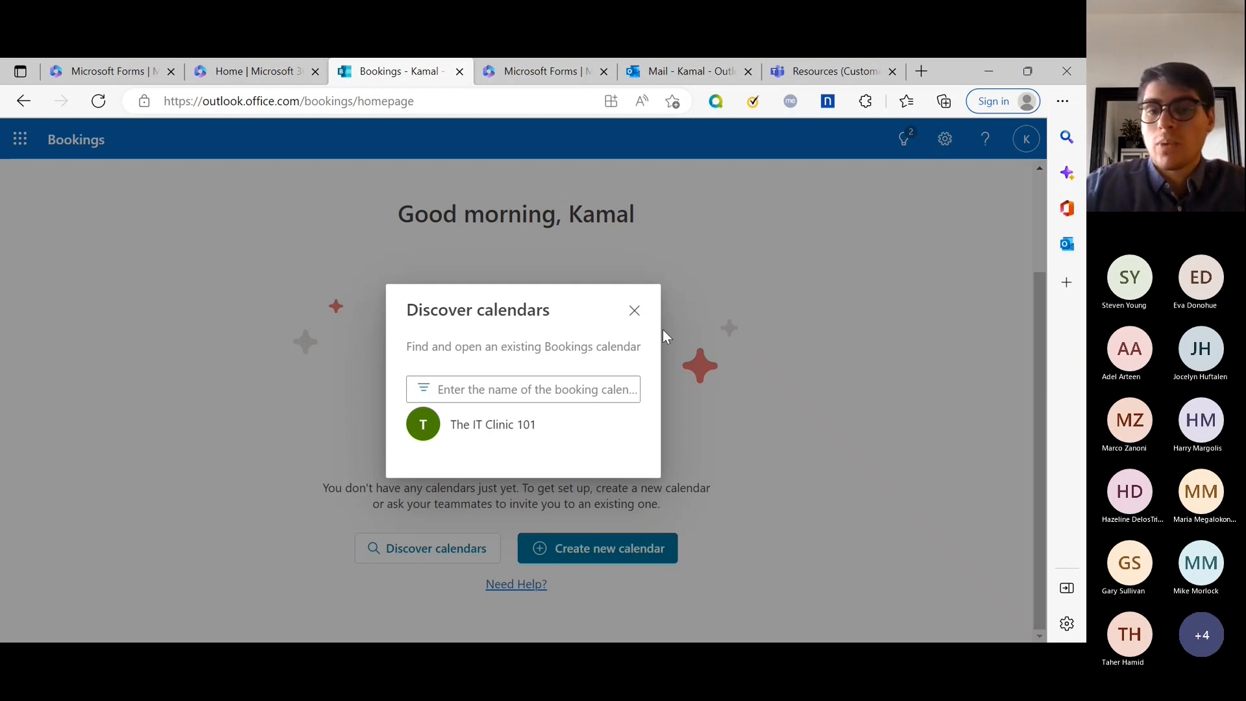
click(633, 311)
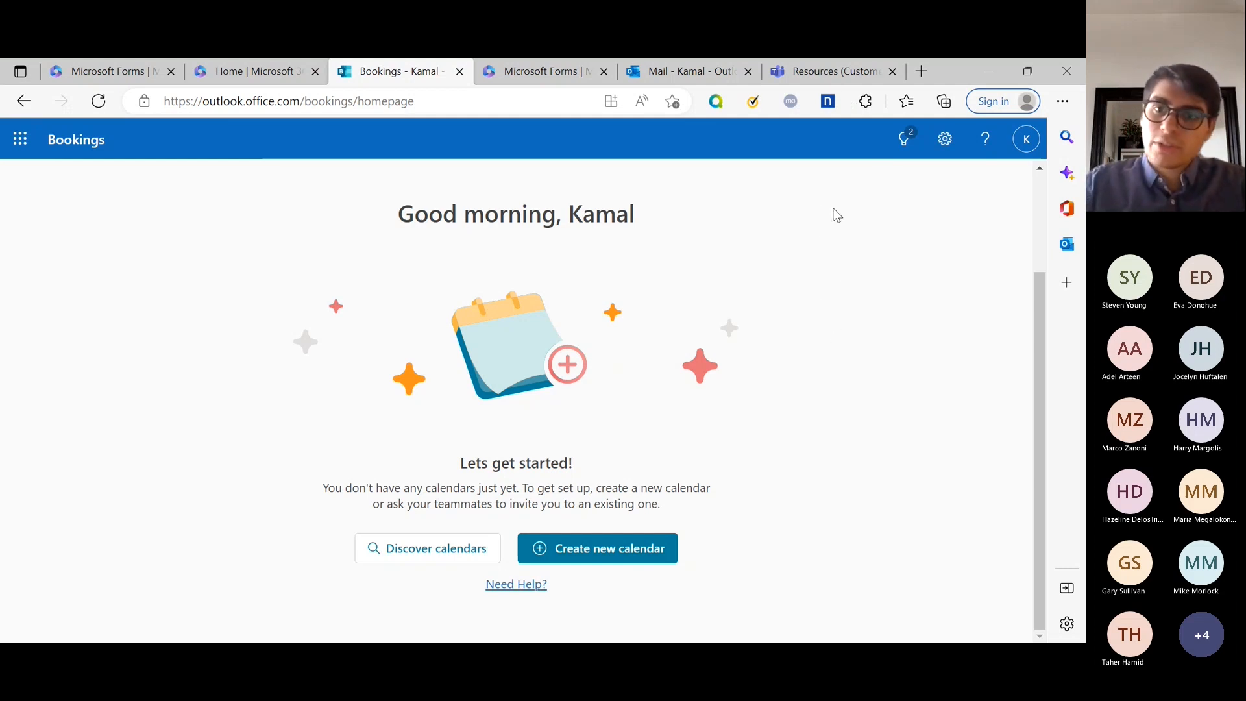
Switch to the team's Planning channel without adding a new tab.
click(815, 77)
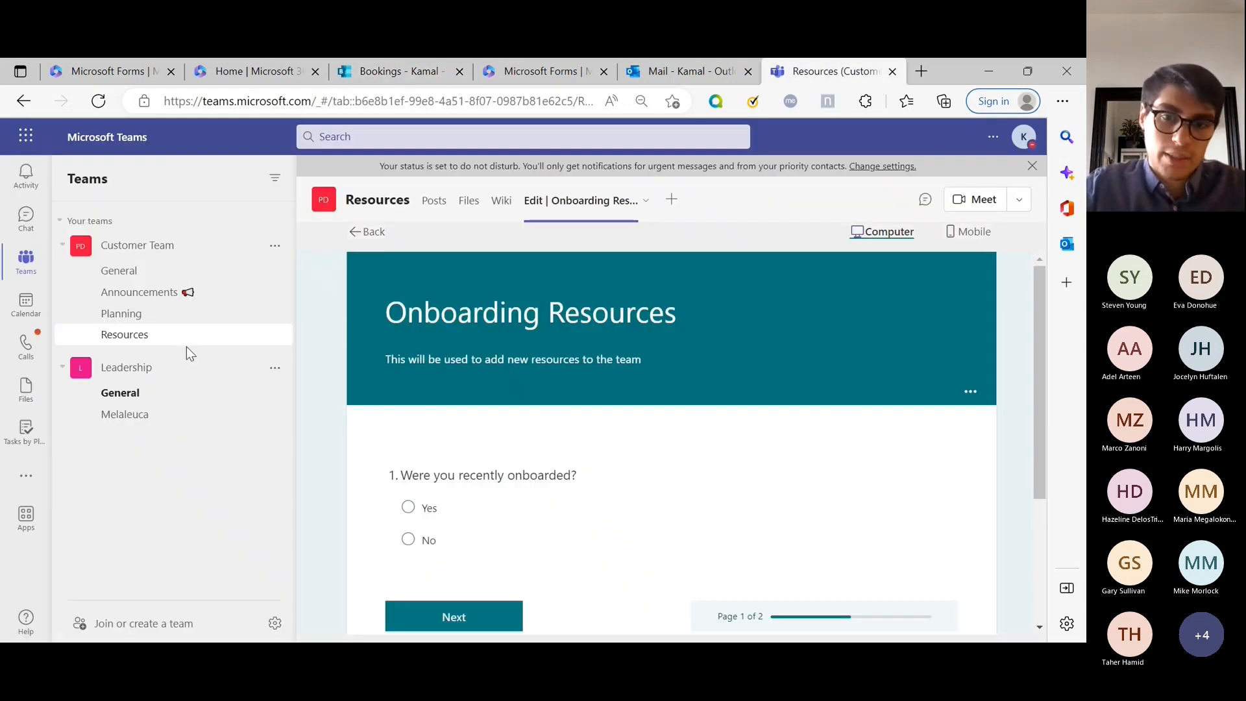
click(190, 327)
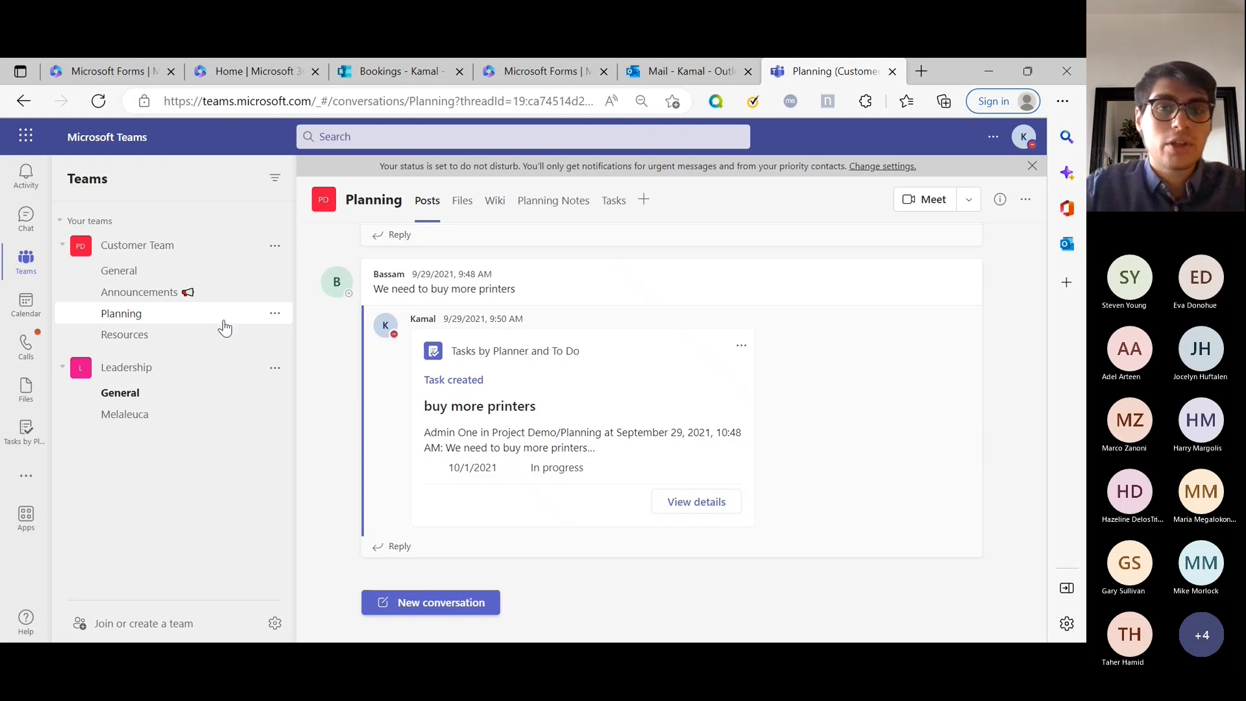
click(646, 203)
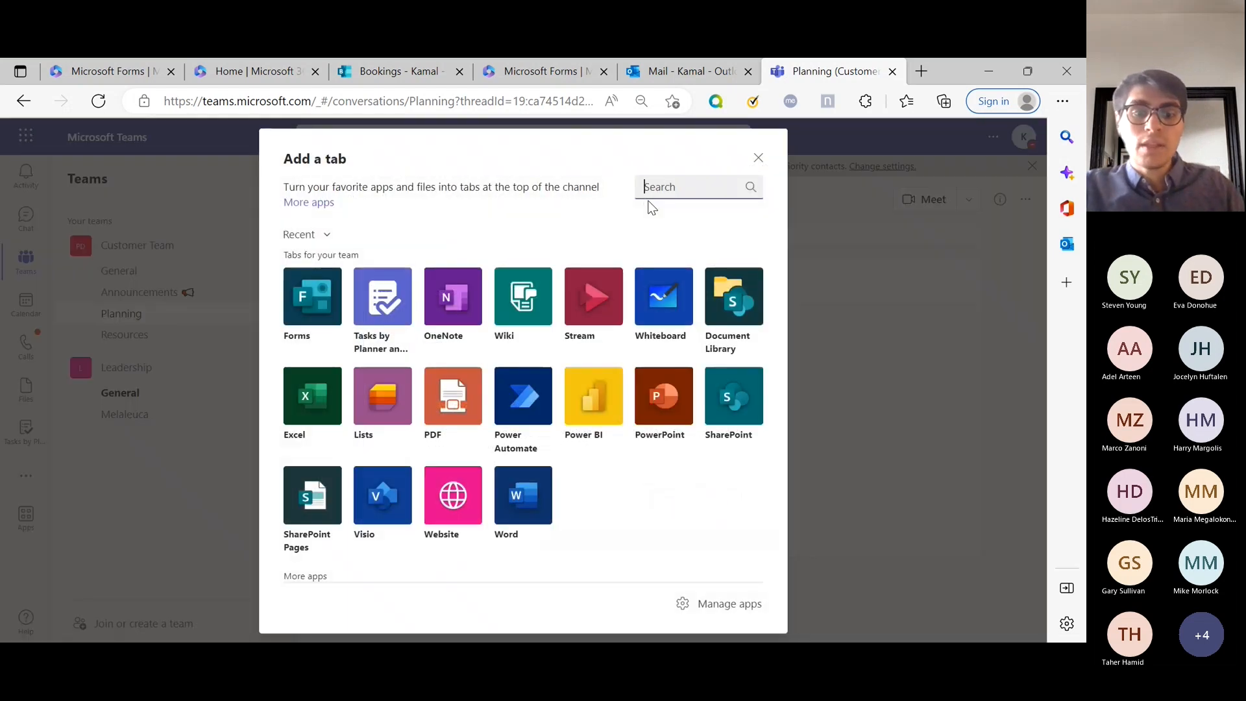
click(758, 157)
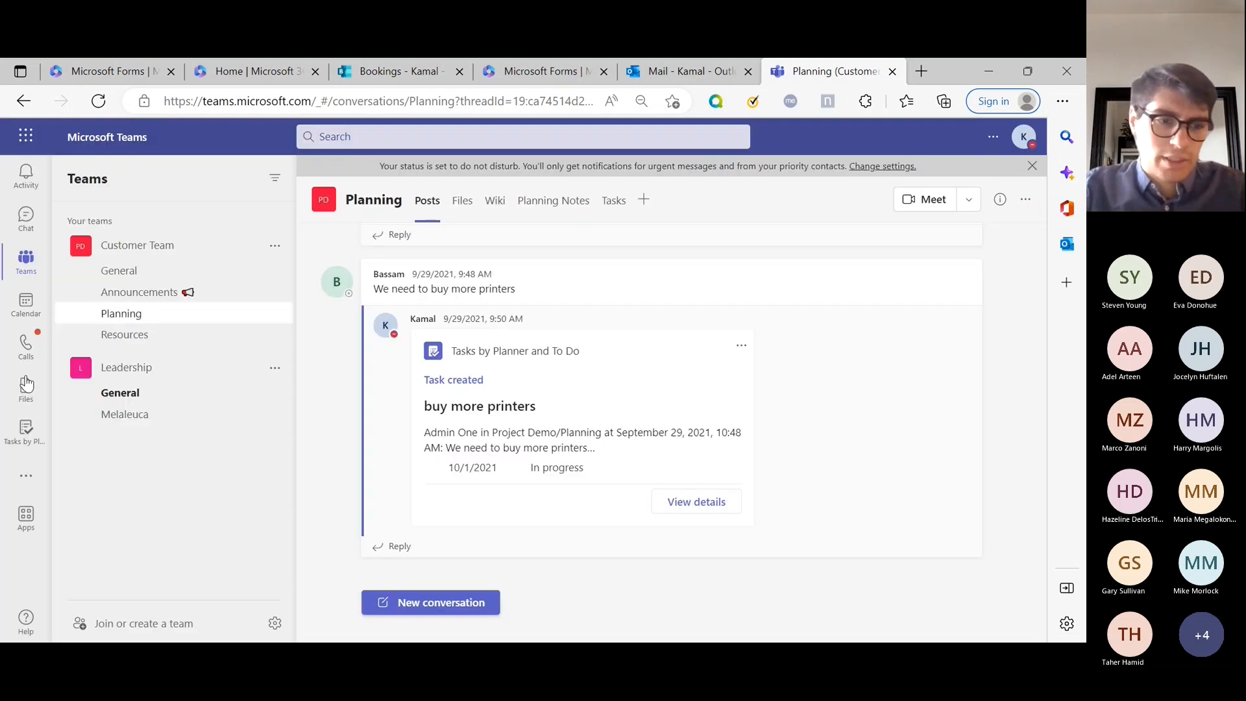
Search the apps for 'bookings' and add the Bookings app to Teams.
click(26, 477)
text(bookings)
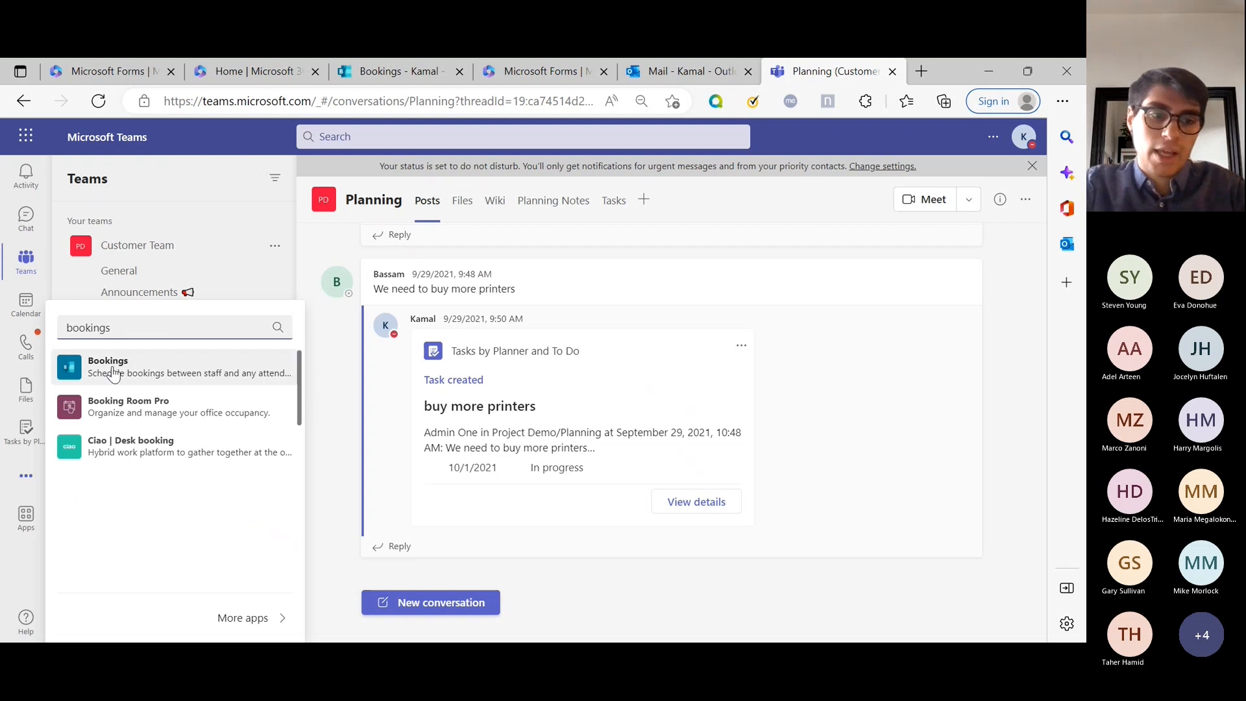
click(108, 366)
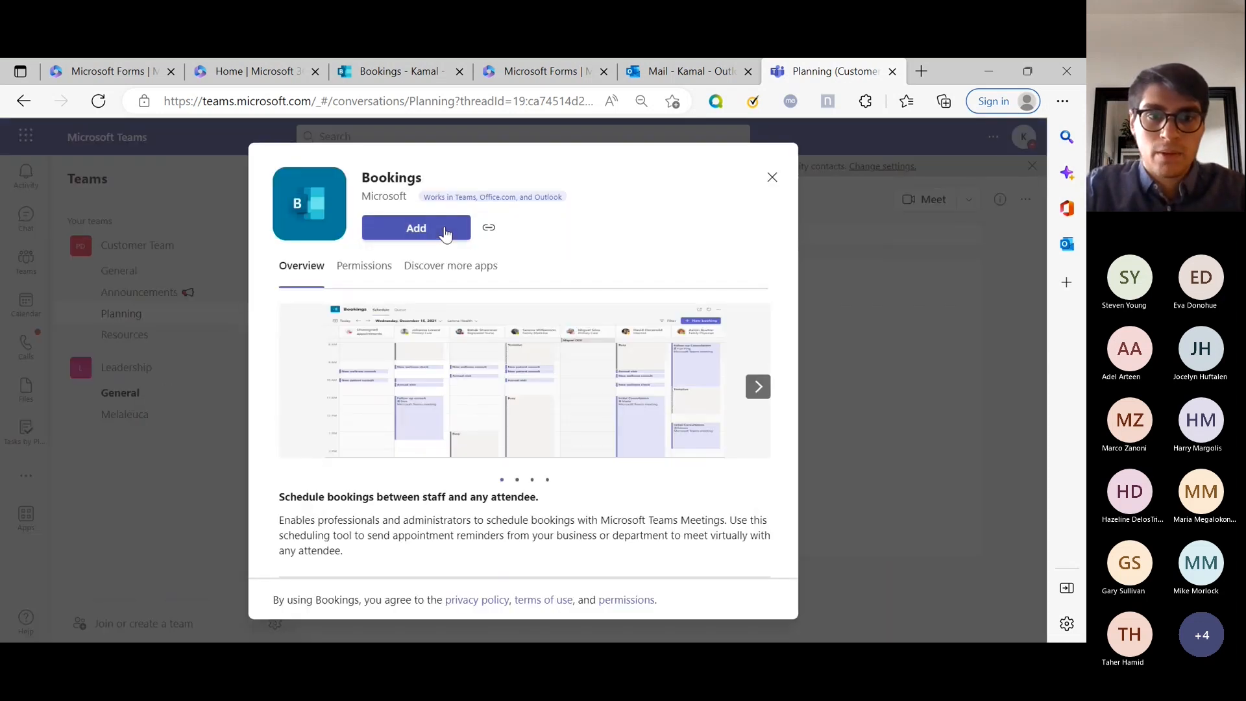
click(445, 234)
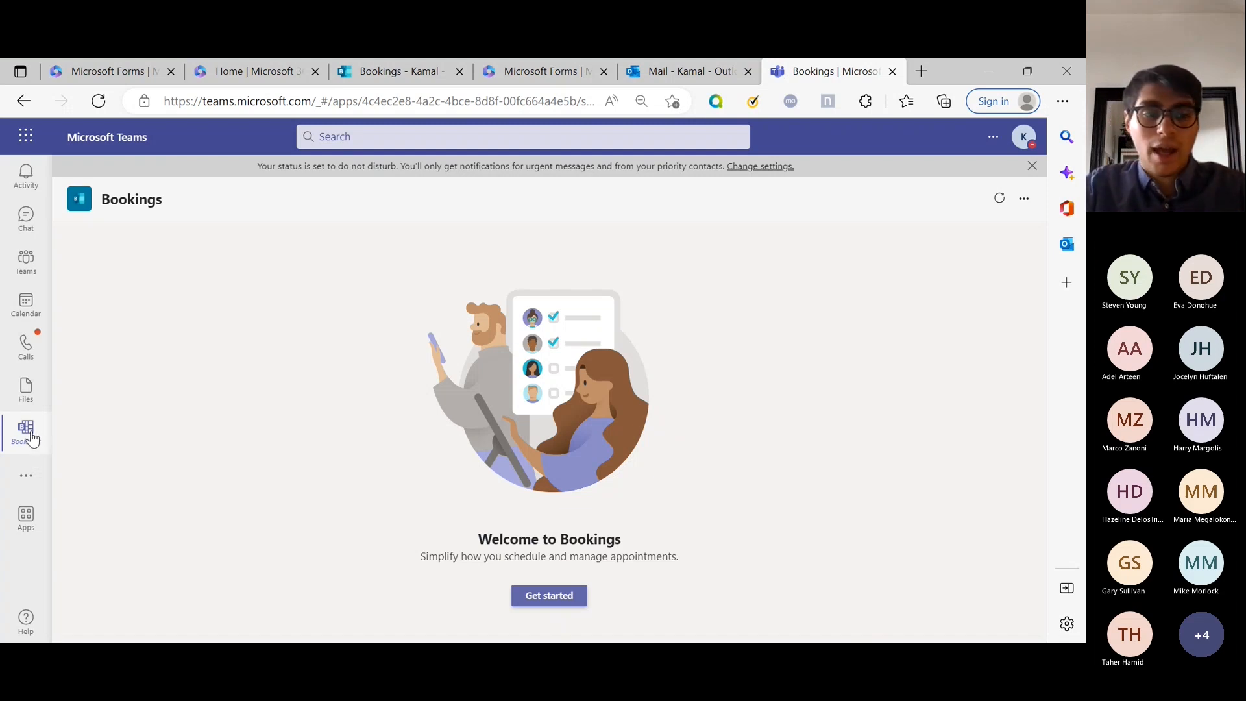
Bring up and dismiss the Bookings app's options menu in the left rail.
right_click(30, 438)
click(97, 435)
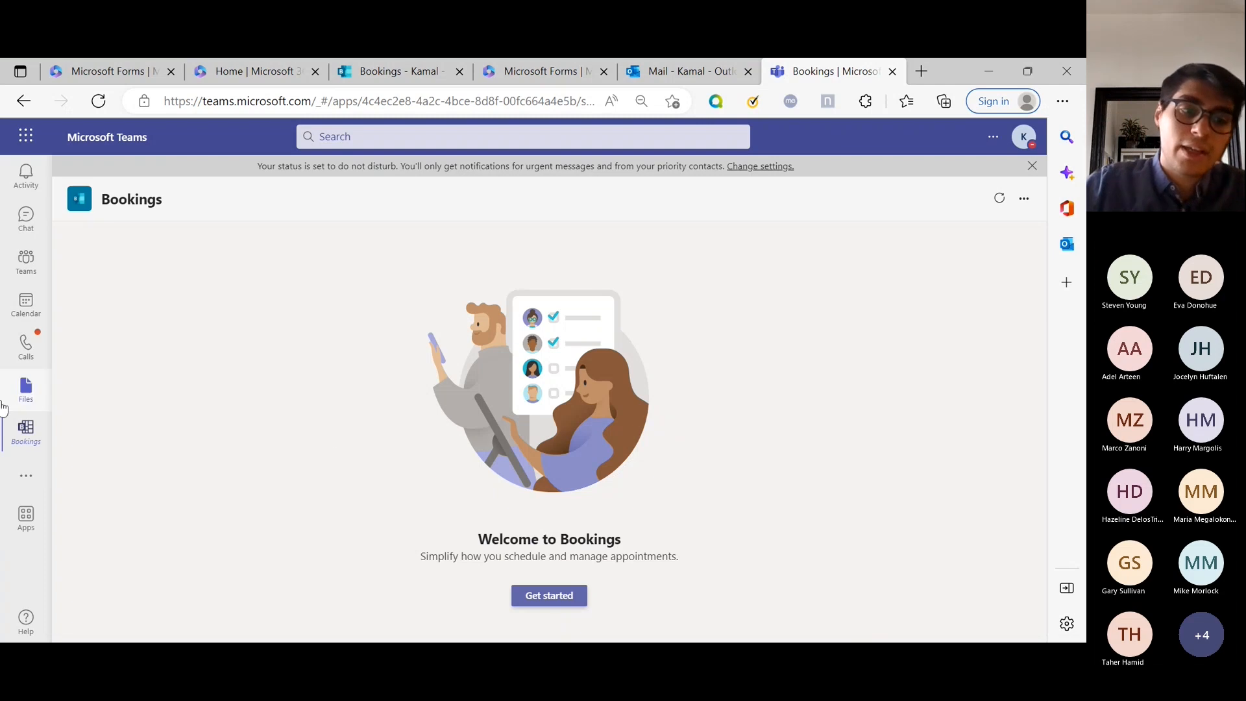
right_click(43, 423)
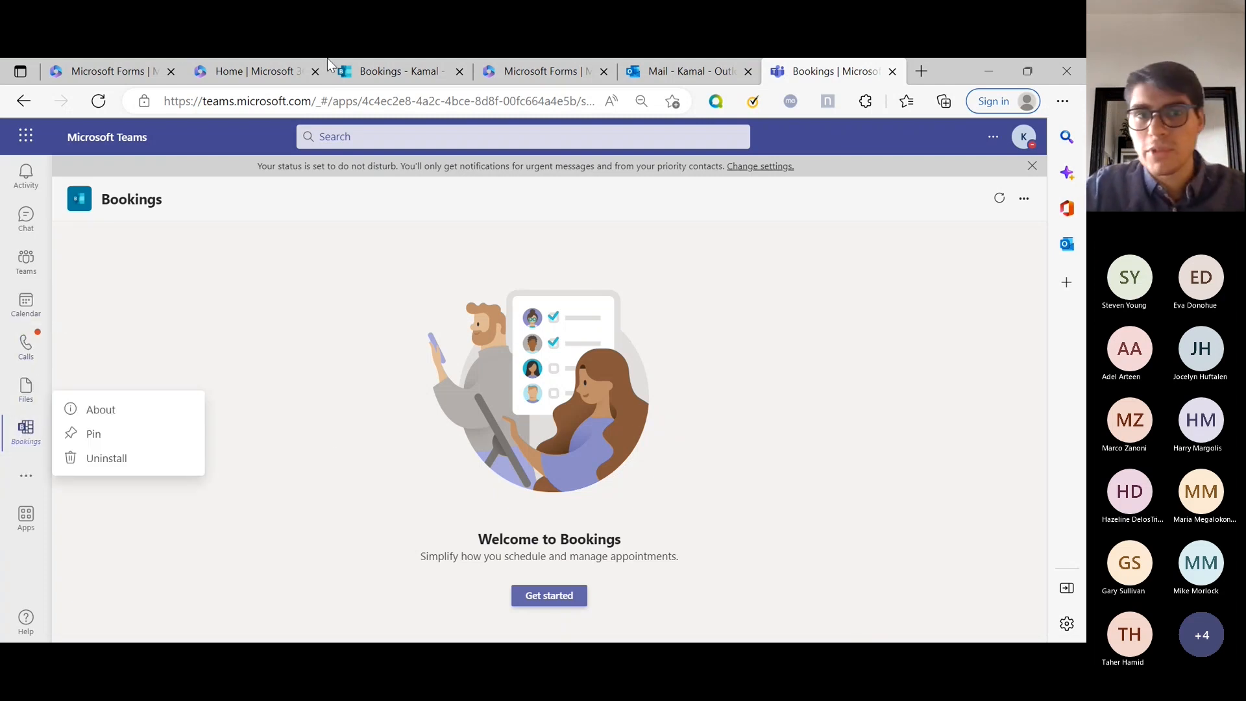
click(29, 426)
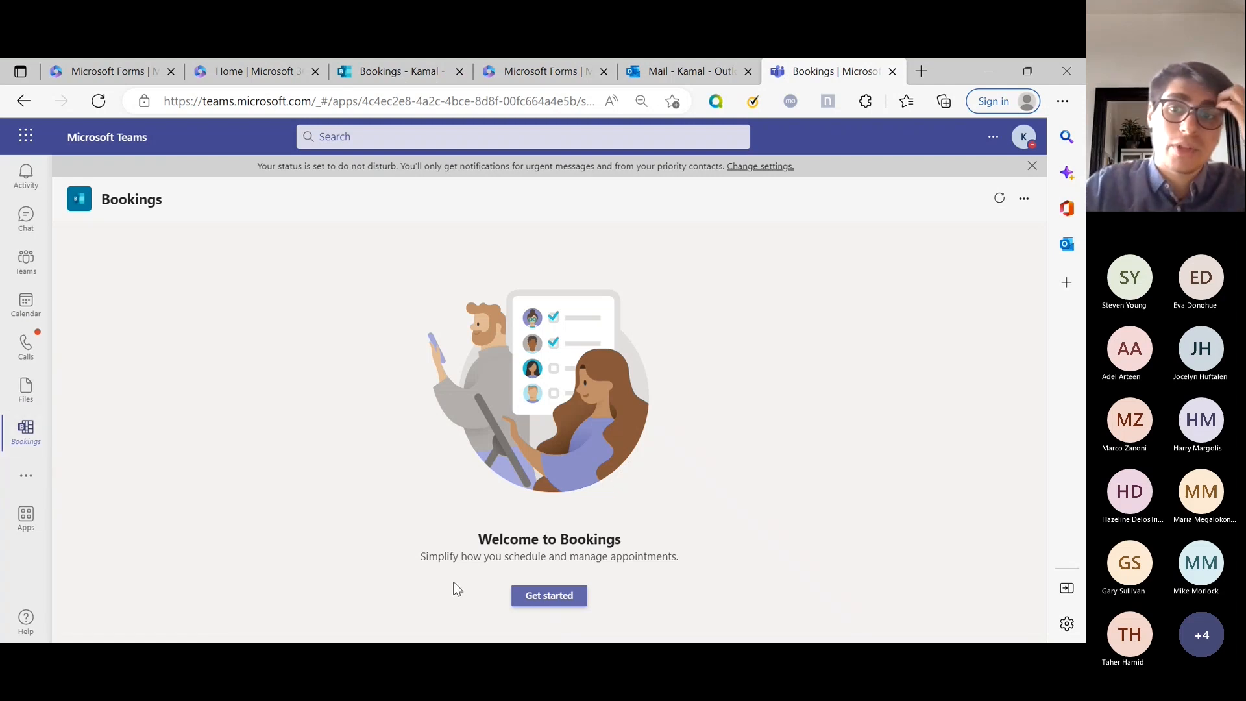
Start setting up a booking calendar, check the existing-calendar option, and go back.
click(550, 595)
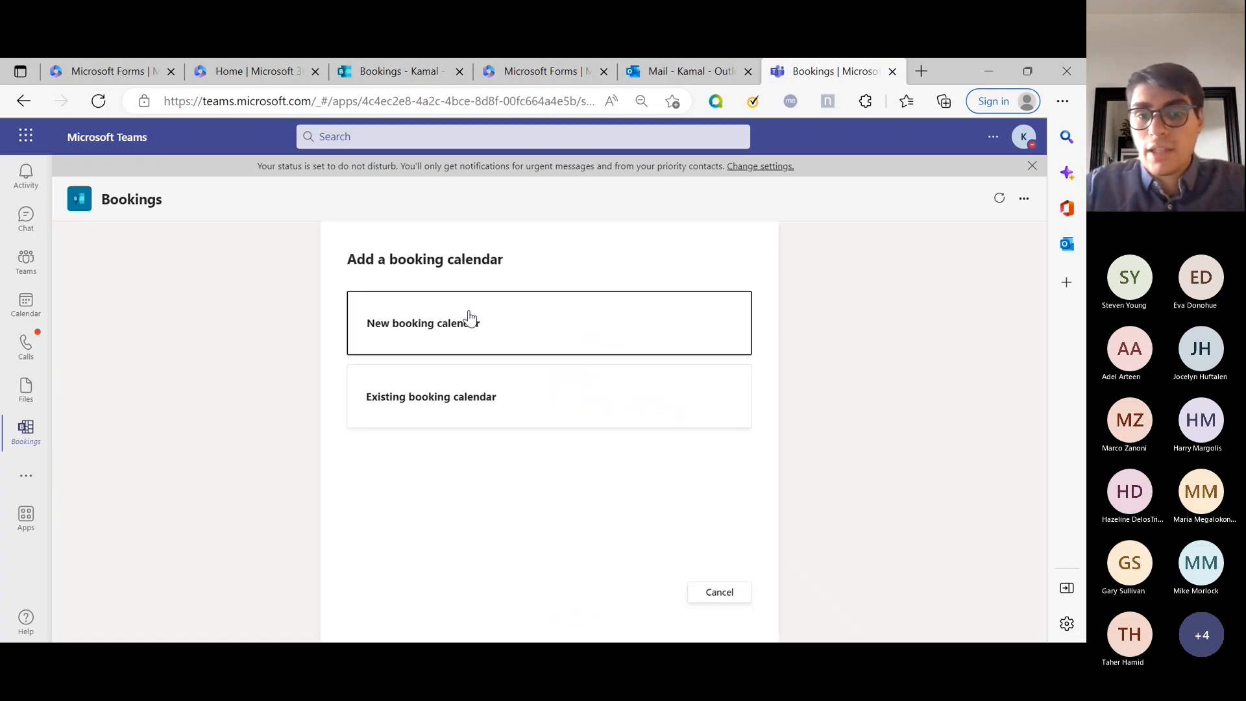
click(490, 418)
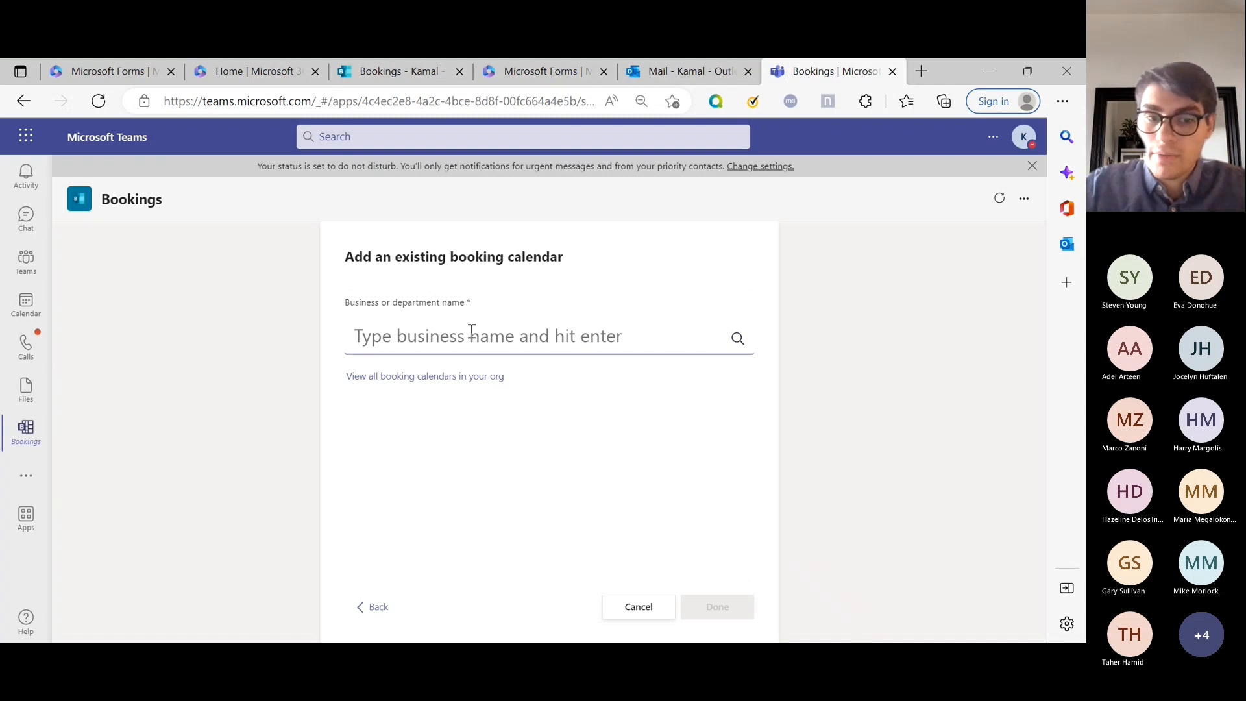
click(381, 606)
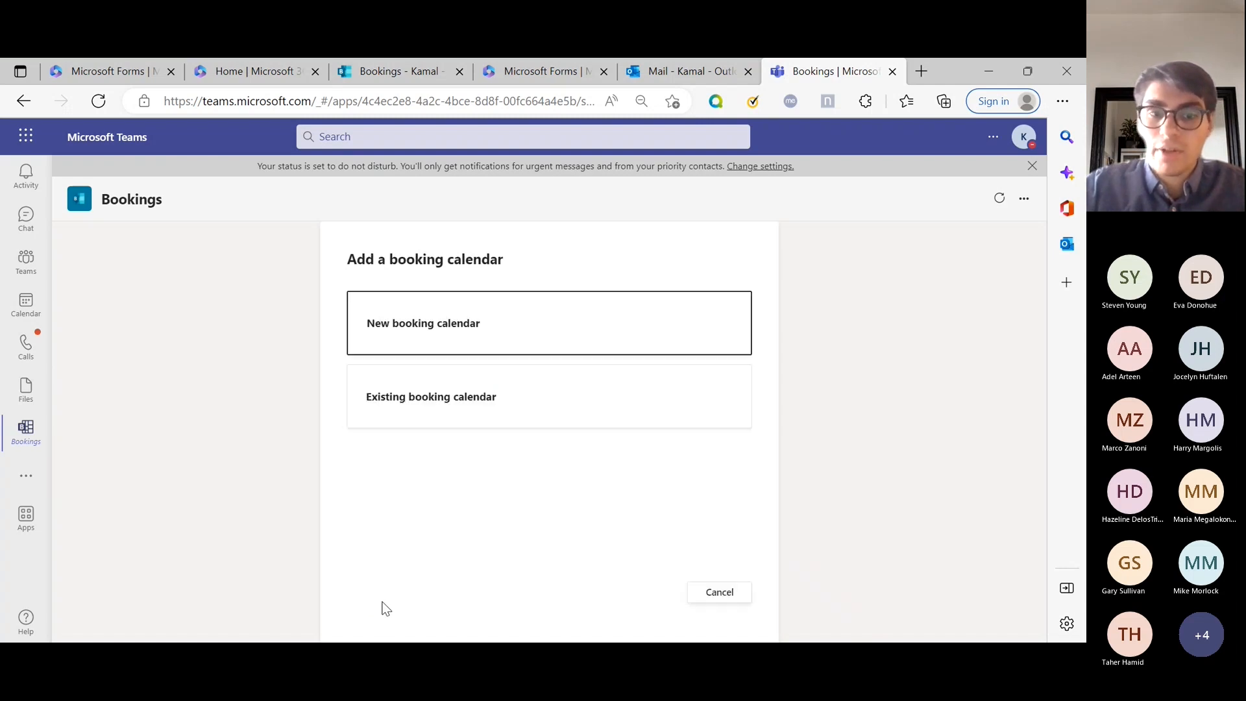
Name the new calendar 'IT Clinic', choose business type IT Support, and save it.
click(463, 328)
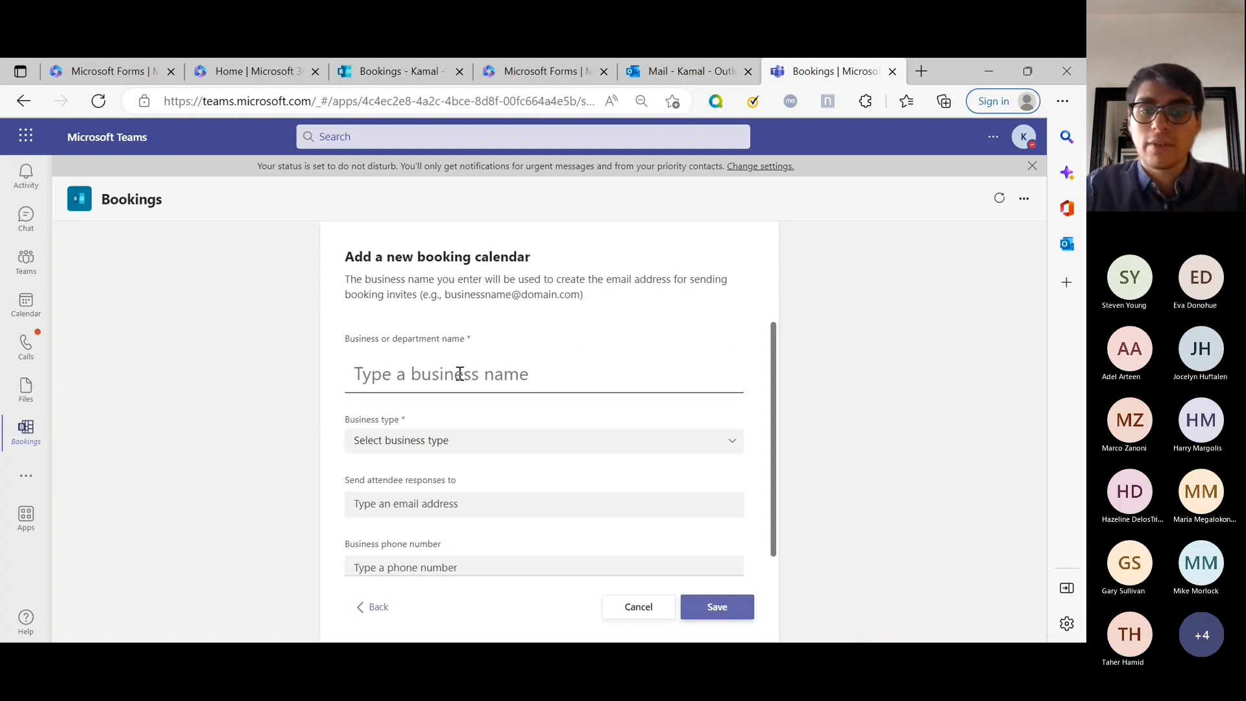
text(IT C)
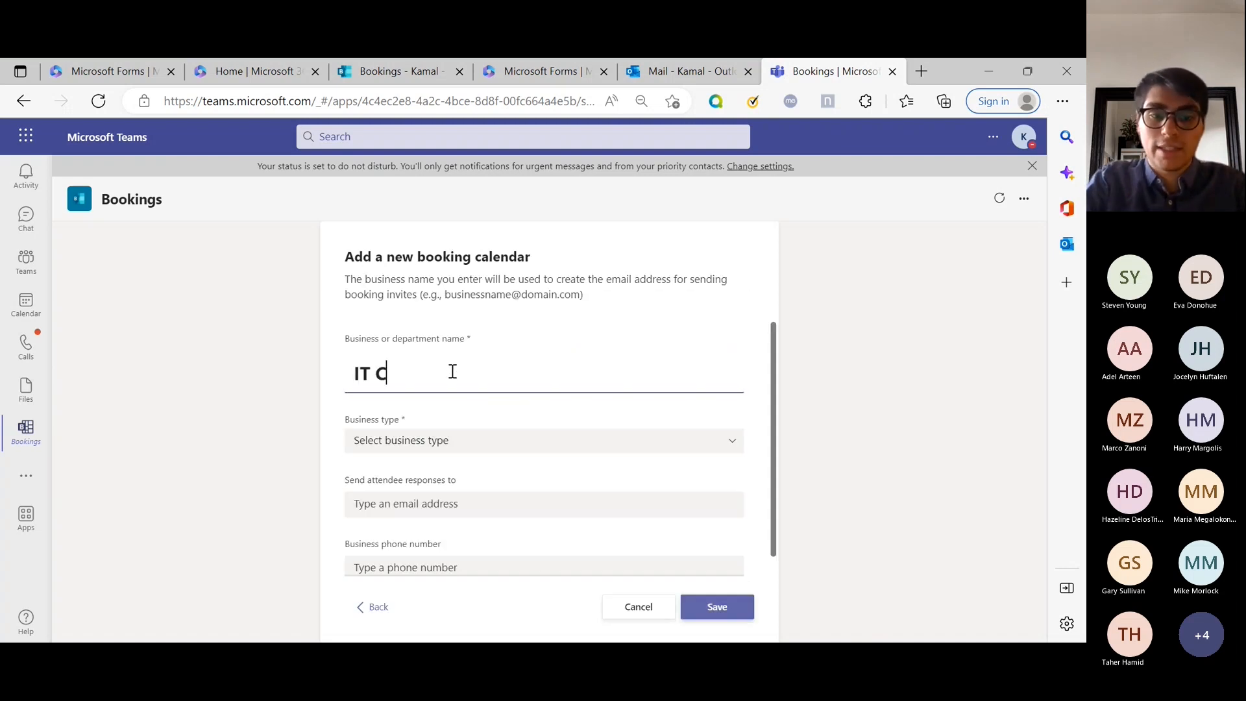
text(linic)
key(Tab)
right_click(411, 441)
click(402, 440)
click(393, 439)
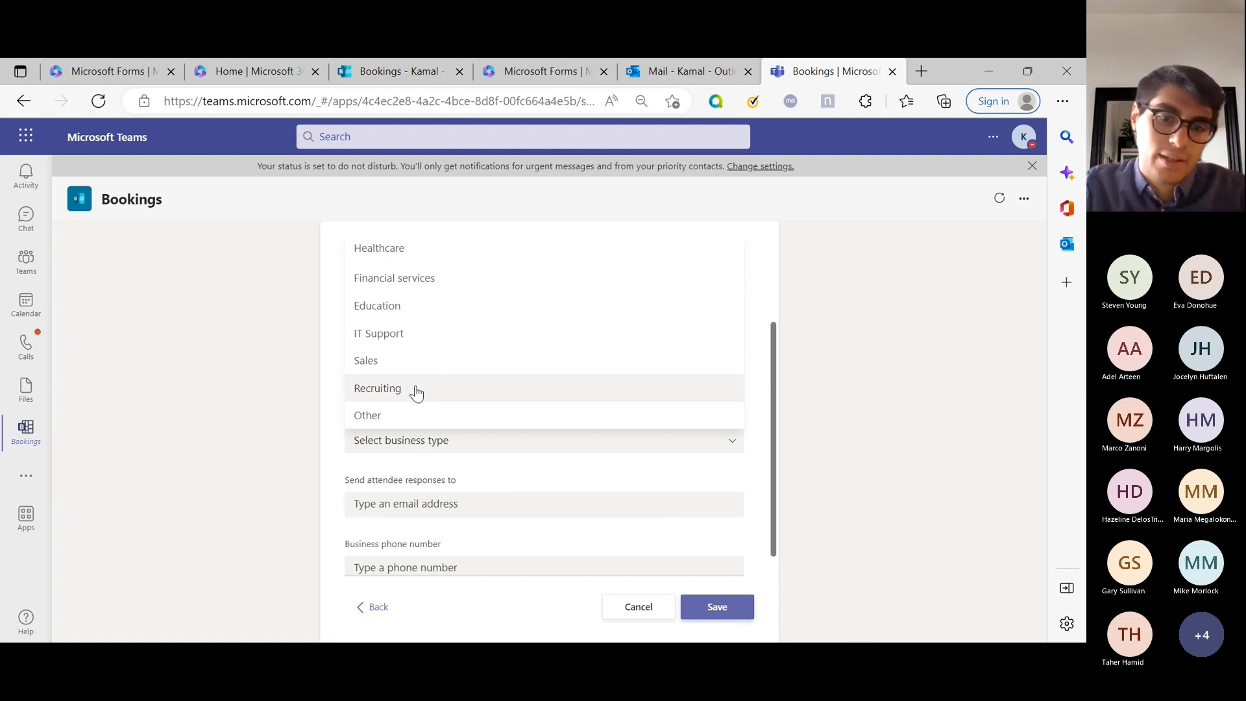
click(425, 333)
click(439, 505)
click(239, 469)
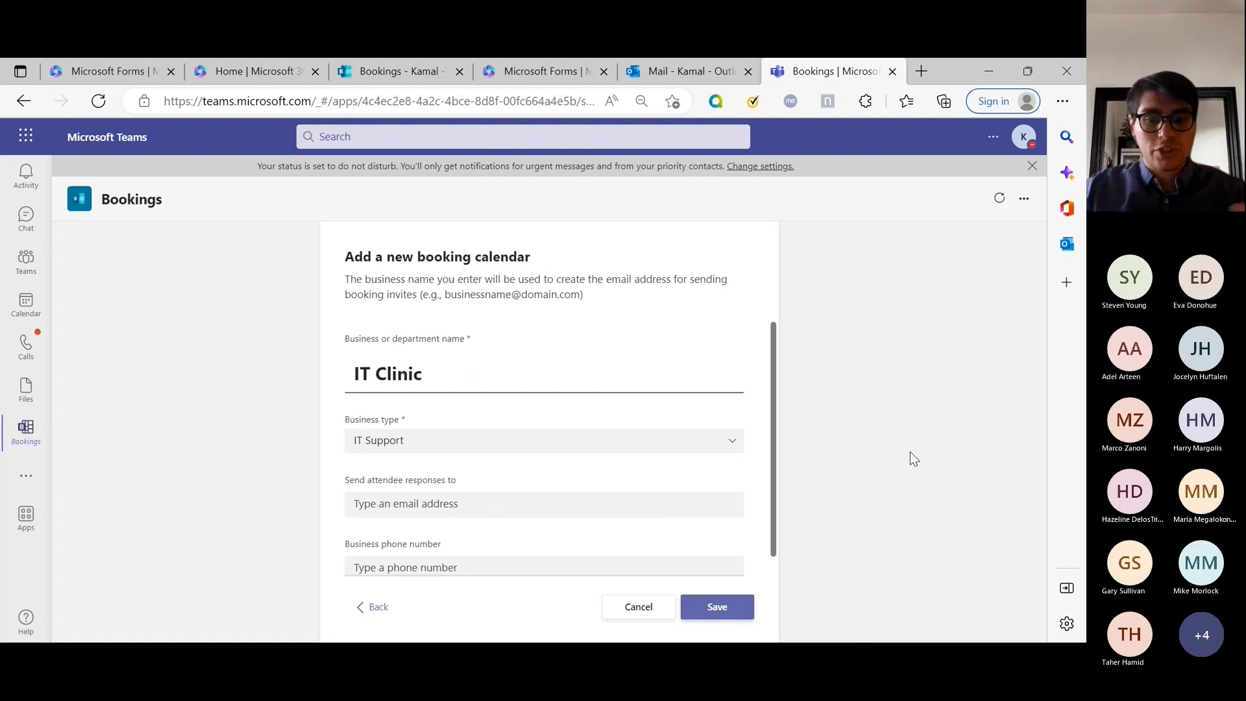
scroll(777, 385, down, 1)
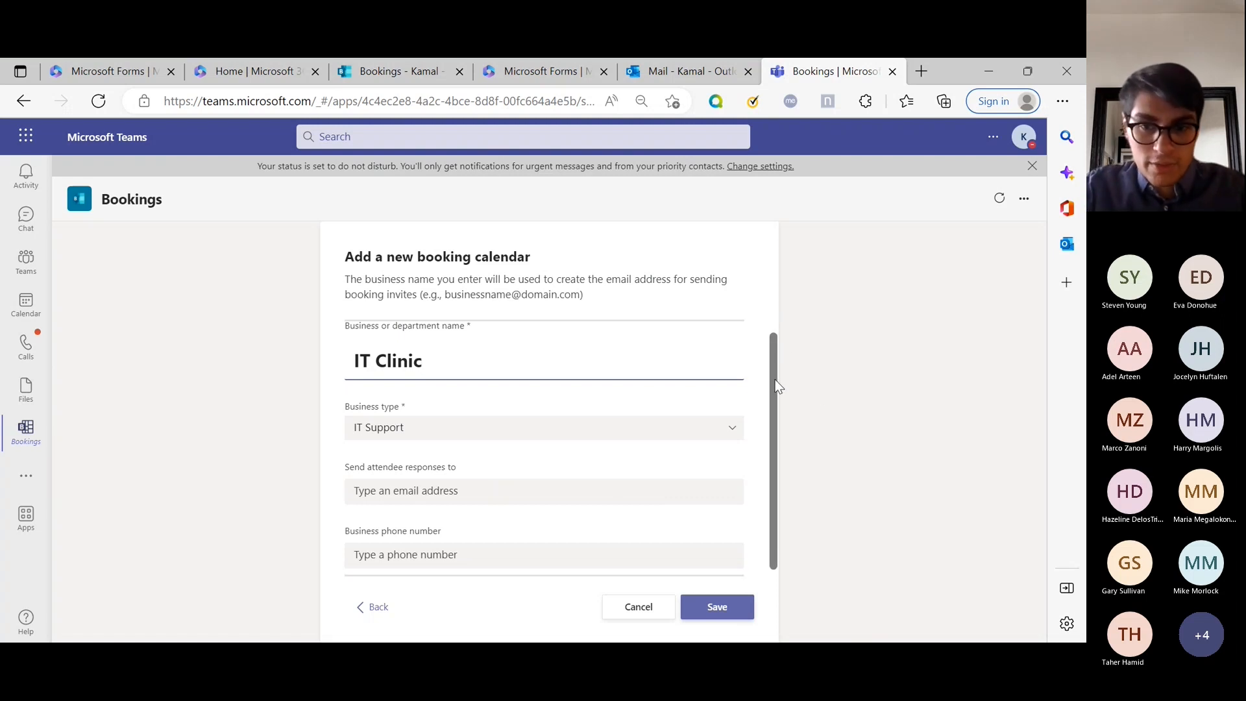
scroll(779, 395, down, 1)
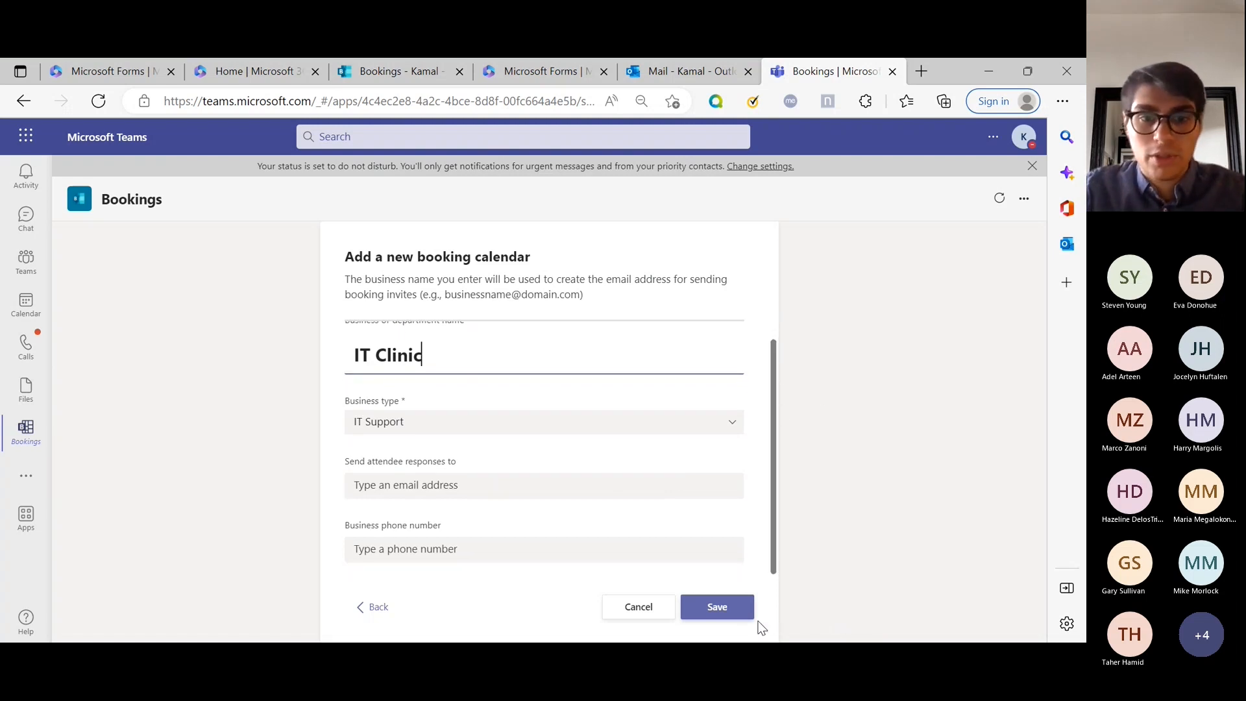
click(737, 613)
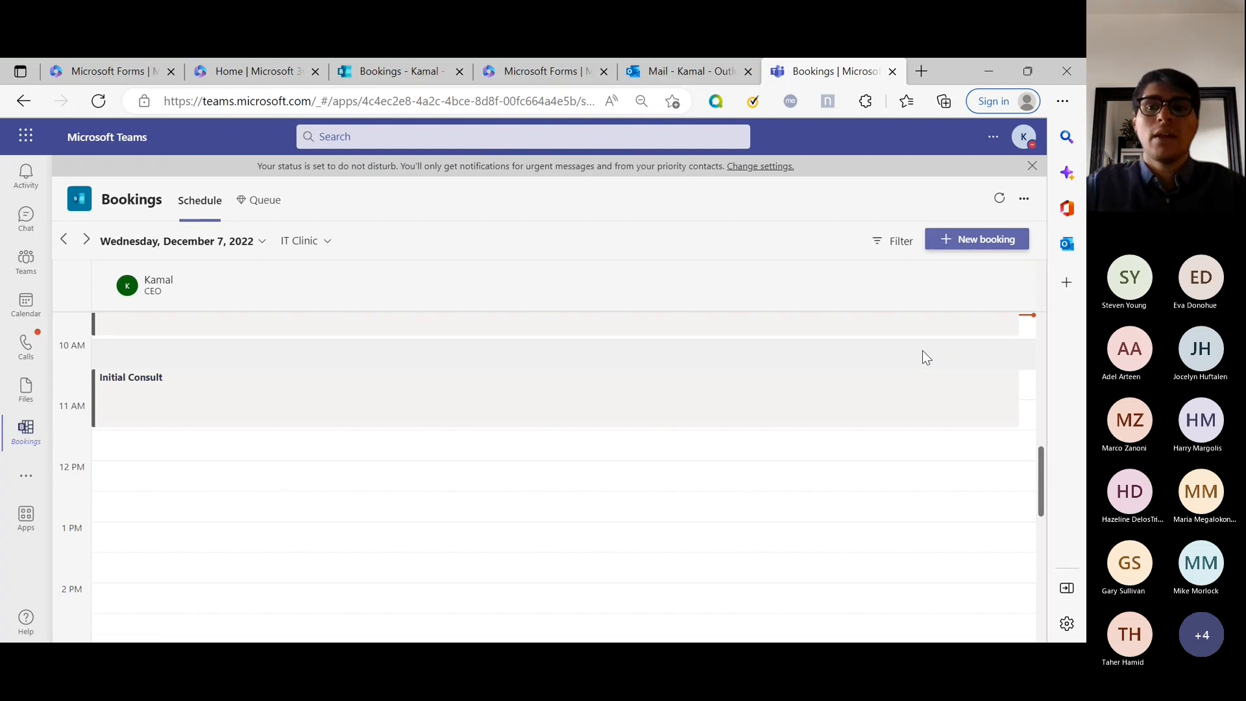
Review the IT Clinic schedule and the 10:30–11:00 AM Initial Consult booking, then close it.
scroll(908, 558, up, 3)
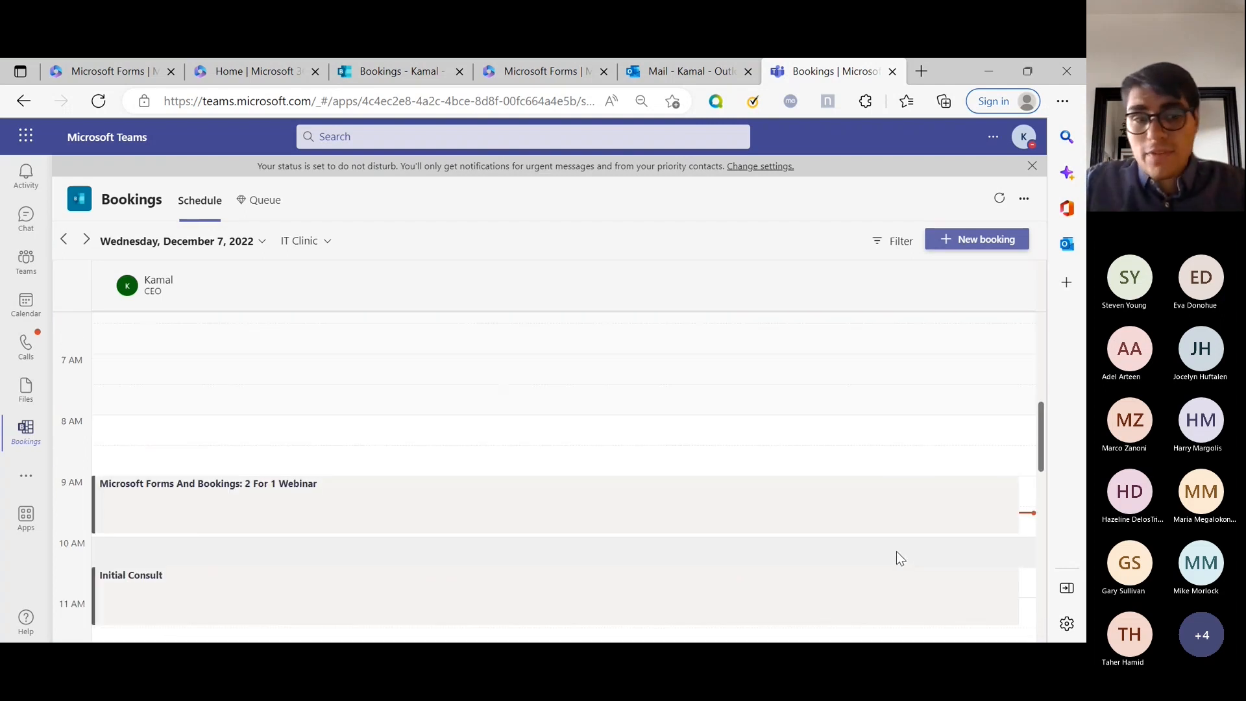
scroll(896, 555, down, 4)
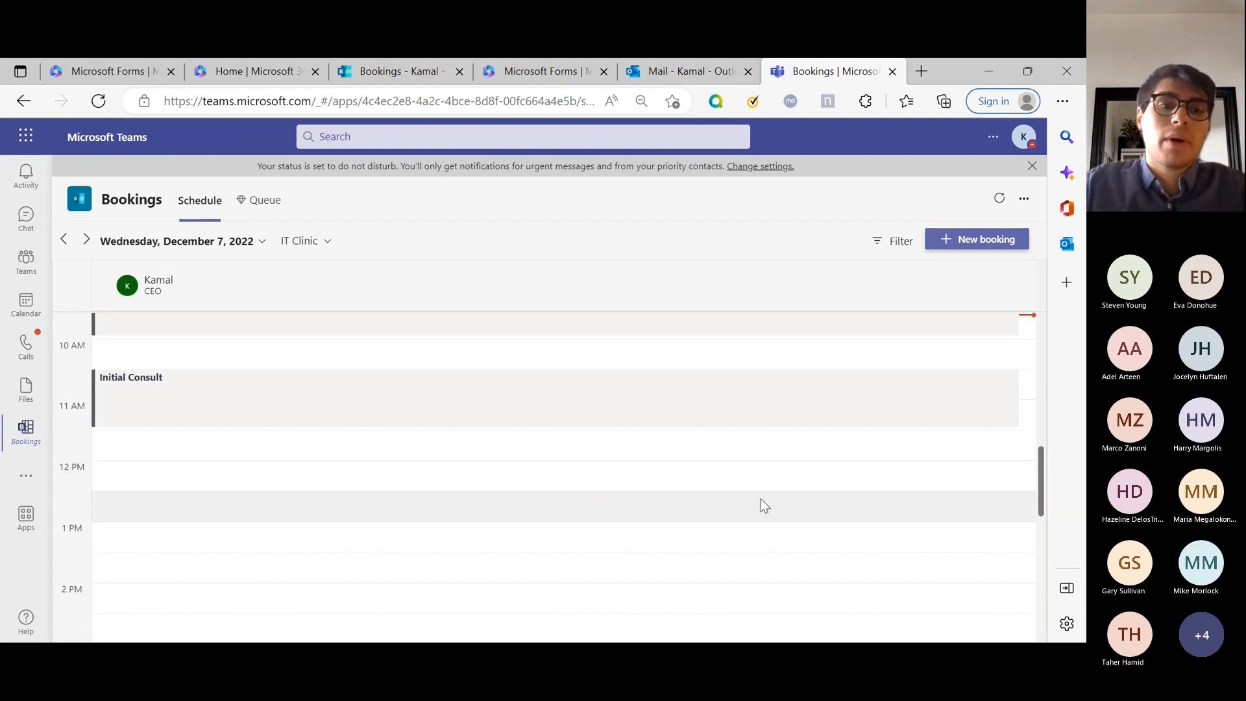
scroll(760, 499, up, 3)
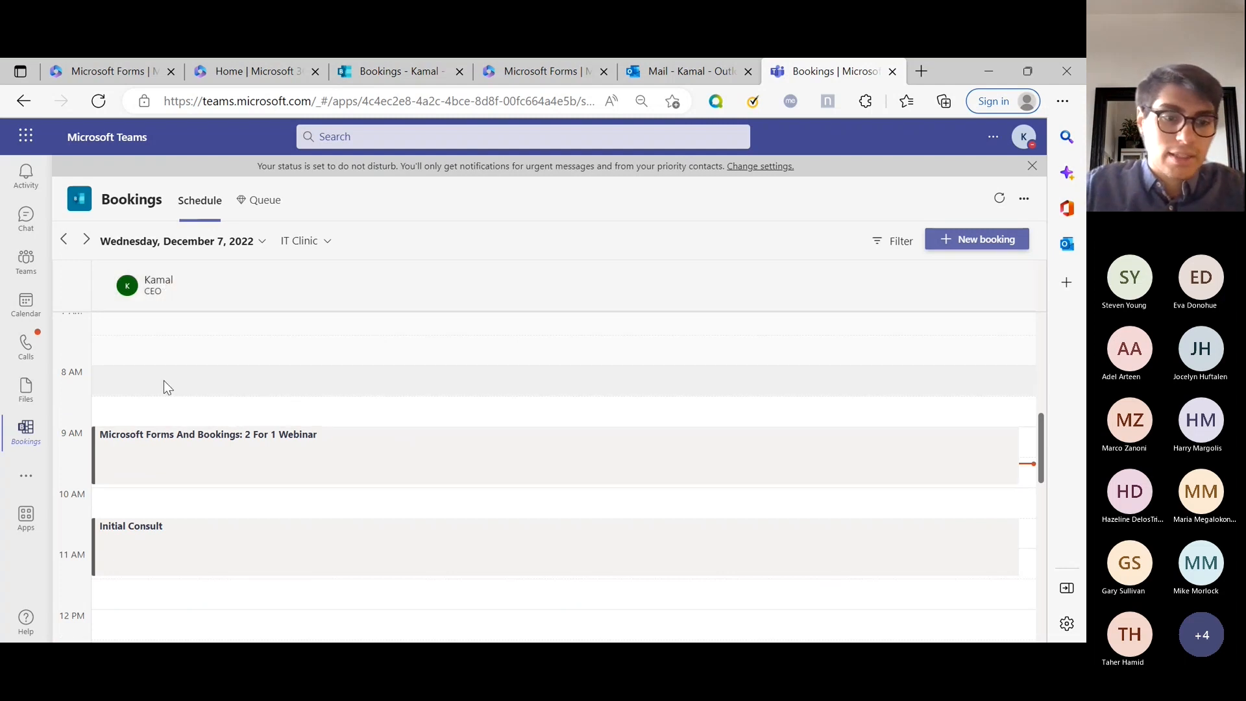
scroll(206, 431, down, 3)
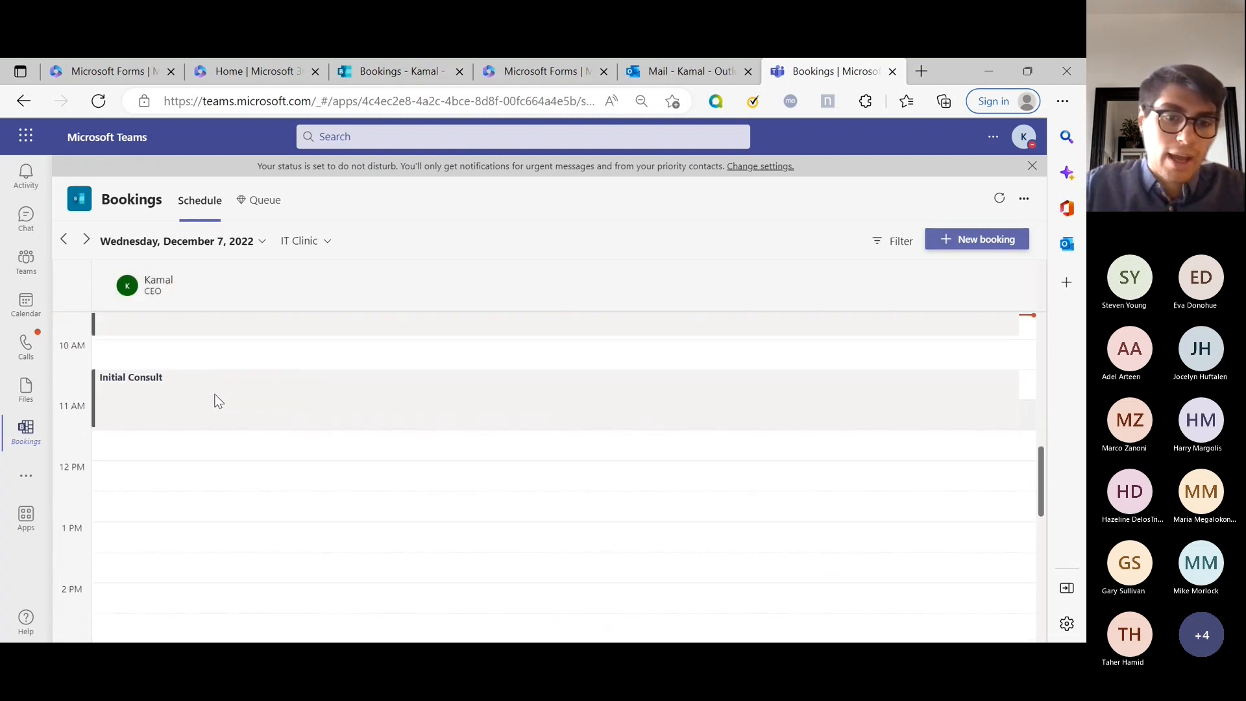
scroll(130, 376, up, 1)
scroll(124, 376, down, 1)
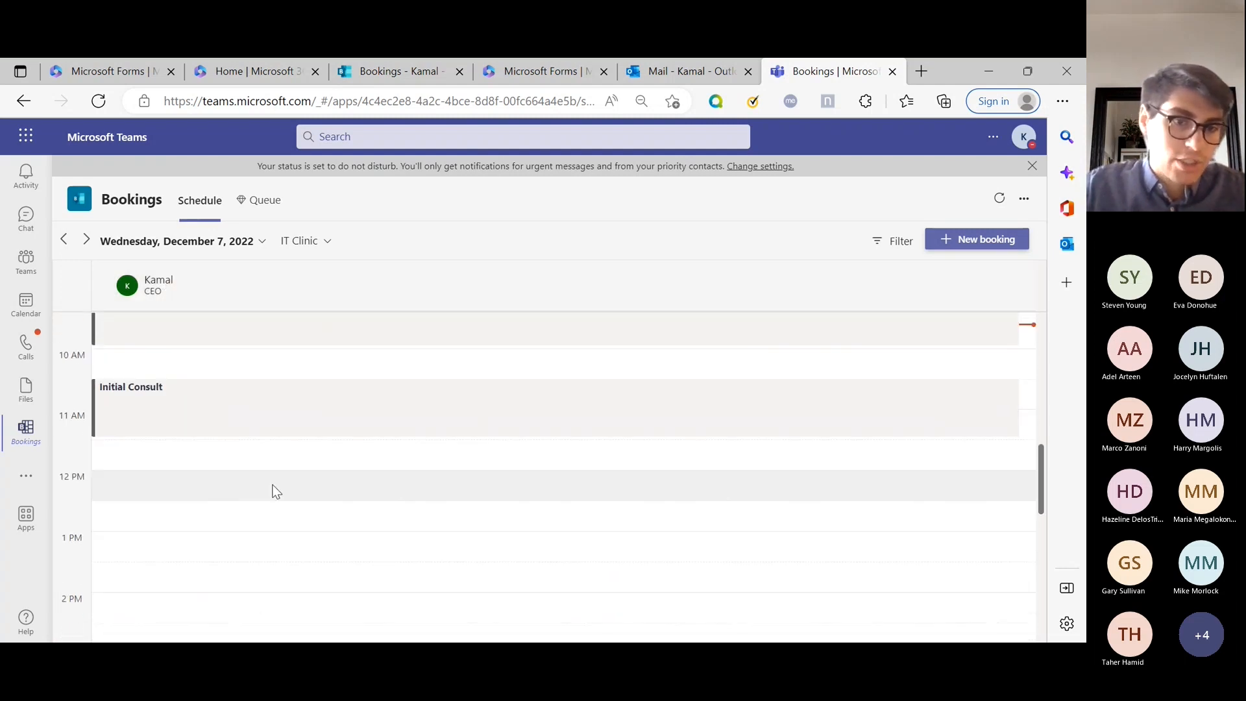
click(138, 396)
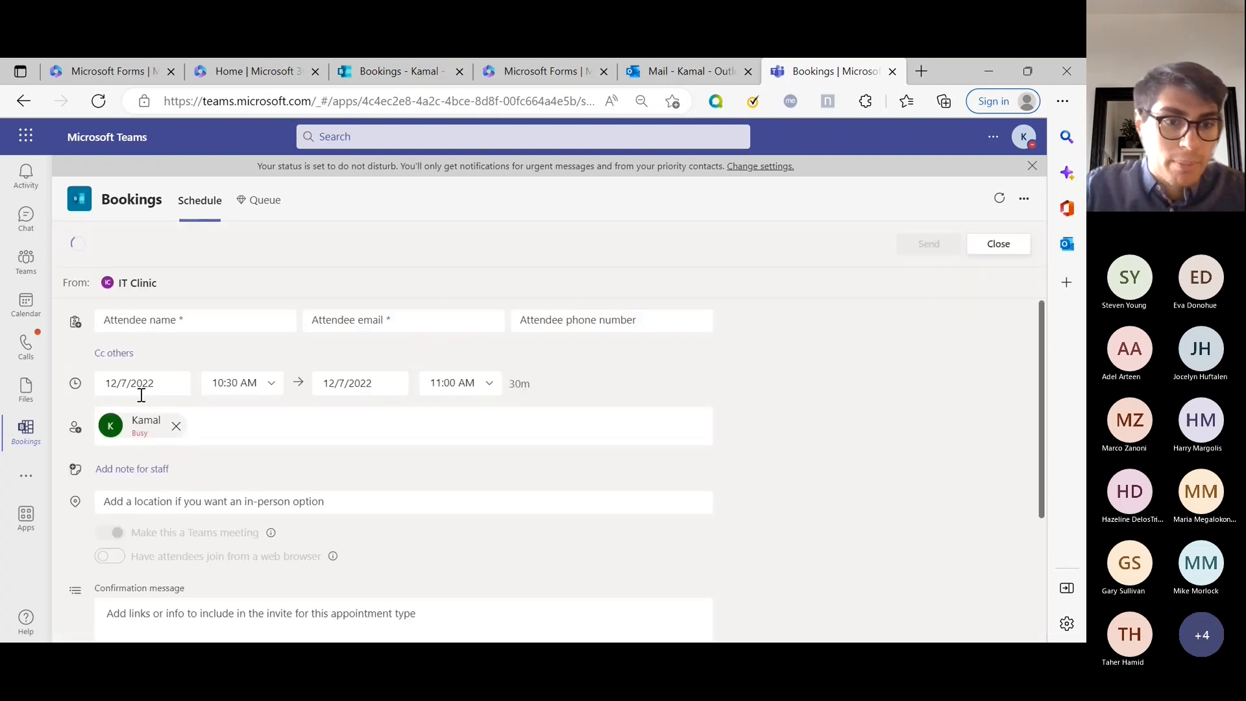
scroll(422, 385, down, 3)
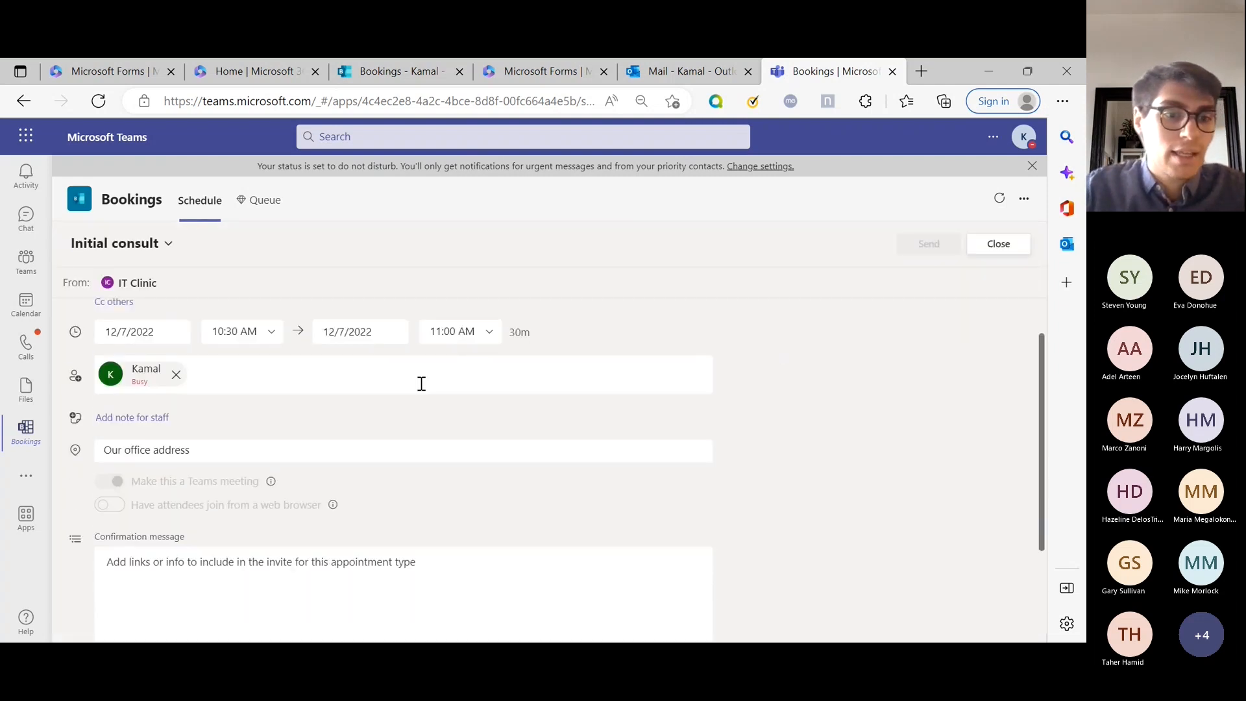
scroll(311, 411, up, 2)
scroll(197, 379, down, 1)
scroll(197, 378, up, 2)
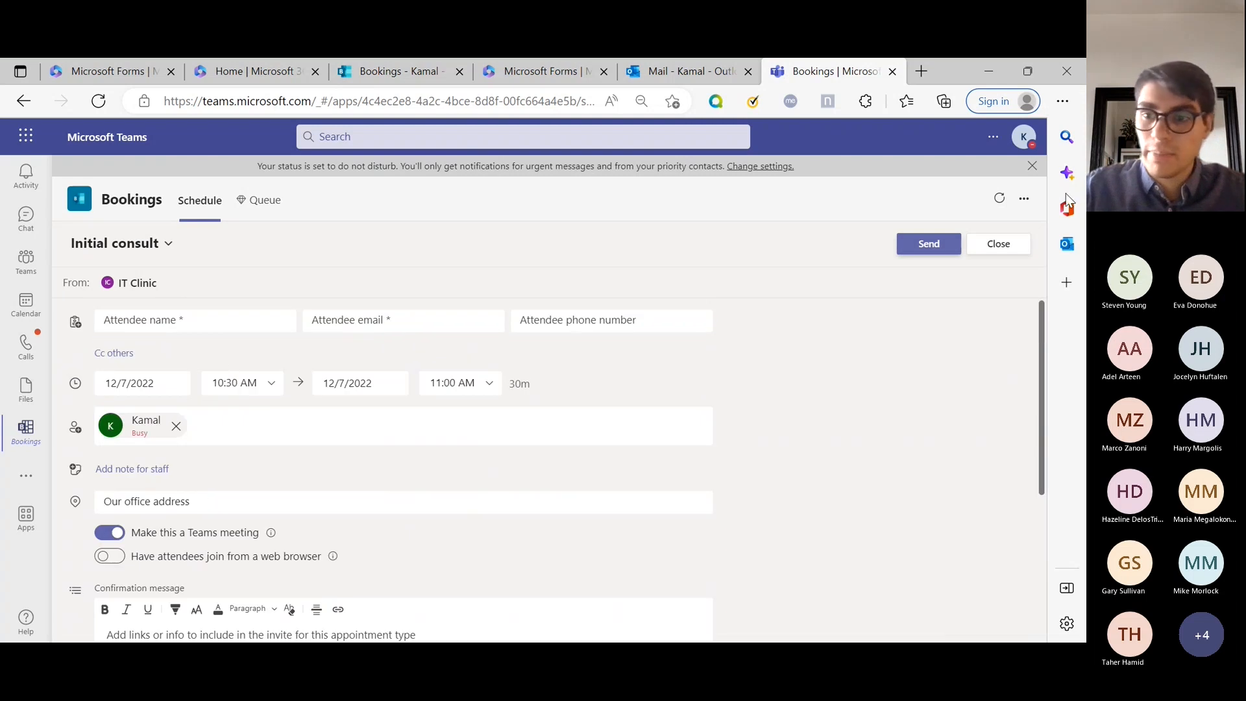
click(1000, 246)
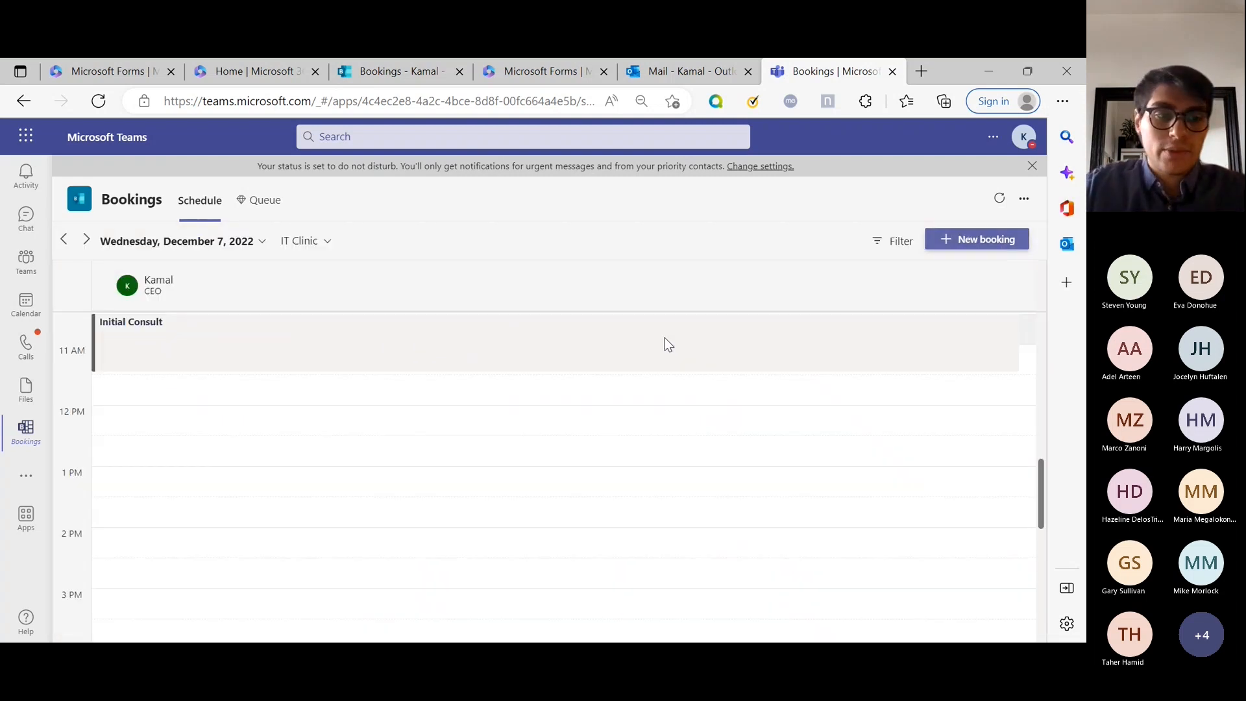
click(1025, 201)
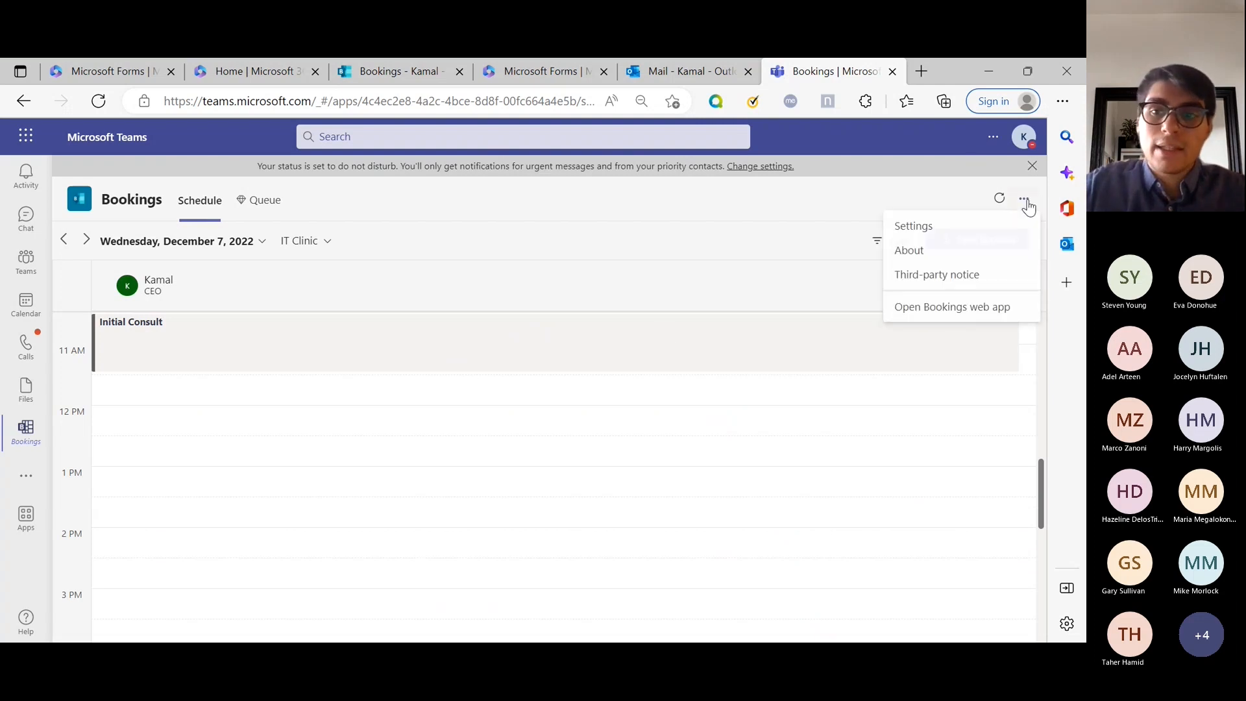
Open the IT Clinic calendar's Settings and go to its Staff page.
click(997, 228)
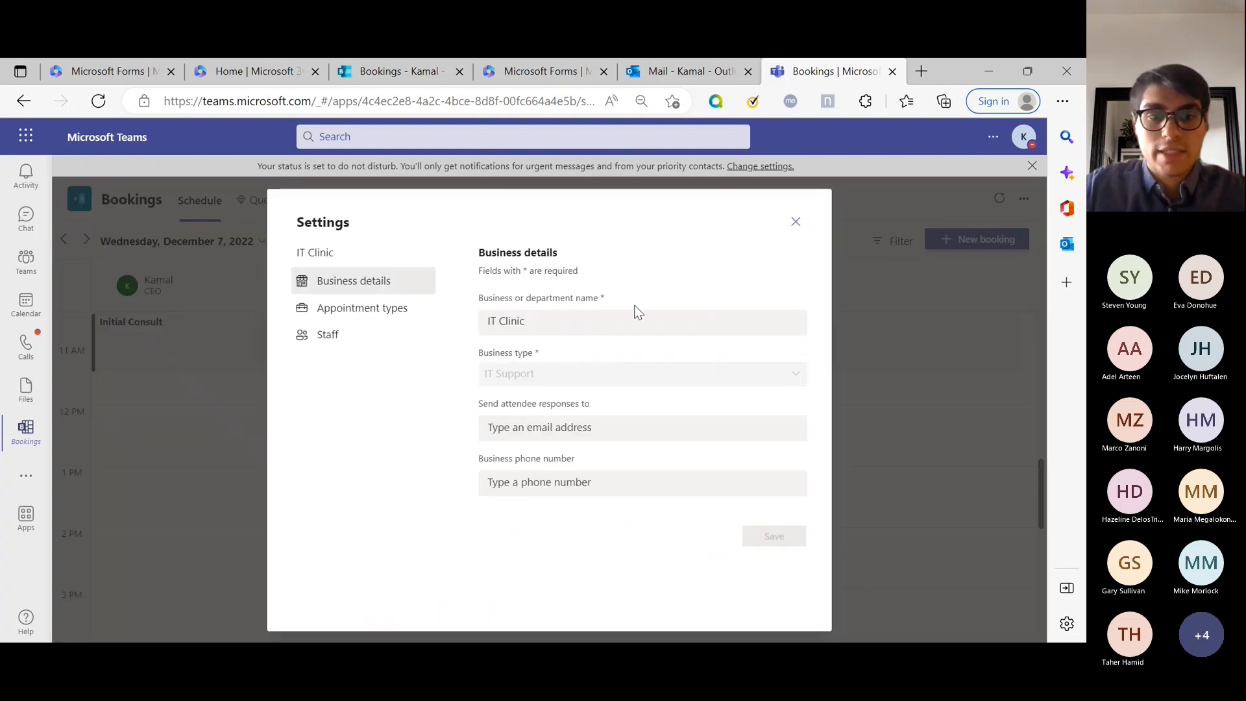
click(342, 317)
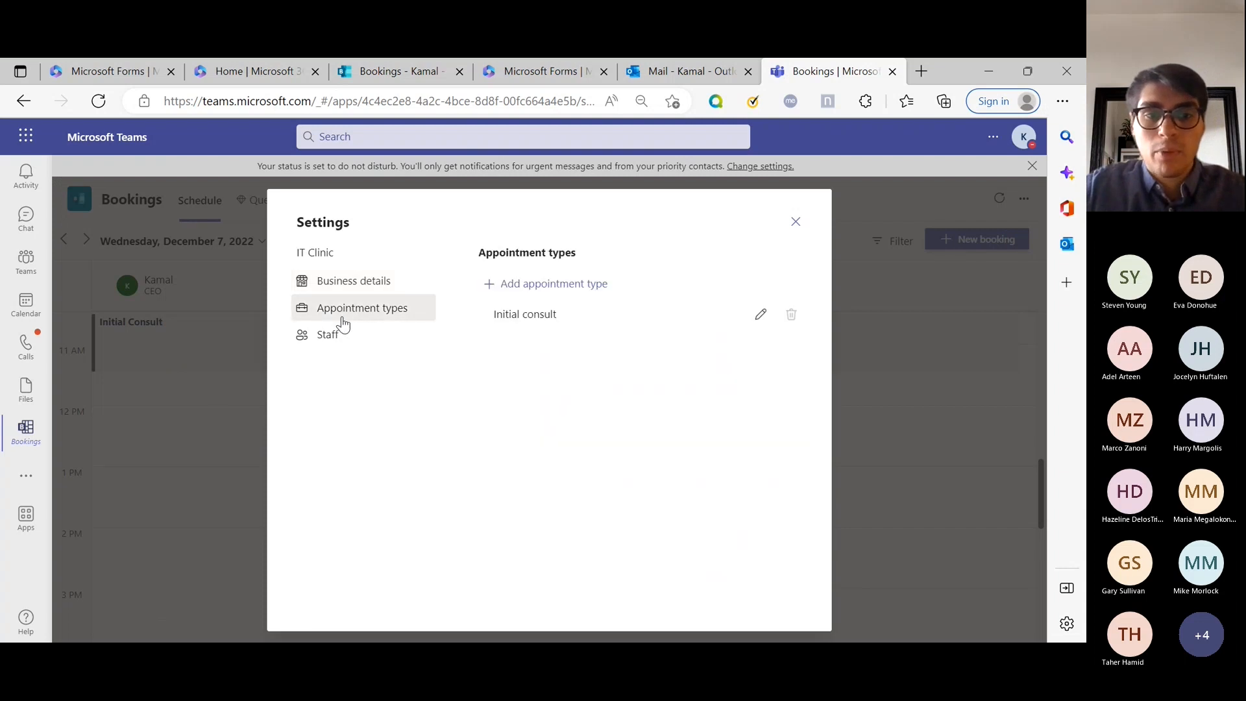
click(339, 345)
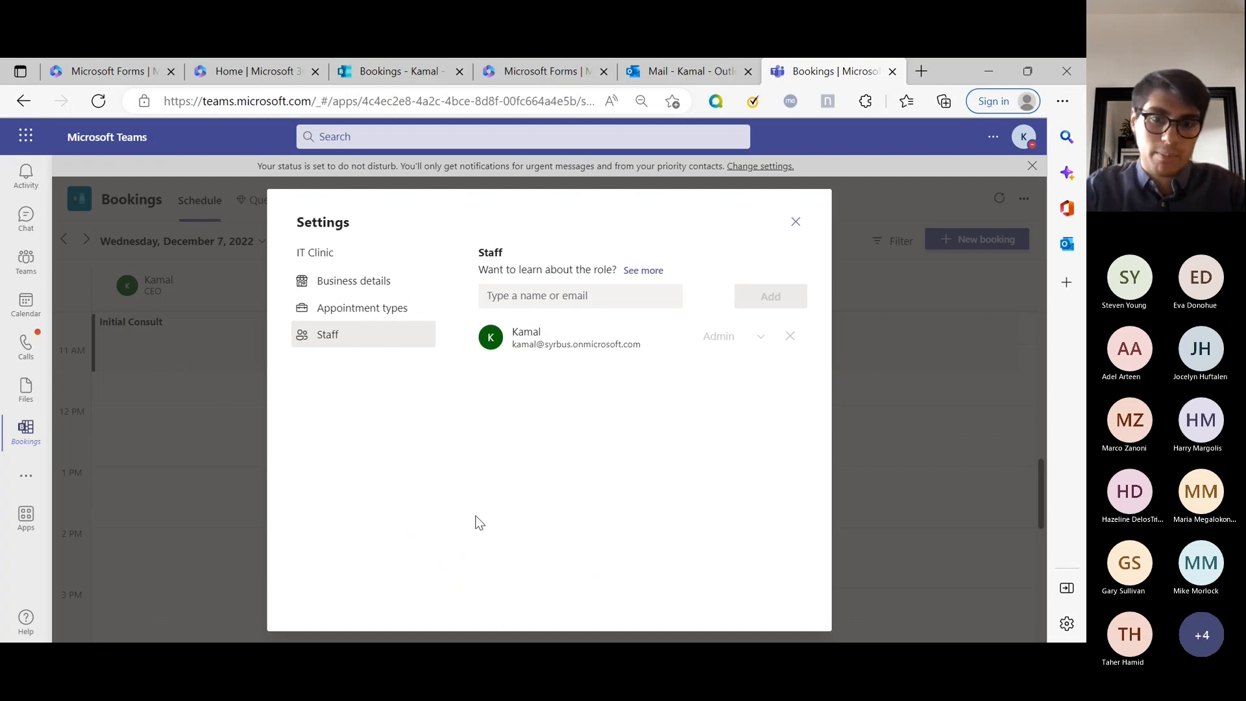
Search for two suggested accounts and add both as staff members.
click(604, 297)
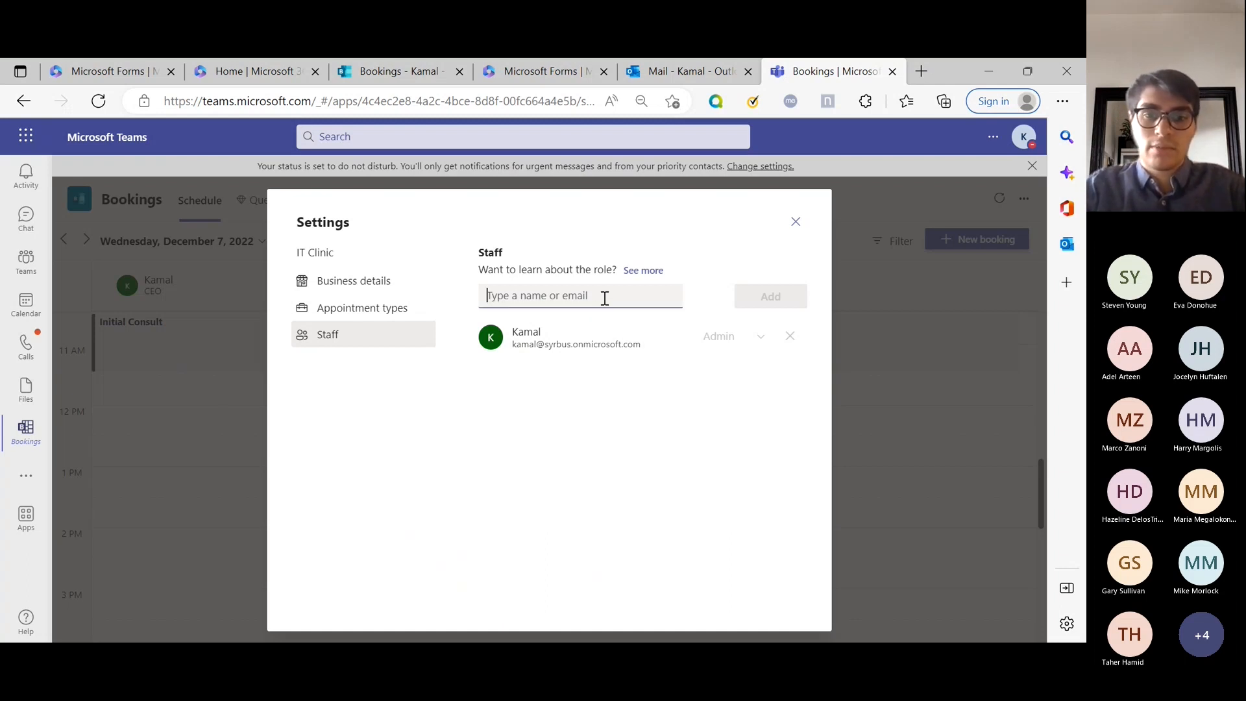
text(admin)
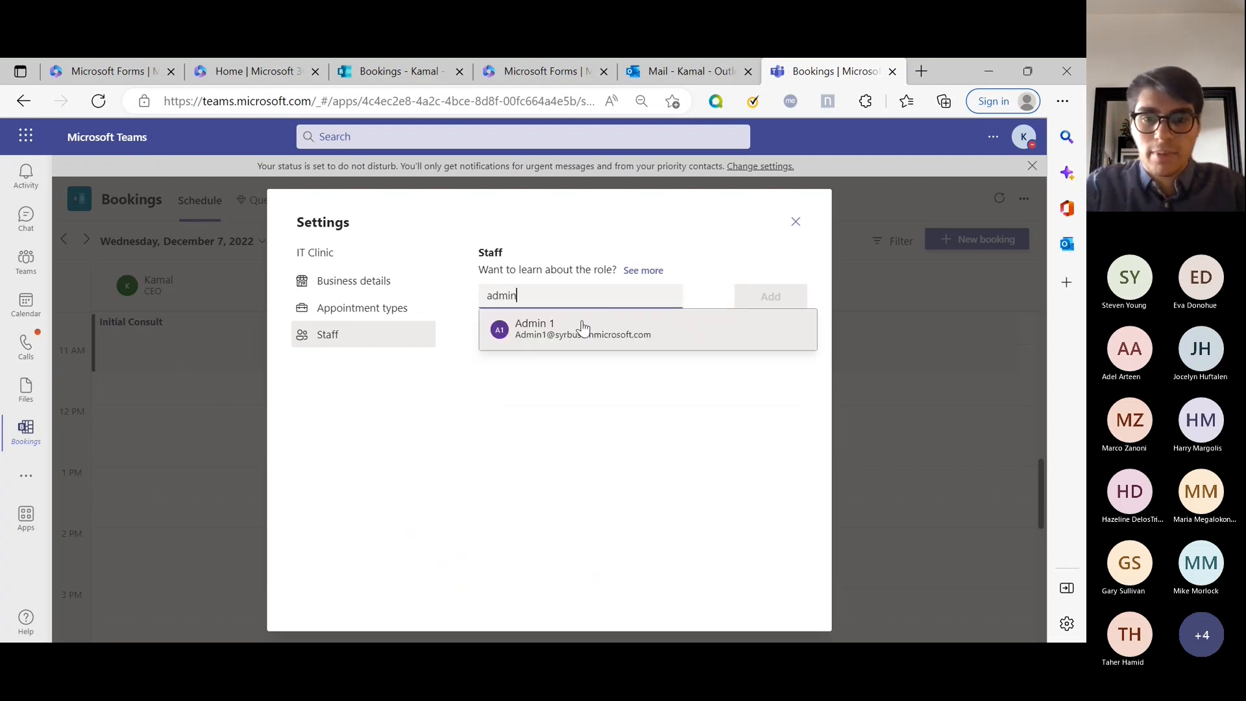
click(577, 325)
text(may)
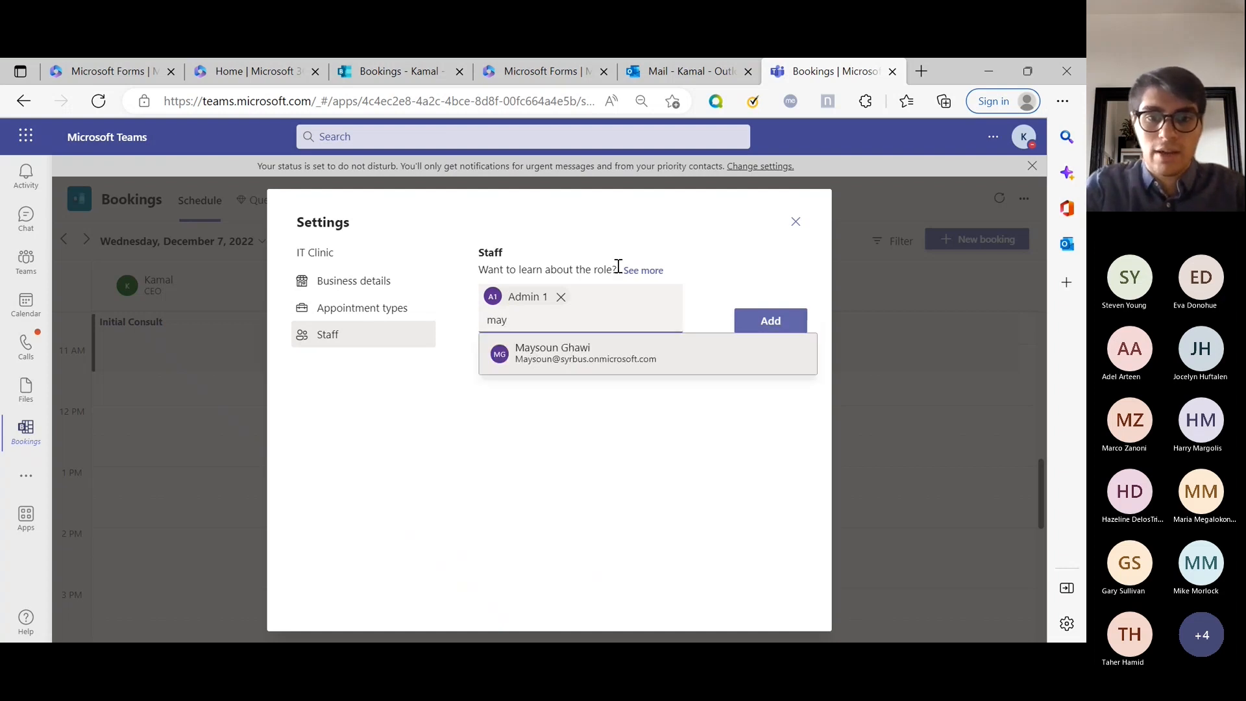
key(BackSpace)
key(BackSpace)
key(BackSpace)
text(bass)
click(612, 356)
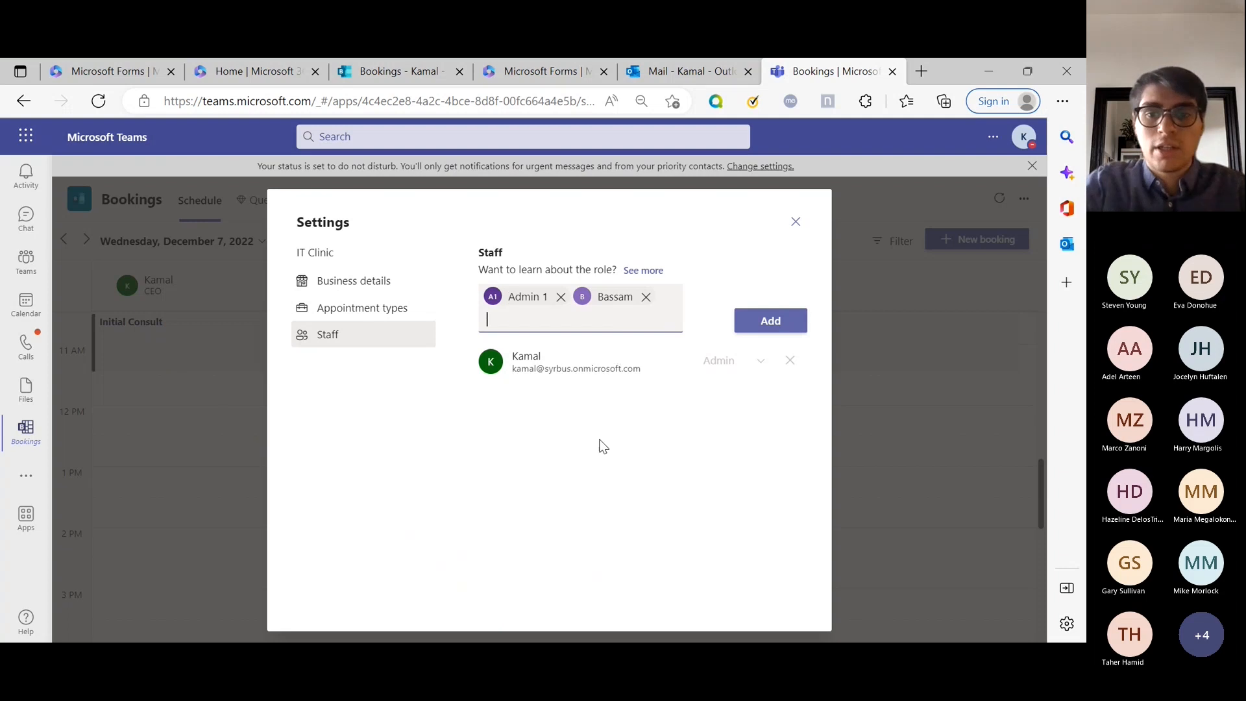
click(793, 327)
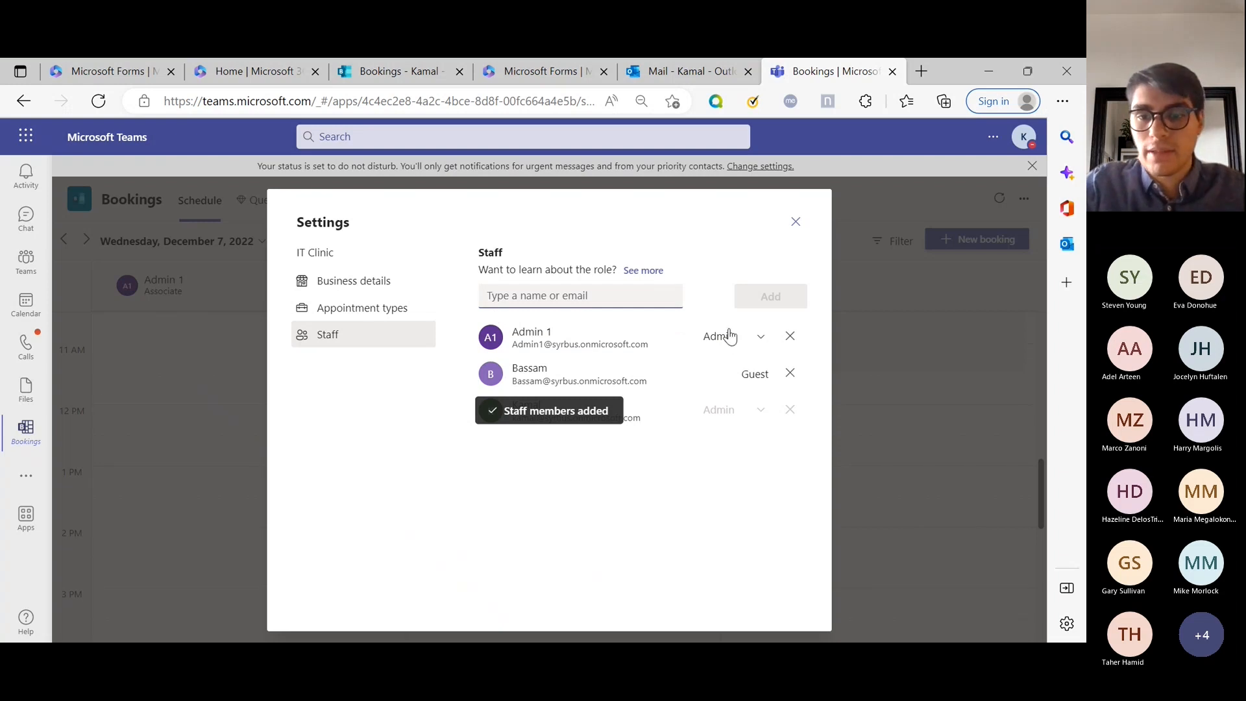
Adjust the new staff members' roles, starting with the first member's role choices.
click(759, 373)
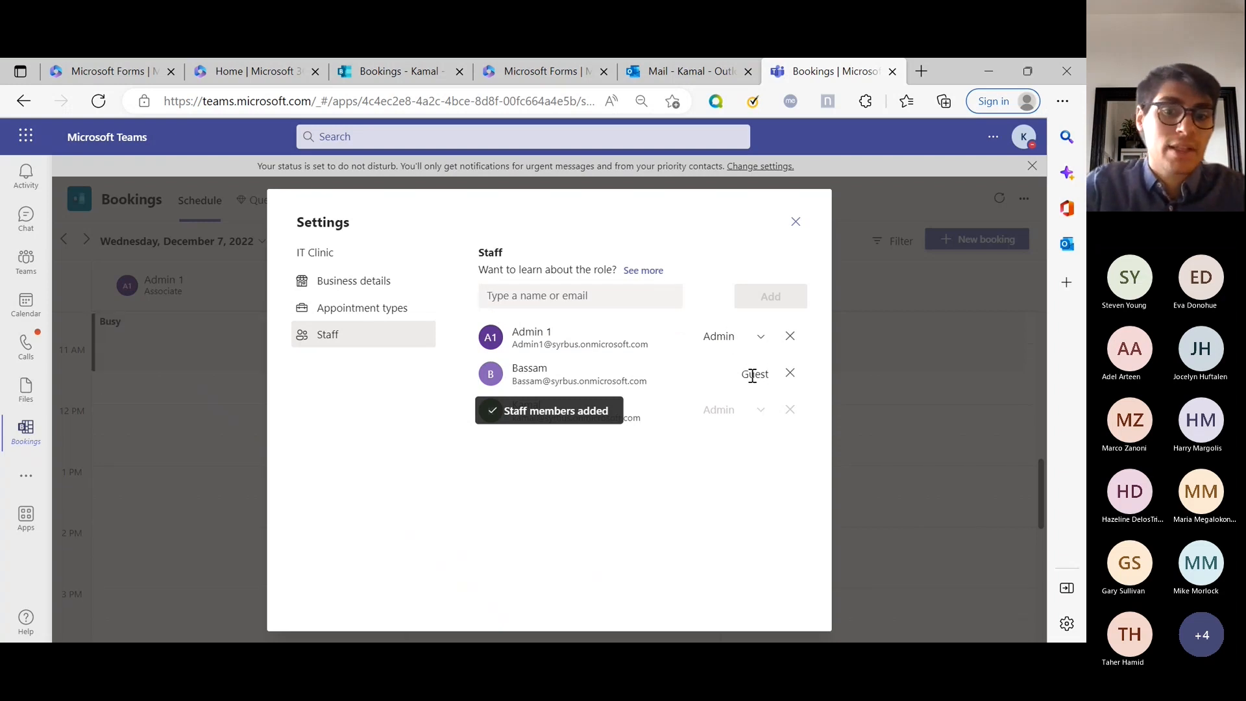
double_click(752, 374)
click(604, 381)
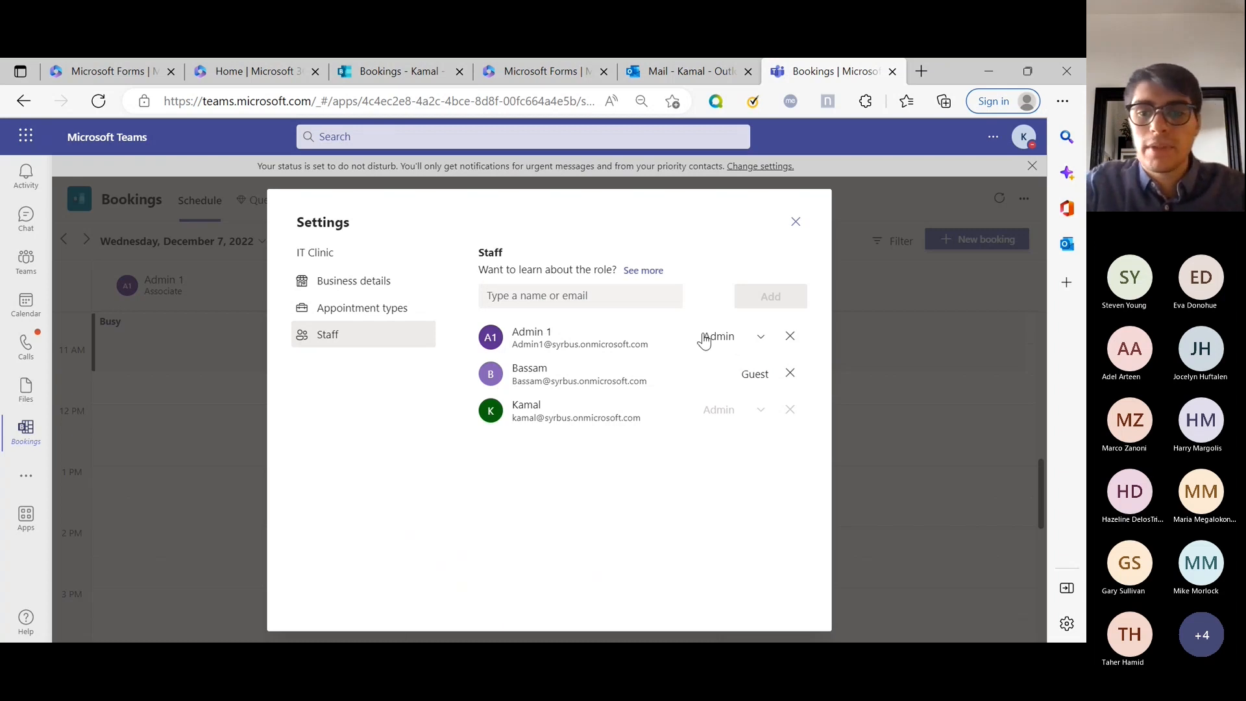
click(729, 346)
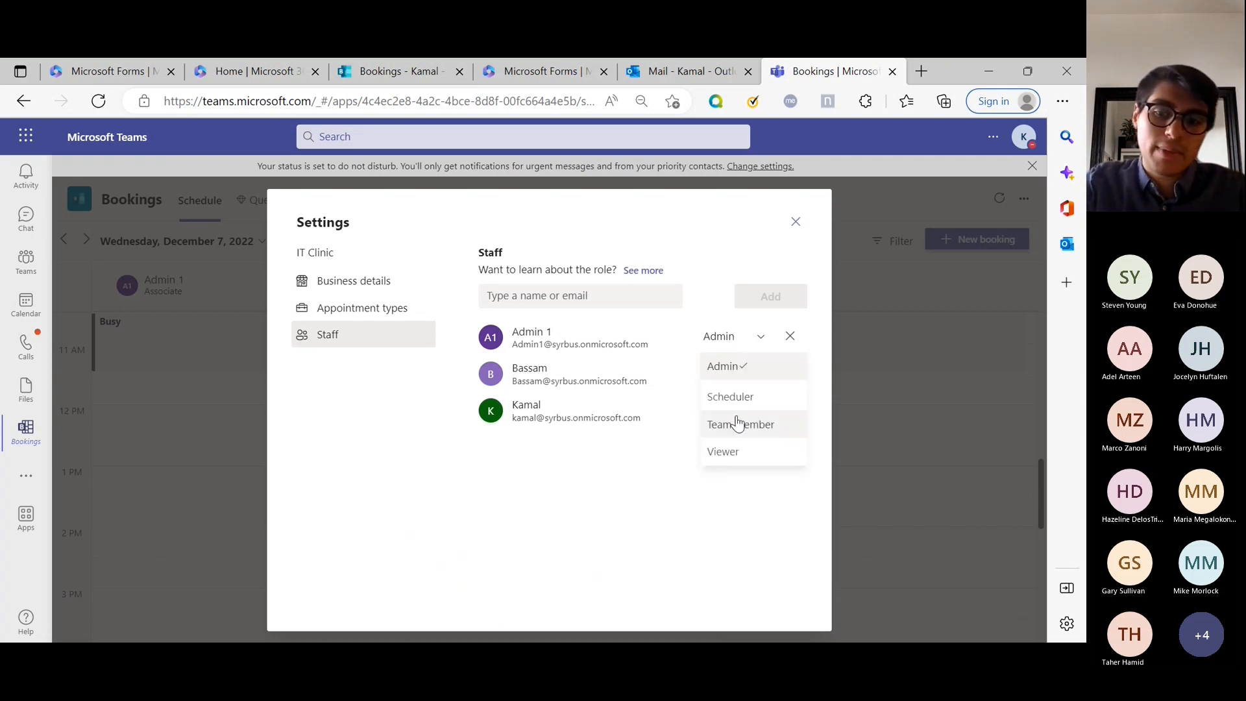
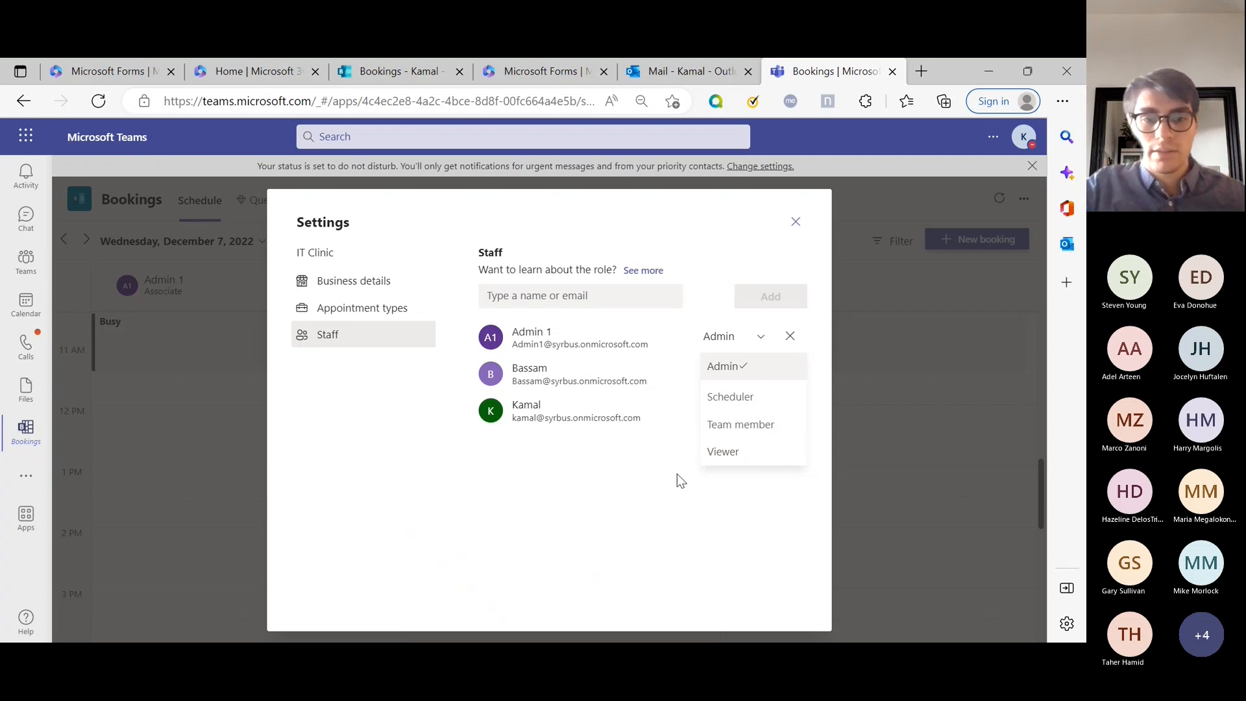
Keep the staff role as Admin and open Appointment types, listing only Initial consult.
click(364, 307)
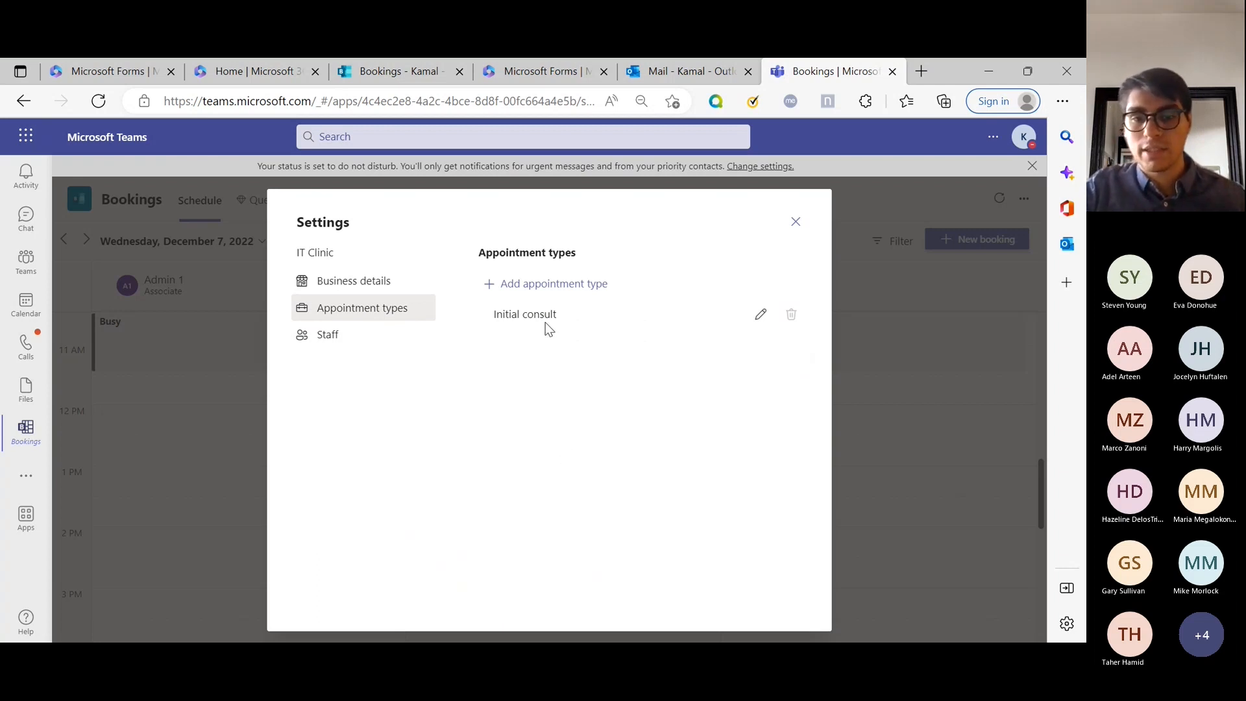
Create a new appointment type titled 'Laptop Refresh' located at Wichita Office.
click(562, 289)
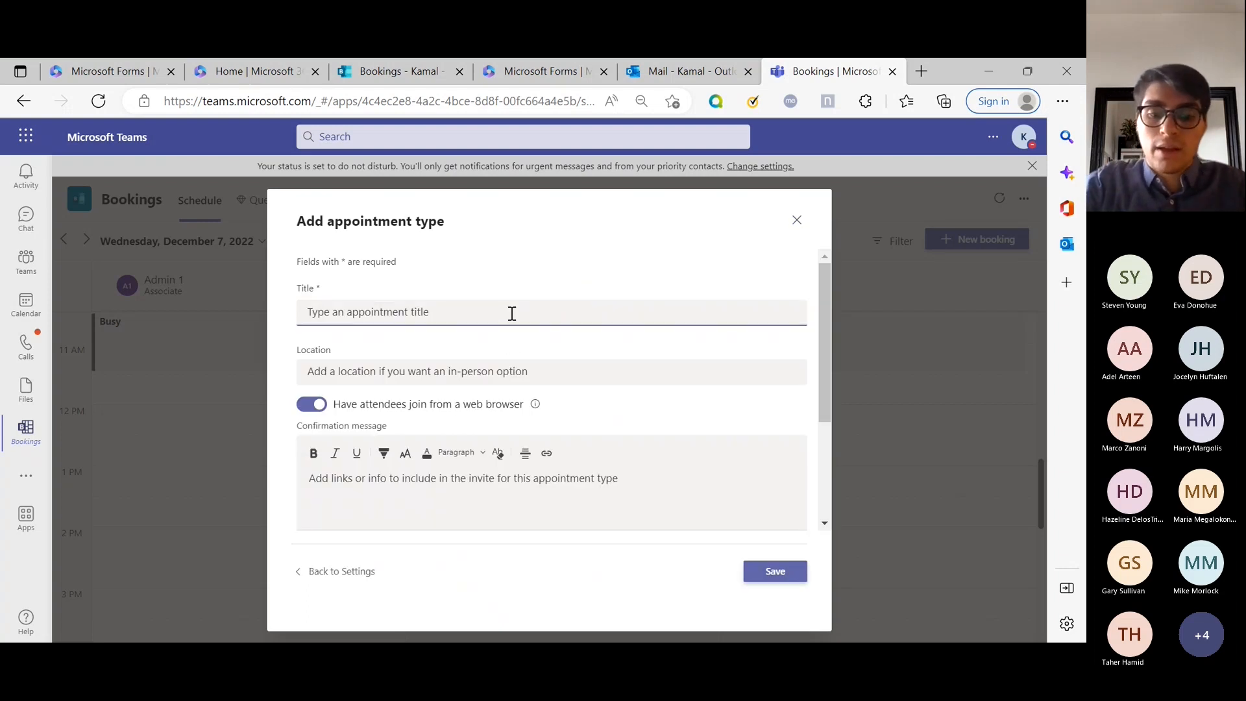
text(Laptop Refresh)
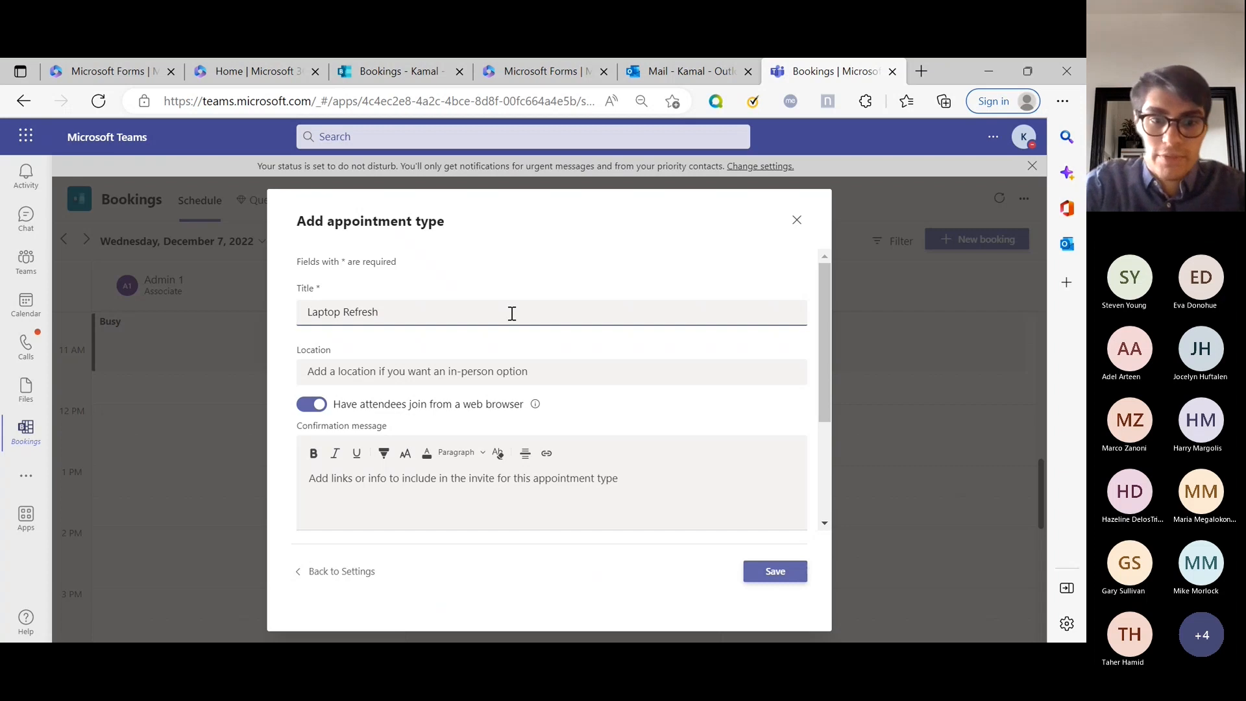
click(440, 364)
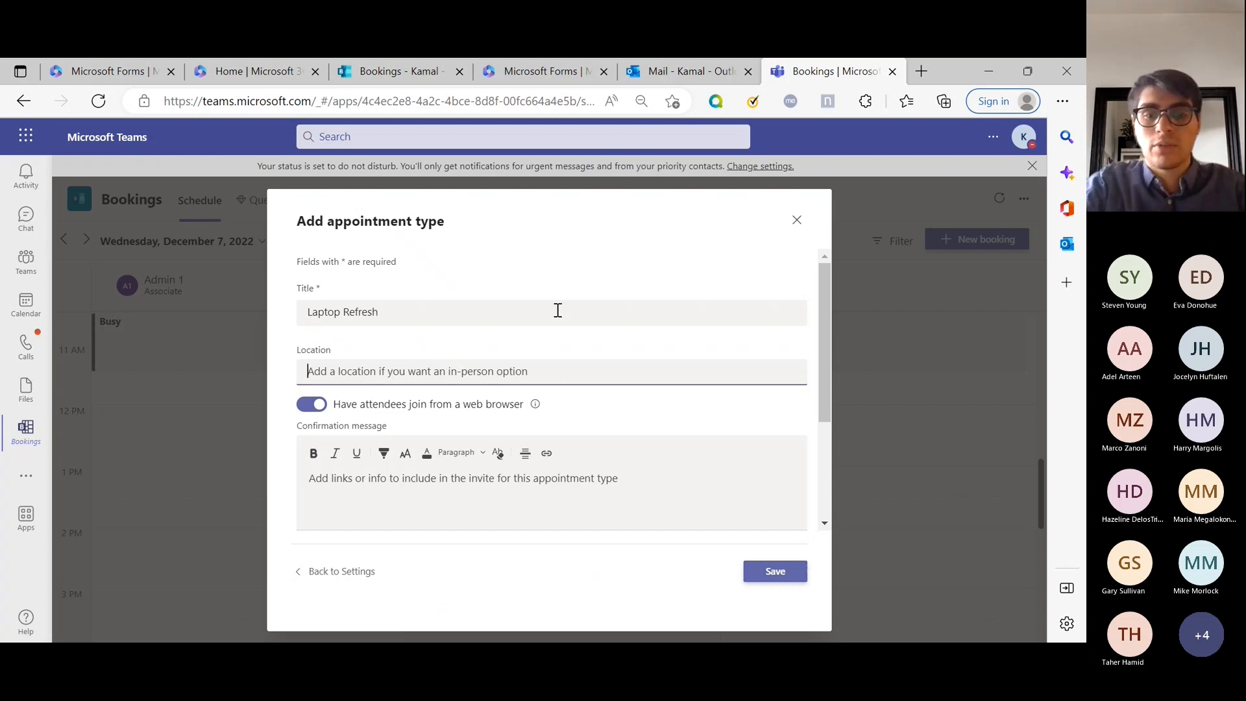
text(Wichita)
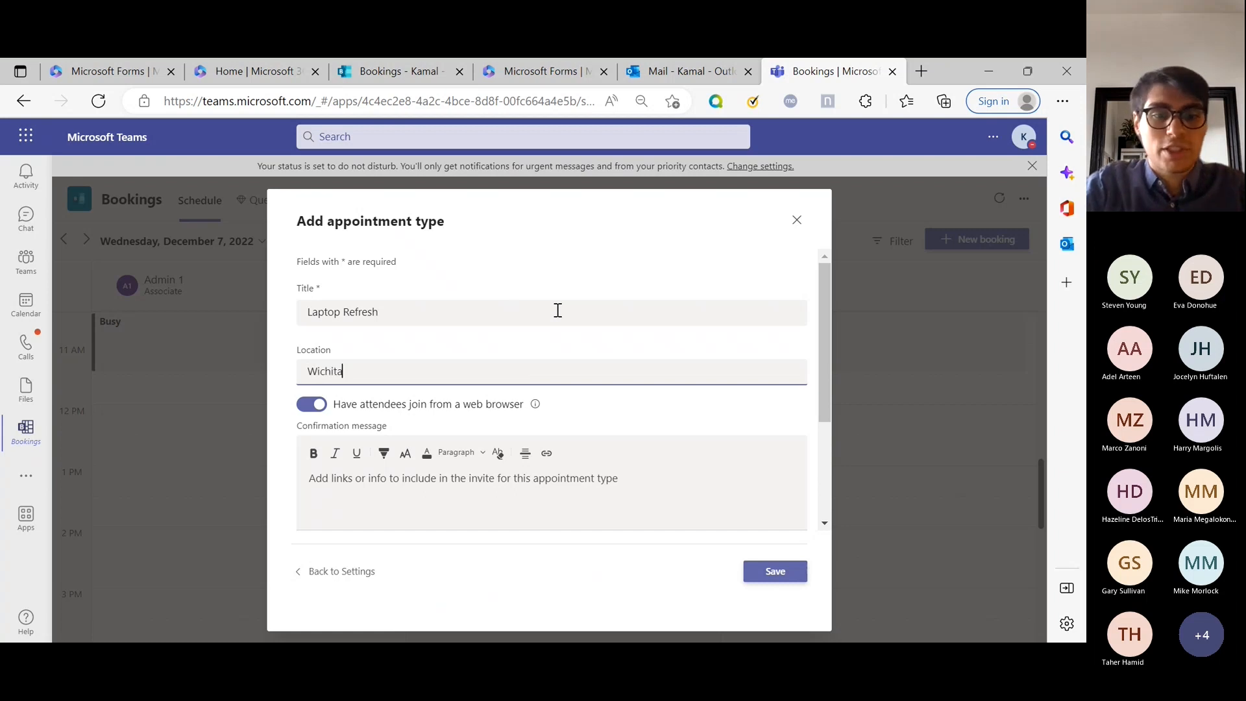
text( Office)
scroll(409, 471, down, 2)
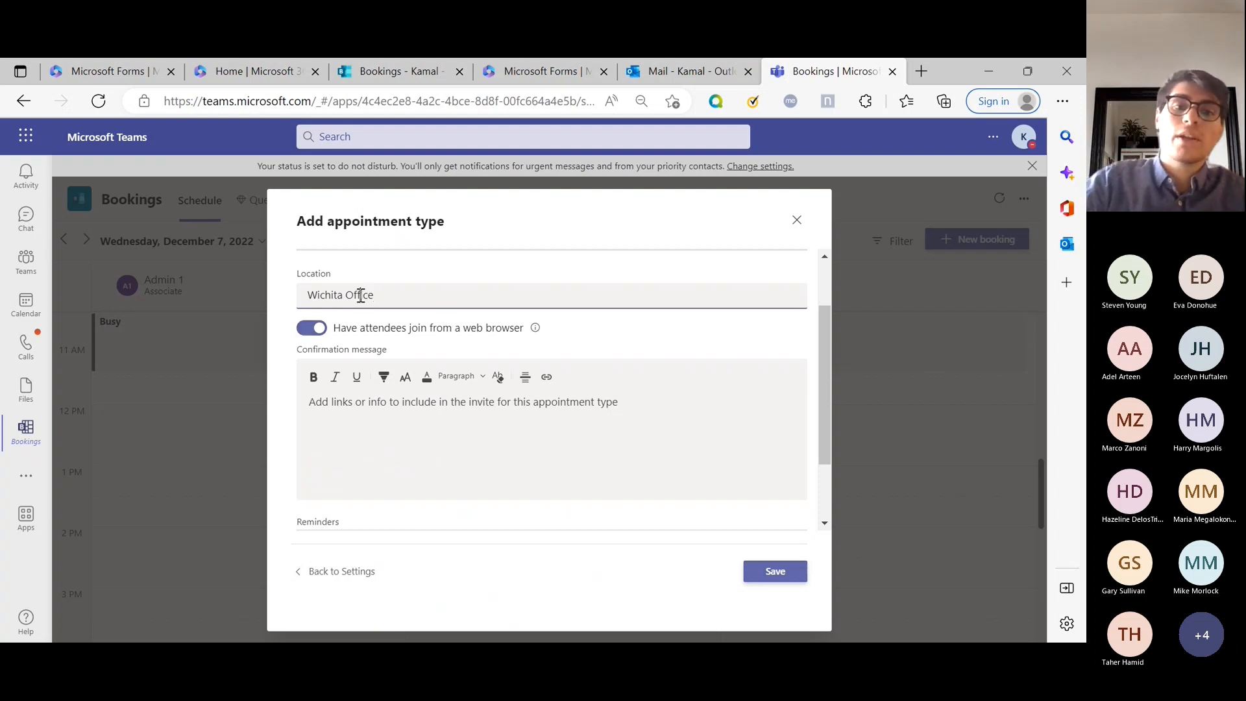
Keep web-browser joining on and add the confirmation message 'Please make sure you bring your old laptop'.
click(427, 328)
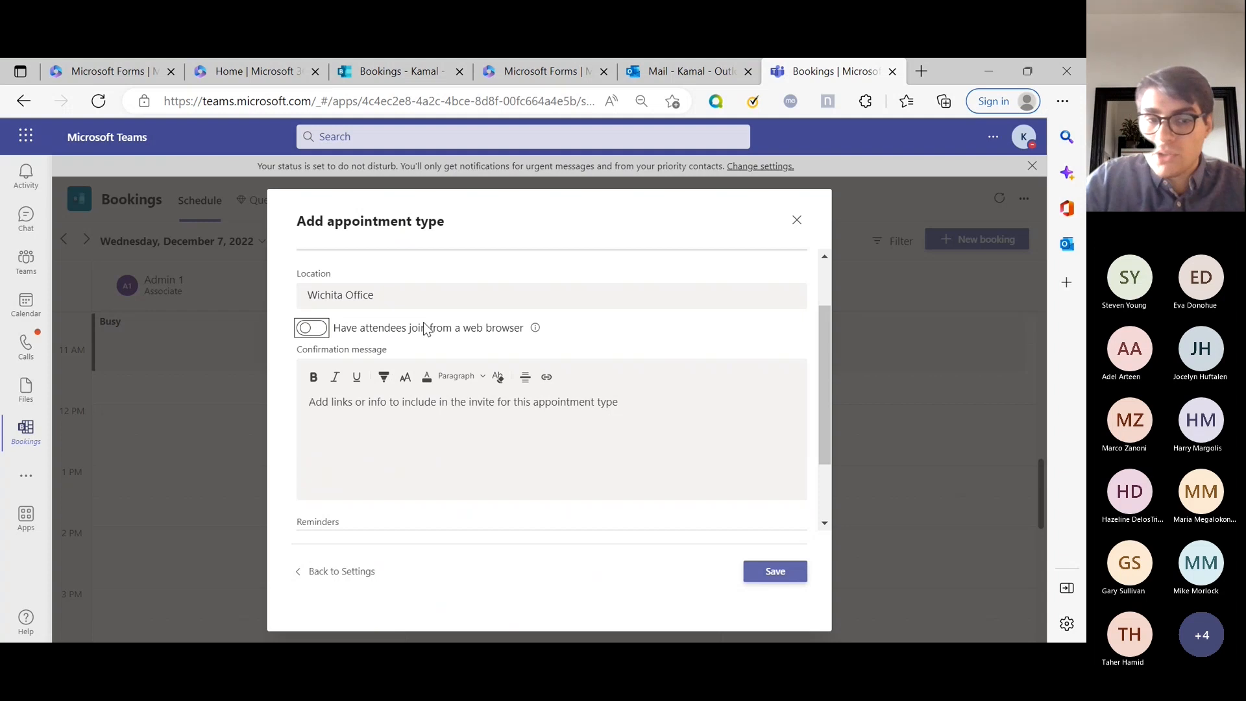
click(427, 329)
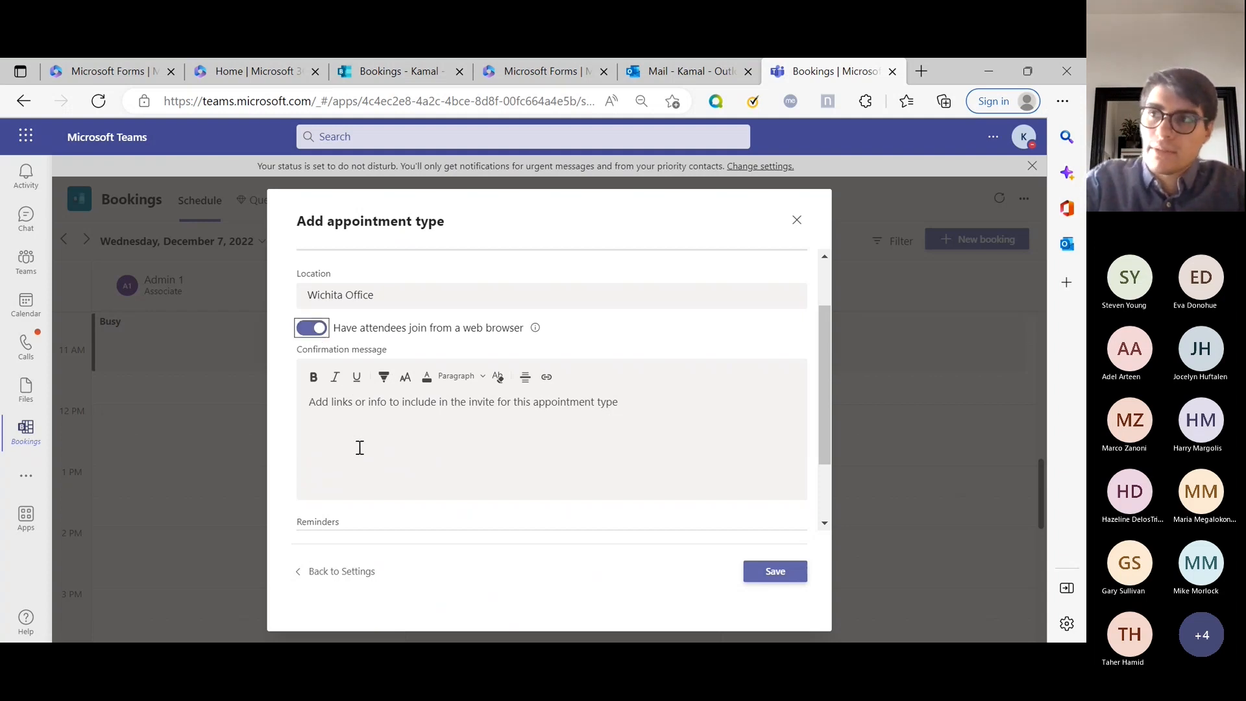
scroll(360, 448, down, 2)
scroll(360, 447, up, 3)
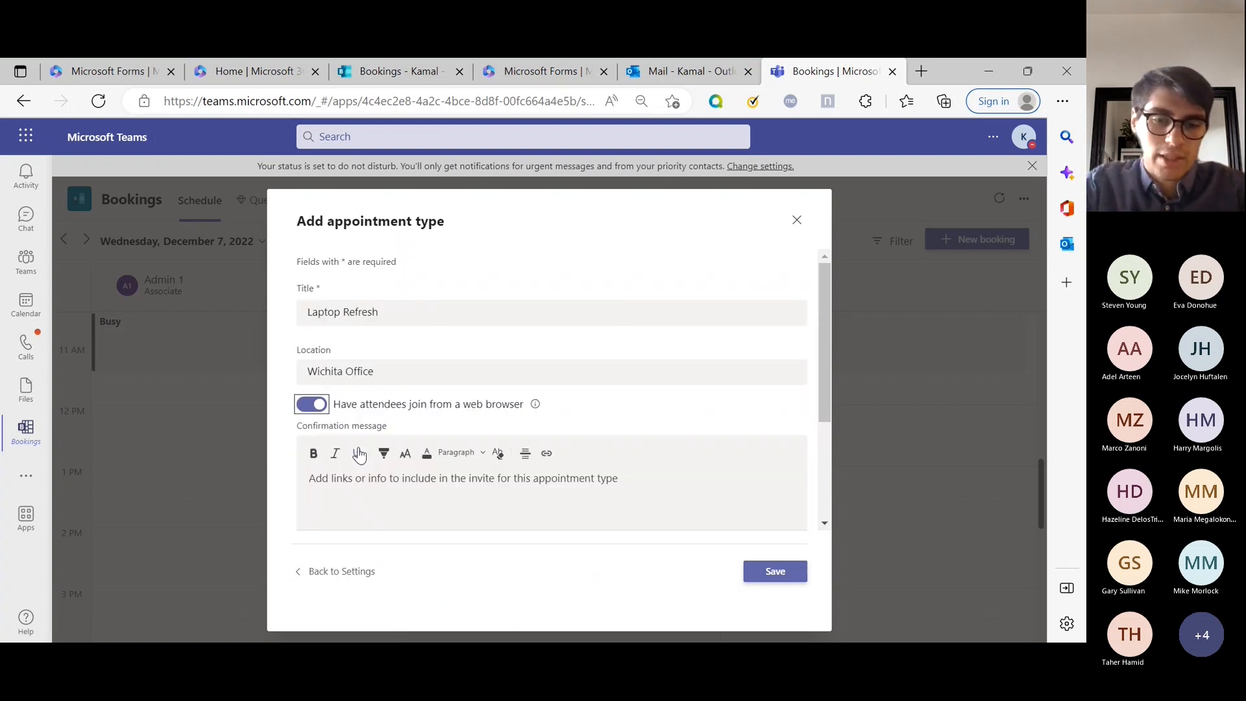
click(471, 516)
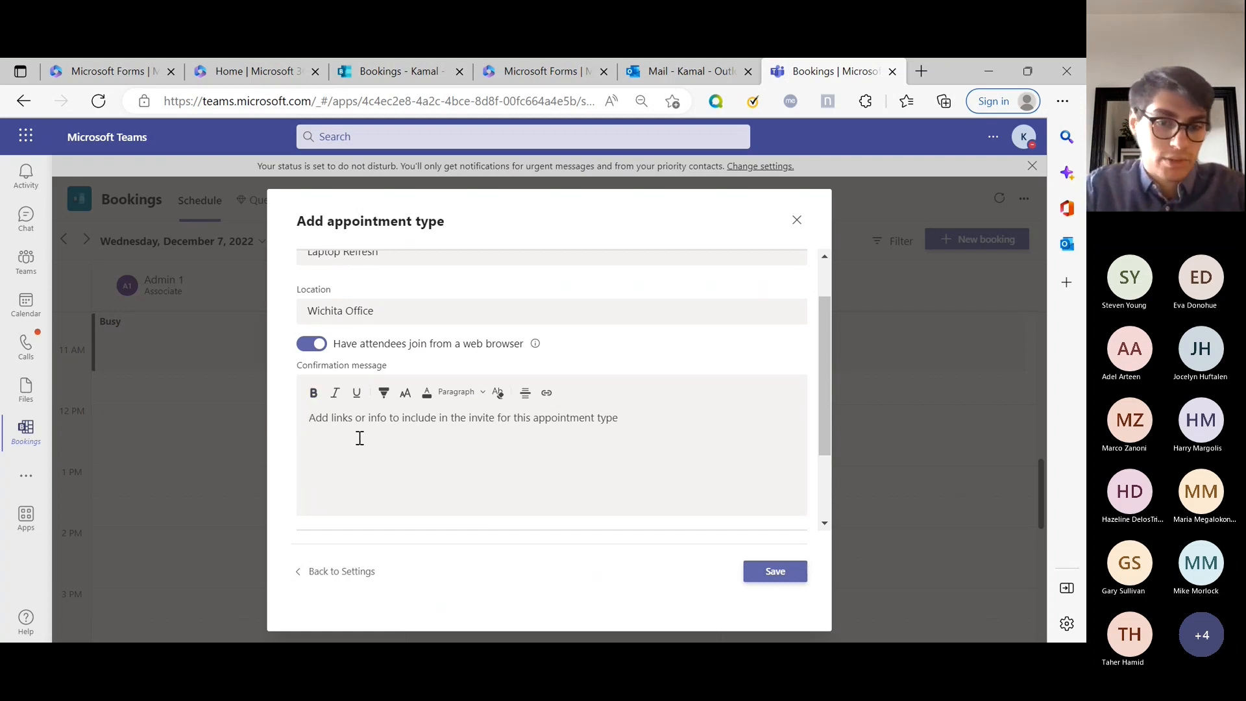
text(Please )
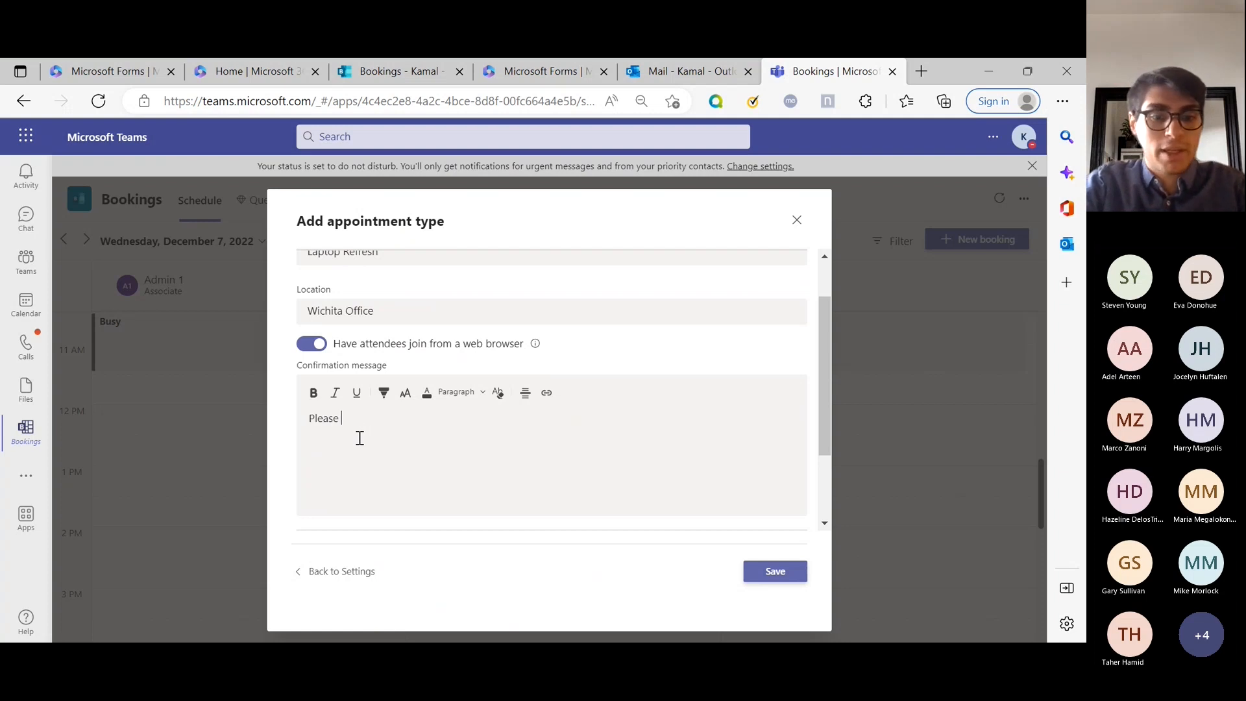
text(make sure you bring you)
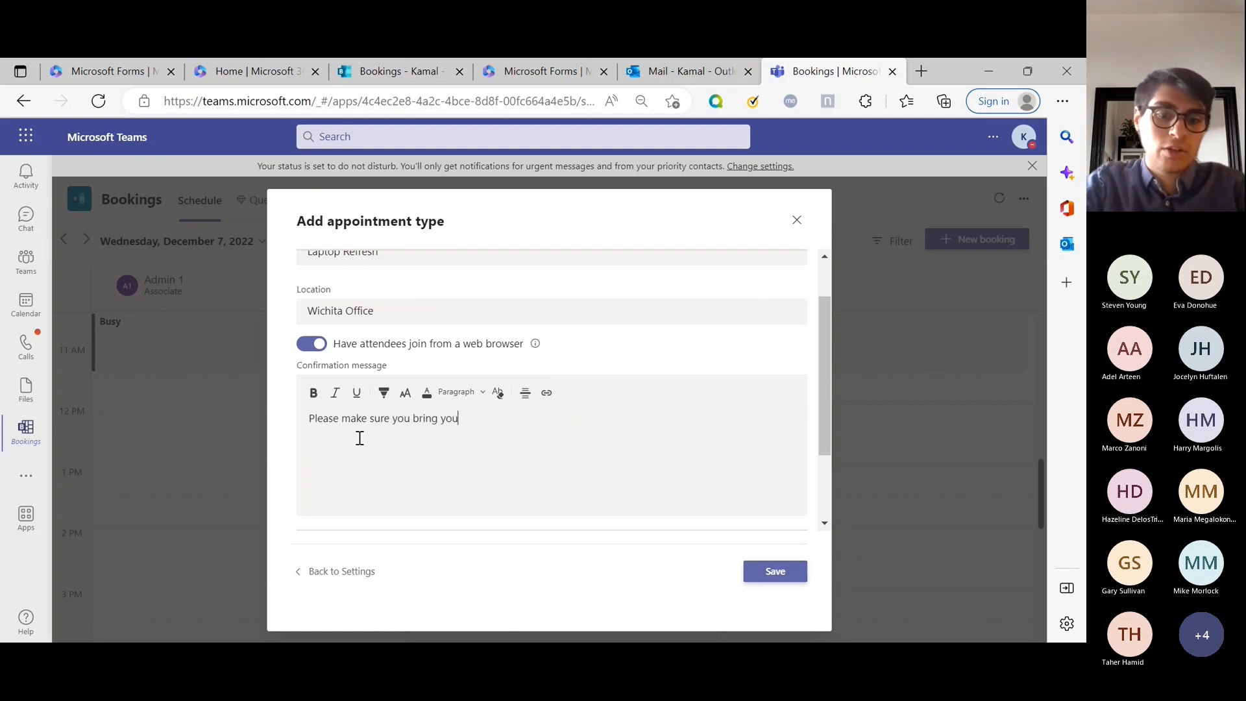
text(r old laptop)
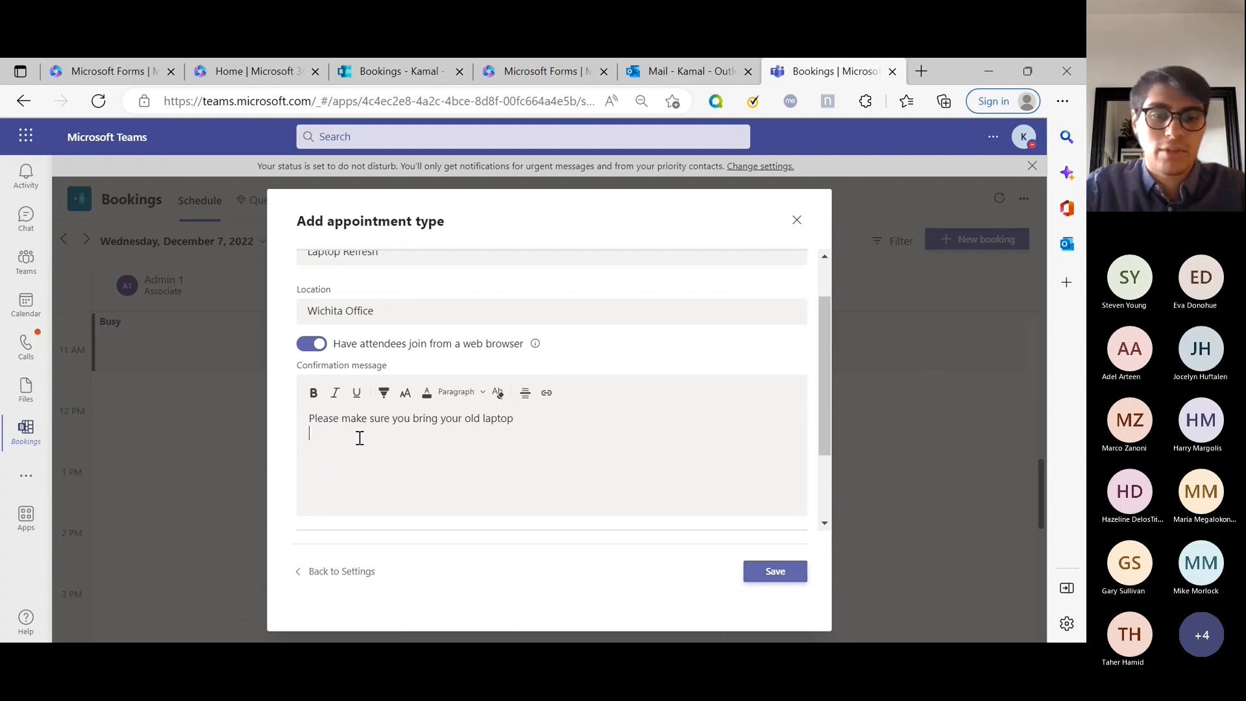
scroll(360, 438, down, 2)
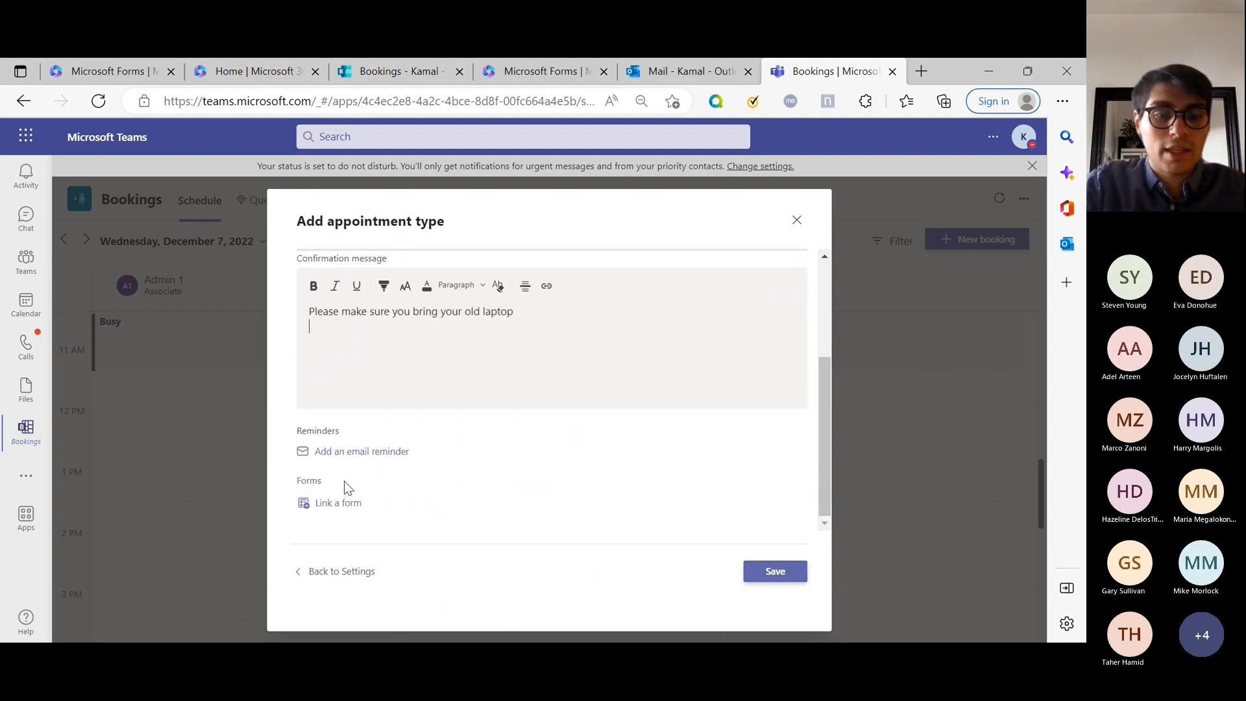
Add a 15-minute attendee email reminder, then try linking a form and back out.
click(350, 452)
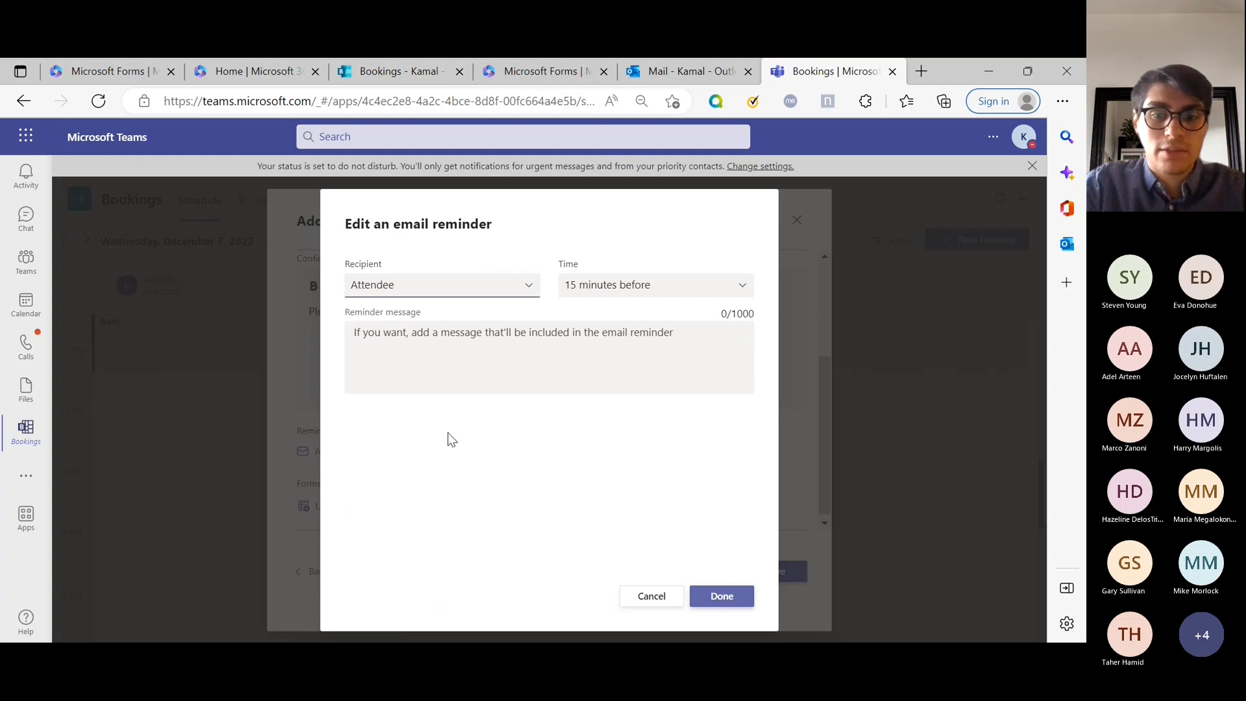
click(722, 596)
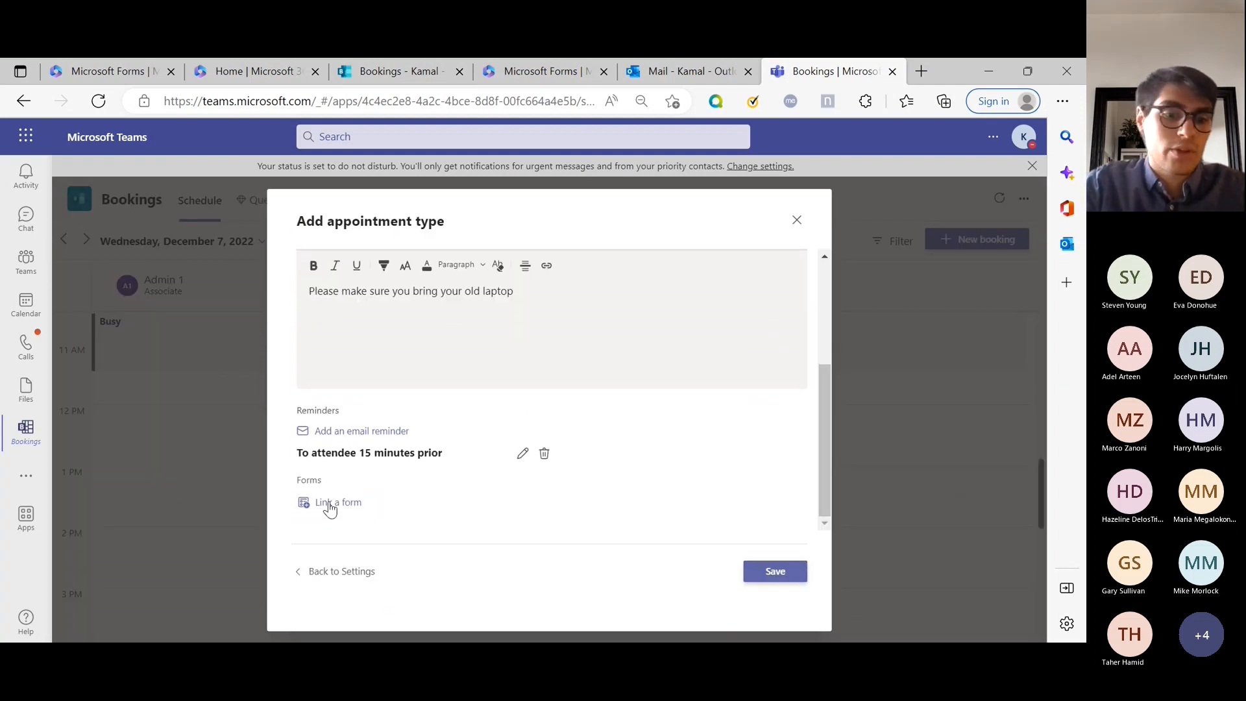
click(338, 511)
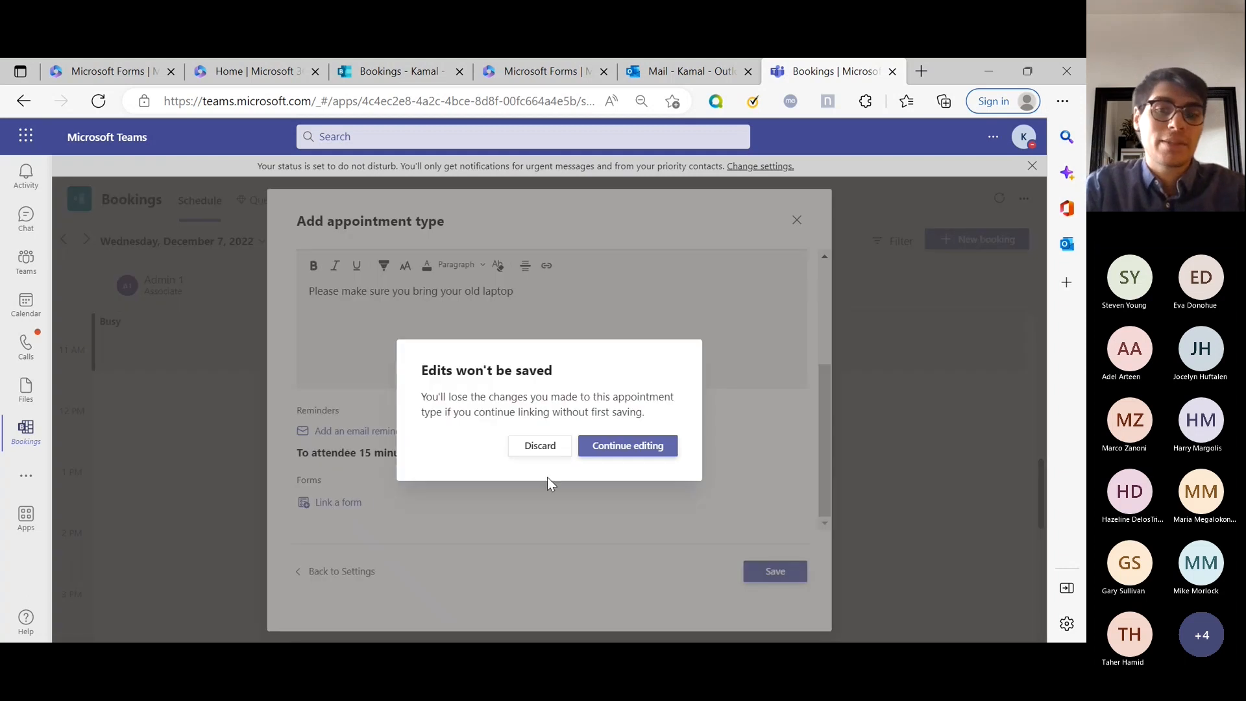
click(532, 449)
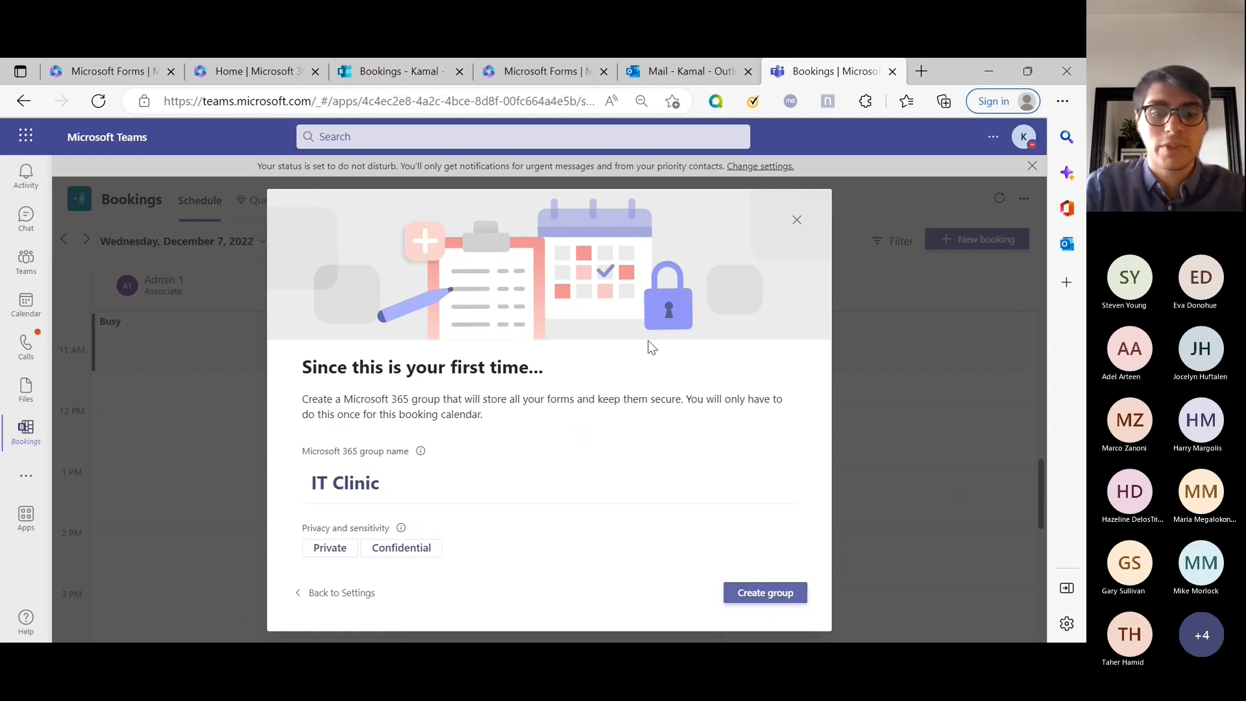
click(348, 594)
Discard the Laptop Refresh draft and close Settings, returning to the December 7 schedule.
scroll(617, 371, down, 1)
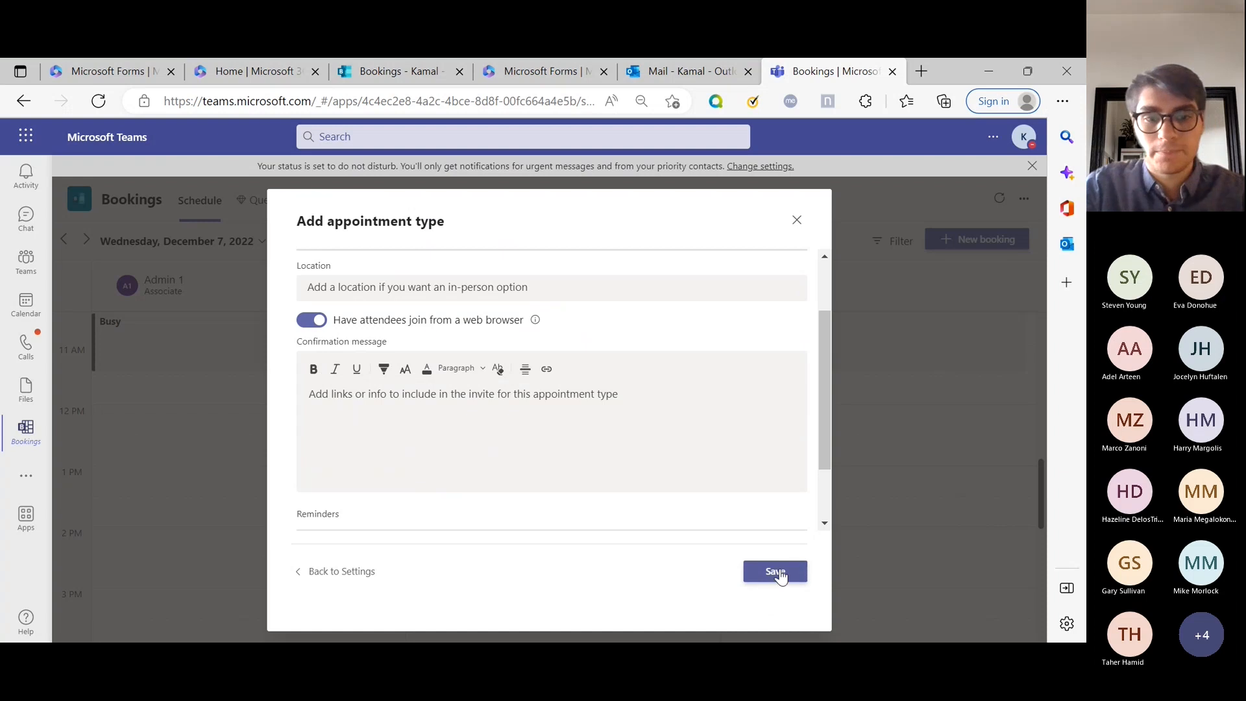
scroll(350, 419, down, 1)
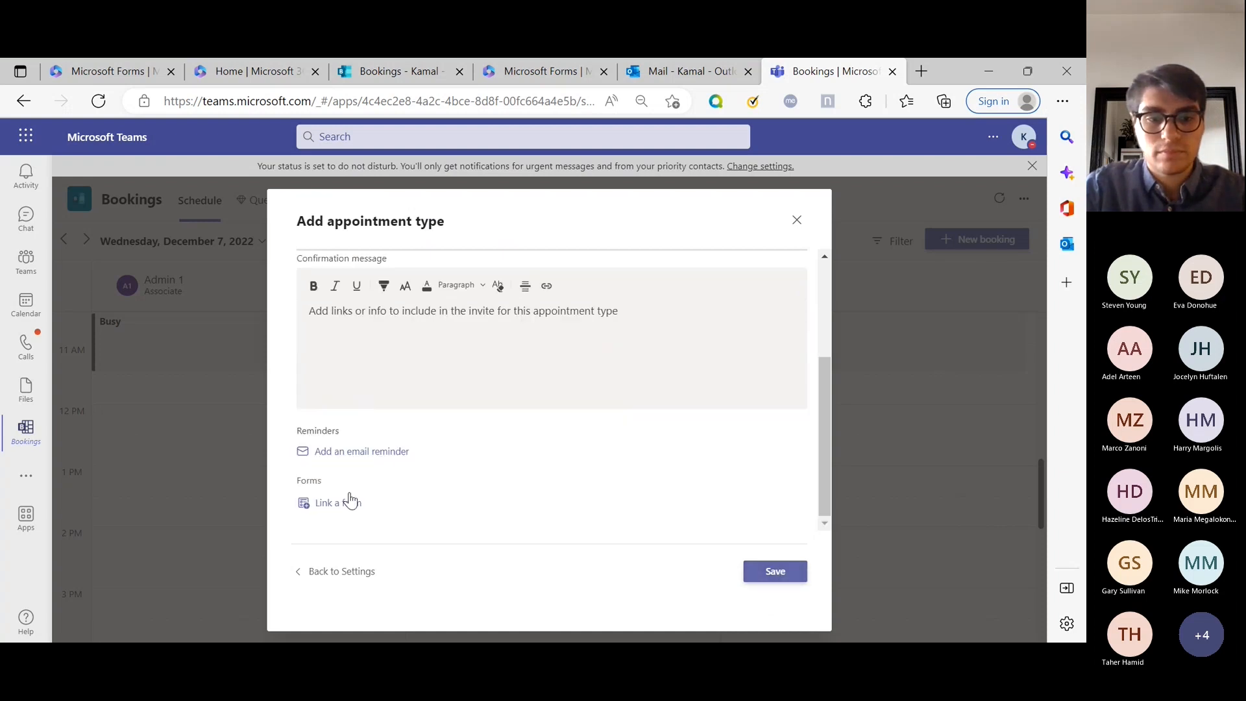
click(333, 507)
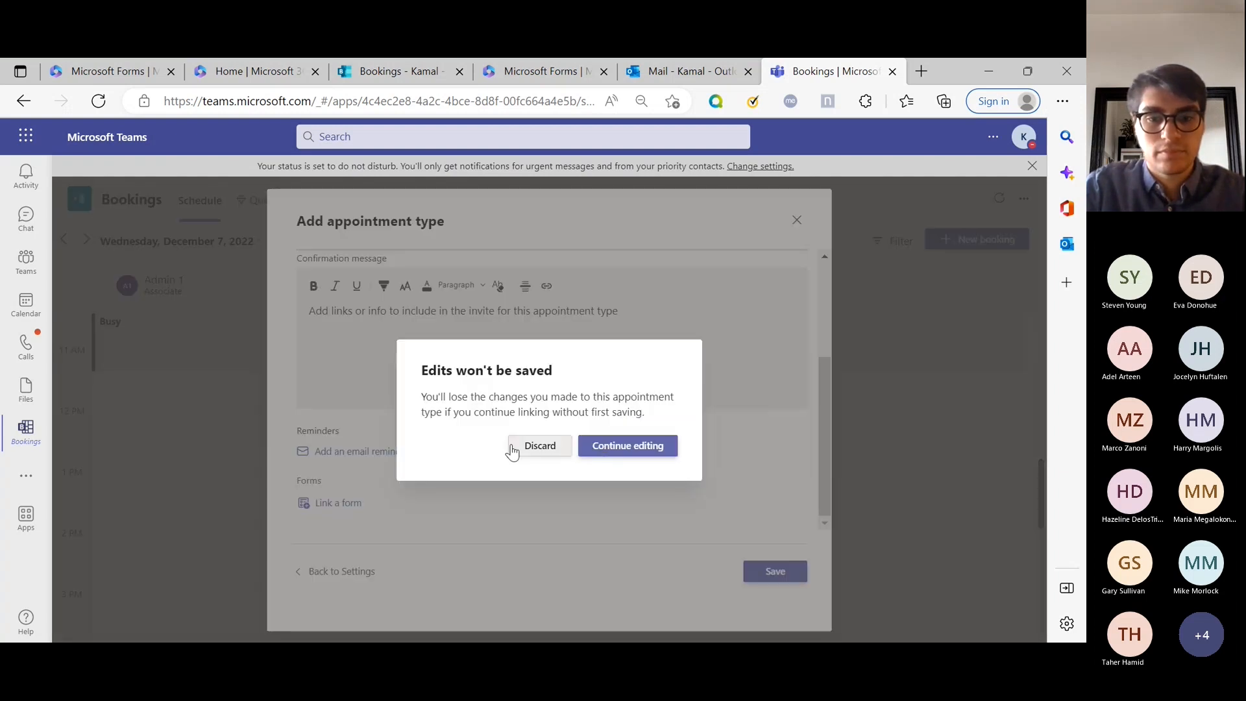
click(603, 447)
scroll(482, 437, up, 2)
click(425, 304)
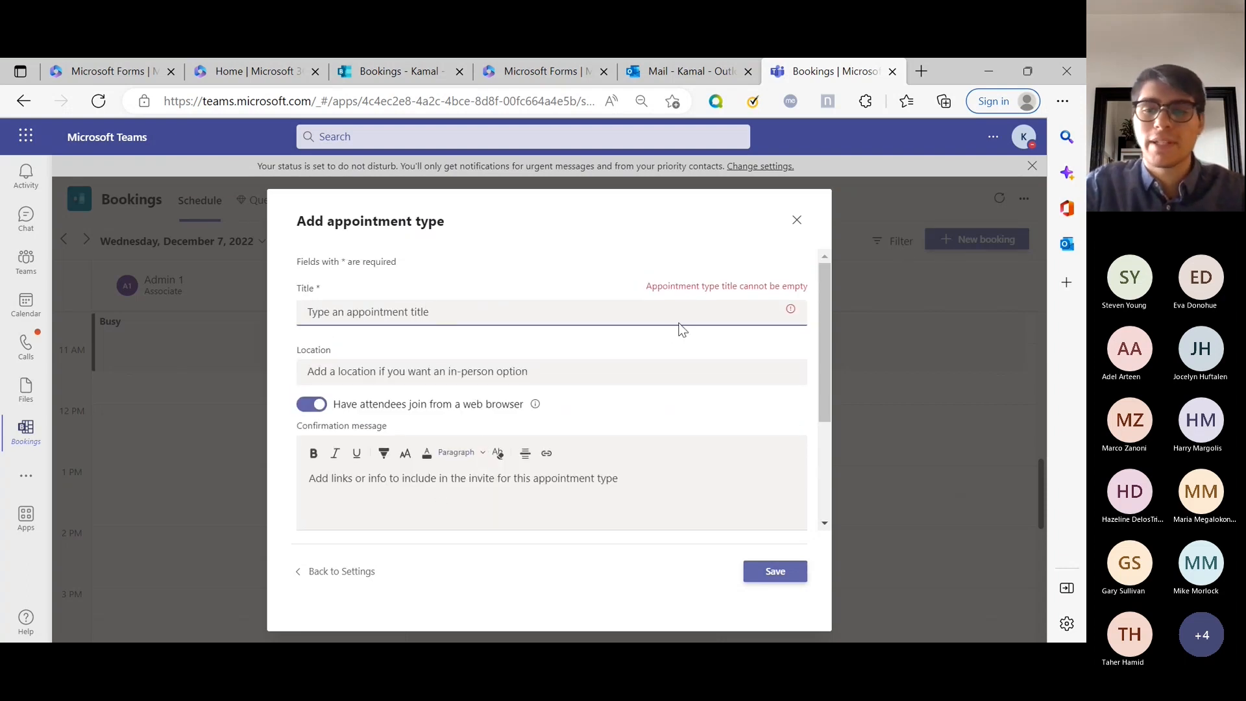
click(797, 221)
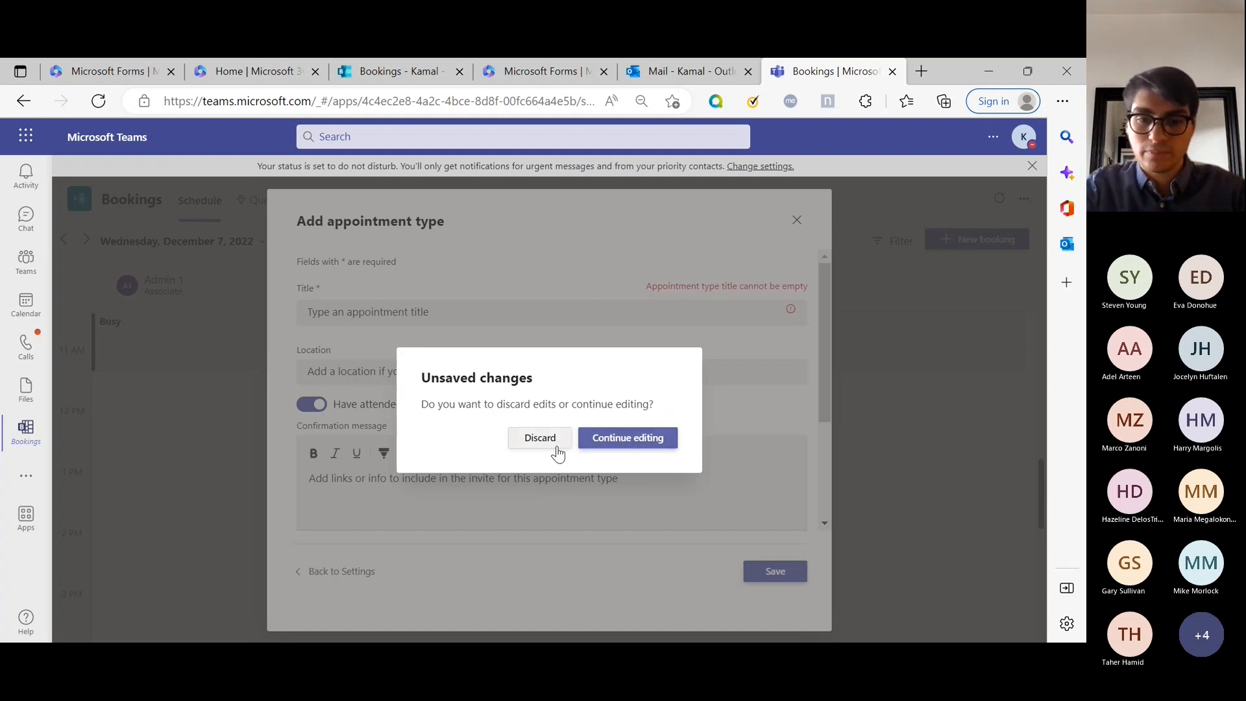
click(538, 438)
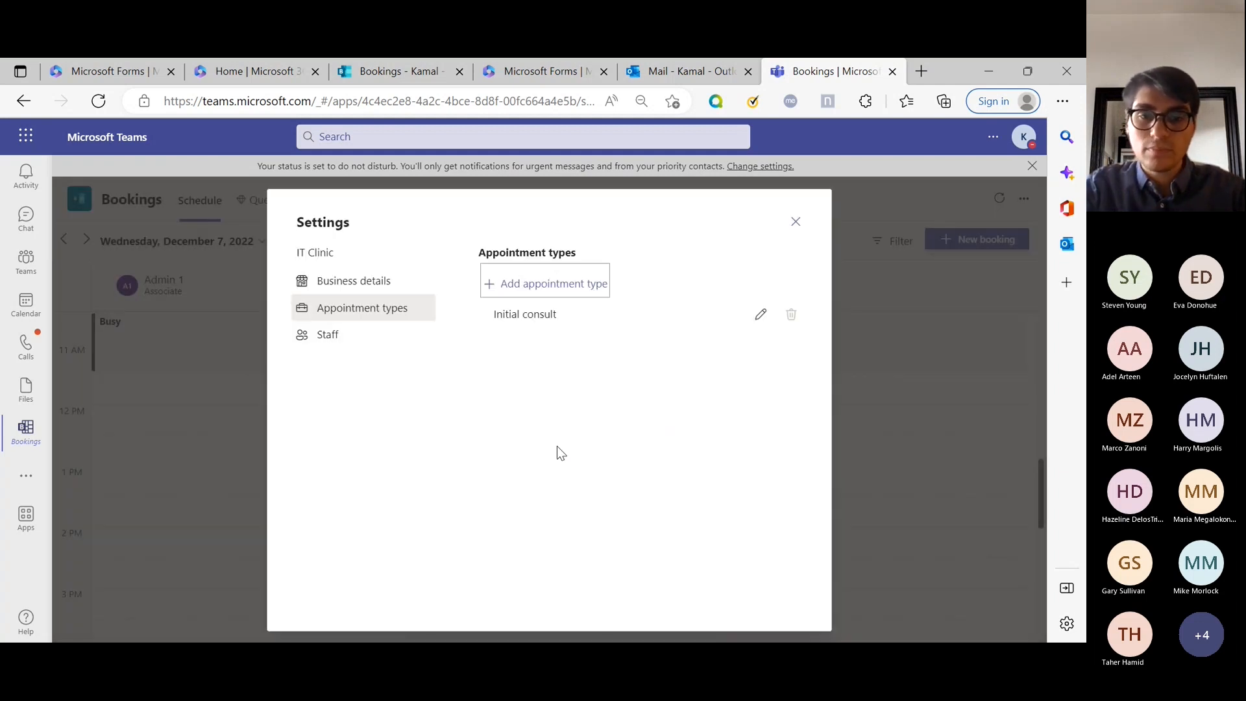
click(796, 223)
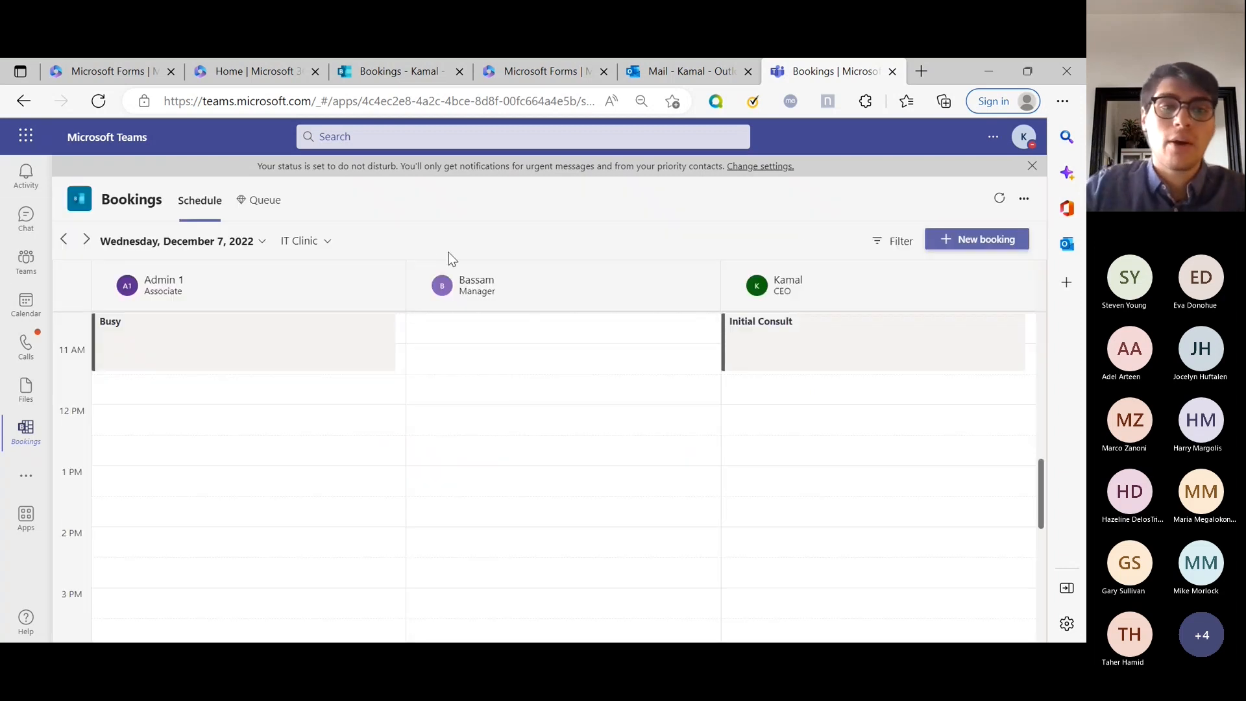
Start a new booking and enter the attendee's name and e-mail address.
scroll(656, 528, up, 1)
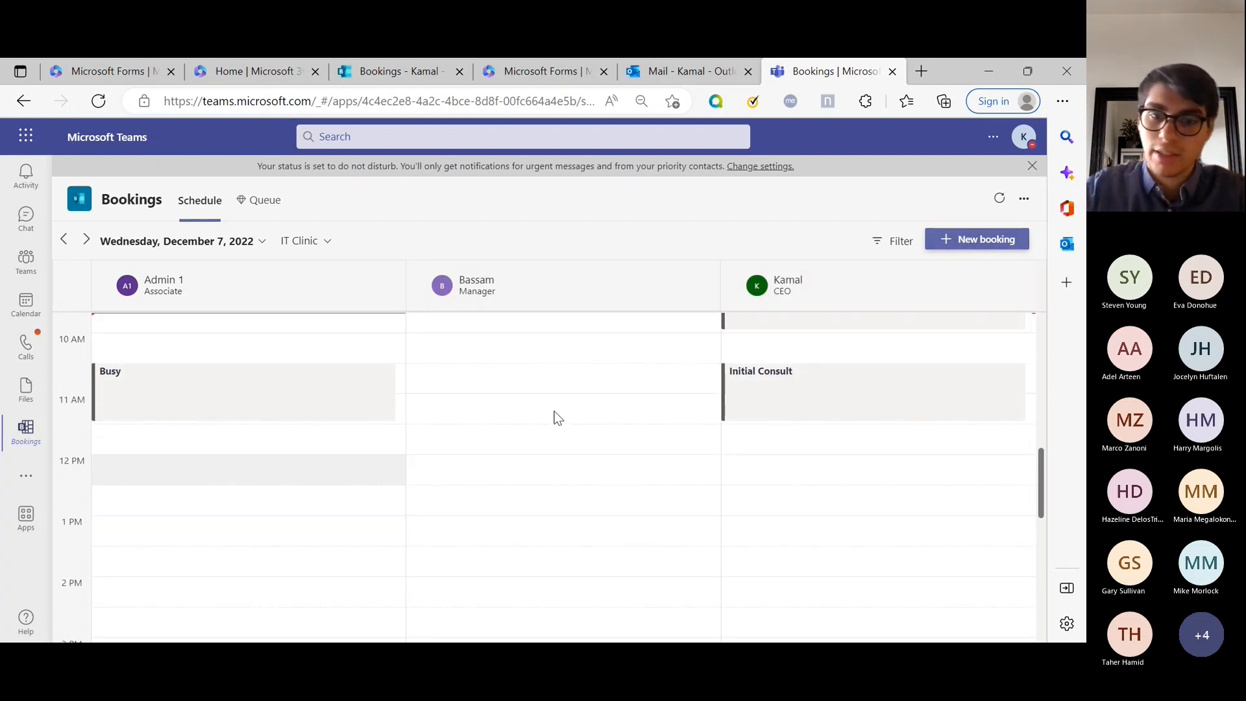
click(975, 239)
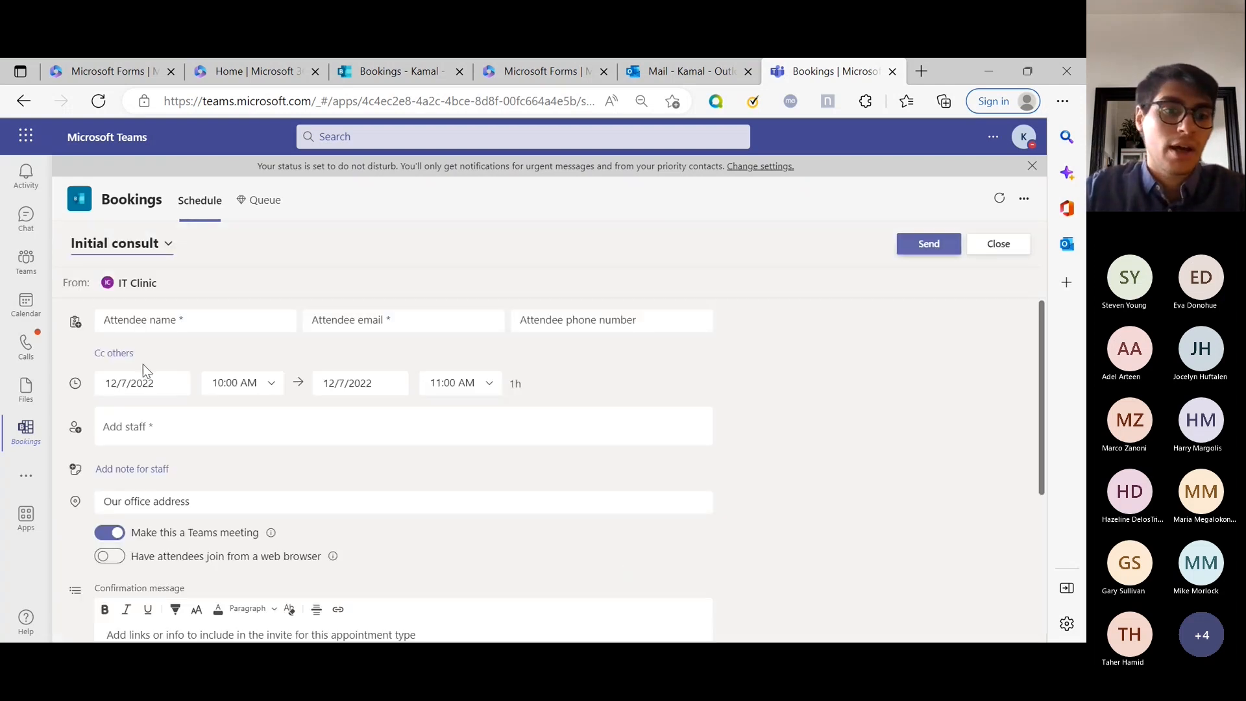
click(253, 318)
text(George)
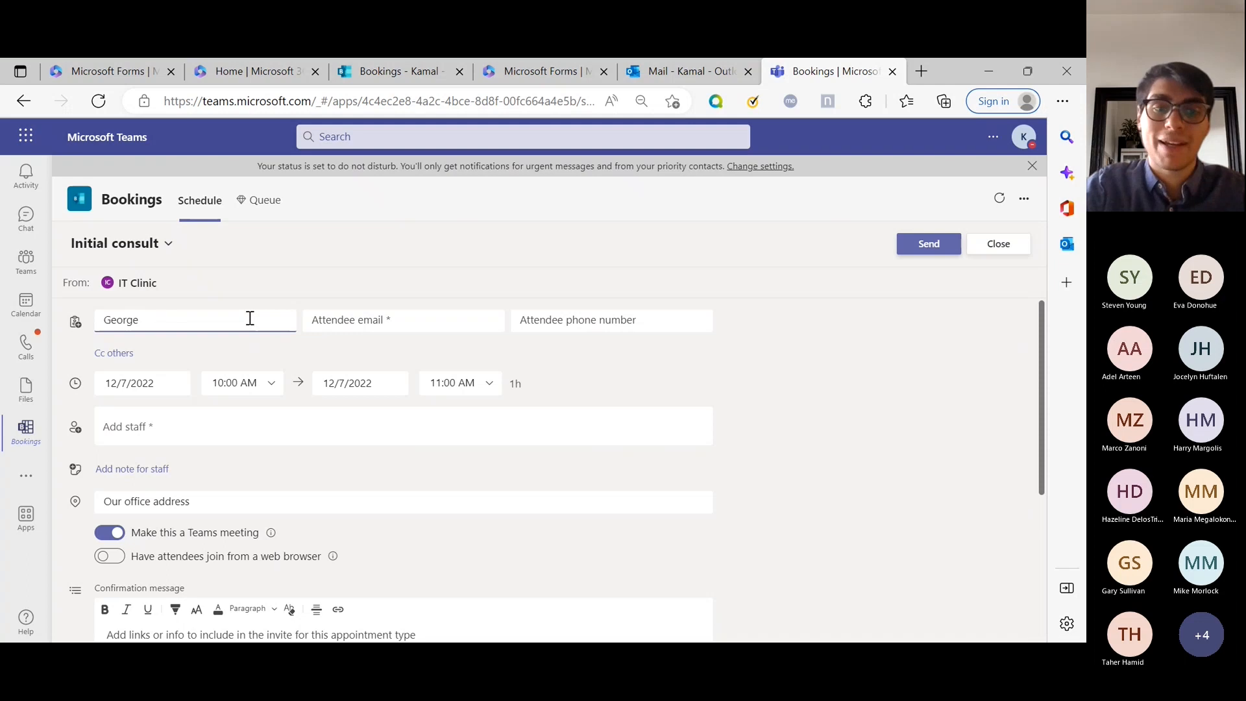
key(Tab)
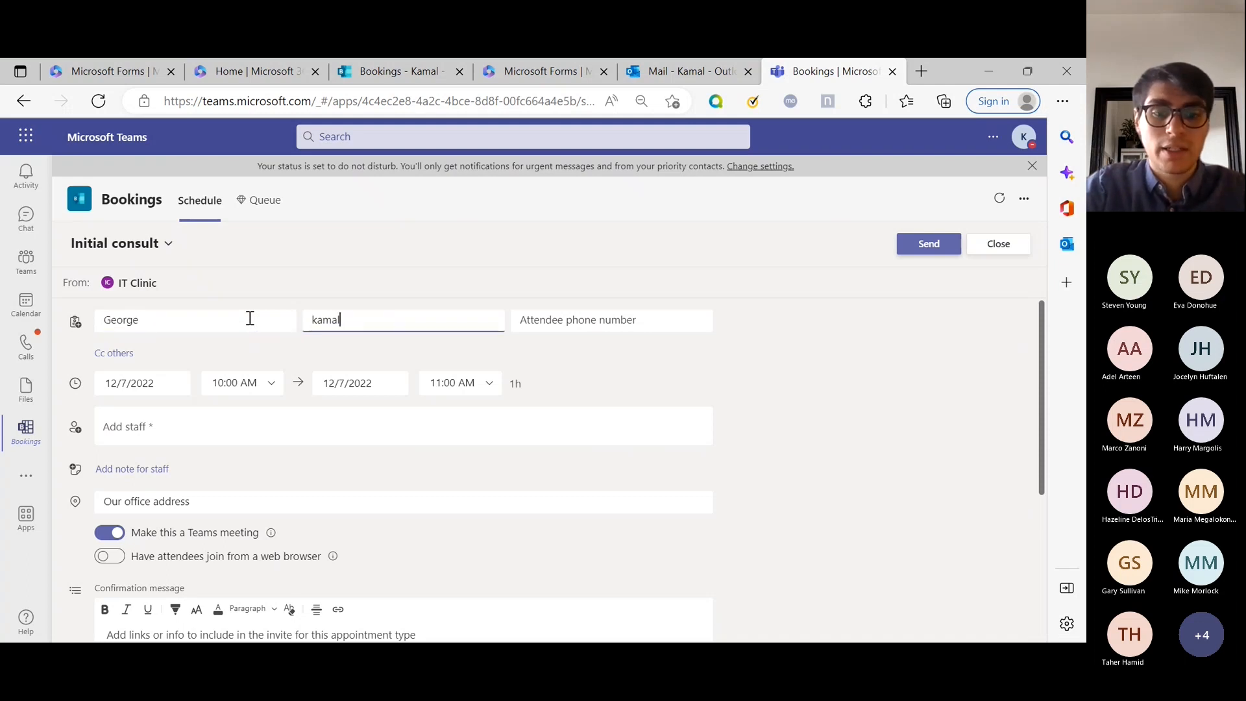
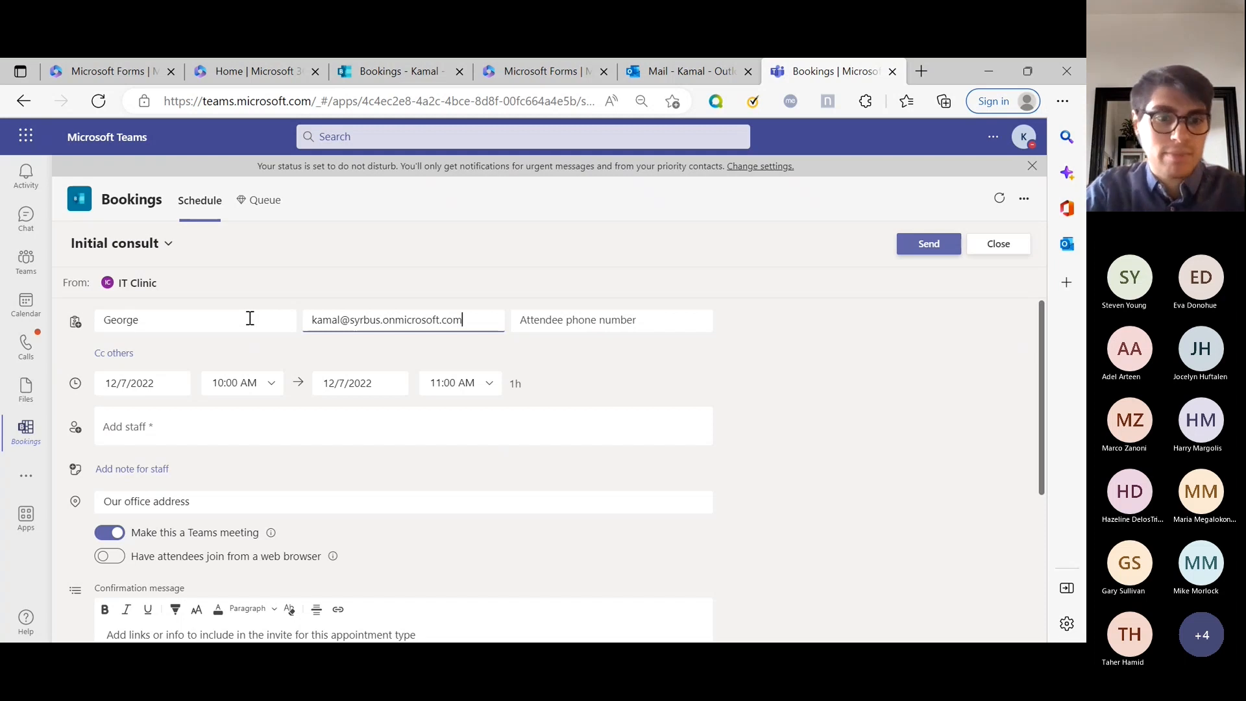
key(Tab)
key(Tab)
Assign Admin 1 to the booking and set its start time to 12:00 PM.
scroll(217, 356, down, 1)
click(215, 384)
scroll(217, 383, up, 1)
click(430, 430)
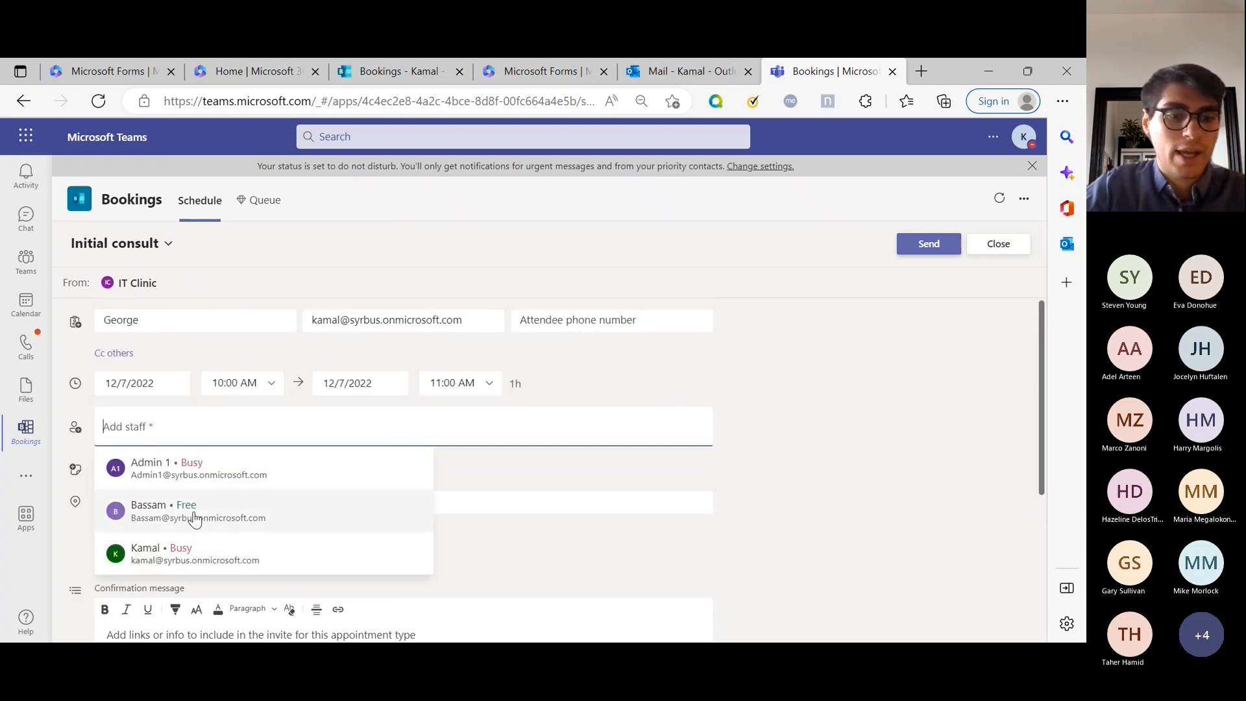
click(193, 469)
scroll(207, 493, down, 2)
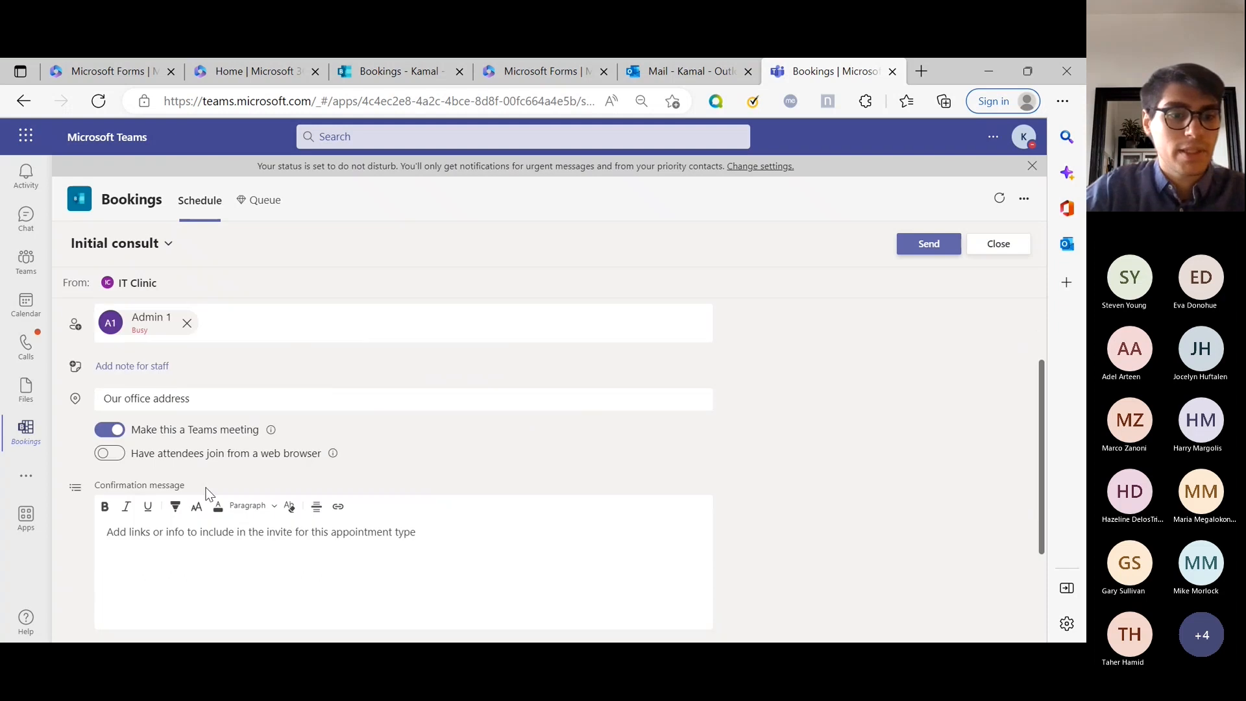
scroll(203, 433, down, 1)
scroll(214, 419, up, 3)
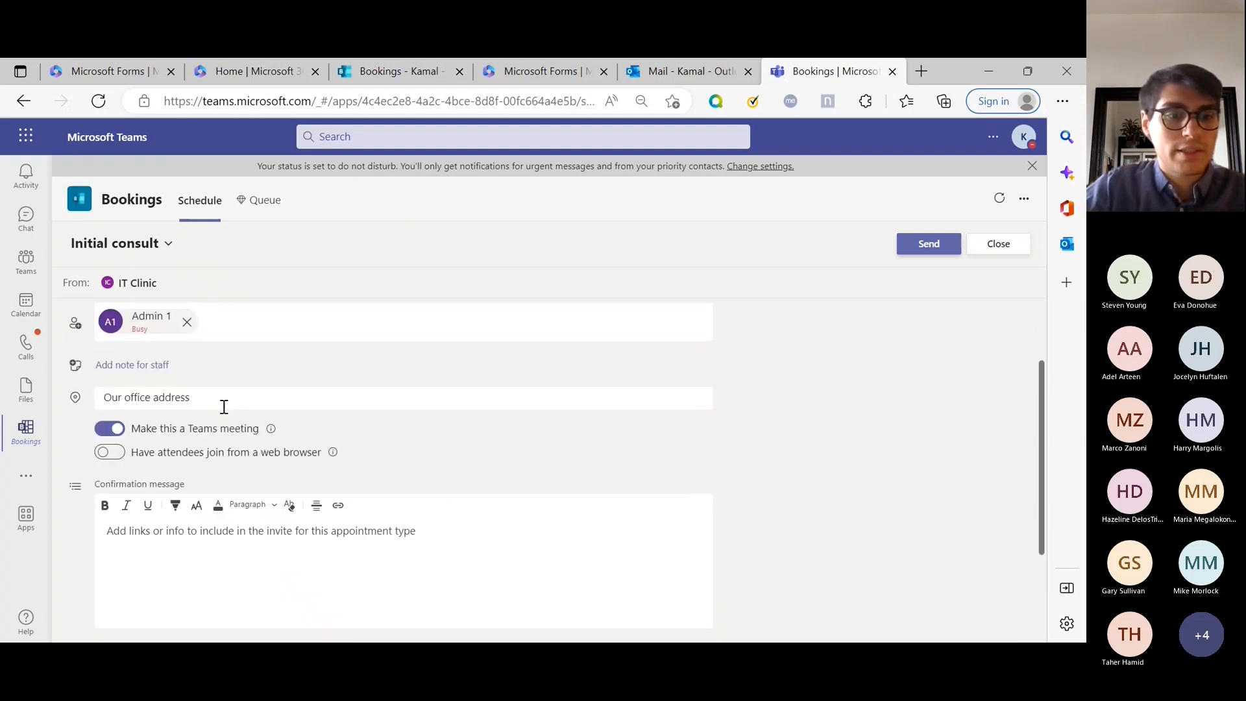
click(269, 384)
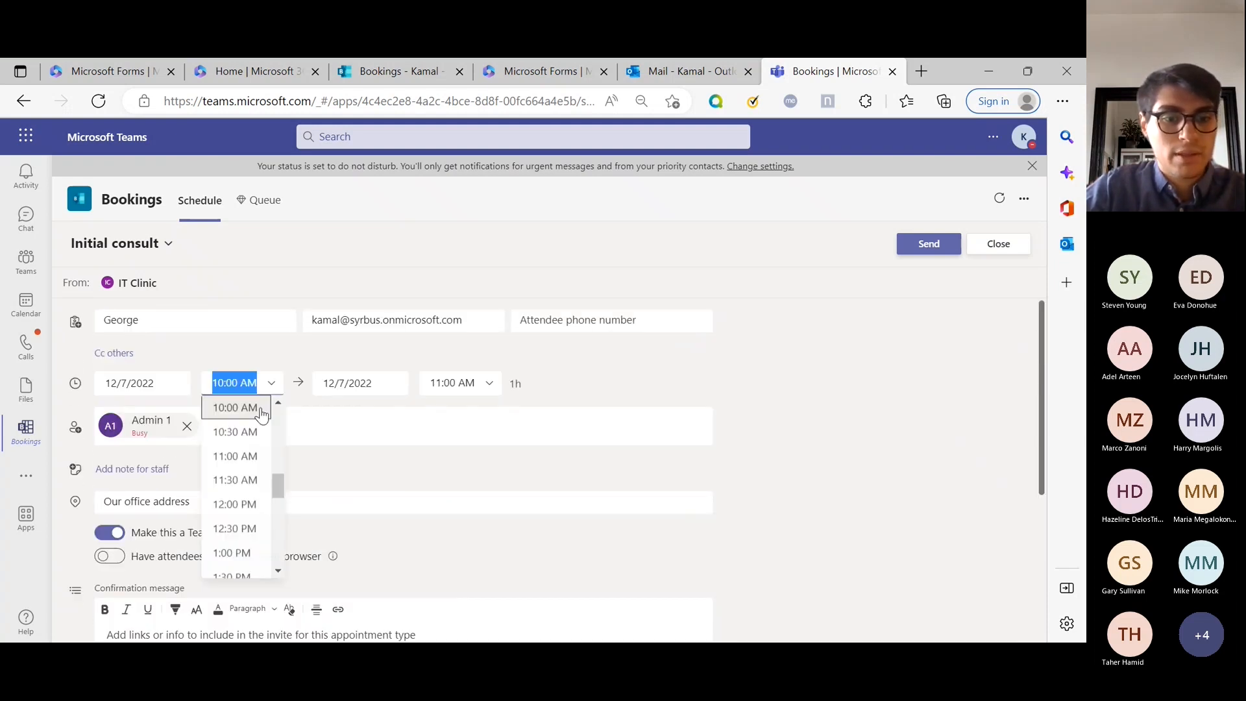
click(246, 504)
click(820, 498)
Keep it a Teams meeting with web-browser joining allowed, then send the Initial consult booking.
scroll(791, 501, down, 3)
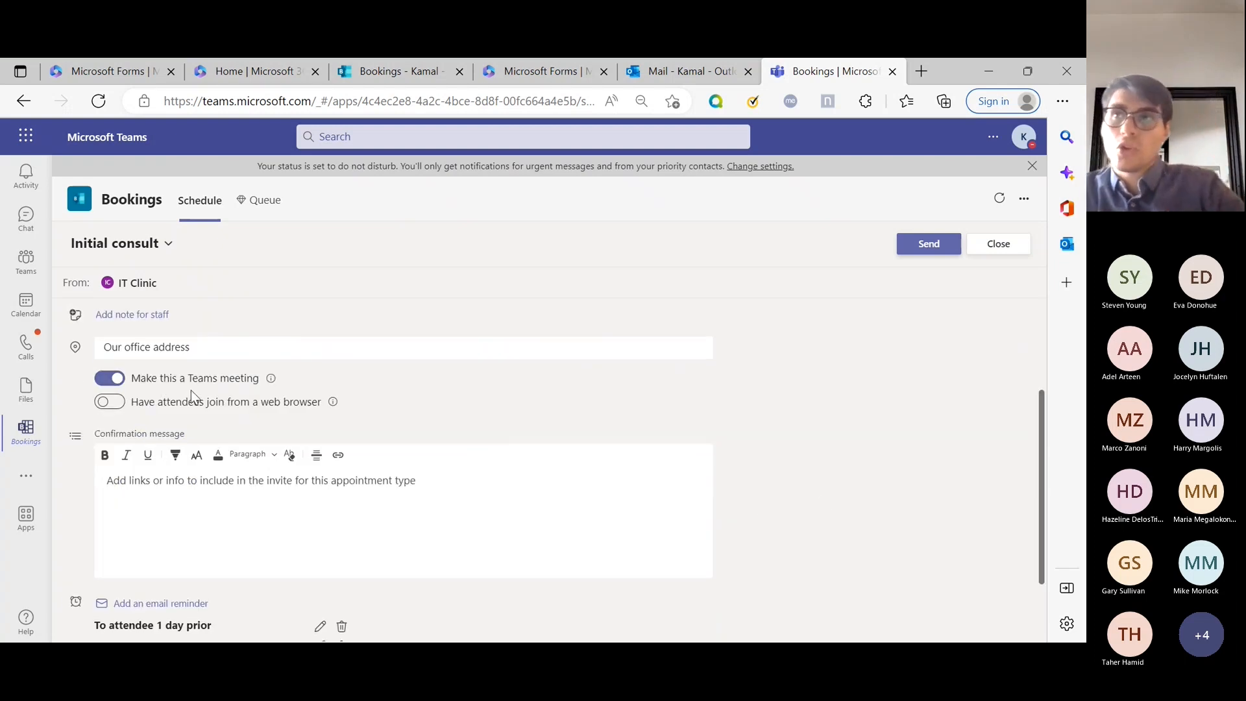
click(108, 379)
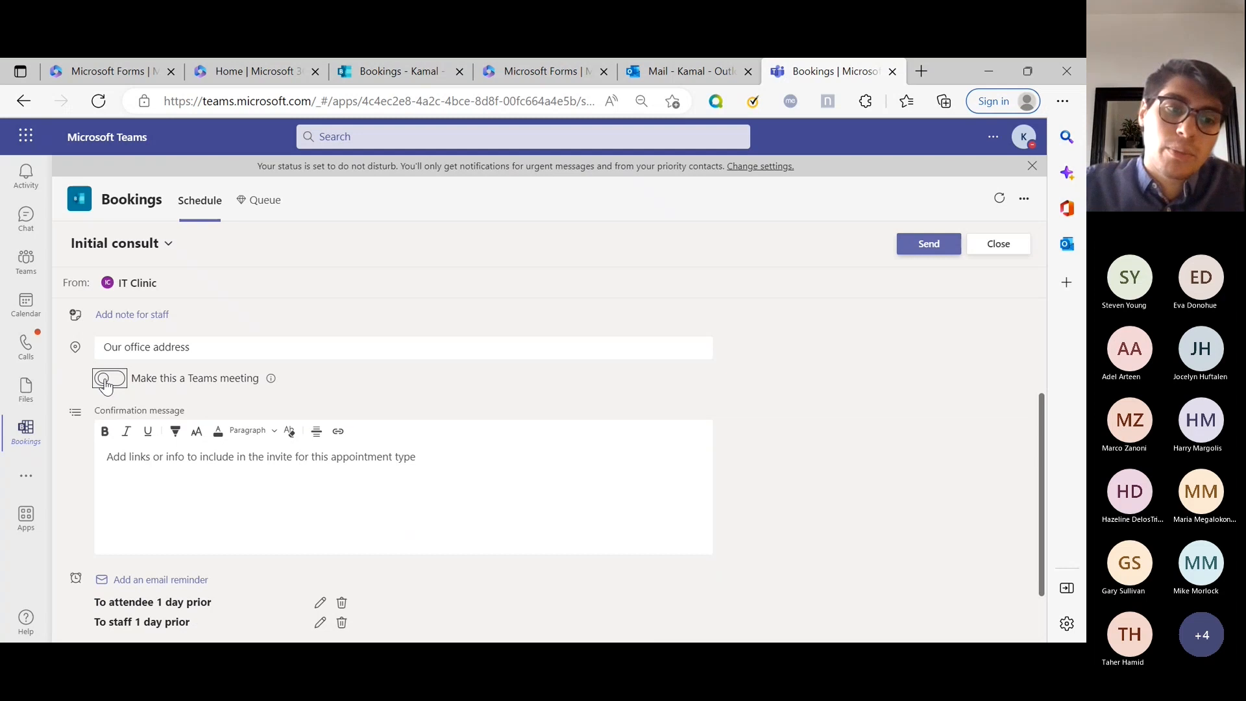
click(108, 378)
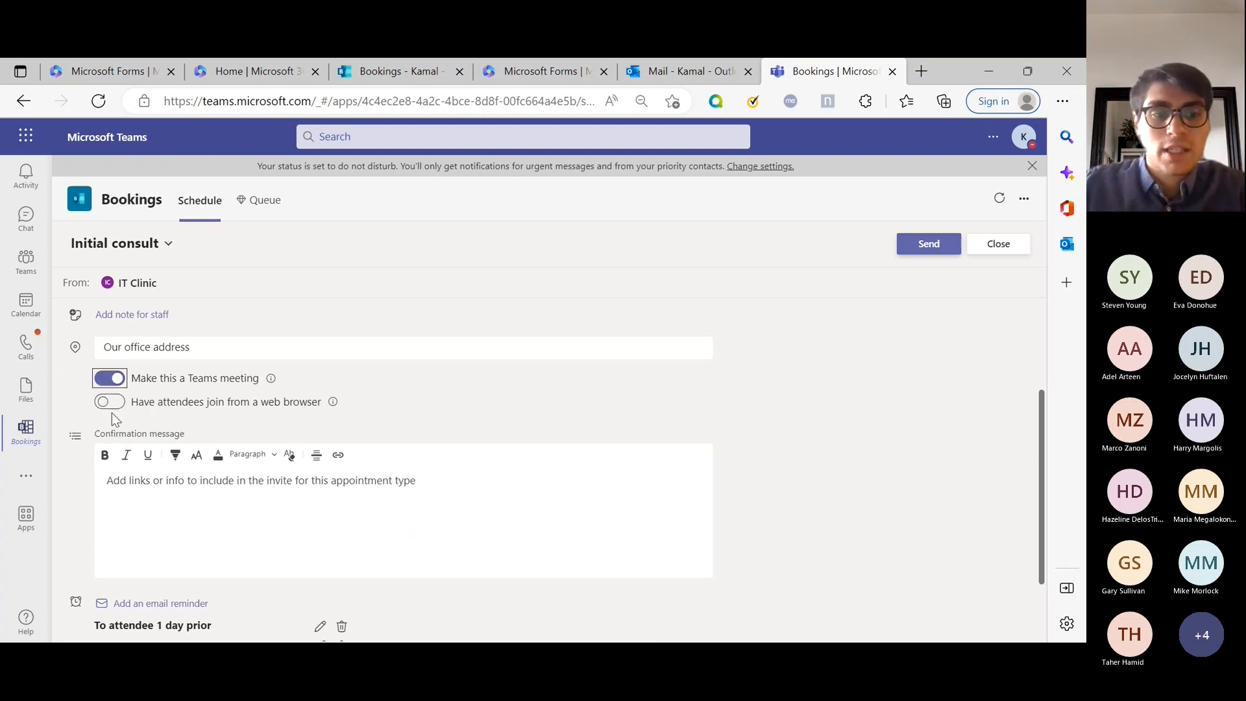
click(109, 407)
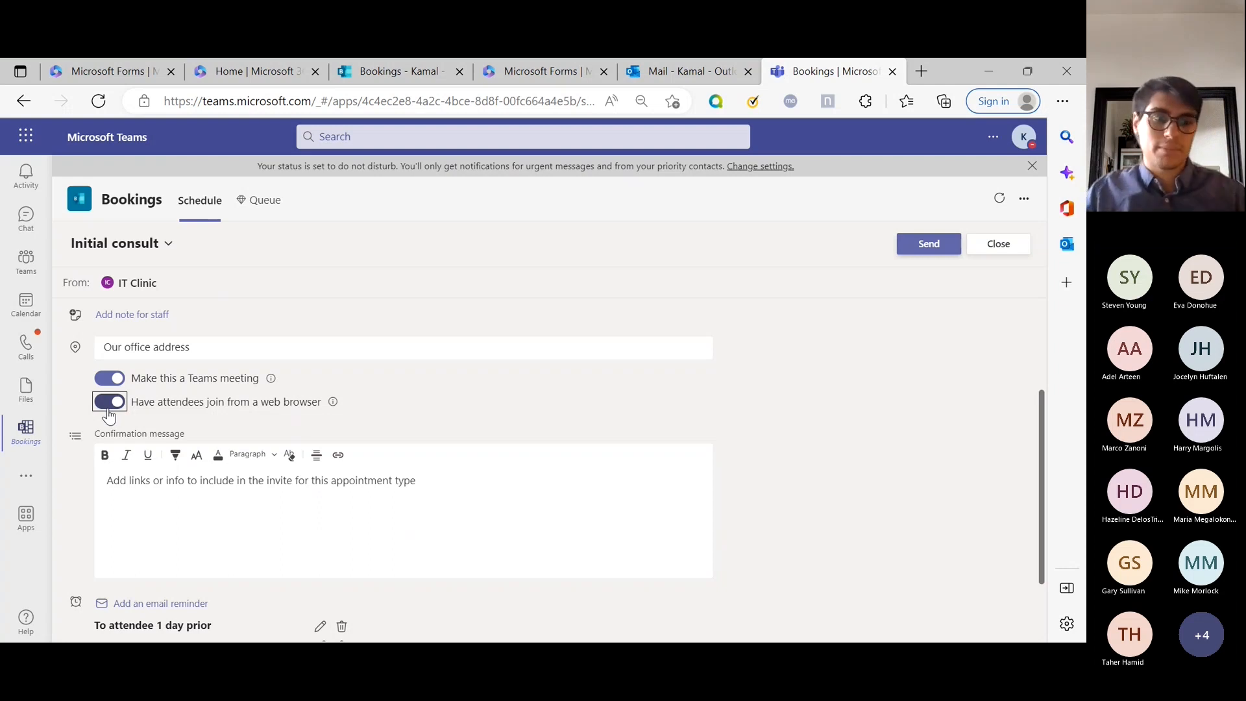
scroll(183, 481, down, 3)
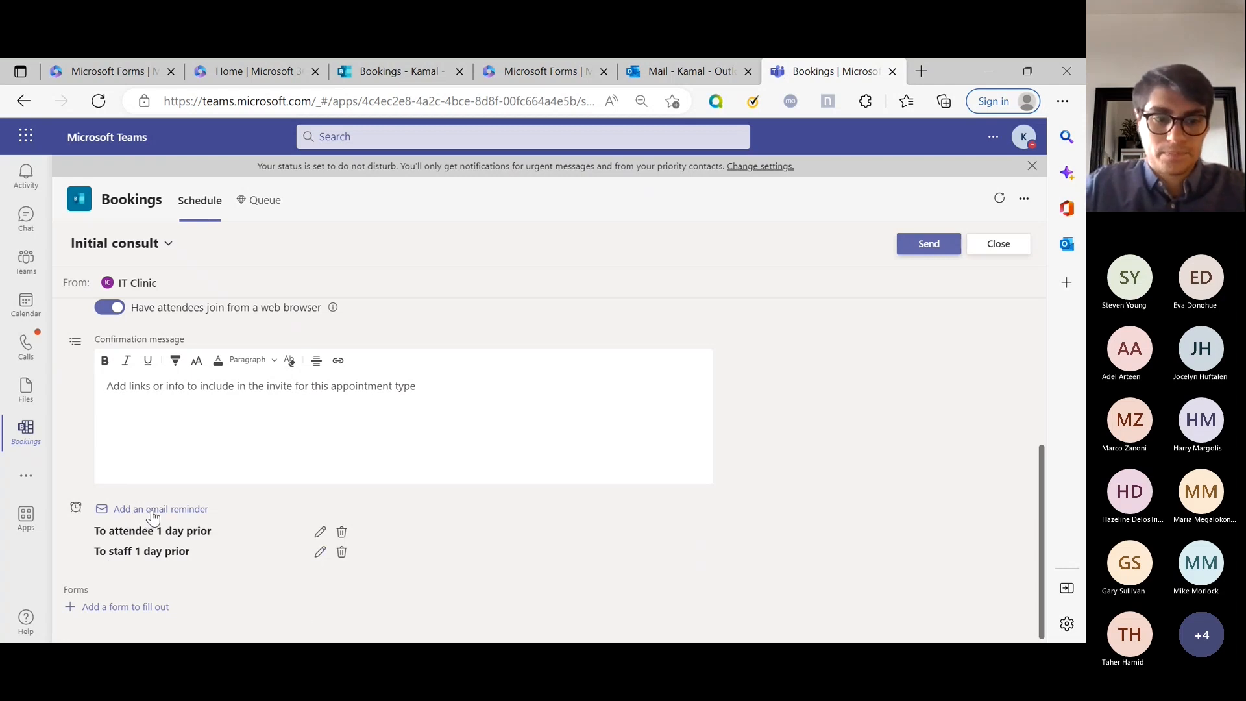
scroll(301, 500, up, 4)
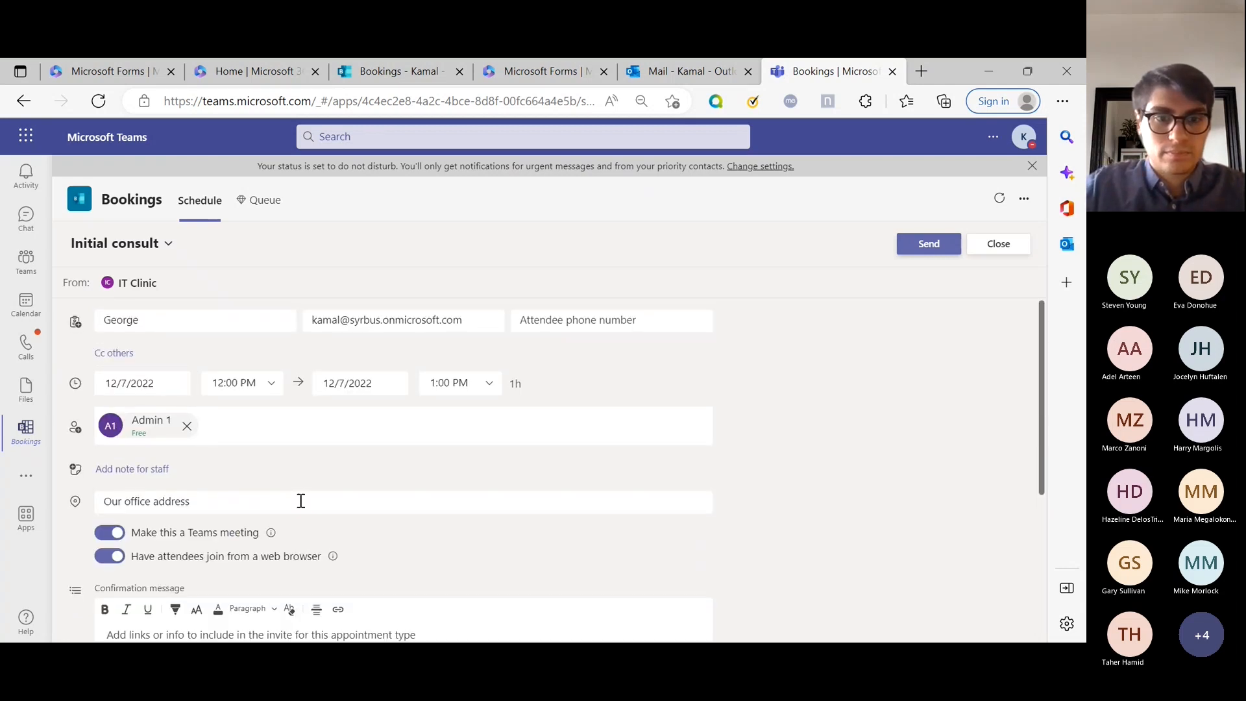
scroll(314, 496, down, 1)
scroll(305, 490, up, 1)
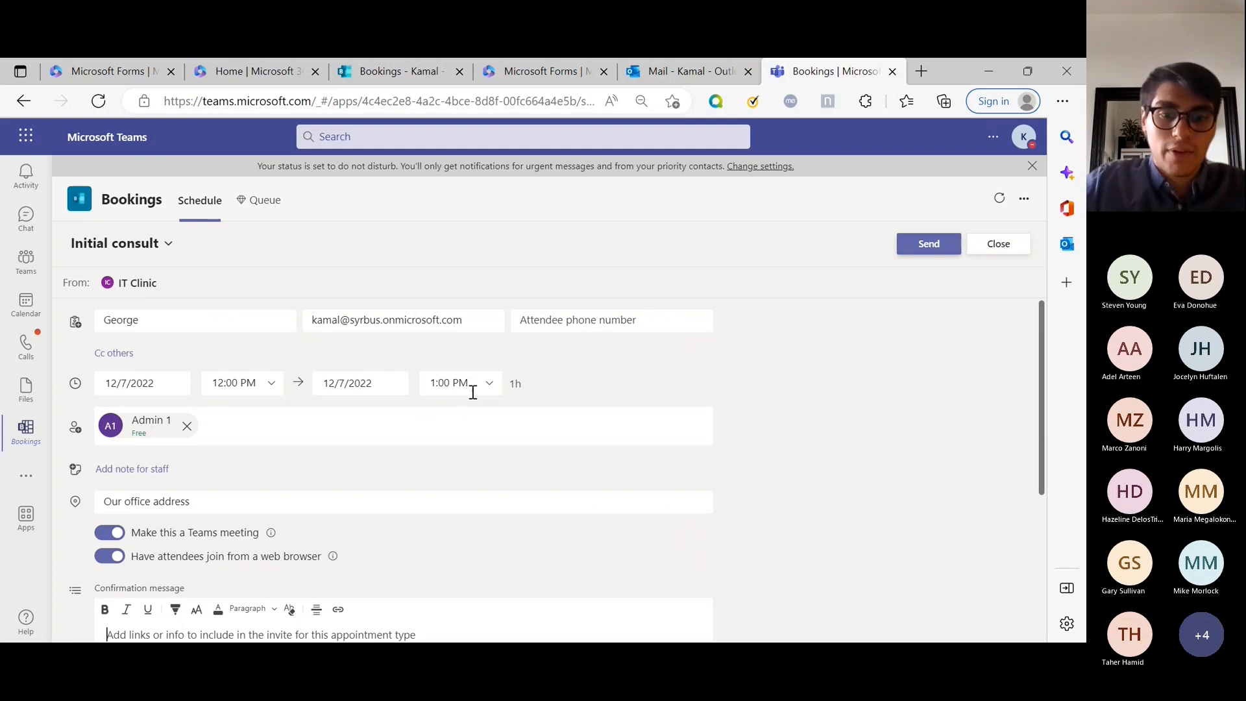
scroll(265, 465, down, 4)
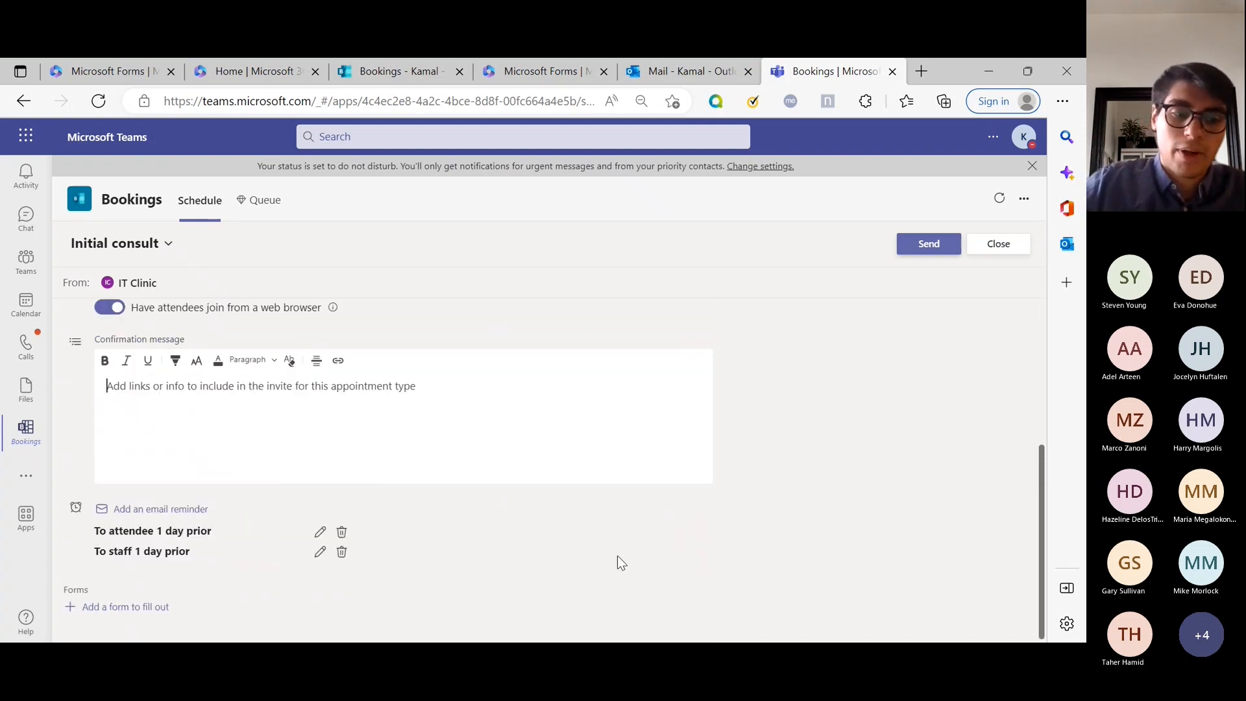
click(391, 428)
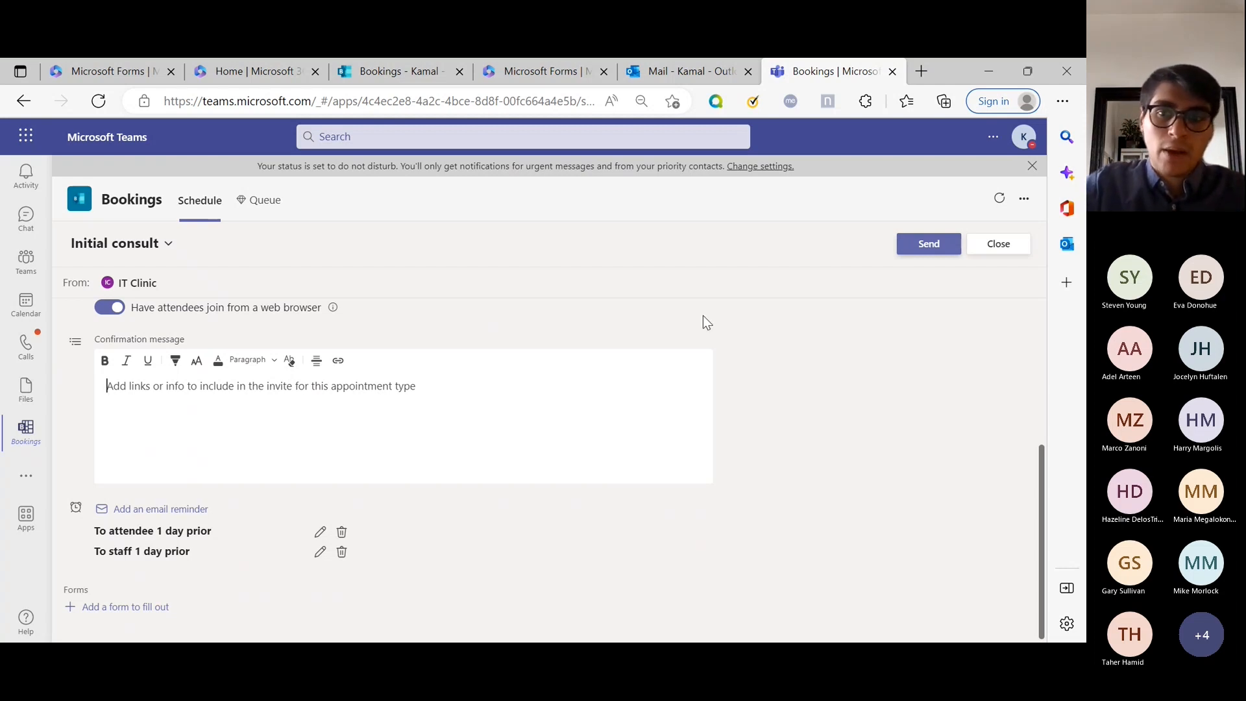
click(938, 244)
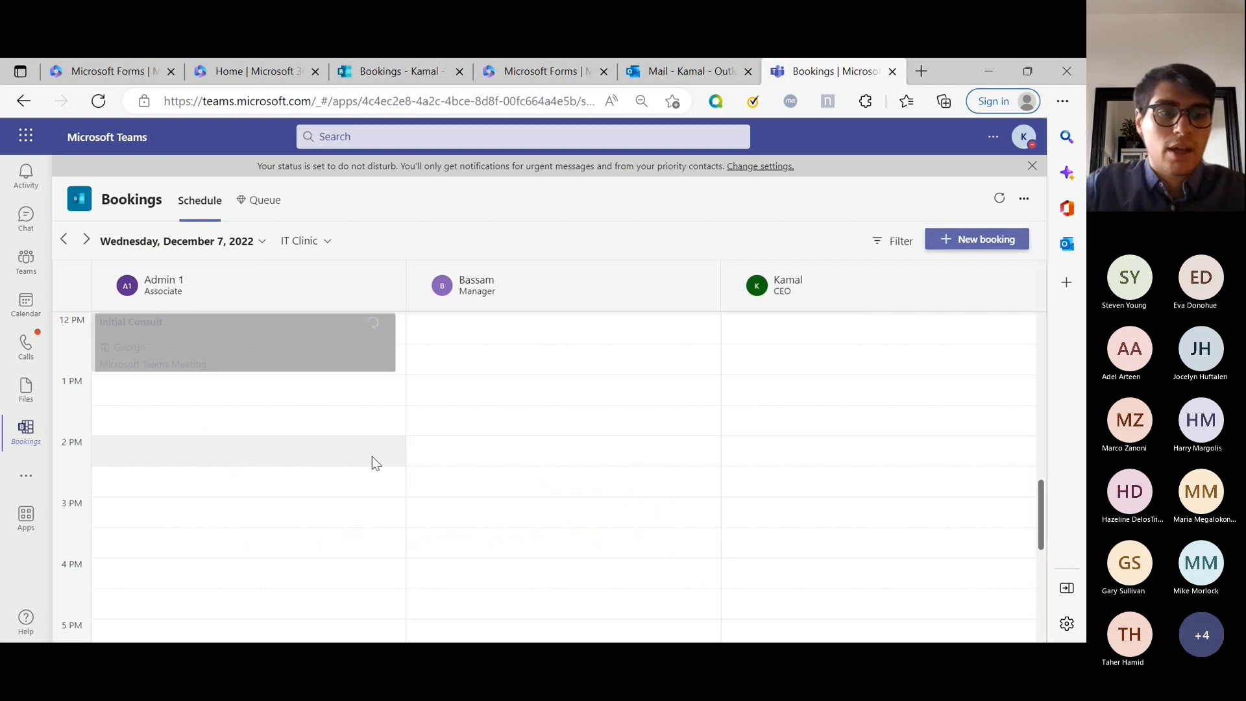
Scroll the schedule to the 12 PM Initial Consult and switch to the Outlook inbox.
scroll(372, 456, up, 2)
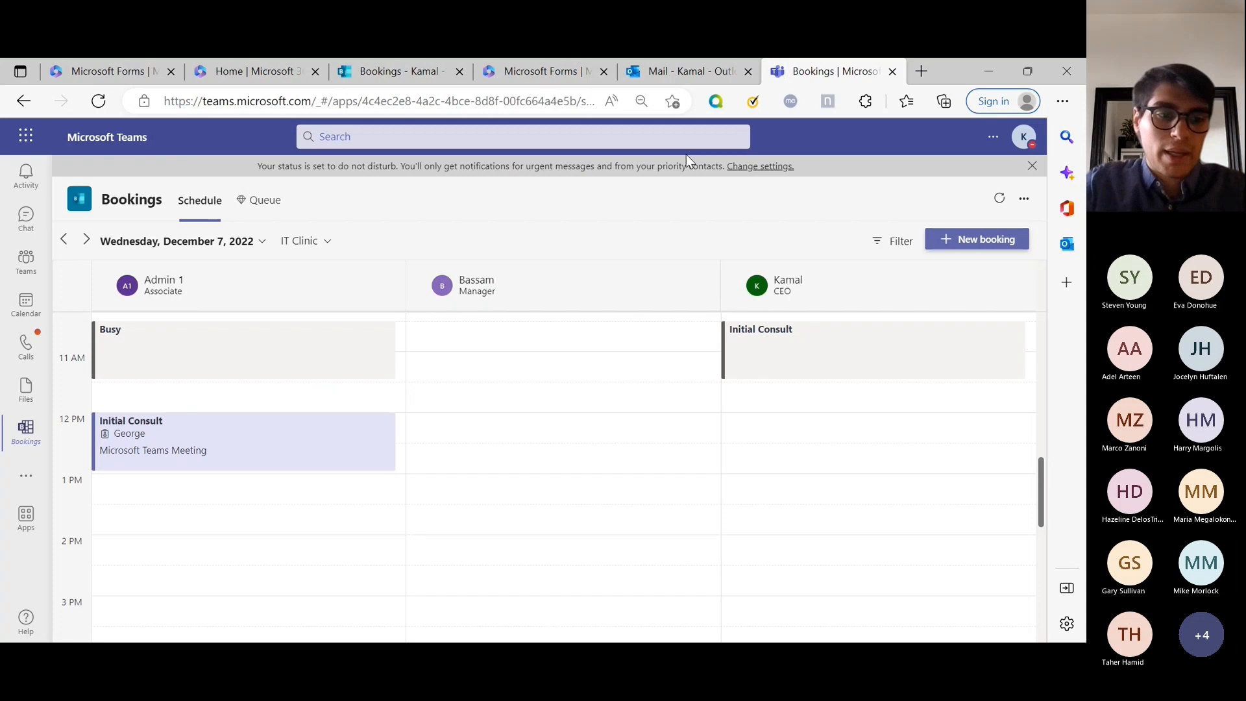
click(687, 73)
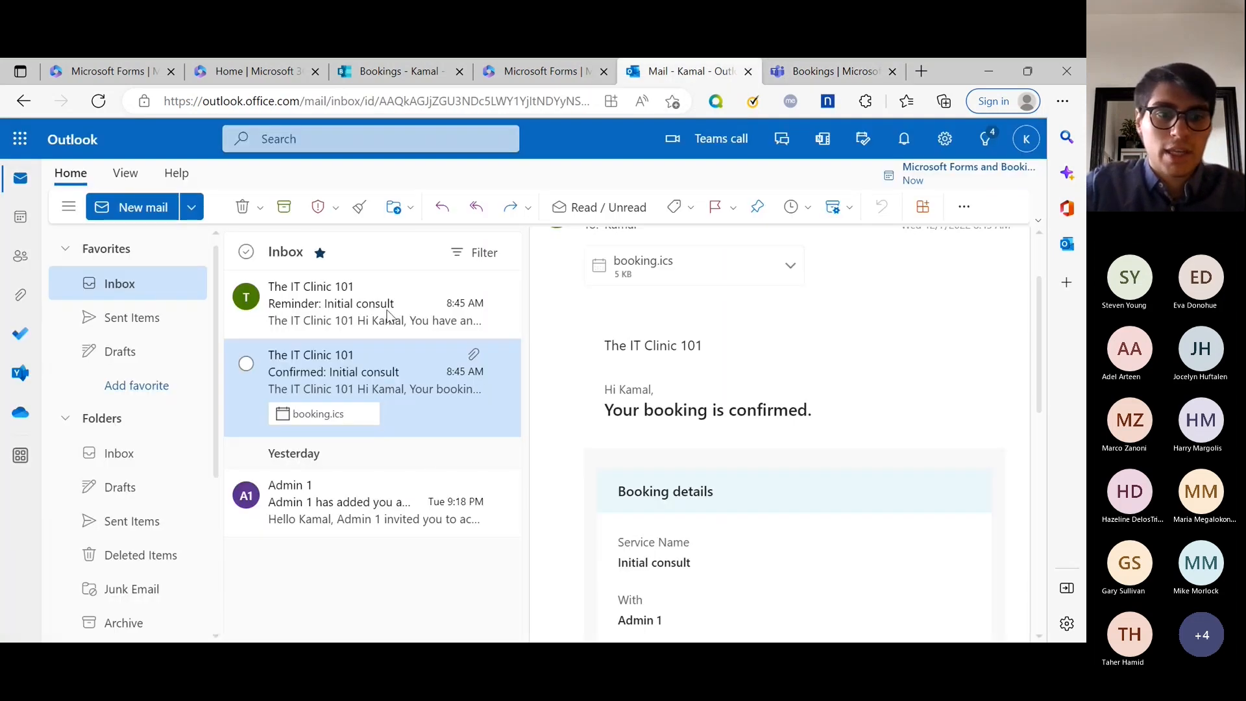
Add the booking.ics Initial consult to the Outlook calendar and view the December 4–10 week.
scroll(714, 409, up, 2)
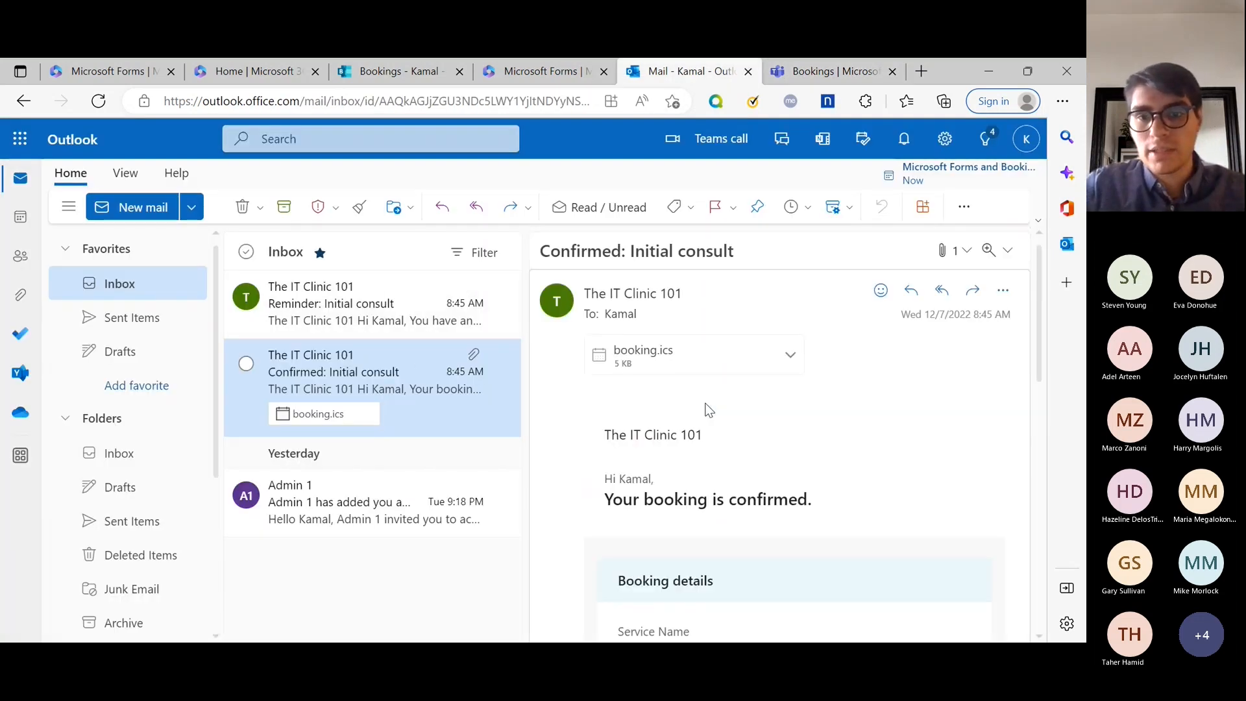
click(663, 358)
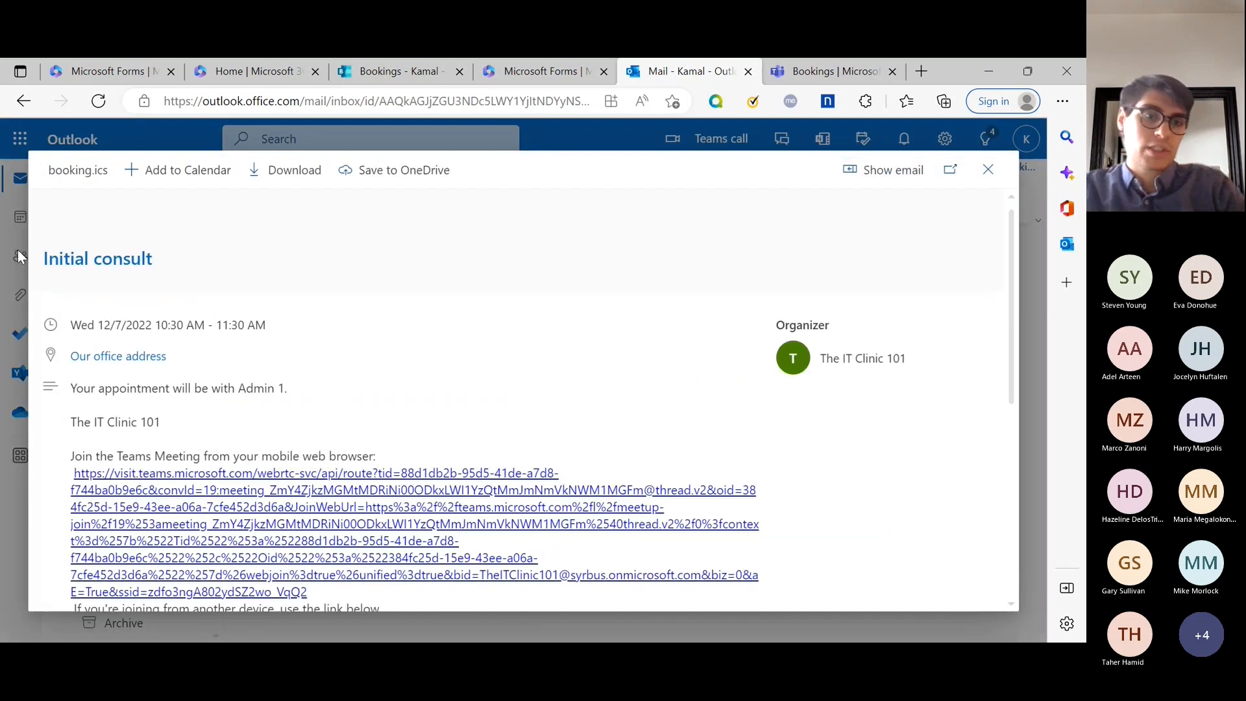
click(173, 170)
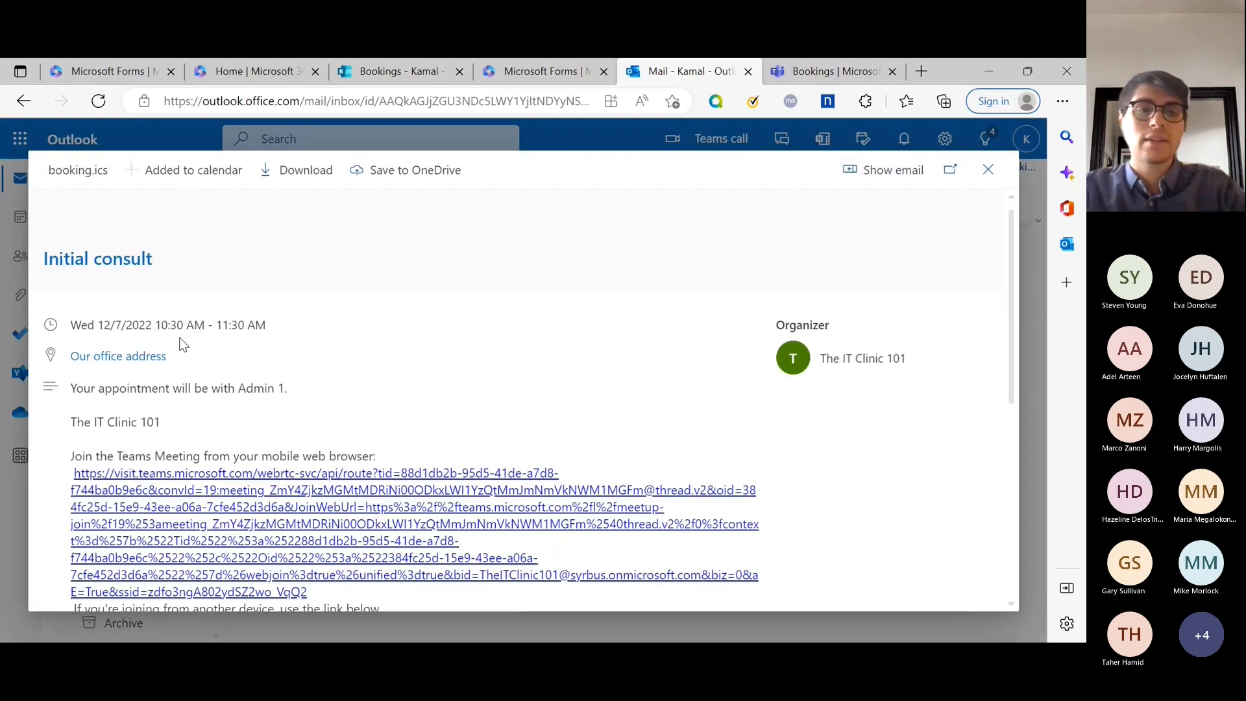
click(20, 258)
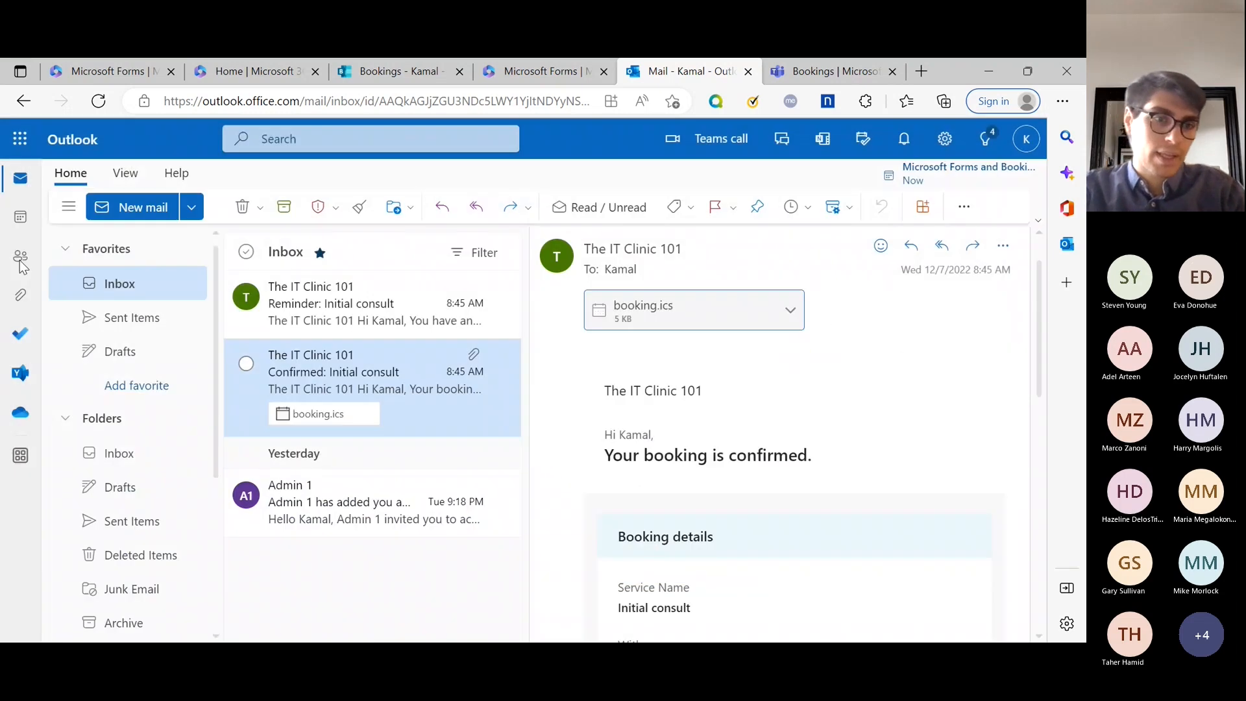
click(21, 218)
scroll(548, 458, up, 2)
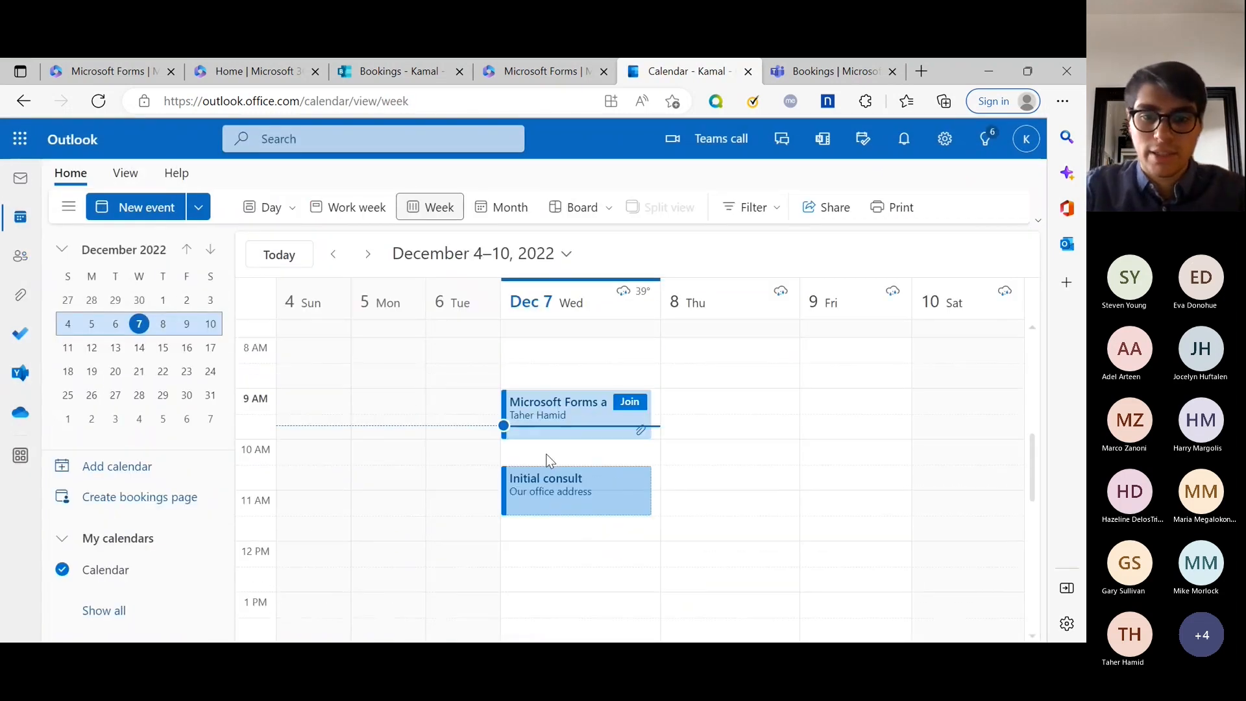
Open the full Initial consult event on December 7, review it, and close it.
scroll(548, 448, down, 1)
click(548, 443)
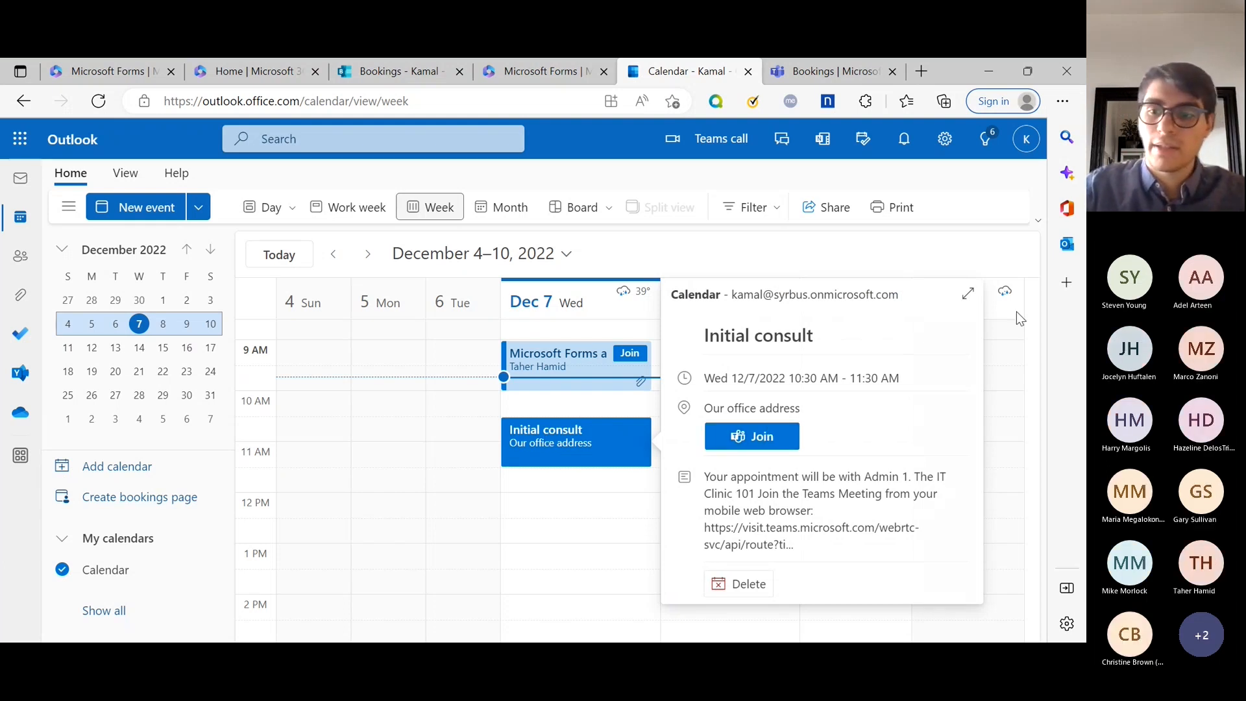
click(967, 294)
scroll(377, 383, down, 5)
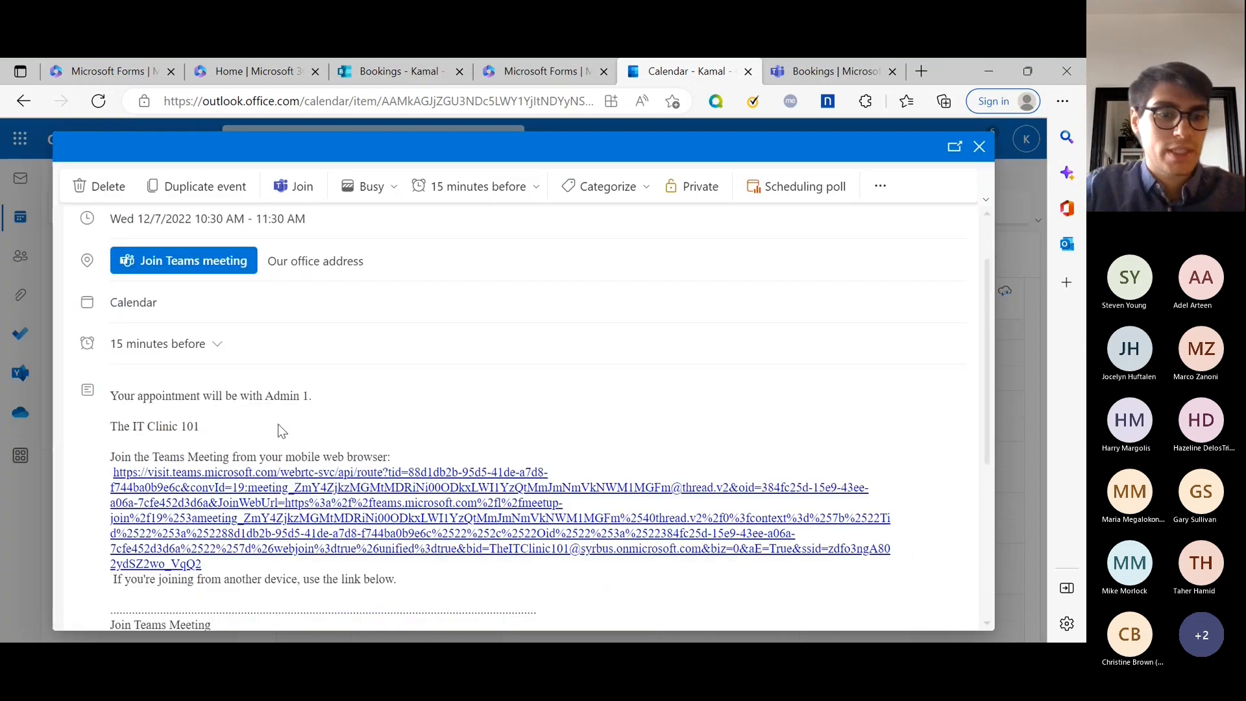
scroll(223, 447, up, 5)
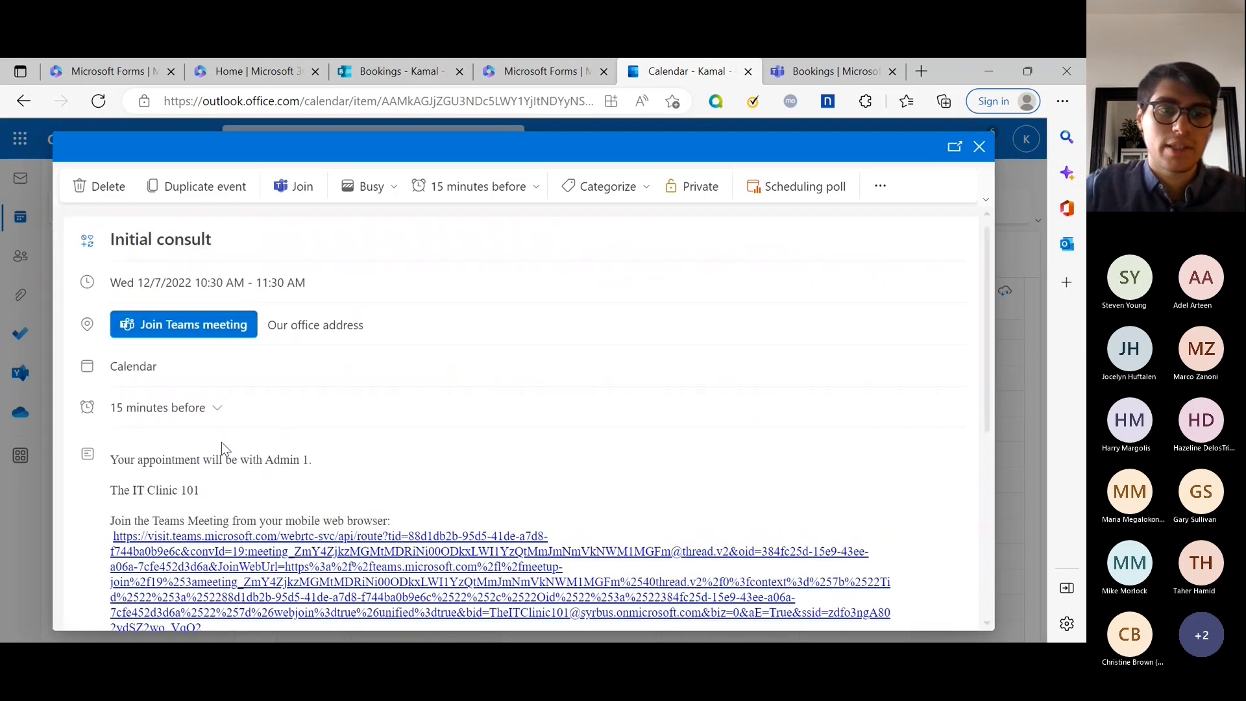
click(979, 147)
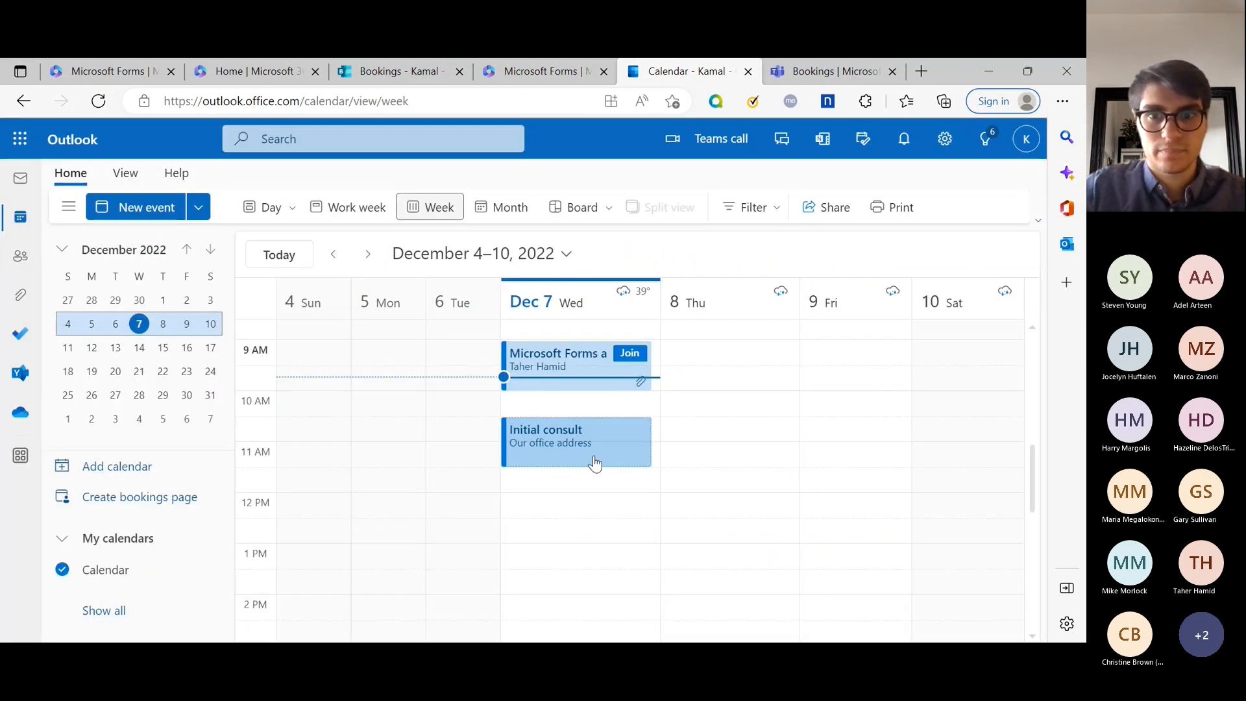
Return to the Teams Bookings schedule and scroll to Admin 1's 12 PM Initial Consult.
click(817, 73)
scroll(648, 401, up, 4)
scroll(693, 397, down, 2)
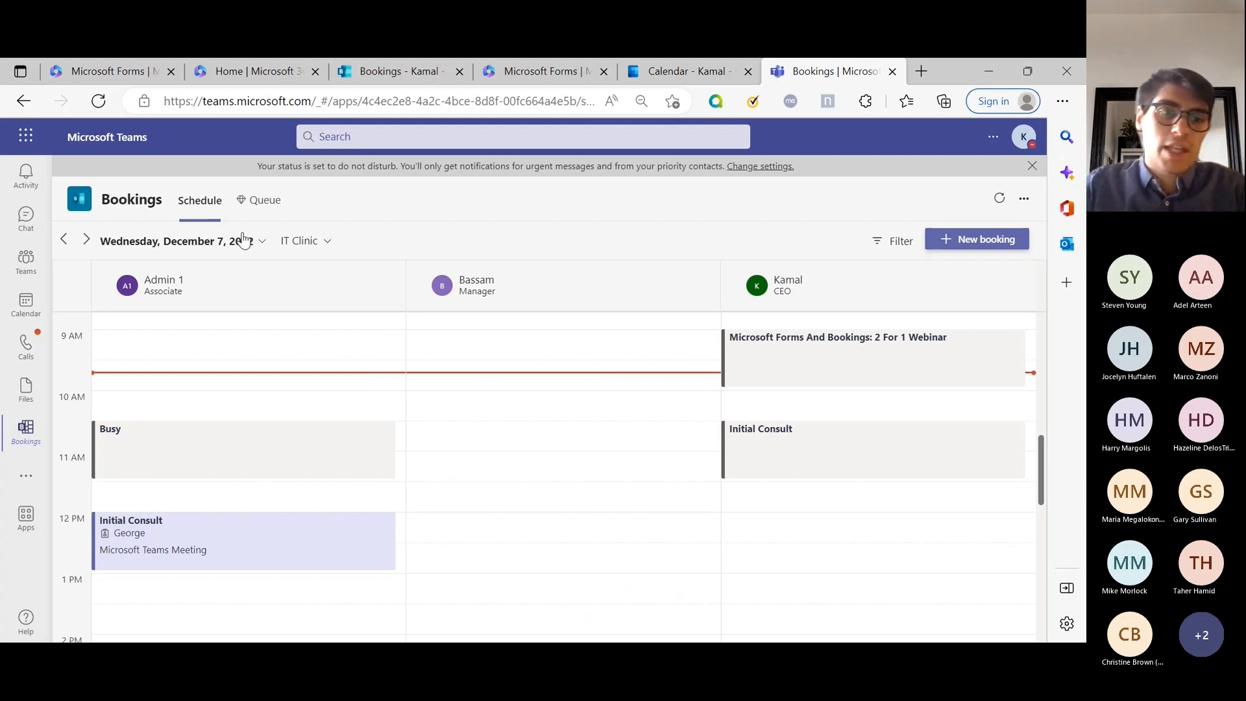
Check the calendar list and Thursday December 8, return to Wednesday, then go to the Bookings homepage.
click(327, 244)
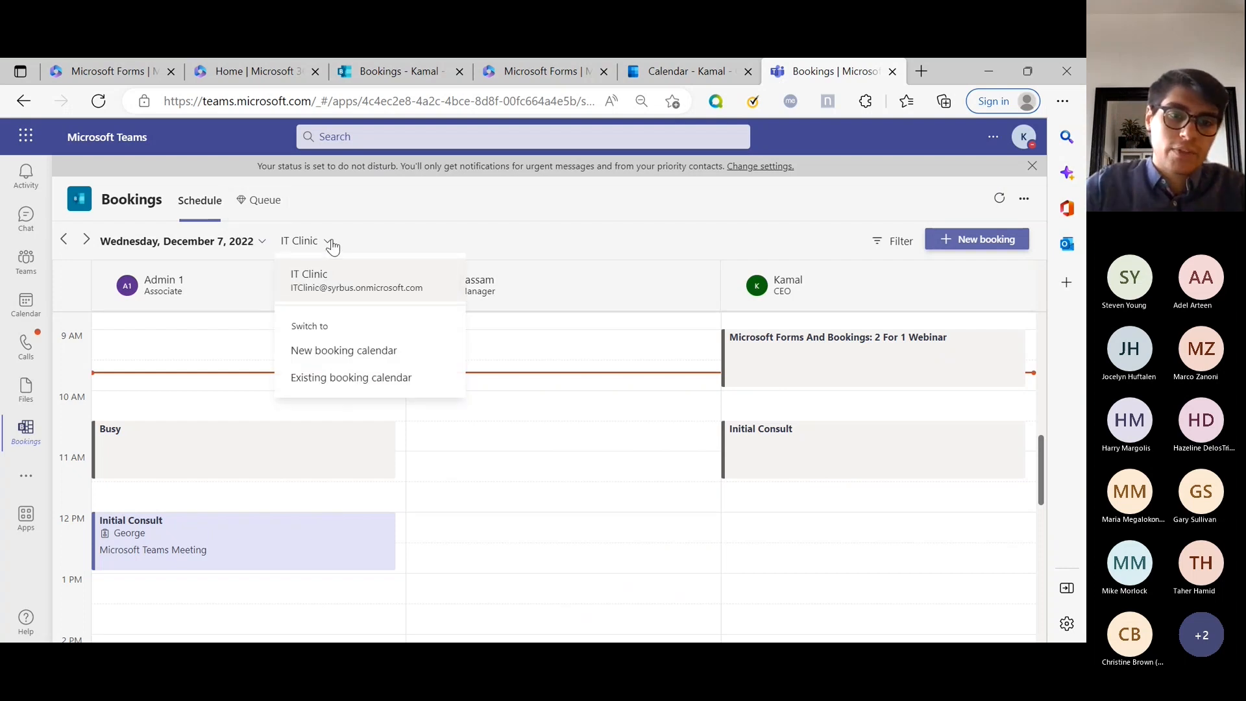
click(279, 242)
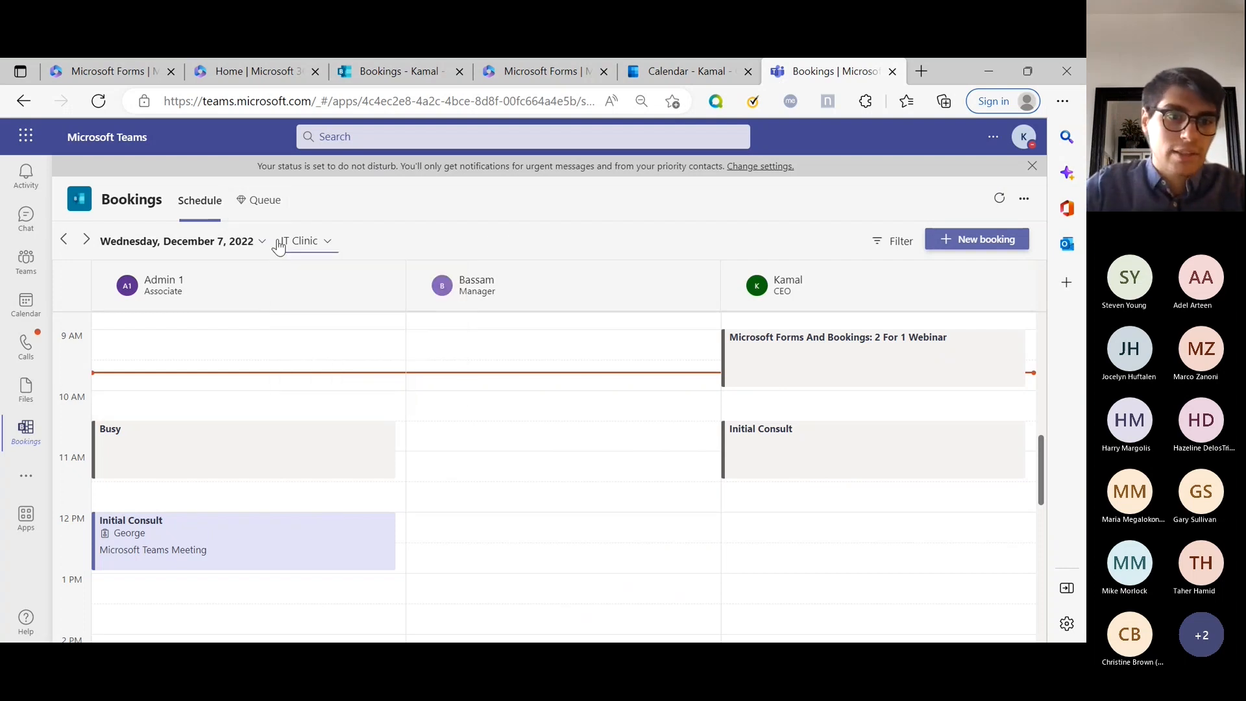
click(87, 241)
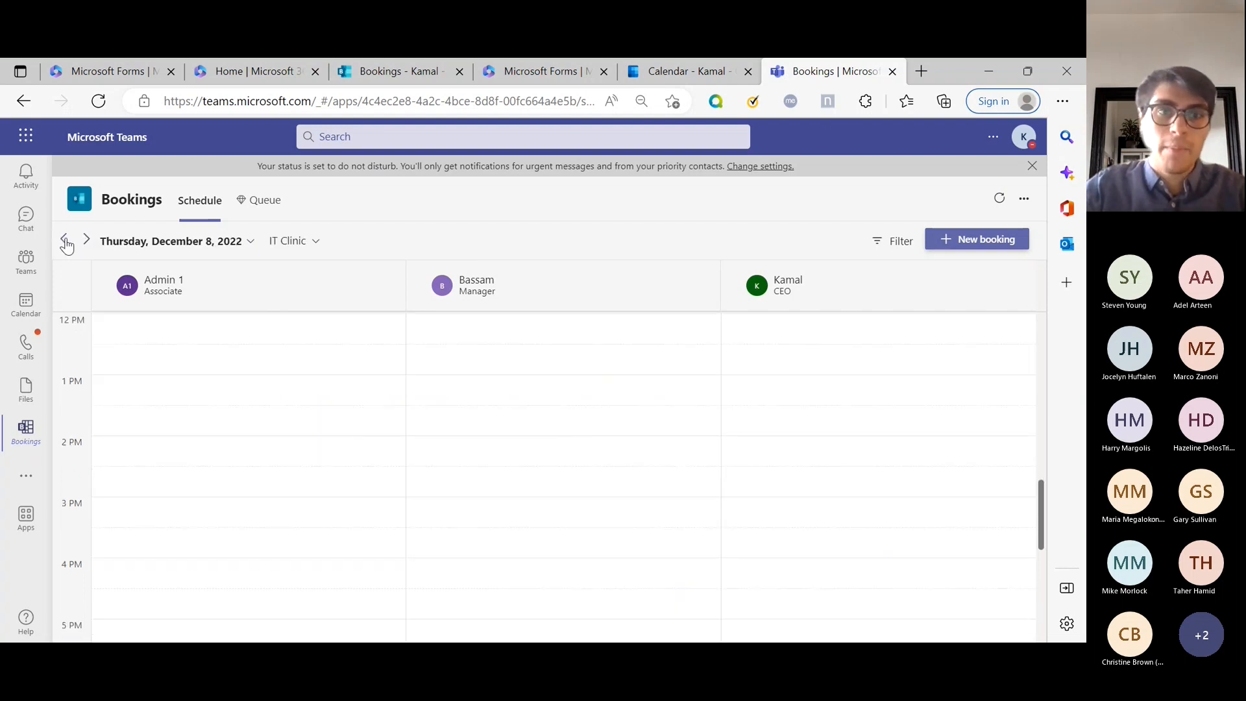
click(65, 241)
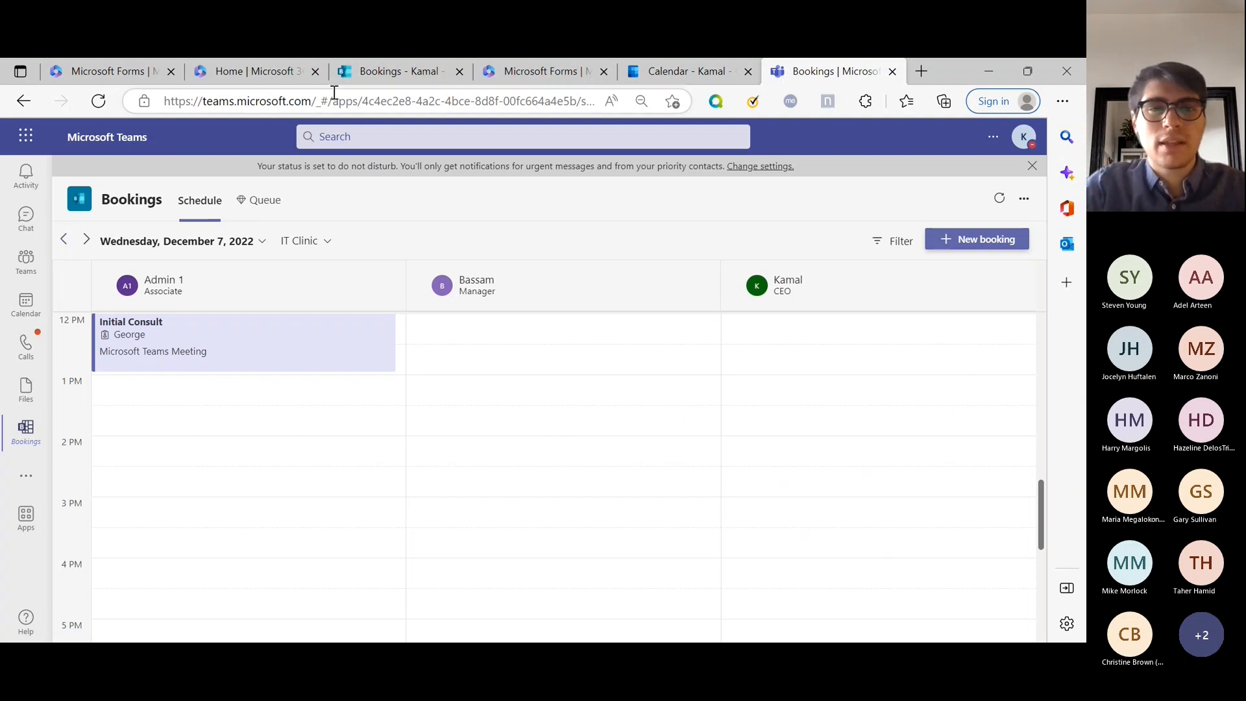
click(375, 77)
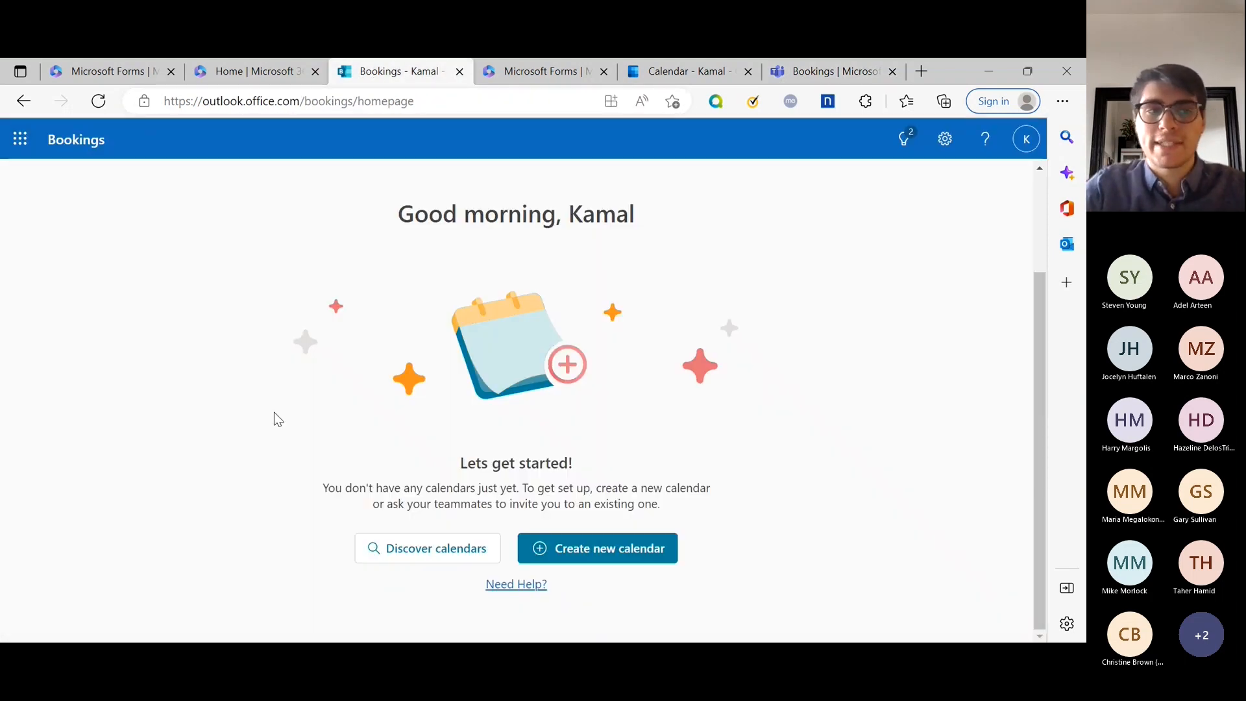
Reload the Bookings homepage and open the IT Clinic calendar through Discover calendars.
click(98, 100)
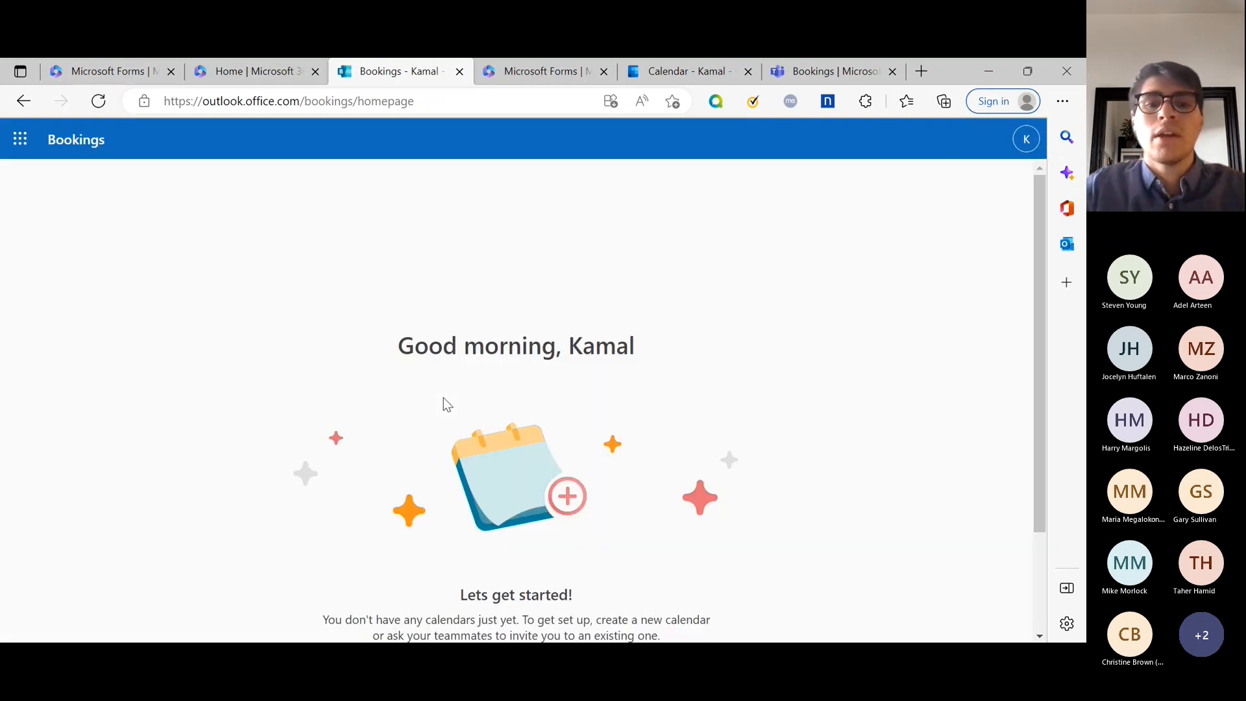
scroll(444, 399, down, 2)
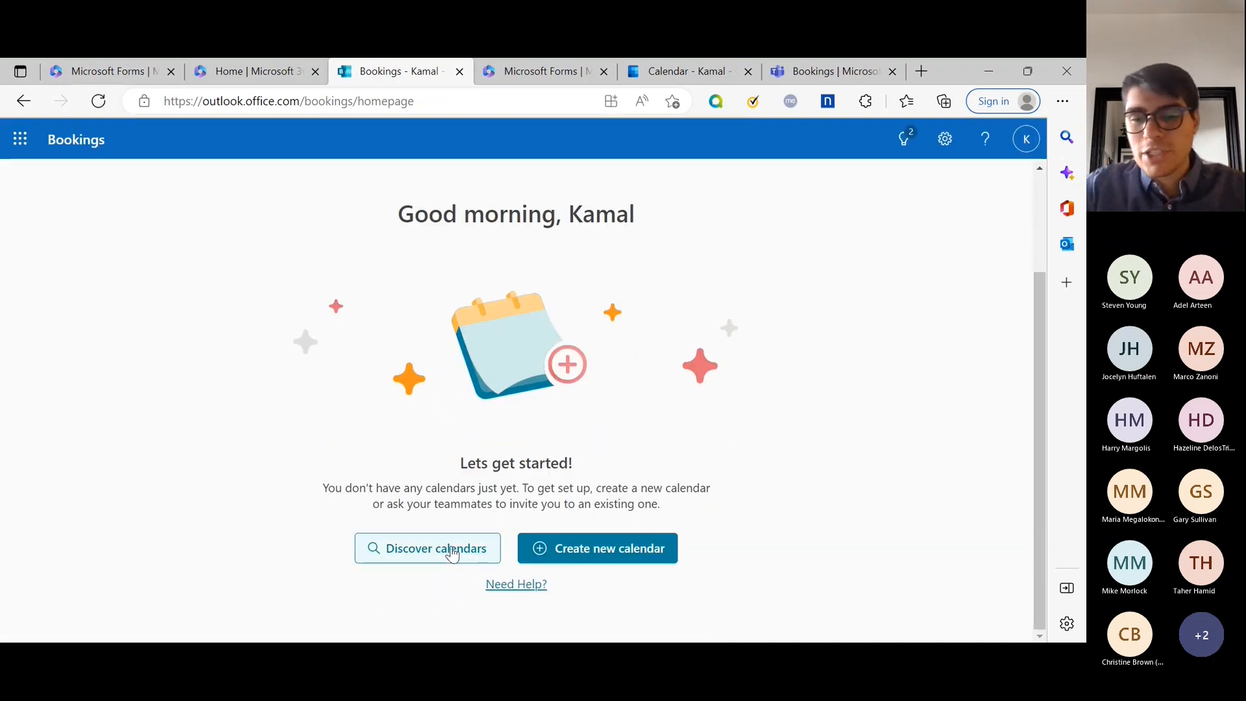
click(452, 553)
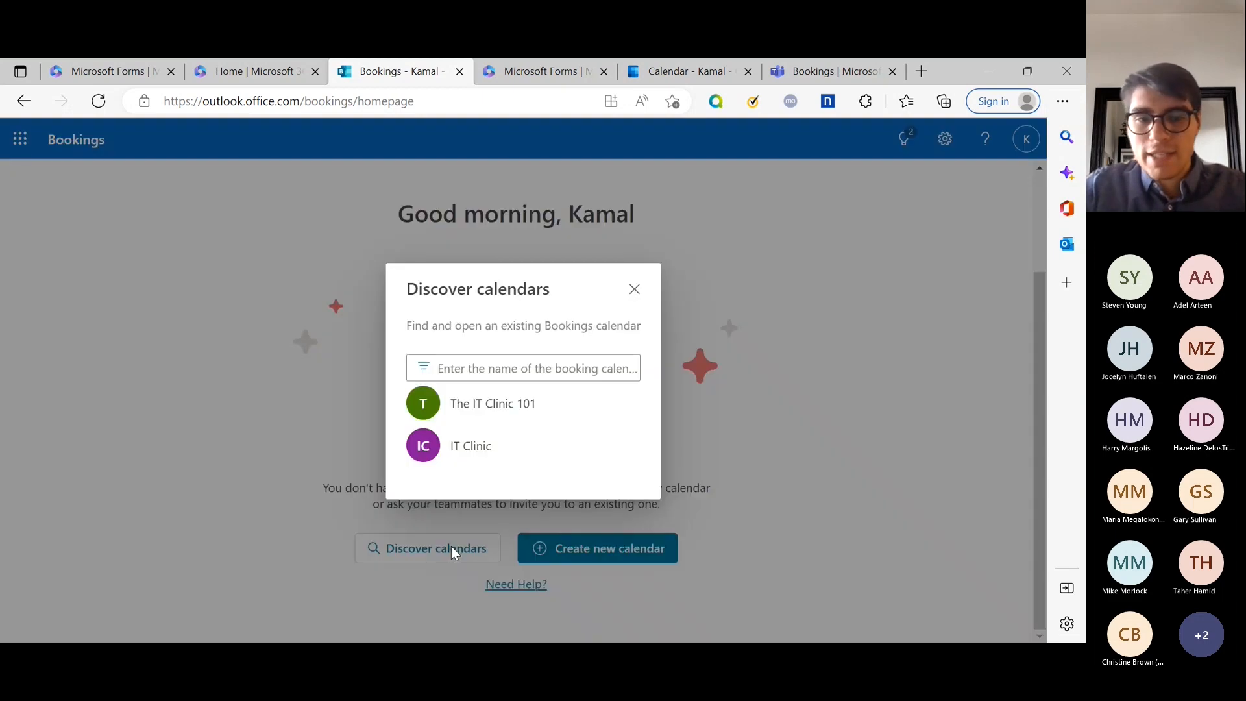
click(488, 448)
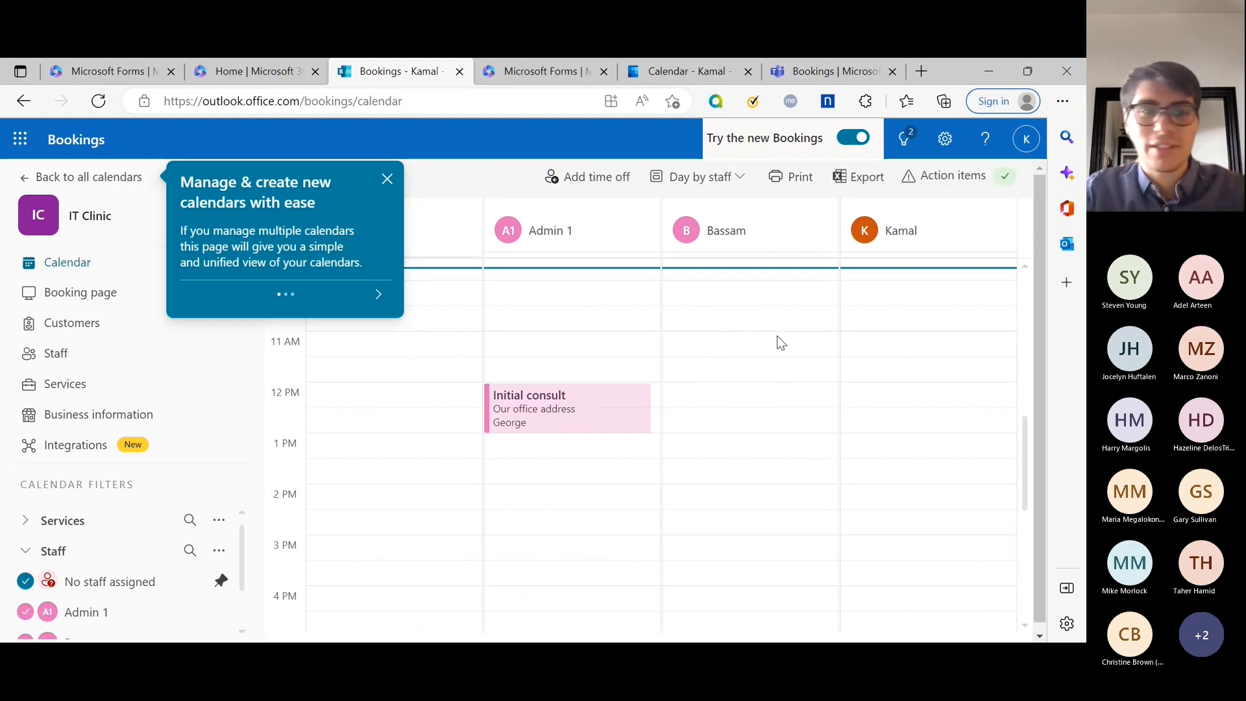
Dismiss the tip, switch the IT Clinic calendar to Work week view, and open Booking page settings.
click(387, 179)
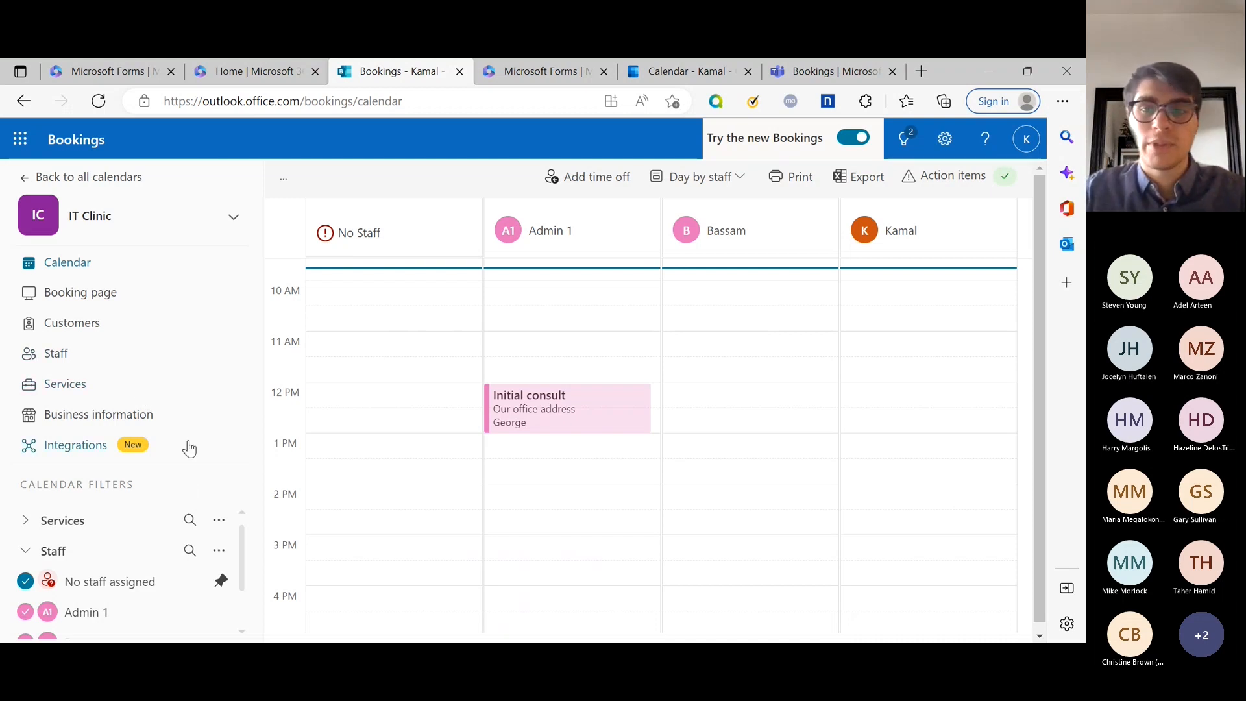
click(232, 216)
click(231, 217)
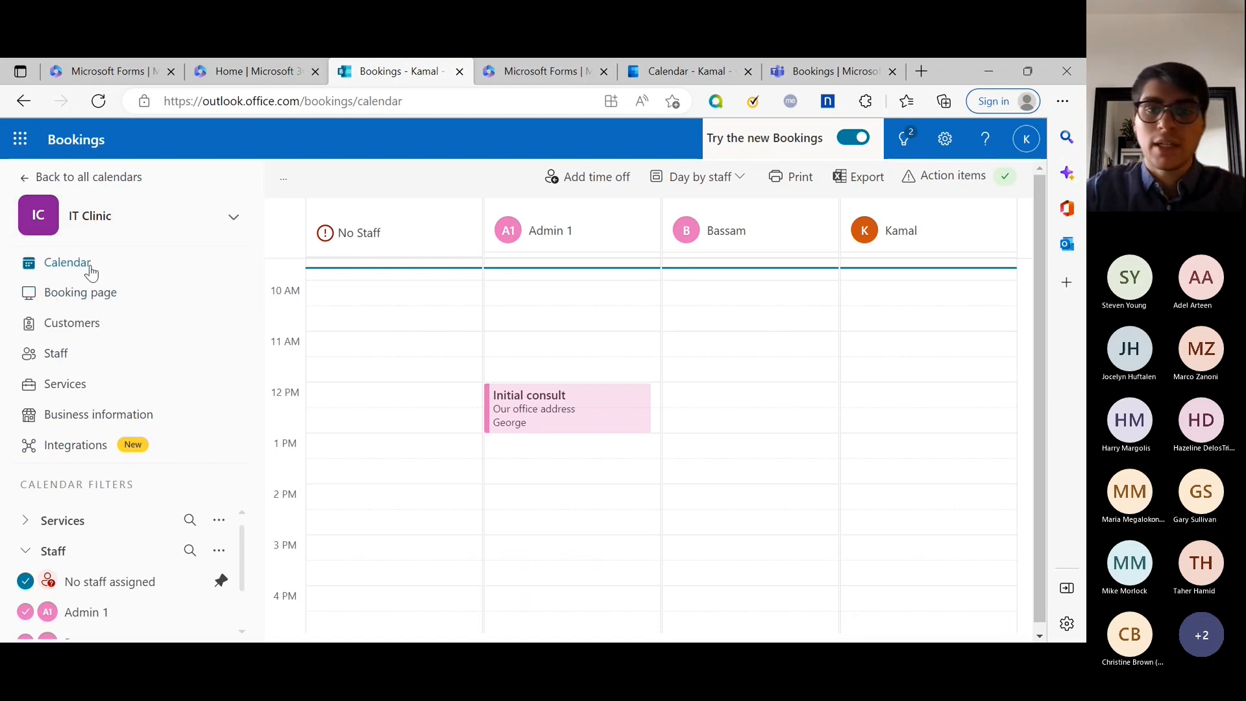
click(732, 173)
click(726, 268)
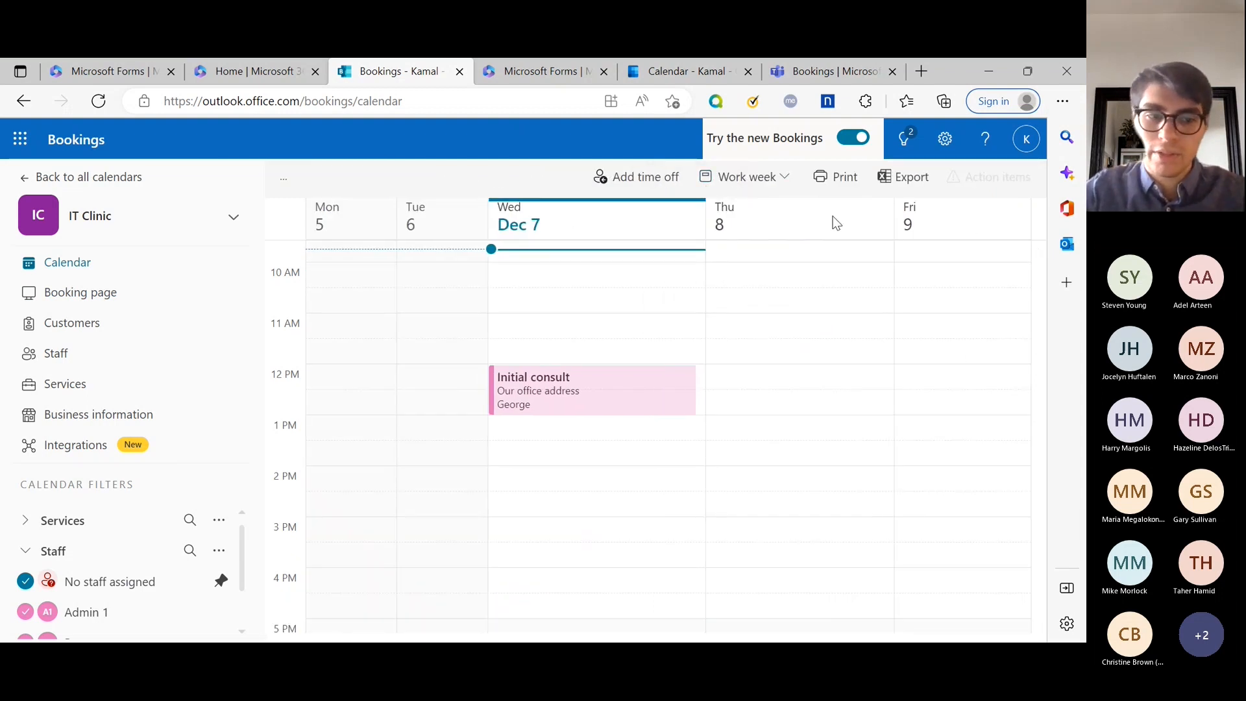
click(94, 300)
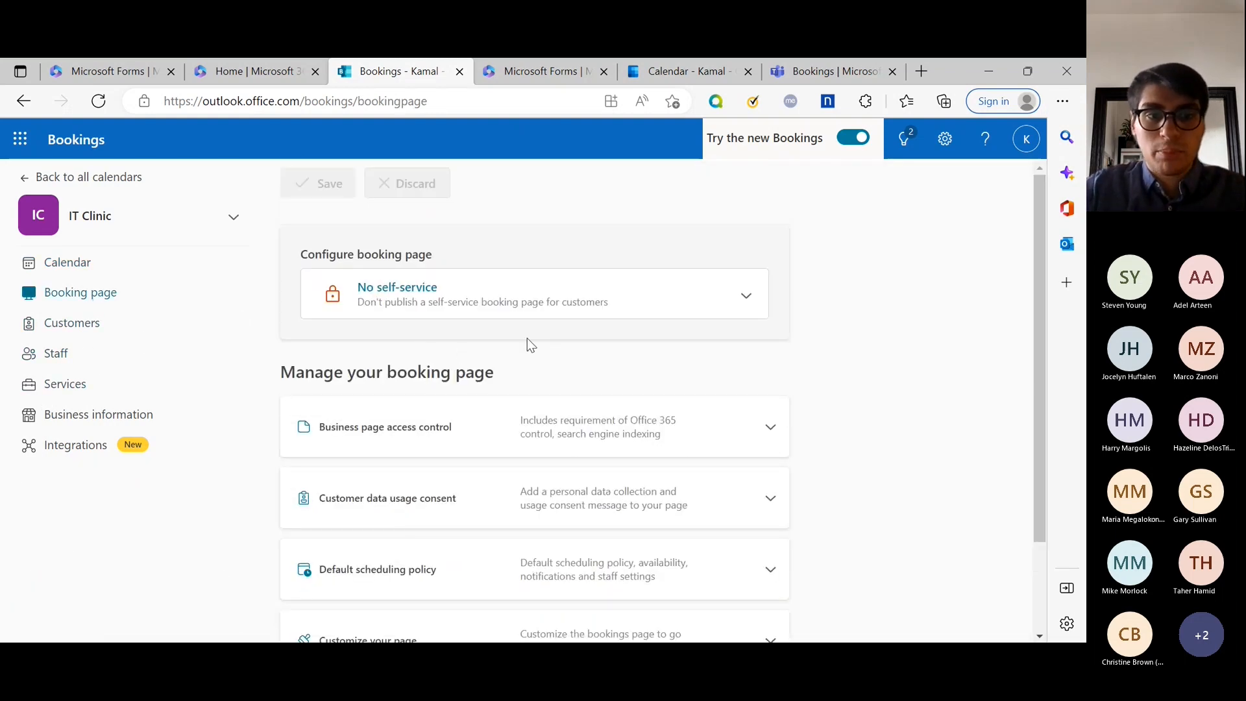
Expand and review the Default scheduling policy settings, then collapse them again.
scroll(706, 341, down, 2)
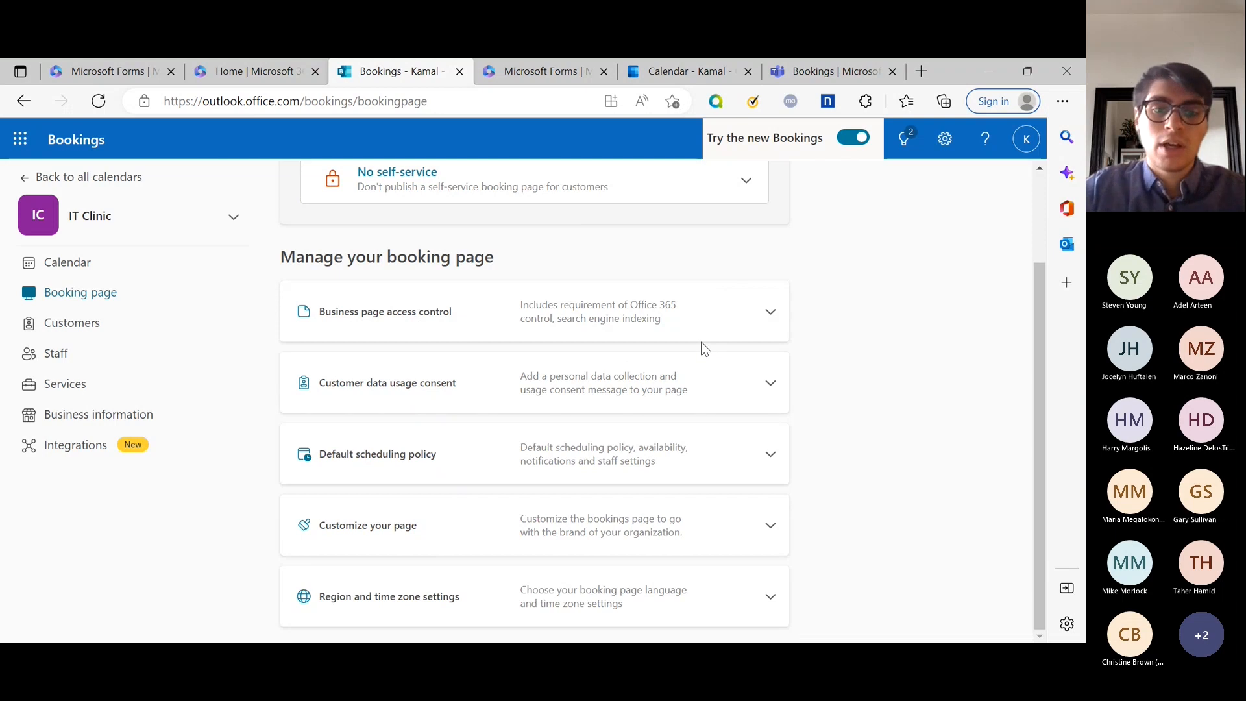
click(770, 453)
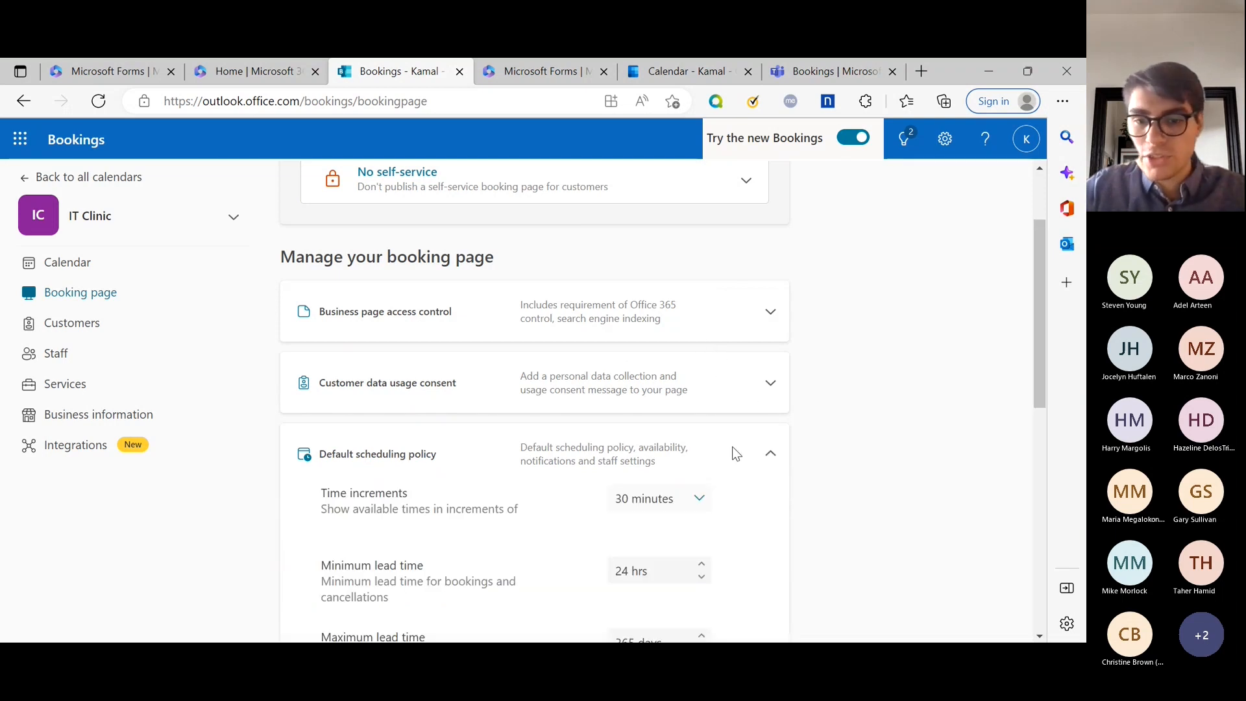
scroll(747, 453, down, 1)
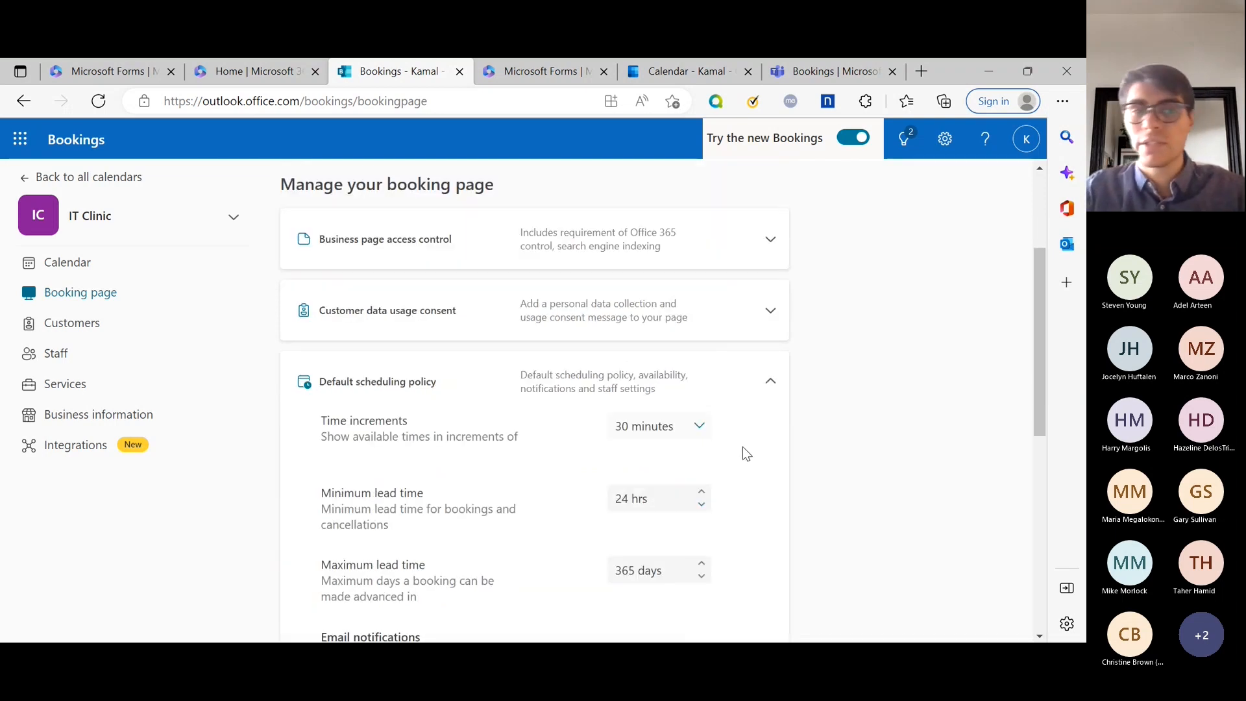
scroll(736, 452, down, 1)
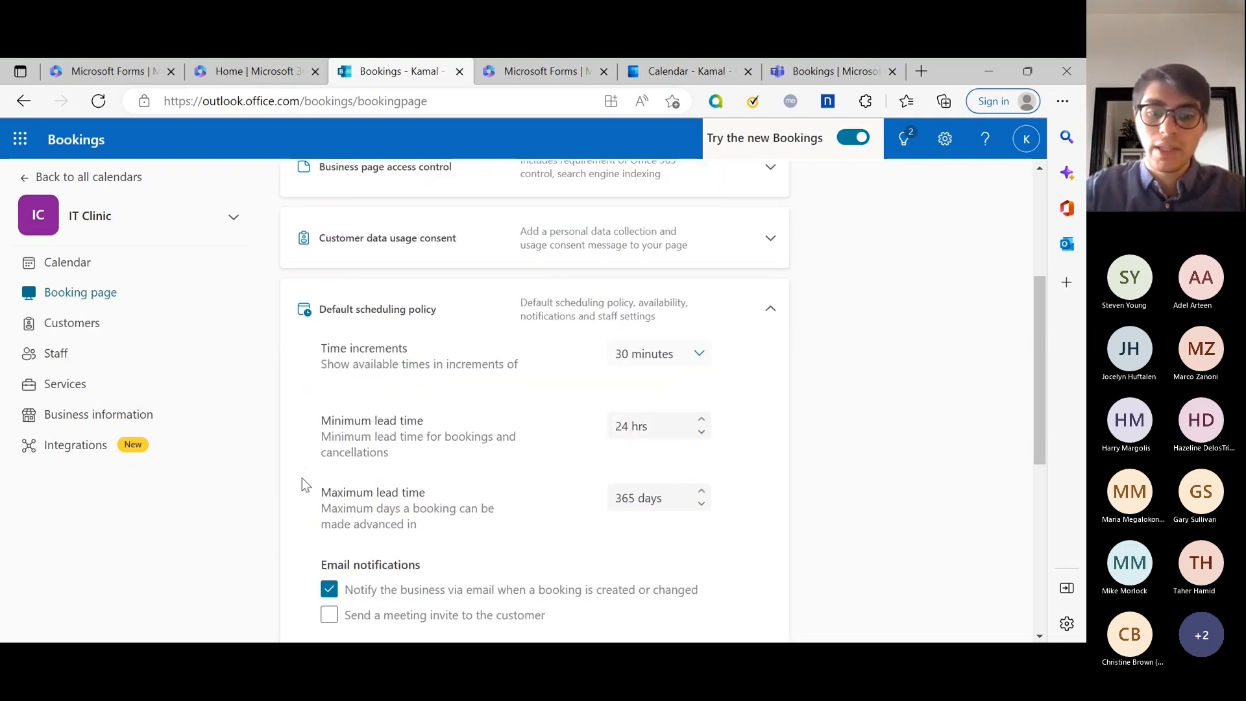
scroll(410, 514, down, 2)
scroll(631, 458, up, 6)
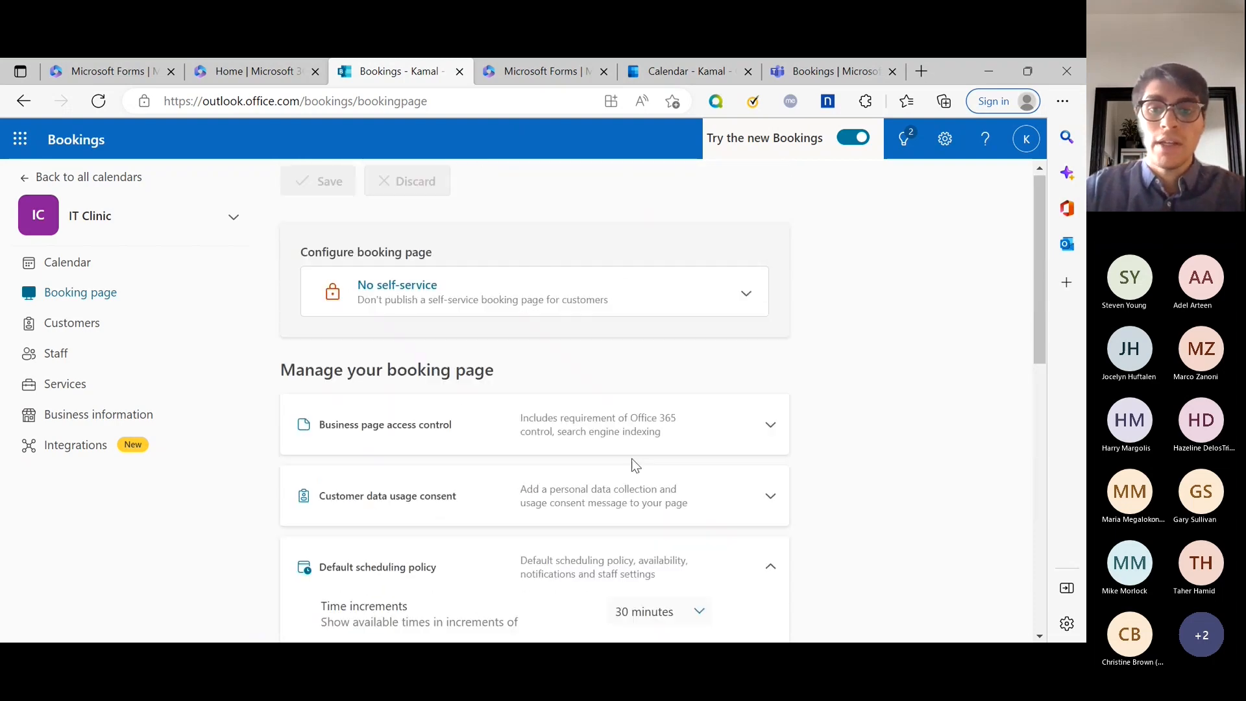
click(768, 565)
Expand and review the Customize your page settings, then collapse them again.
scroll(765, 558, down, 2)
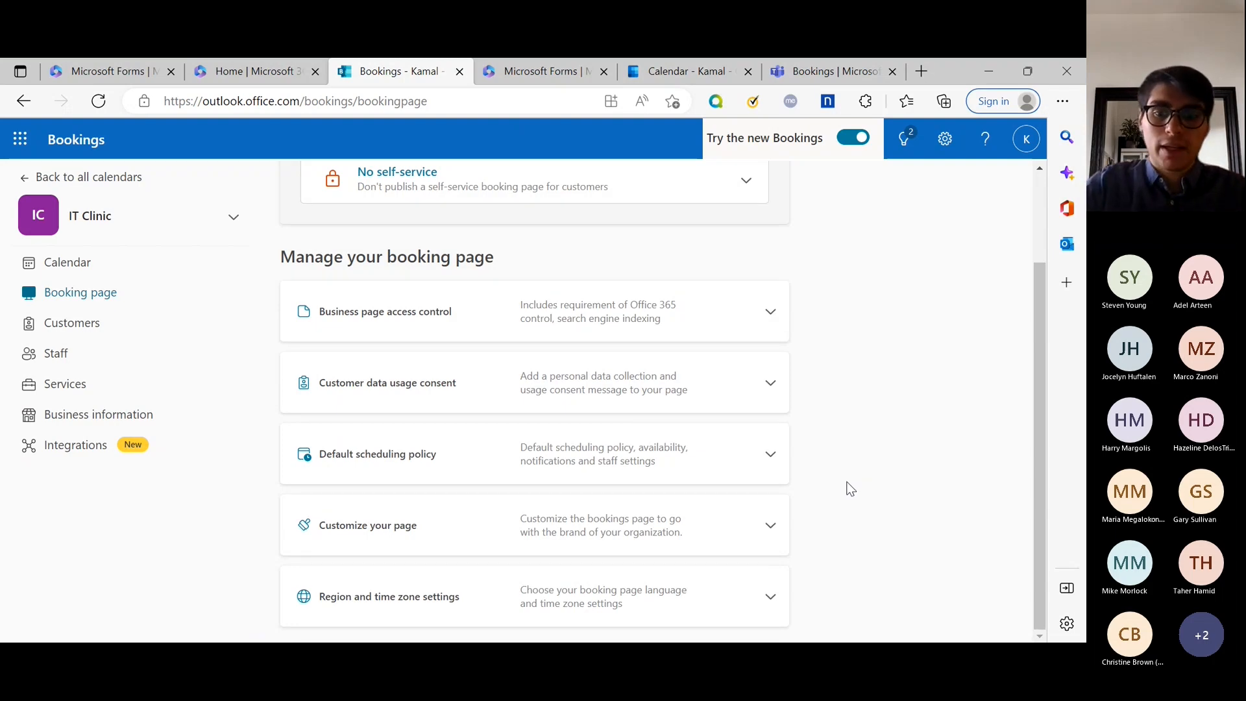
click(770, 525)
scroll(798, 523, down, 2)
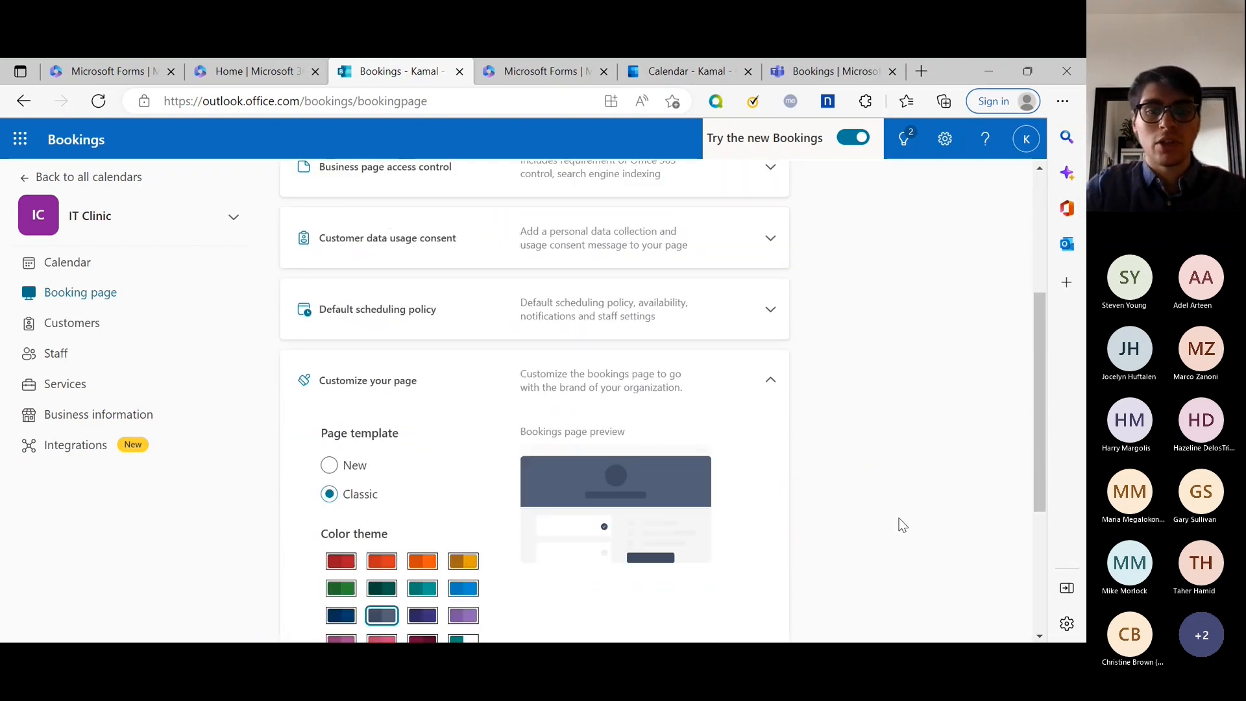
scroll(918, 559, down, 2)
scroll(917, 567, down, 2)
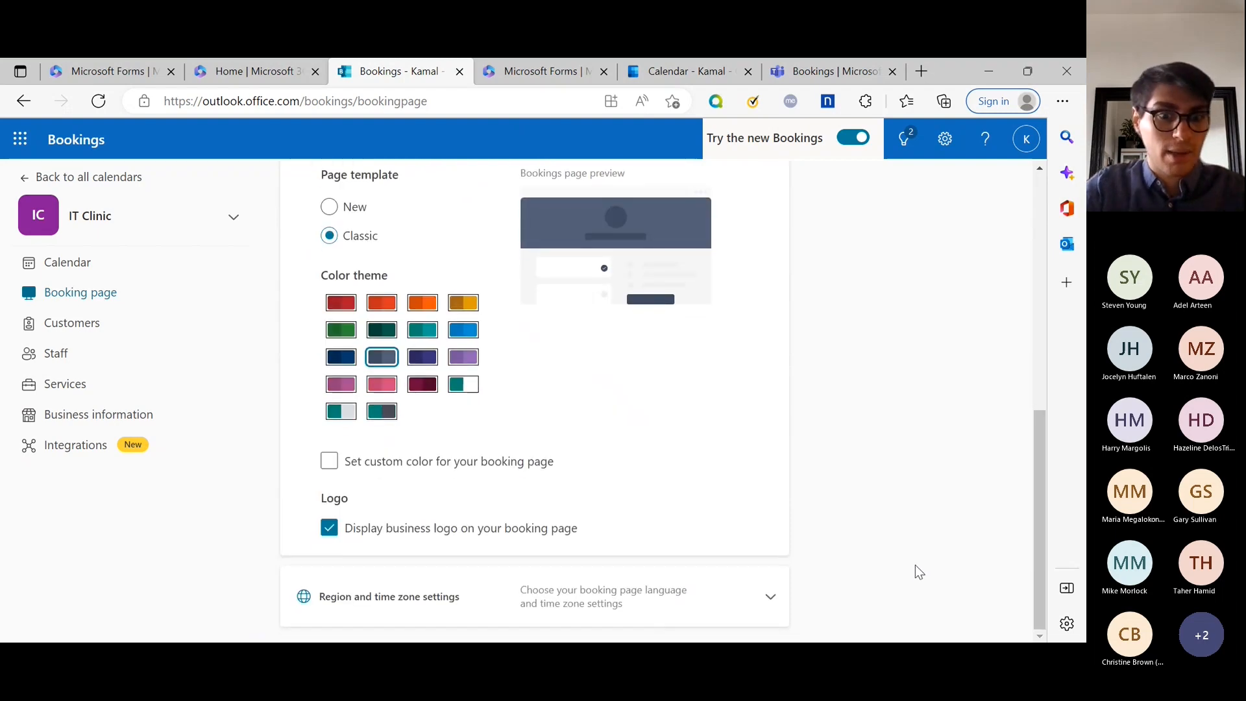
scroll(846, 488, up, 4)
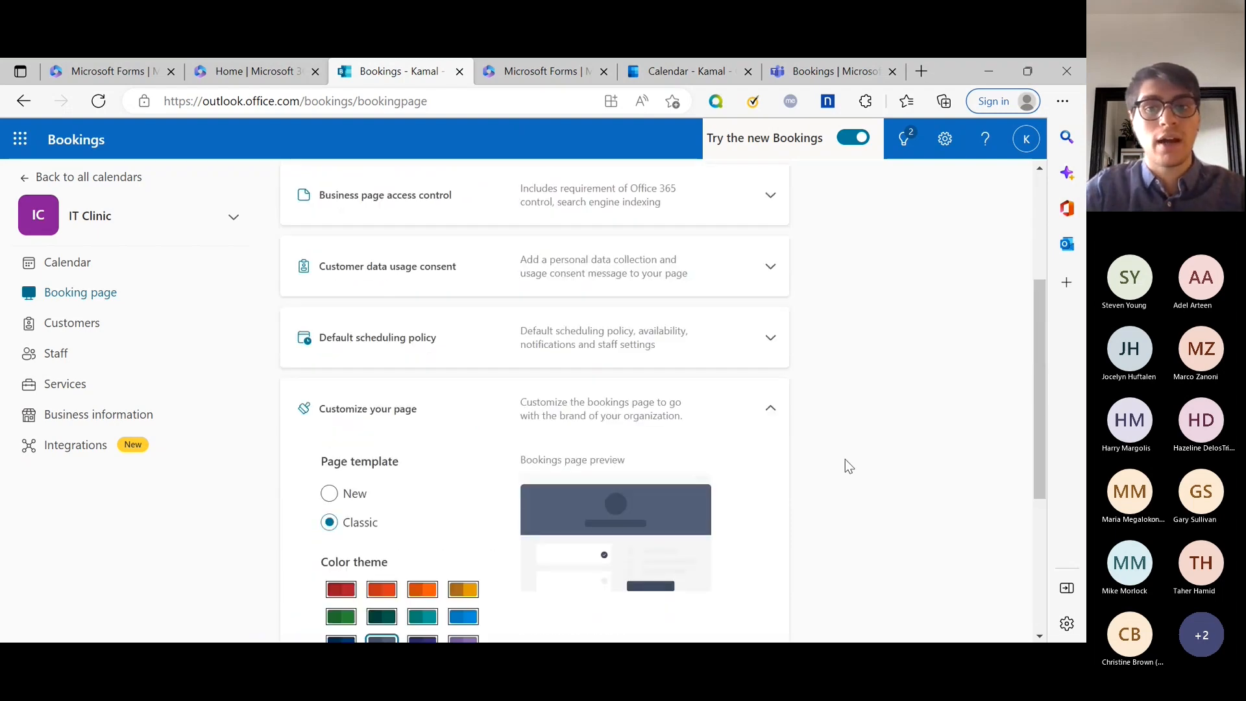
click(770, 413)
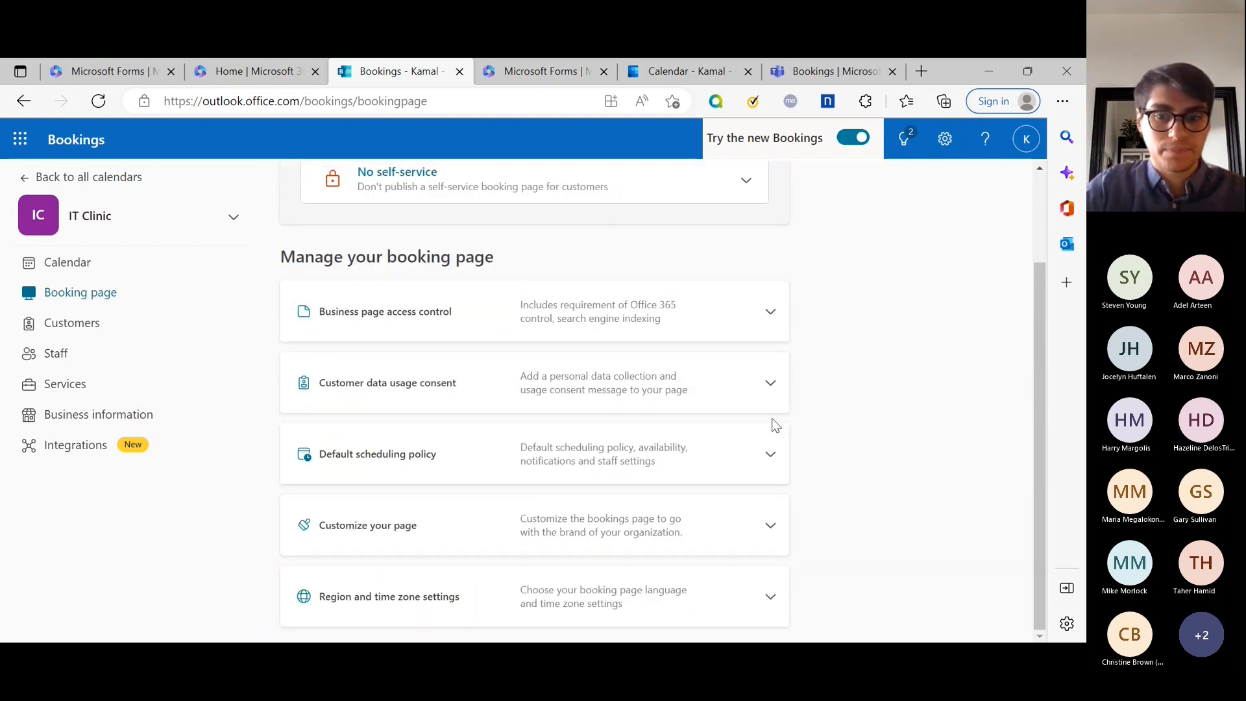
Check Customer data usage consent, then reveal Region and time zone showing English (United States).
click(770, 382)
scroll(420, 345, down, 2)
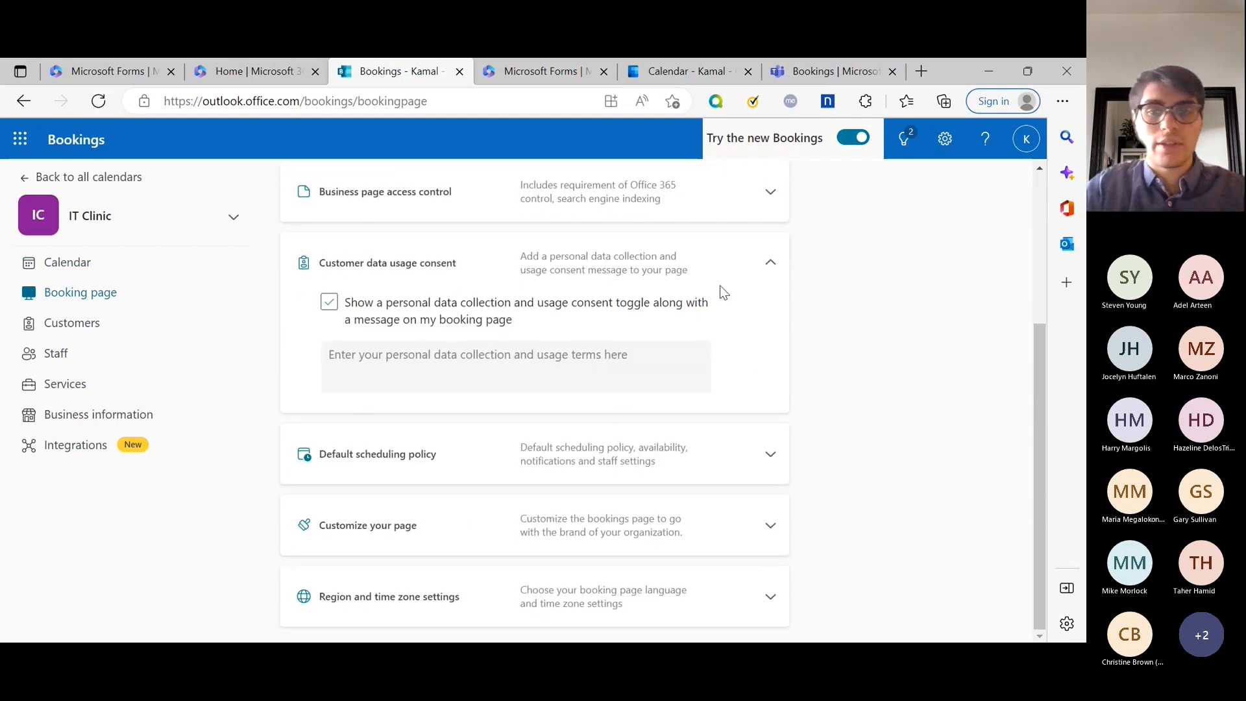
click(771, 266)
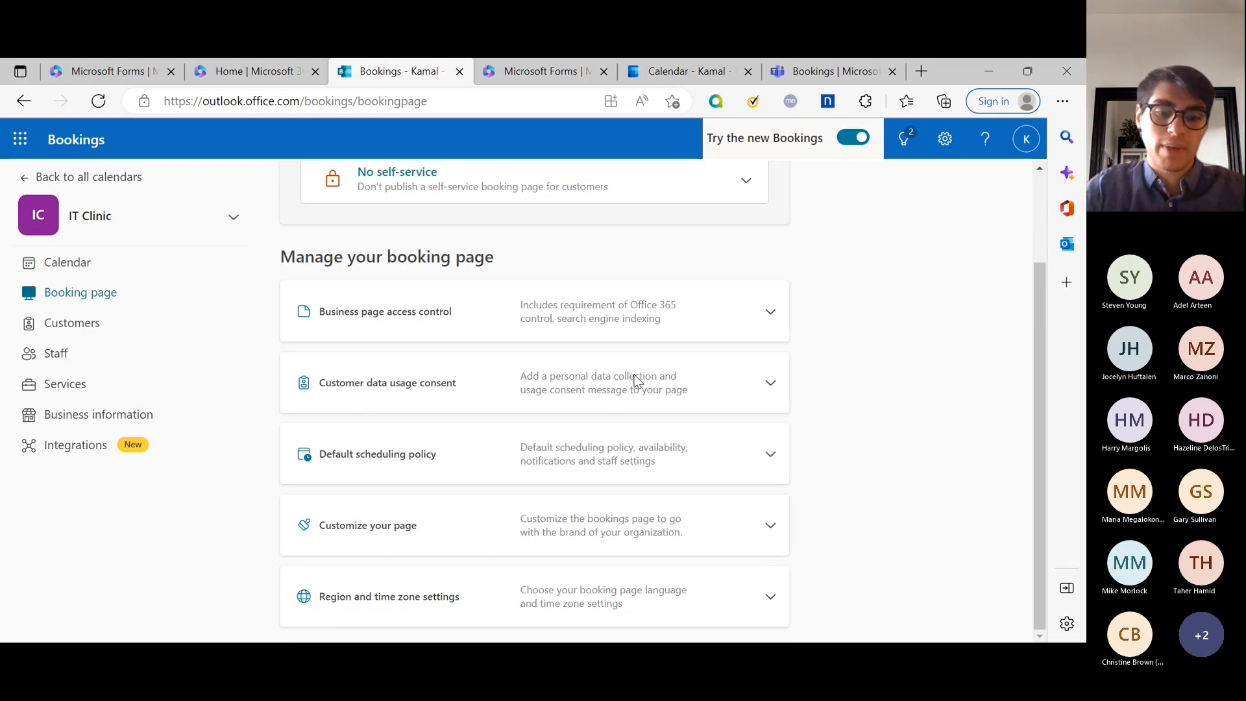
click(771, 596)
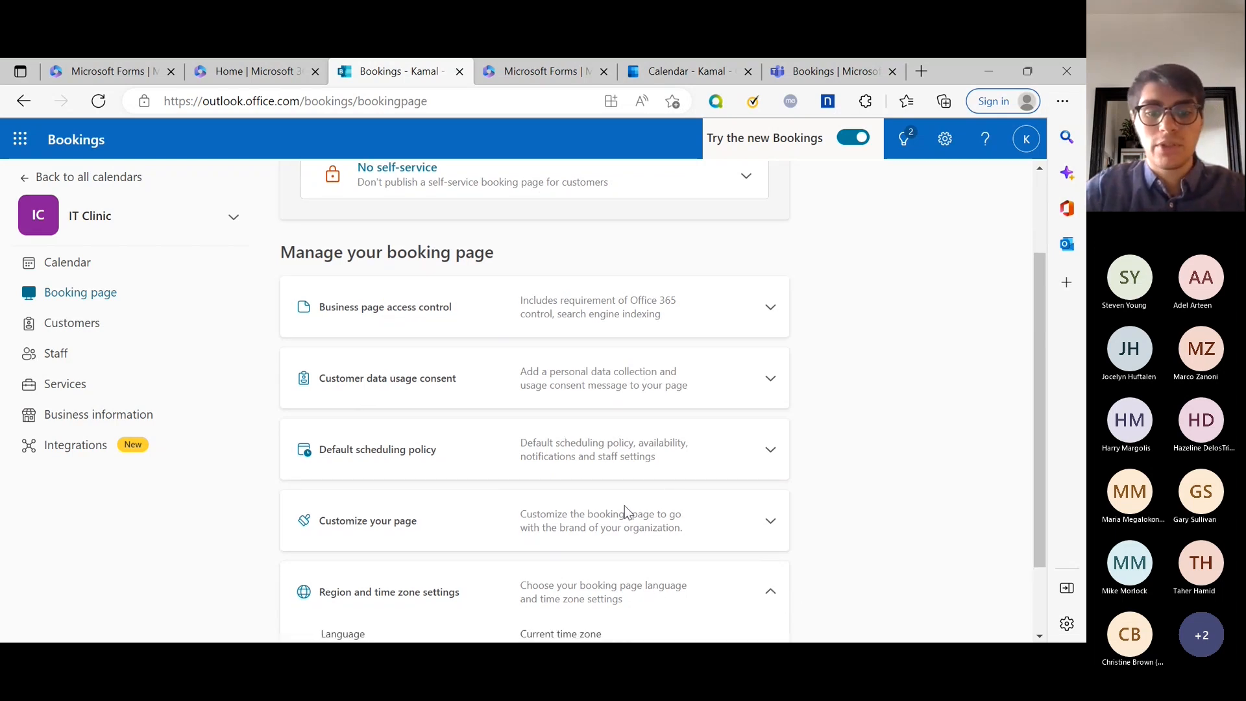
scroll(627, 509, down, 2)
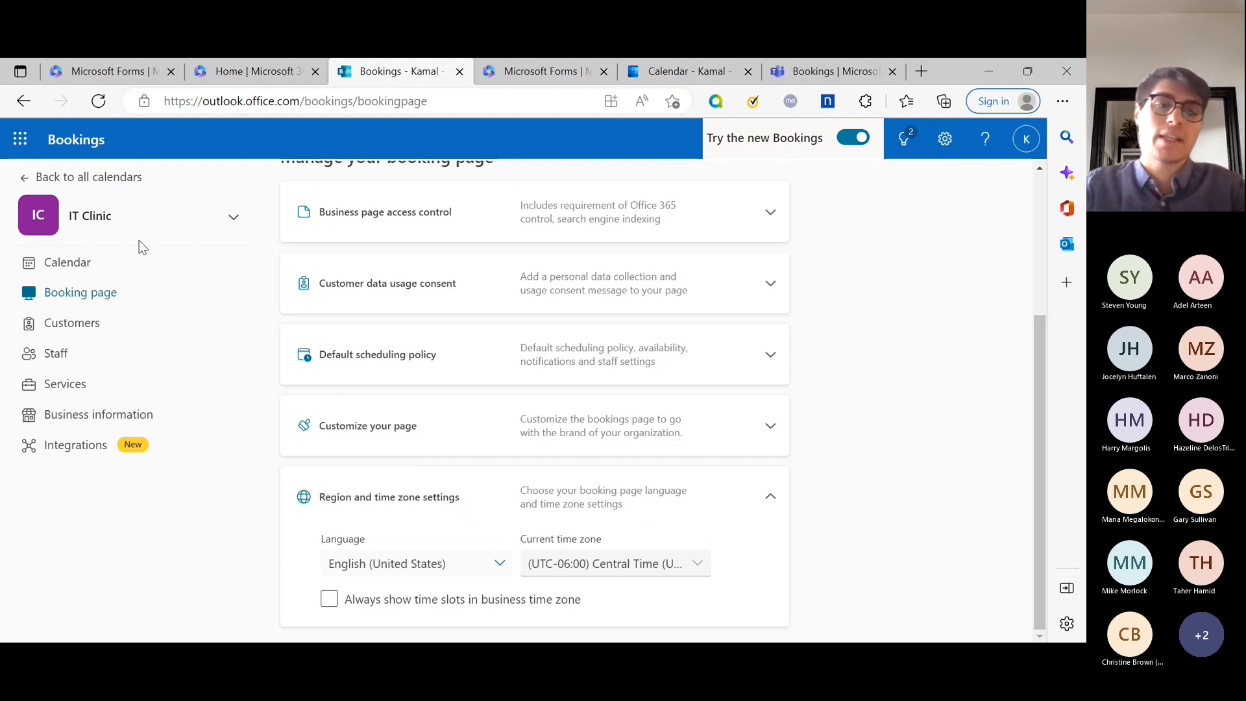
Glance at the Customers list, then show the Staff page with its three members.
click(91, 327)
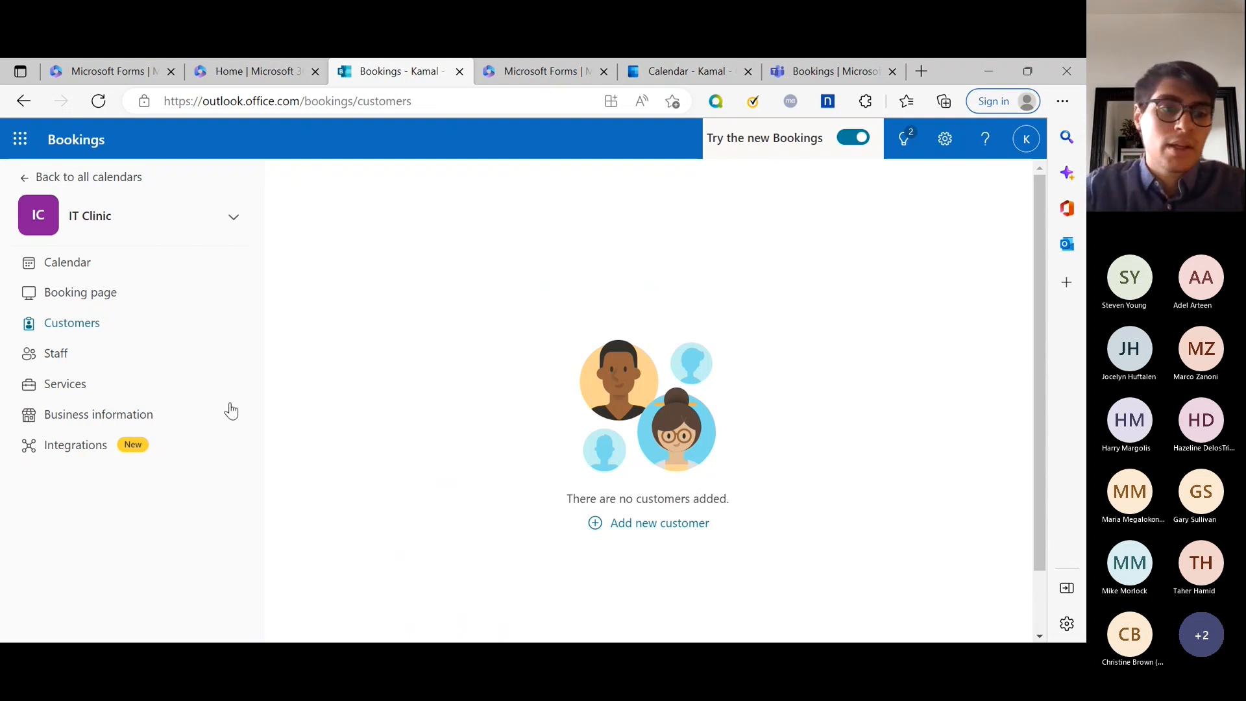
click(61, 356)
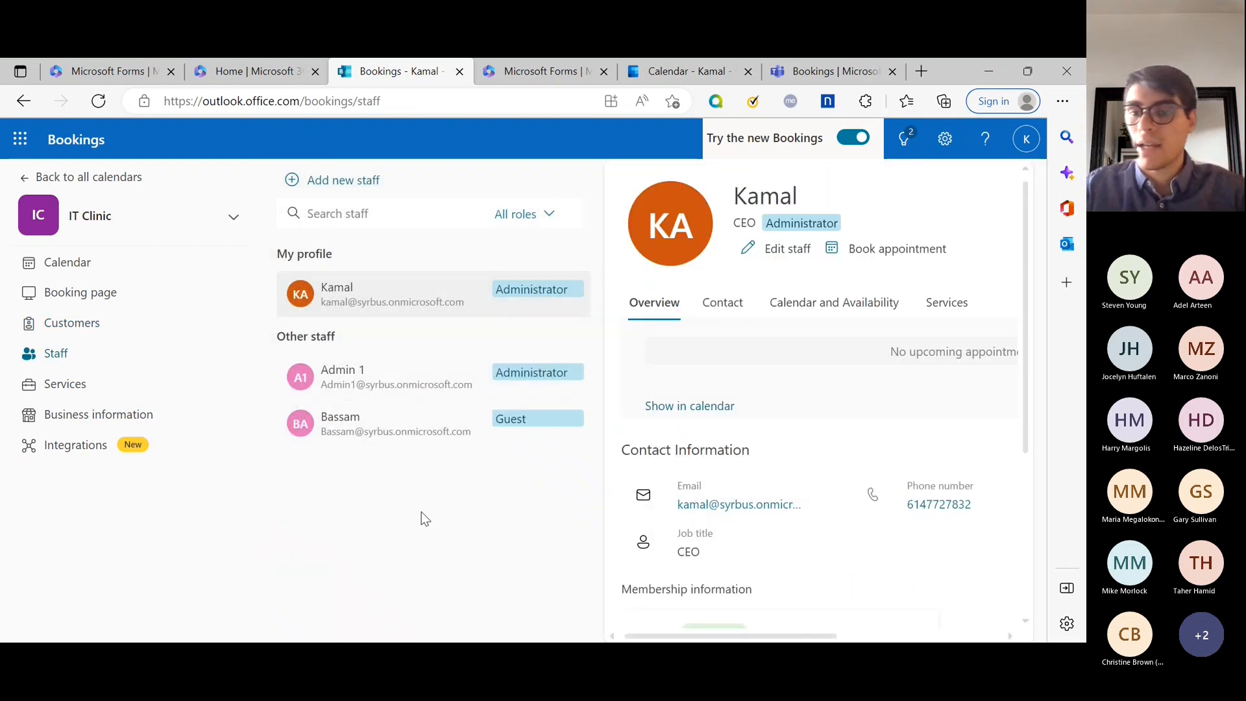
Browse Admin 1's contact, calendar, and services tabs, then view the 1-hour Initial consult service.
click(415, 387)
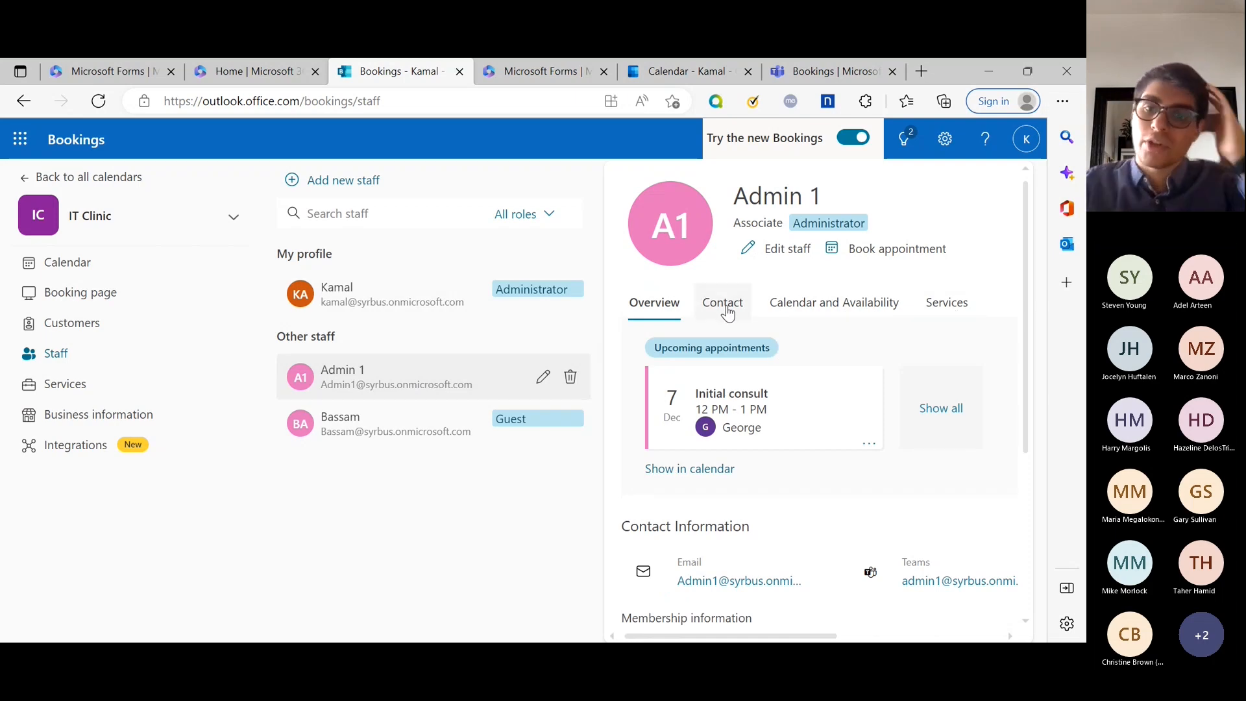
scroll(895, 457, down, 5)
scroll(892, 461, up, 5)
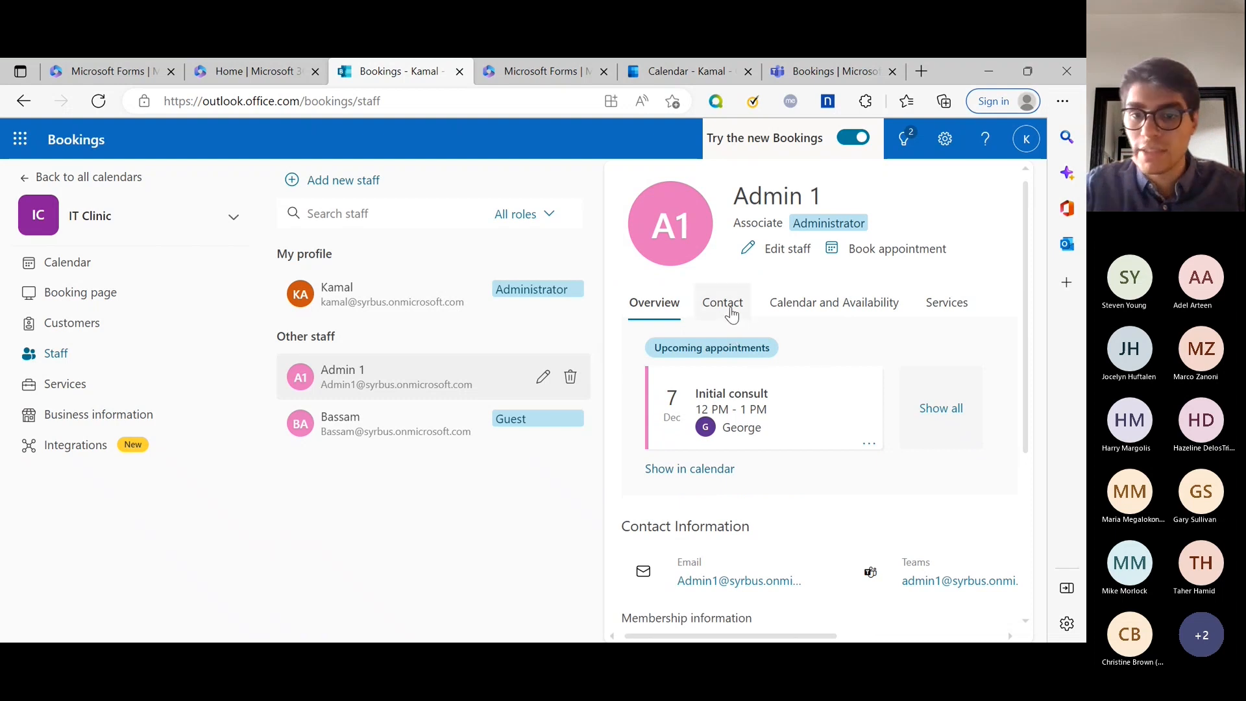
click(731, 313)
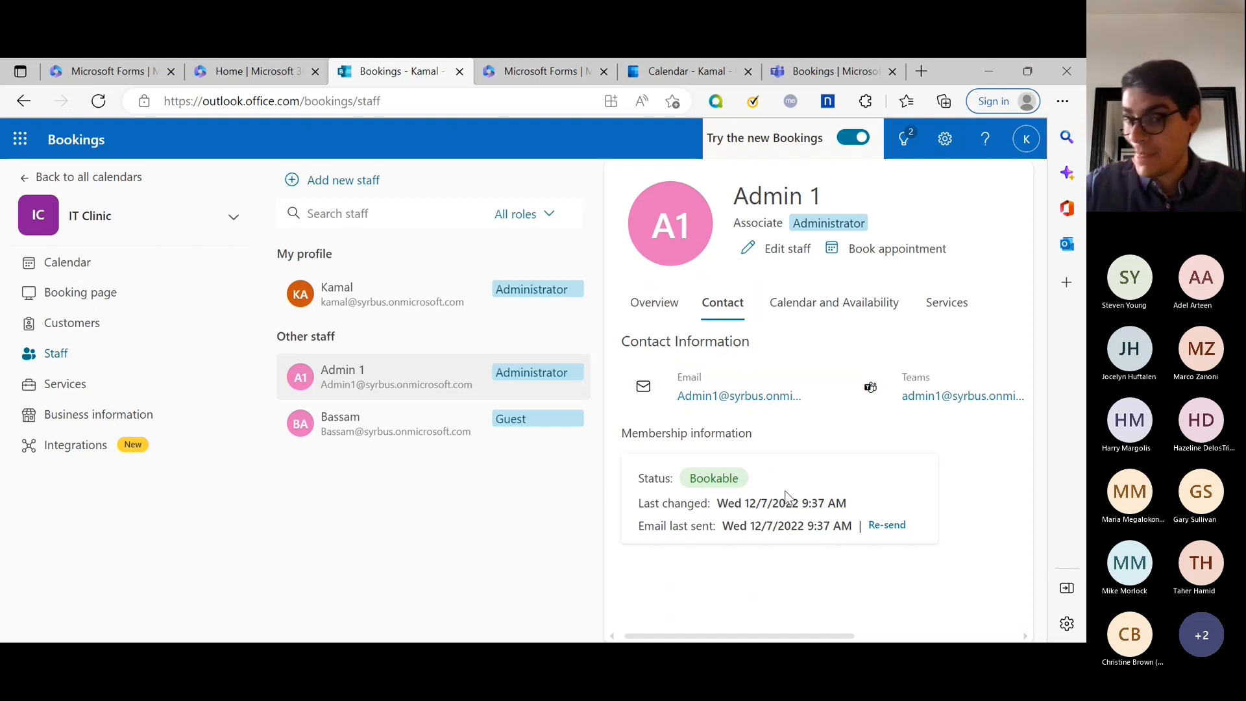
click(843, 305)
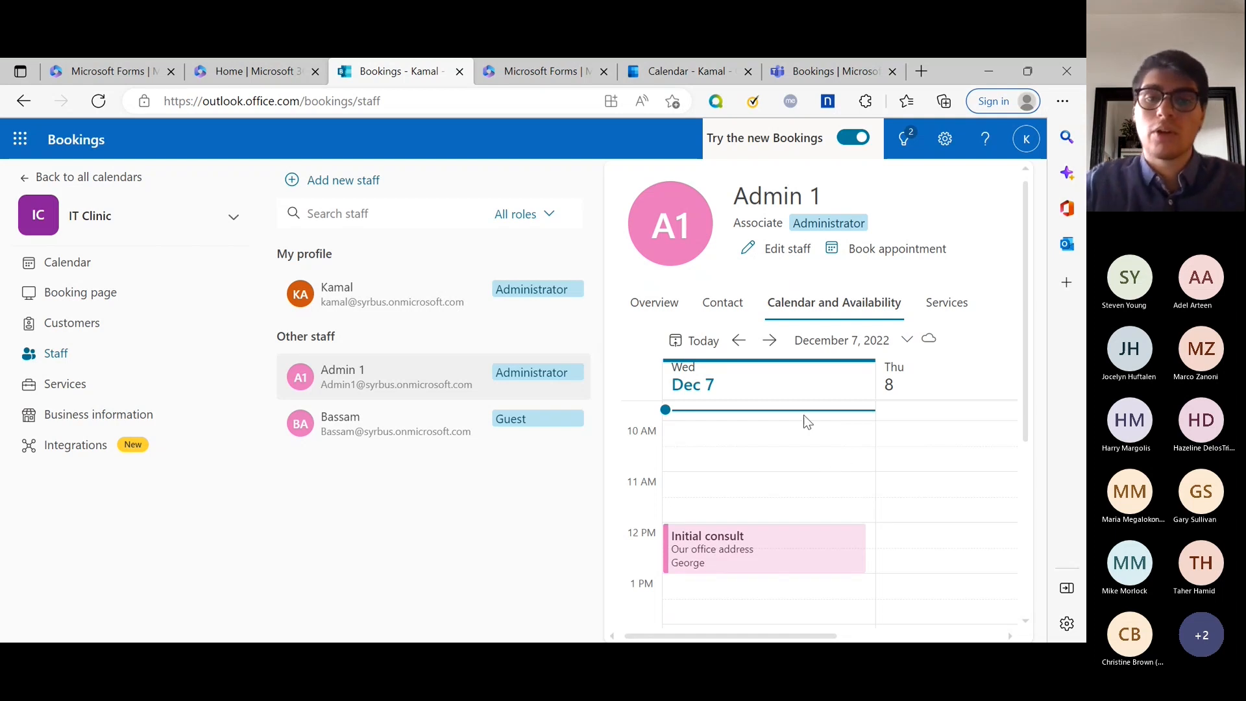
click(951, 306)
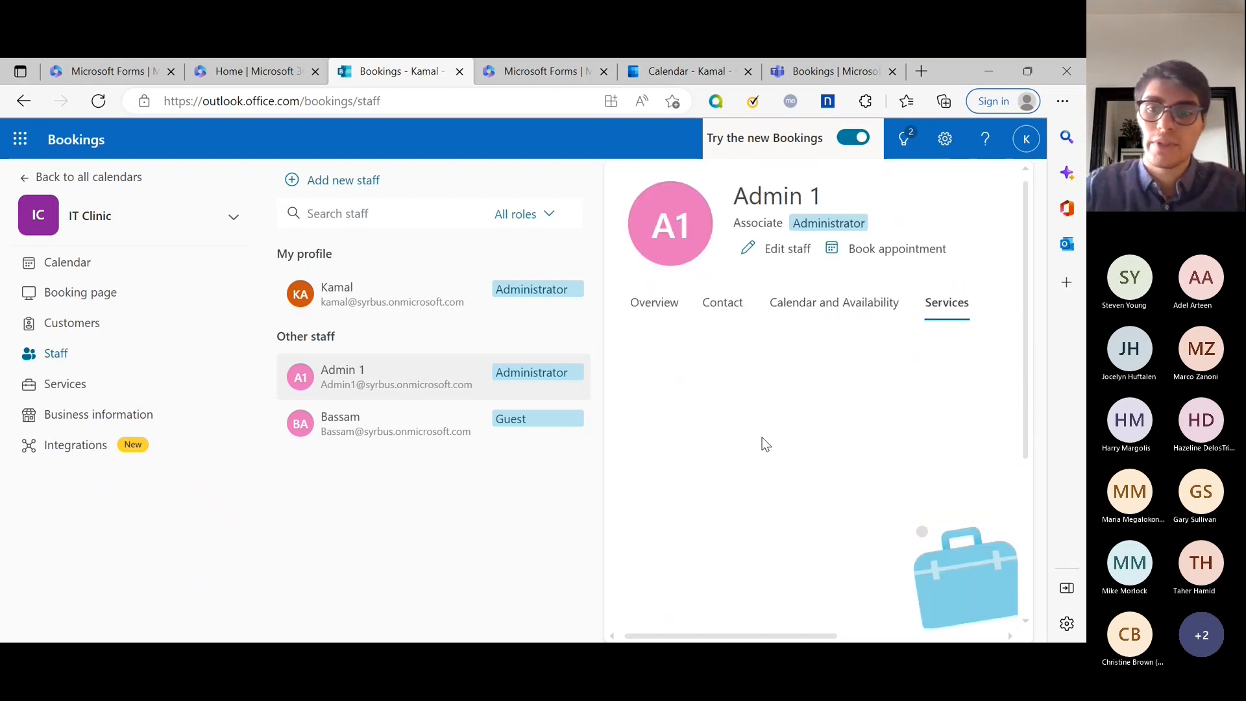
click(637, 301)
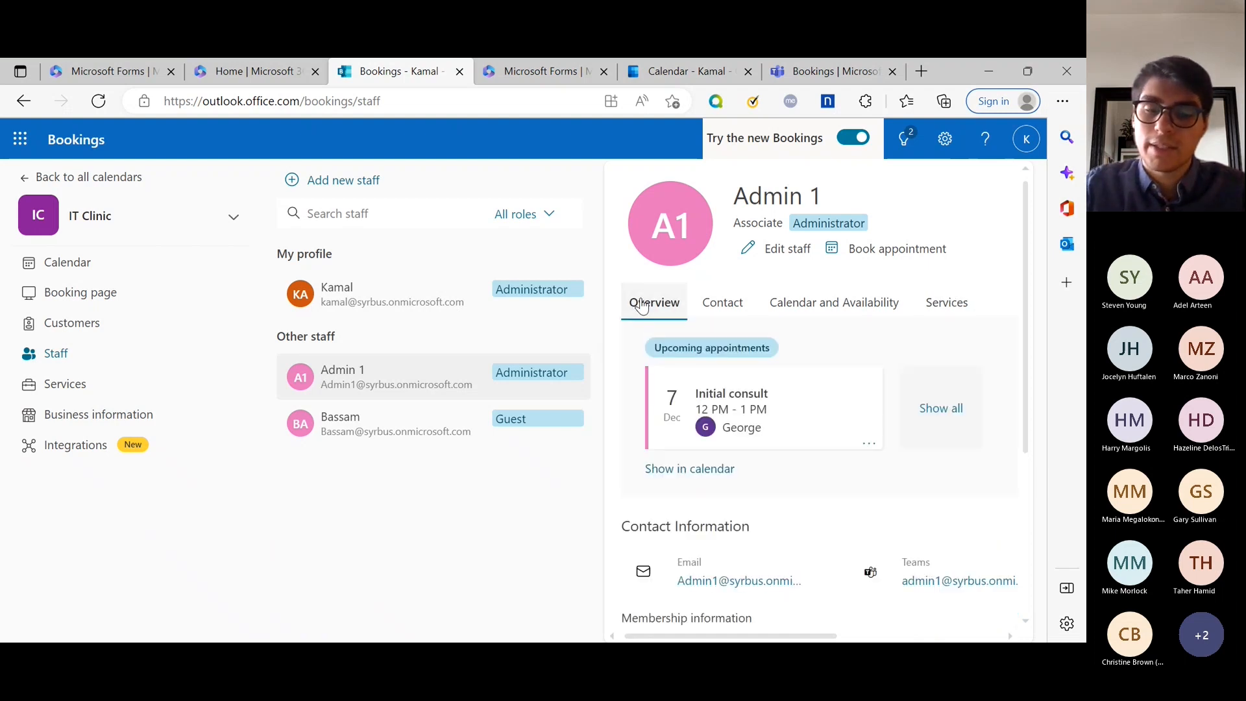
click(78, 384)
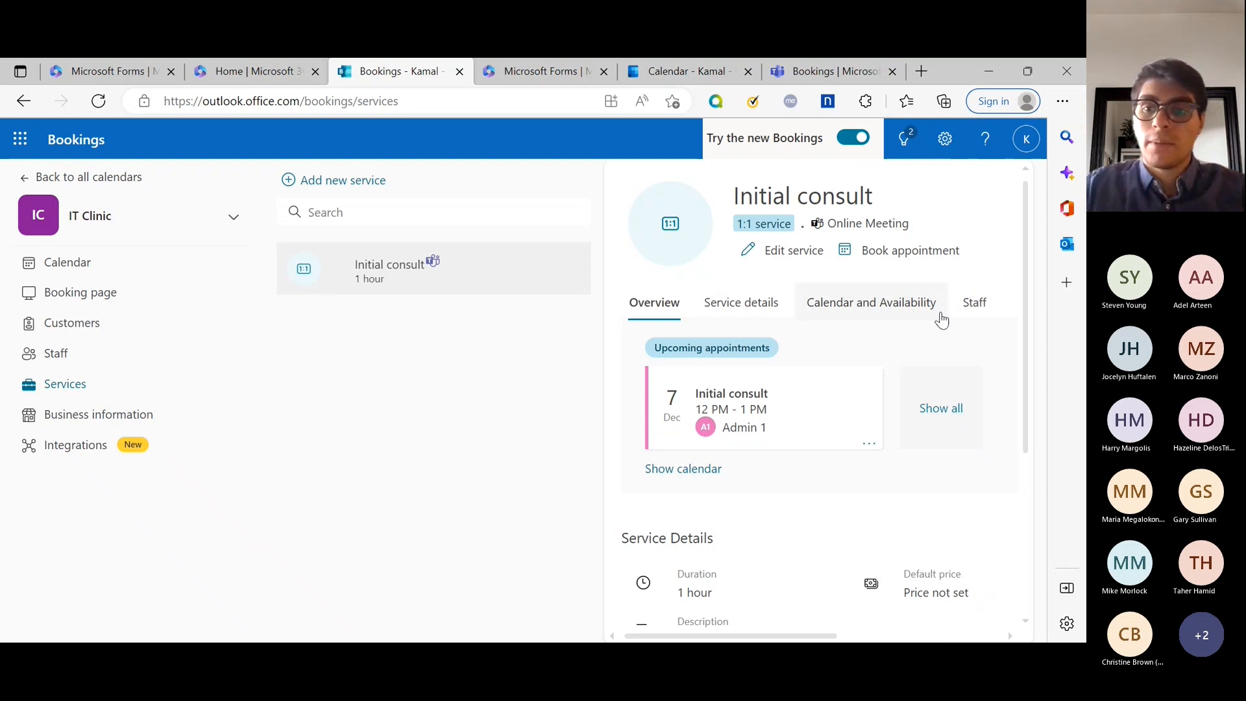
Check Initial consult's staff and overview, then go to Business information.
click(975, 302)
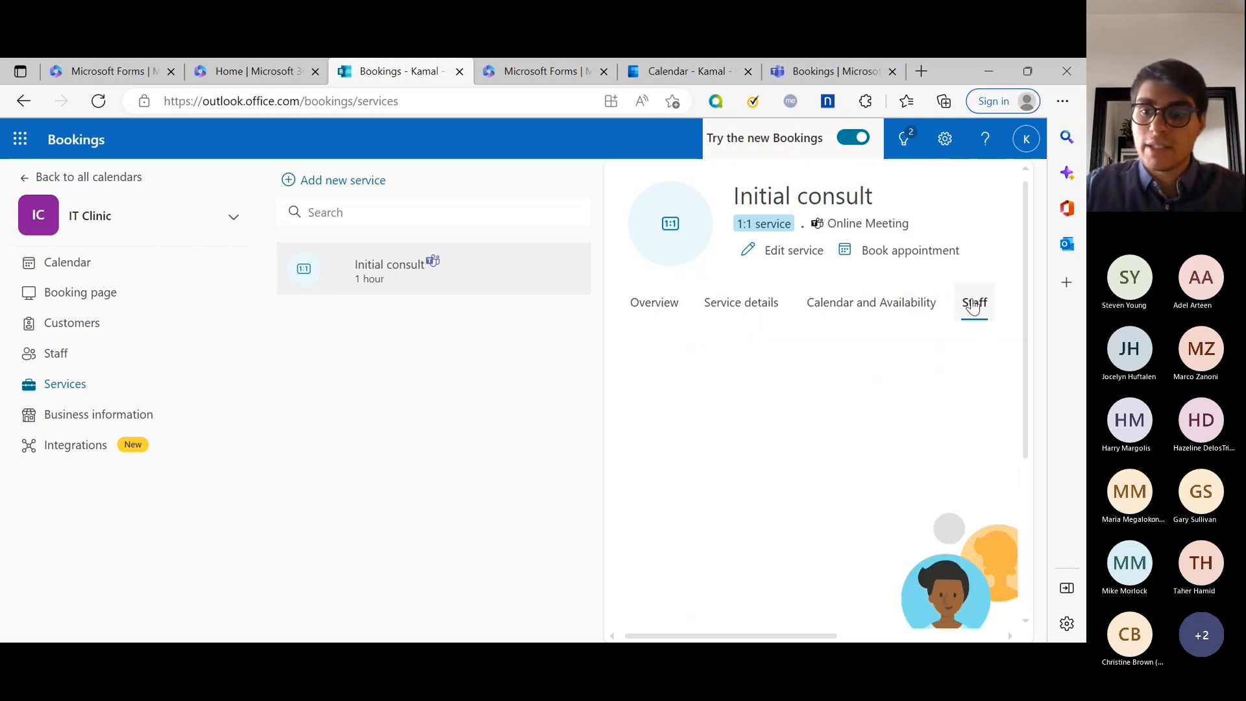
click(642, 305)
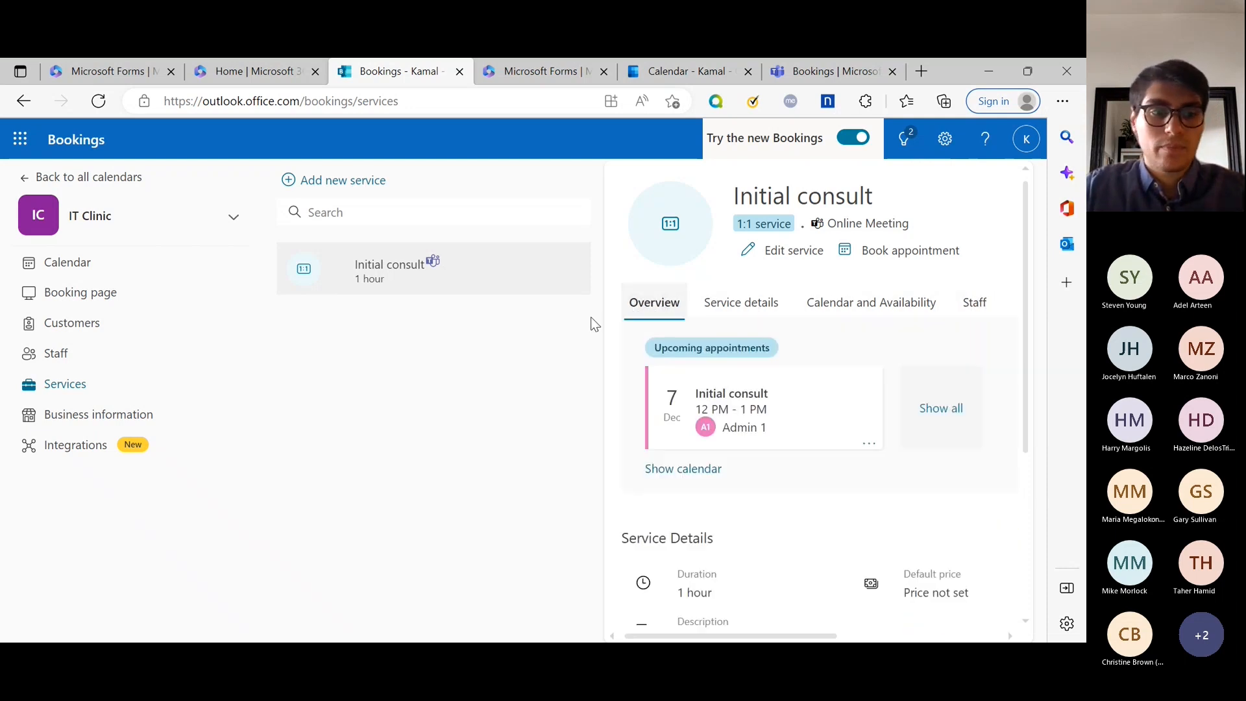
click(114, 426)
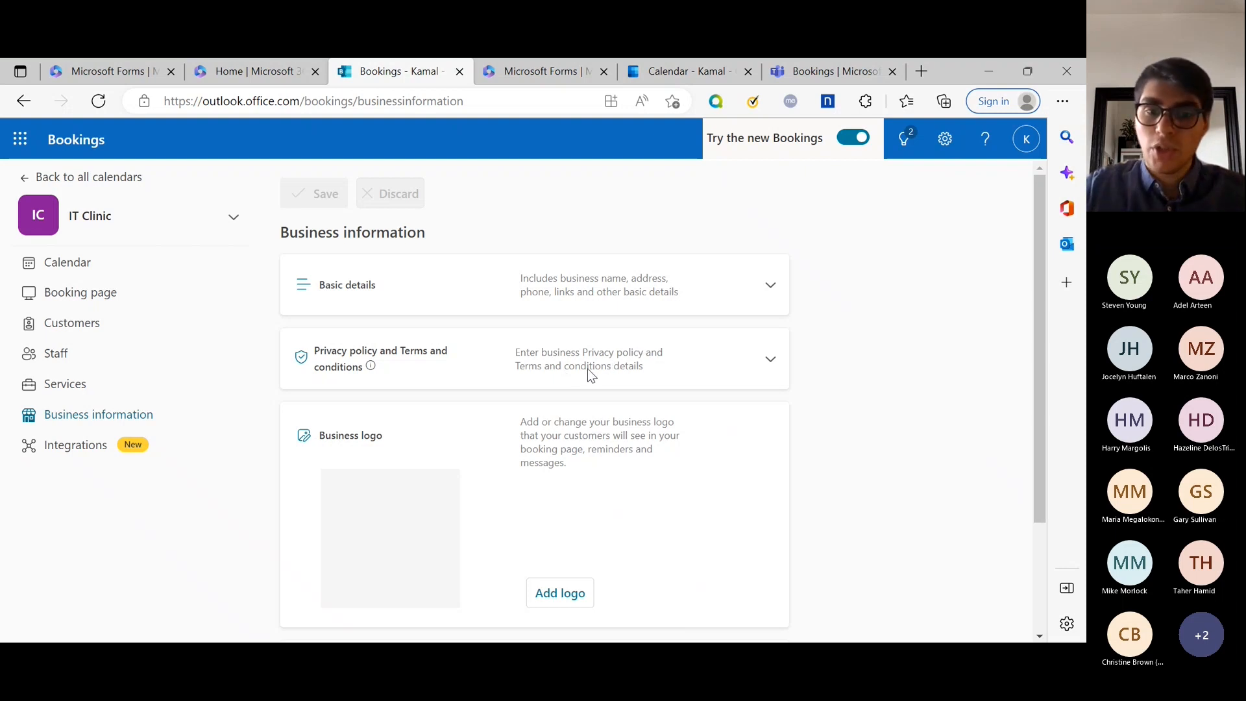
Scroll through Business information, then show Integrations with the Power Automate connector.
scroll(589, 375, down, 2)
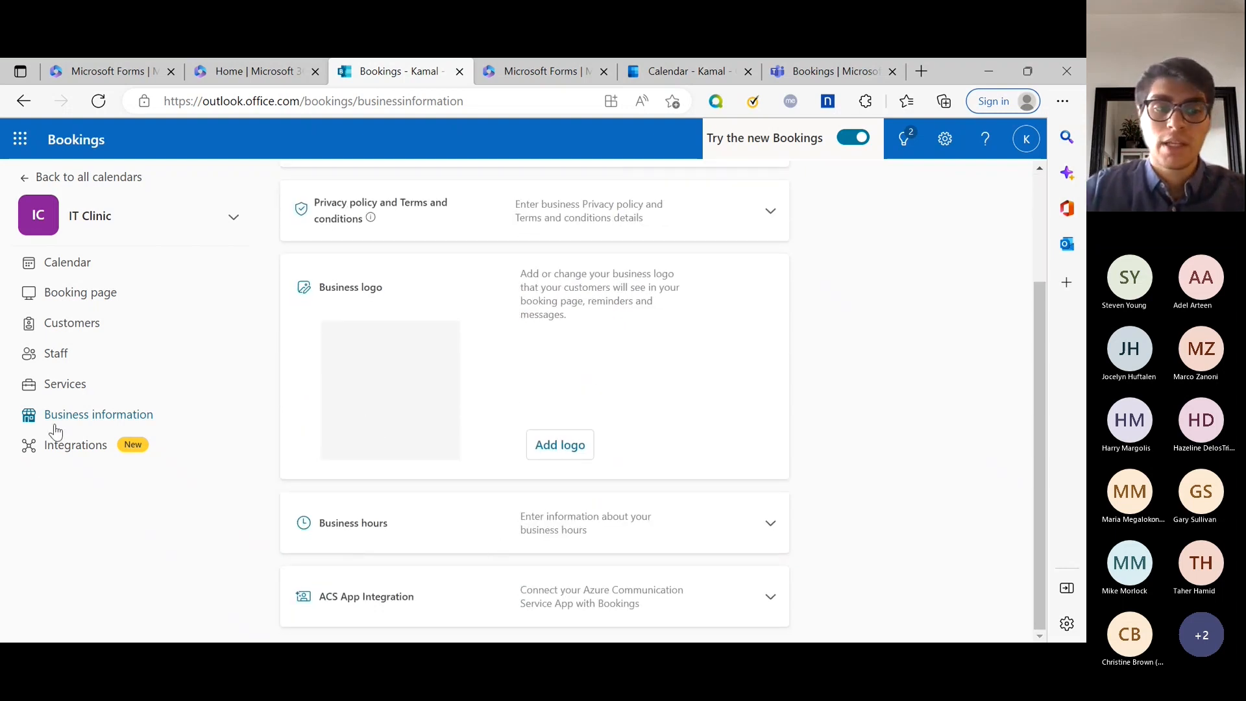
click(76, 445)
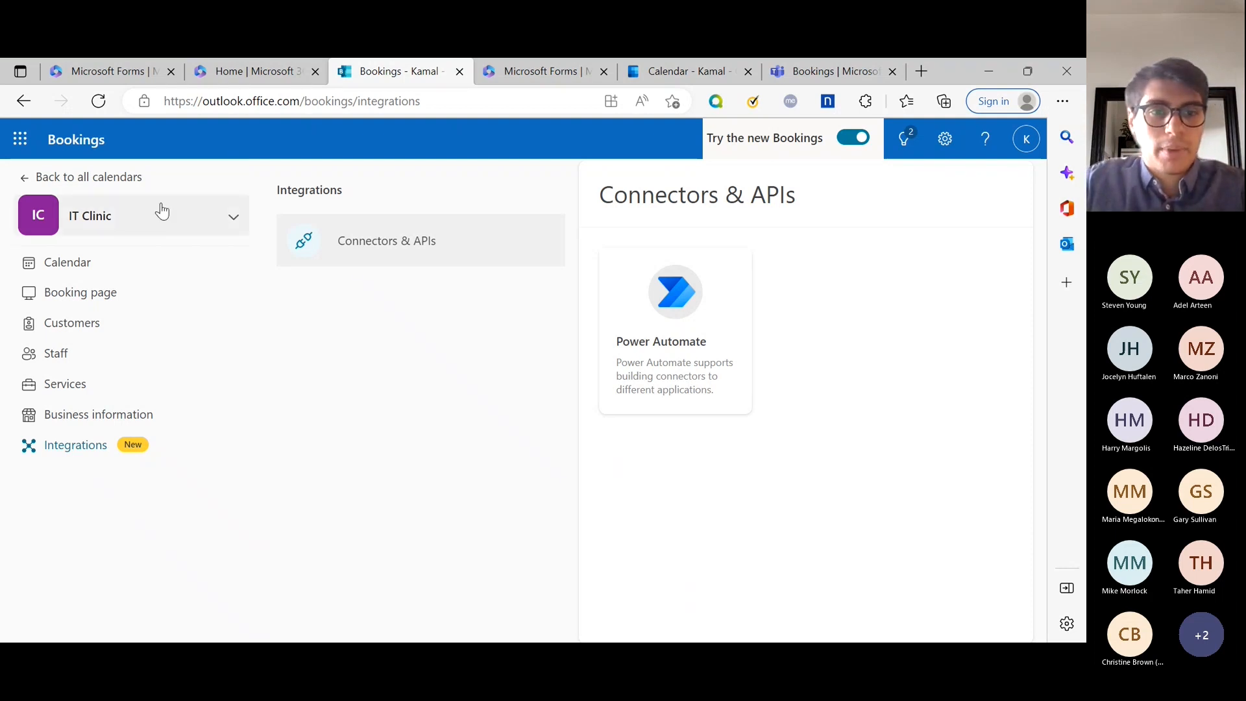
Return to the work-week calendar showing the Dec 7 12 PM Initial consult.
click(159, 264)
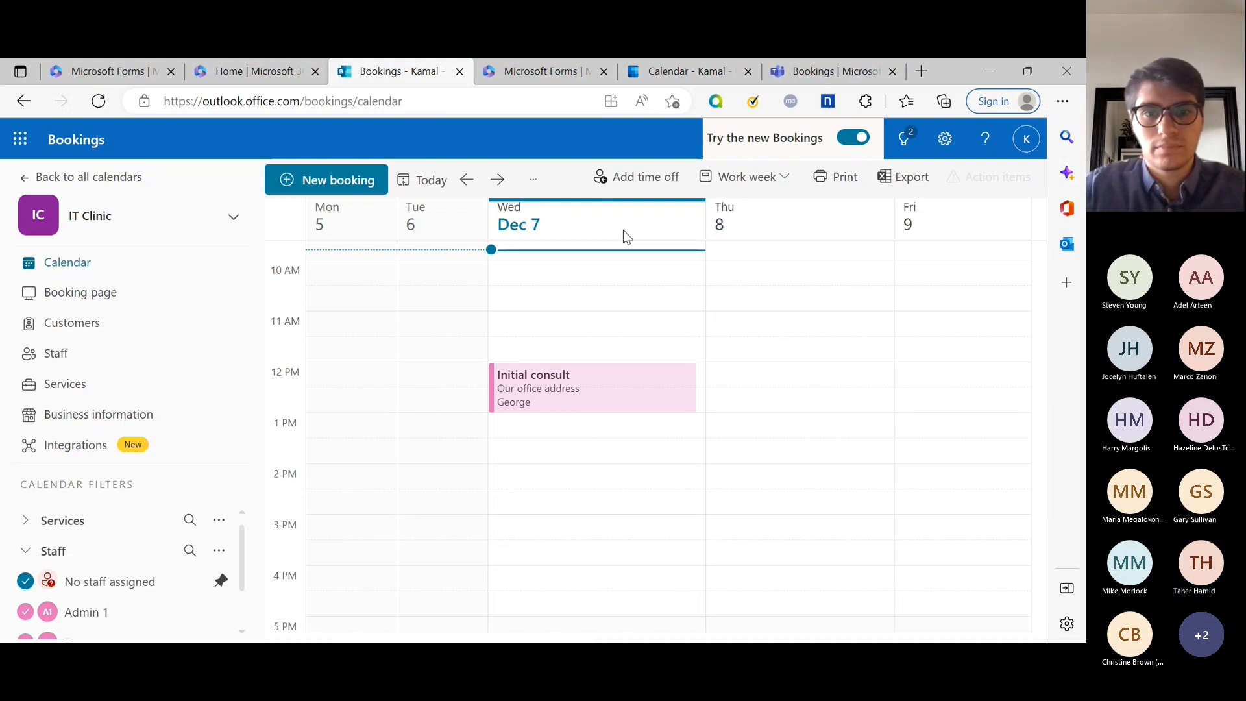
click(532, 181)
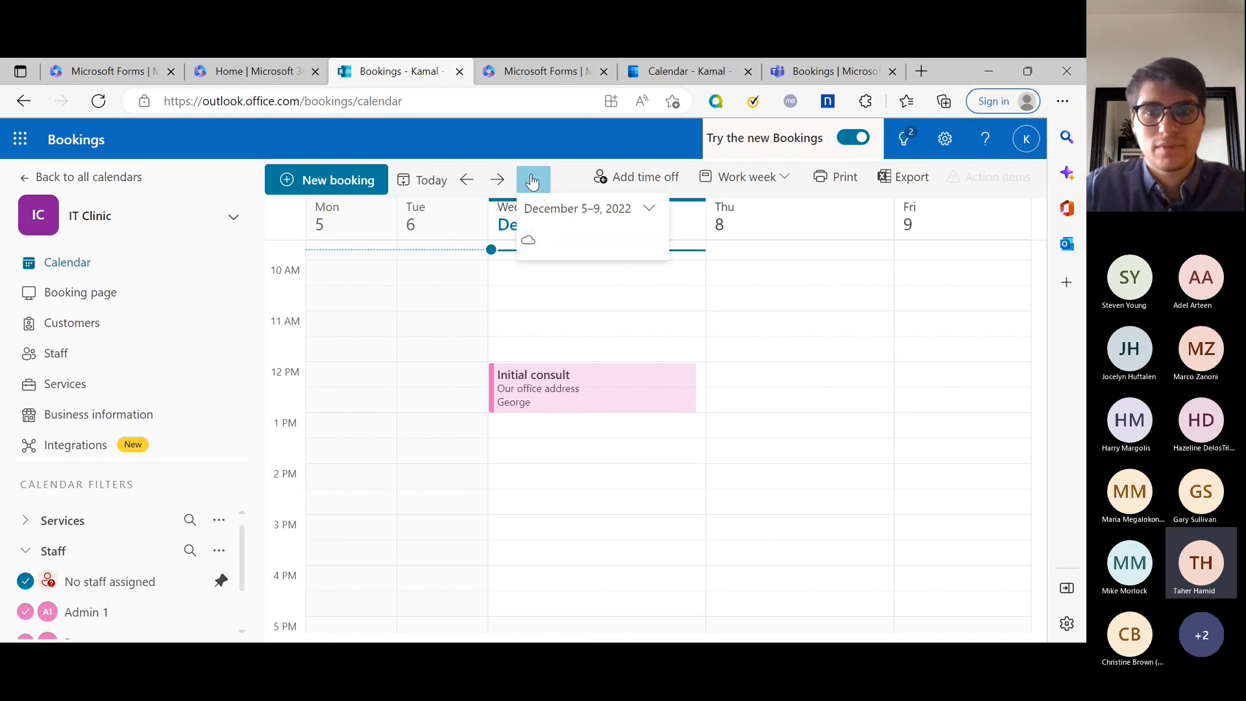
click(532, 182)
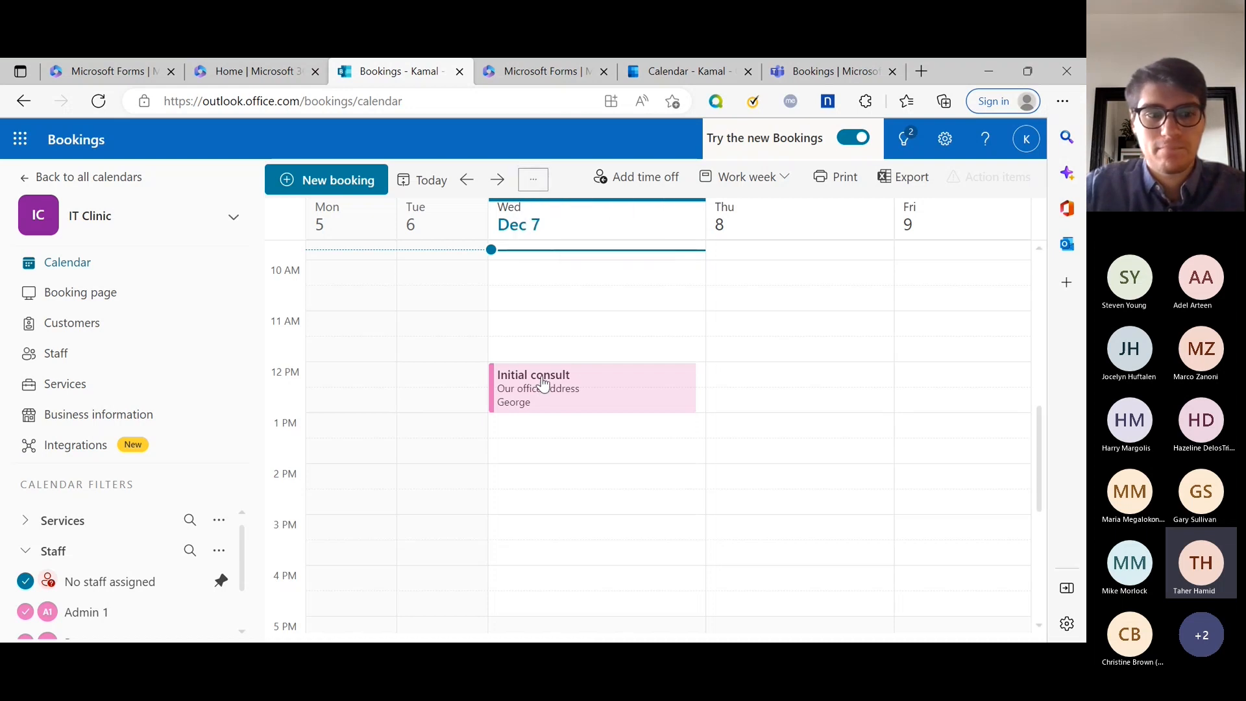
scroll(542, 382, down, 3)
scroll(543, 381, up, 1)
scroll(65, 564, down, 1)
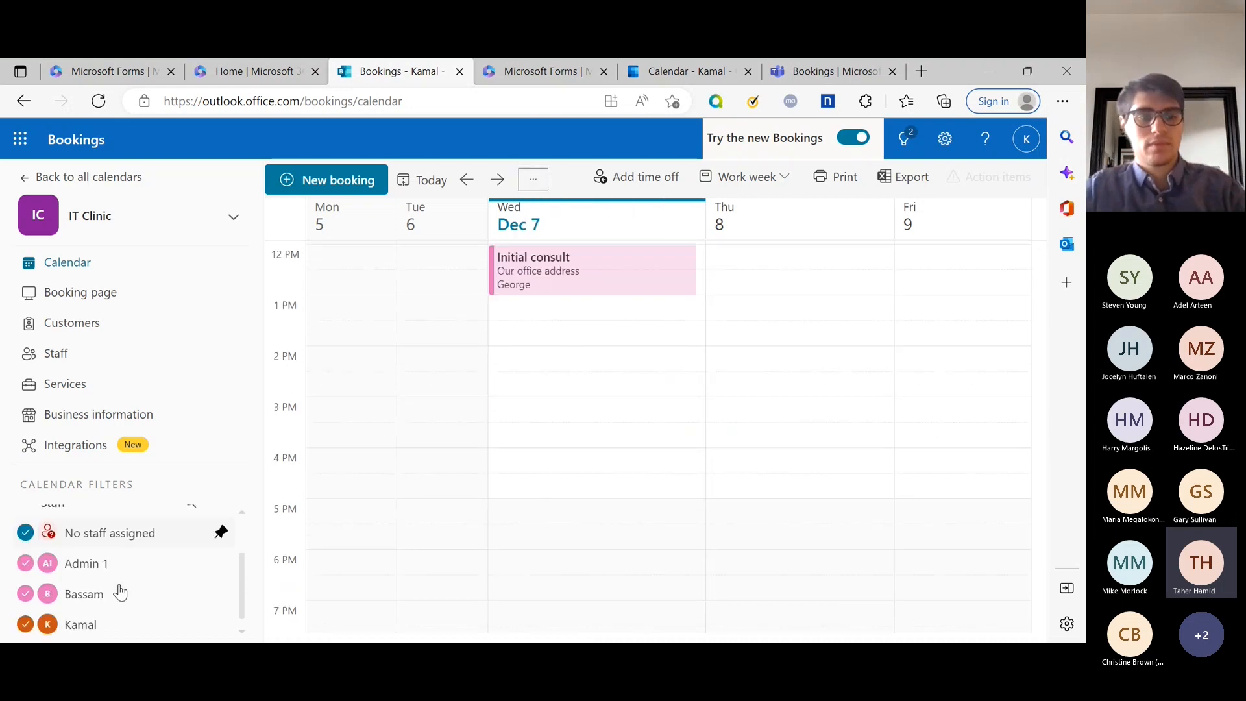
scroll(137, 576, up, 1)
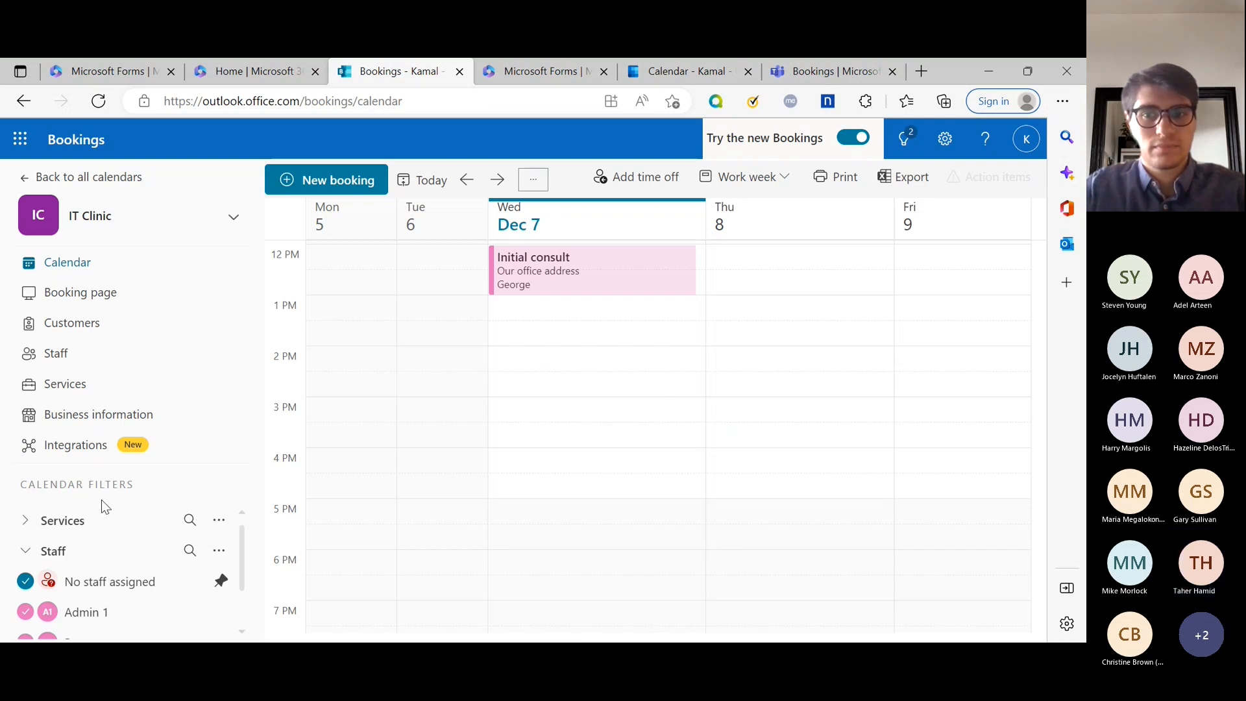
scroll(538, 437, up, 3)
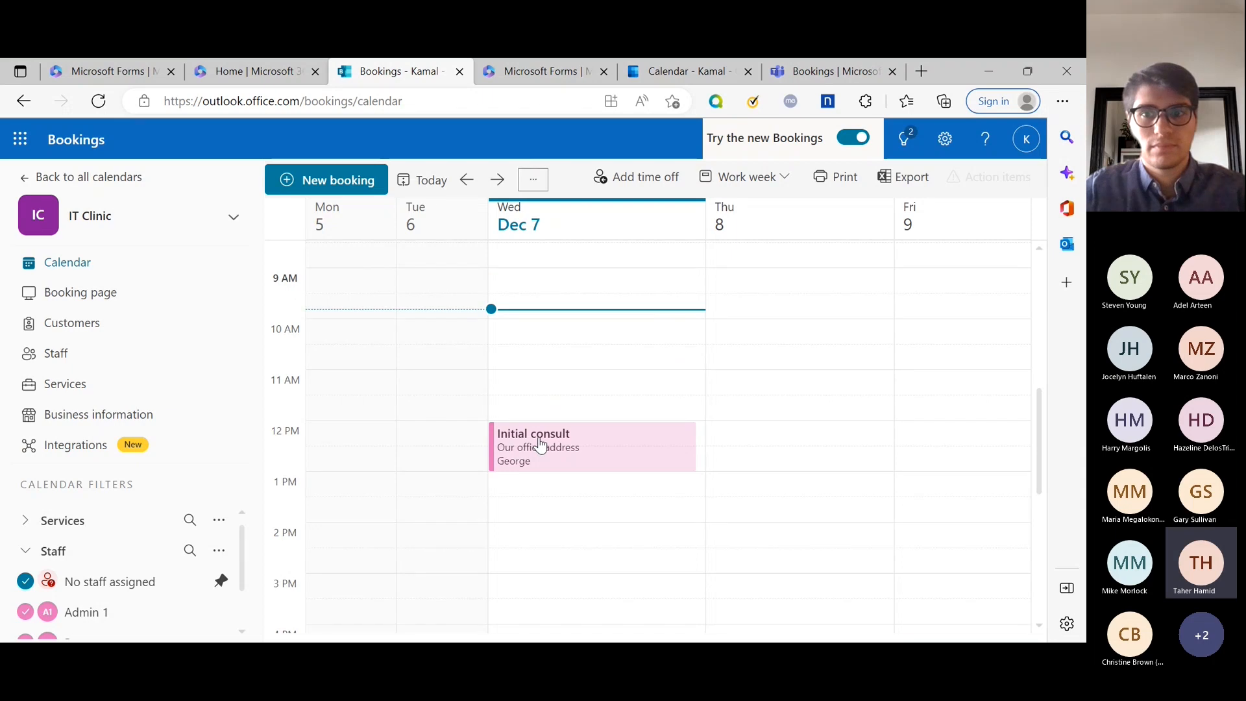
scroll(538, 438, up, 3)
scroll(558, 445, down, 1)
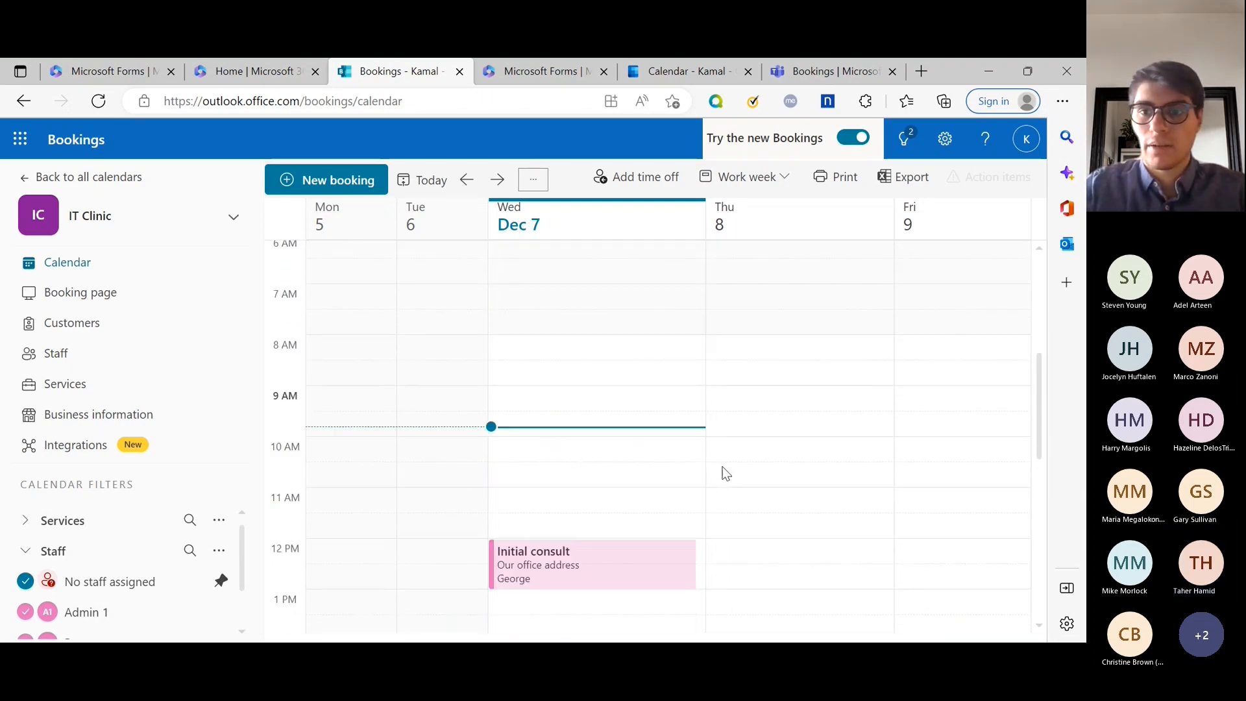
scroll(725, 473, down, 1)
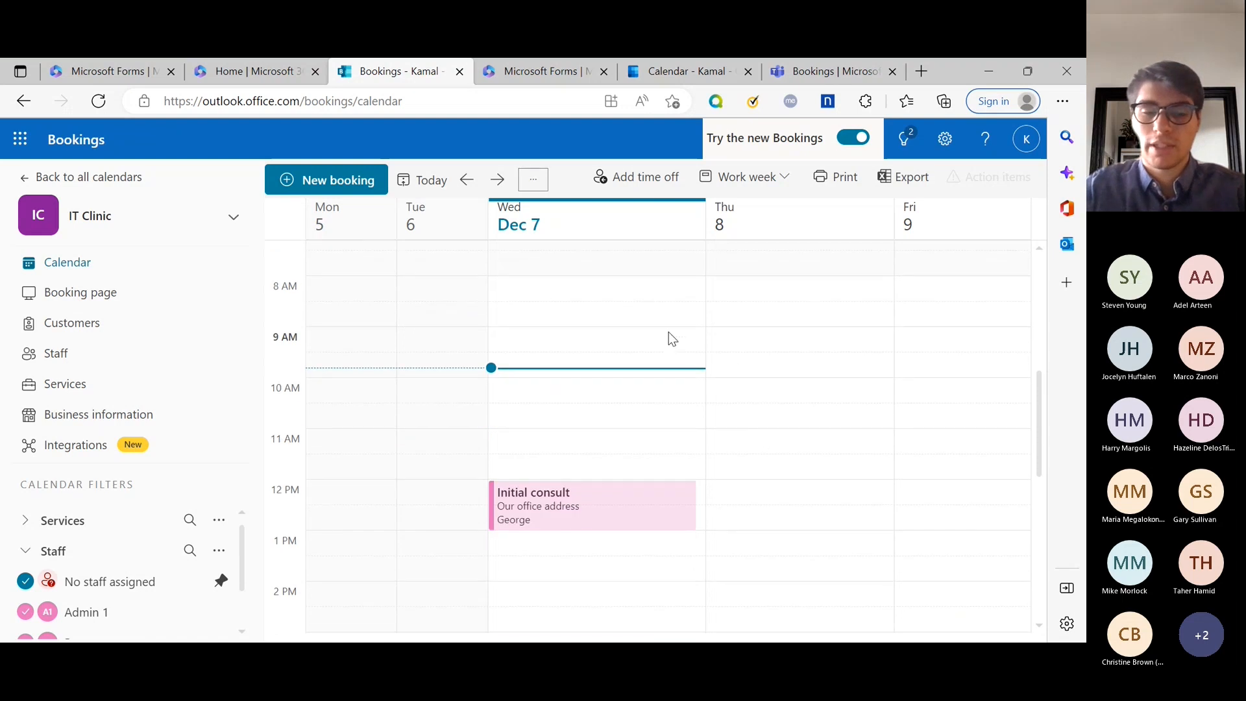